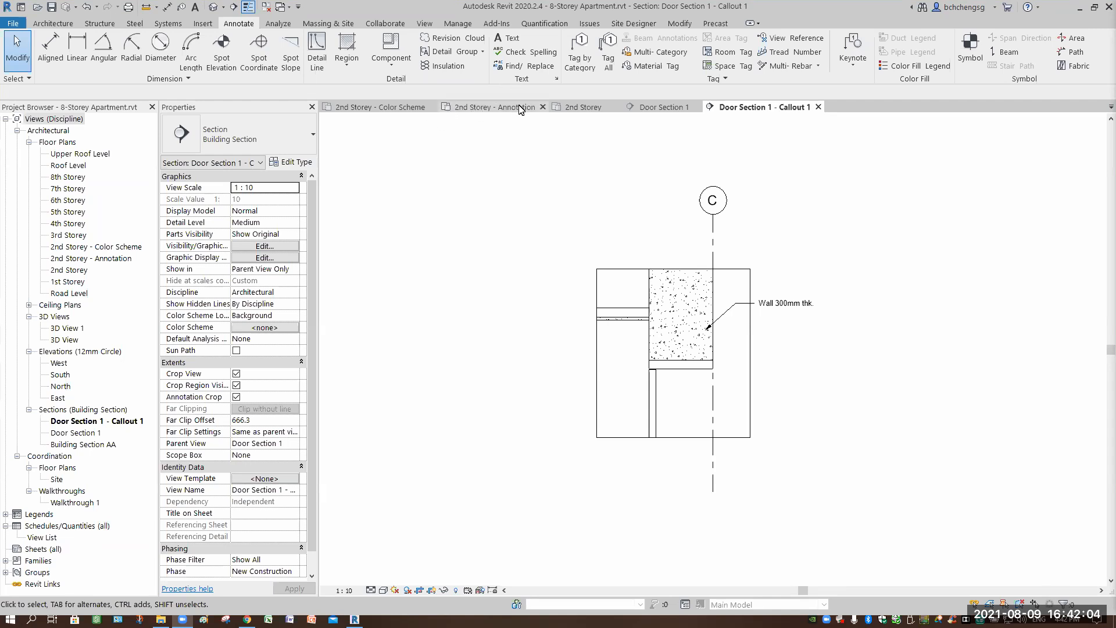
{"action": "left_click", "coordinate": [425, 23]}
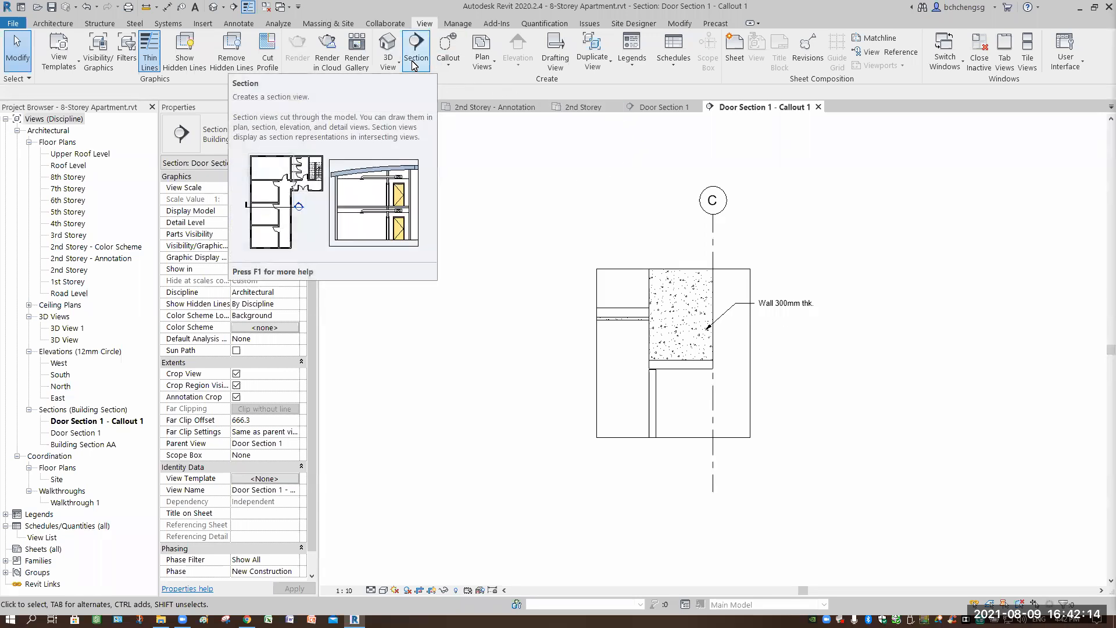
{"action": "left_click", "coordinate": [448, 67]}
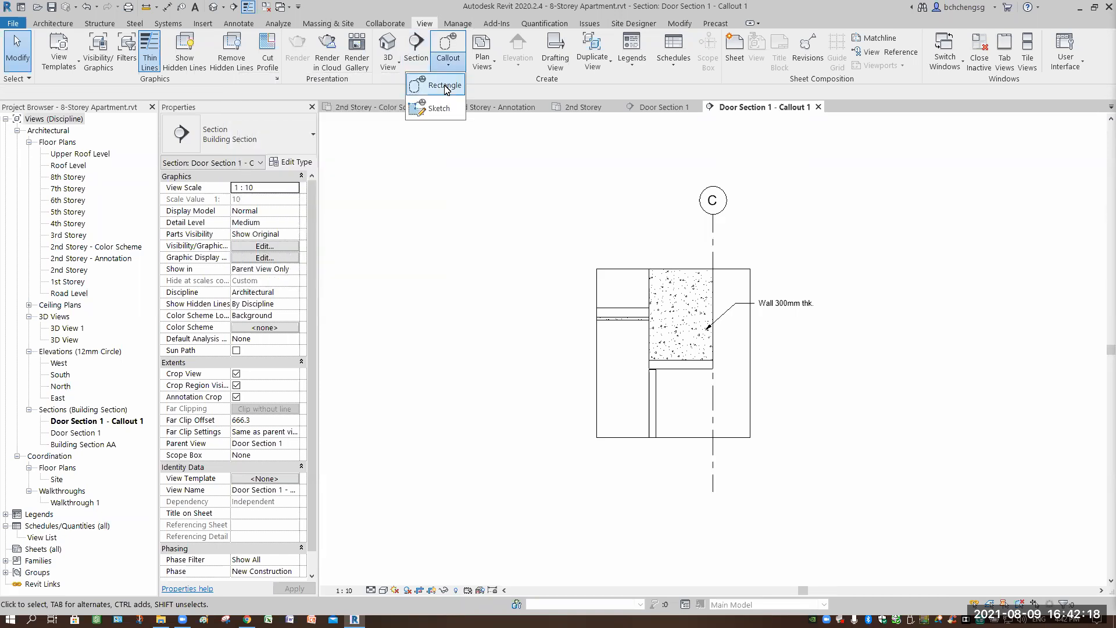
{"action": "left_click", "coordinate": [440, 87]}
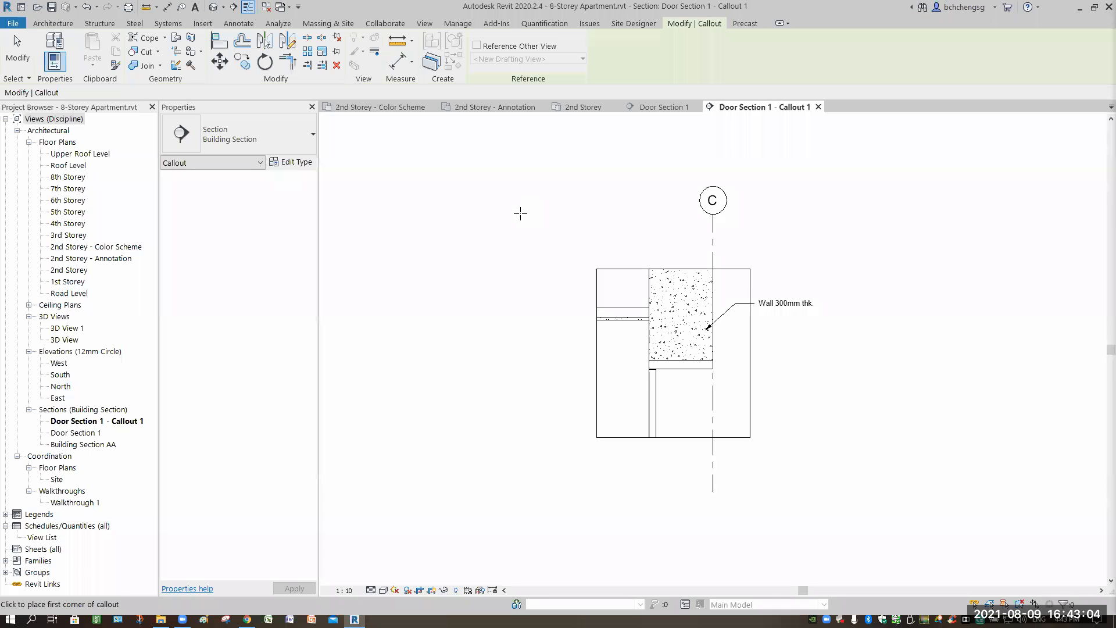
{"action": "key", "text": "Escape"}
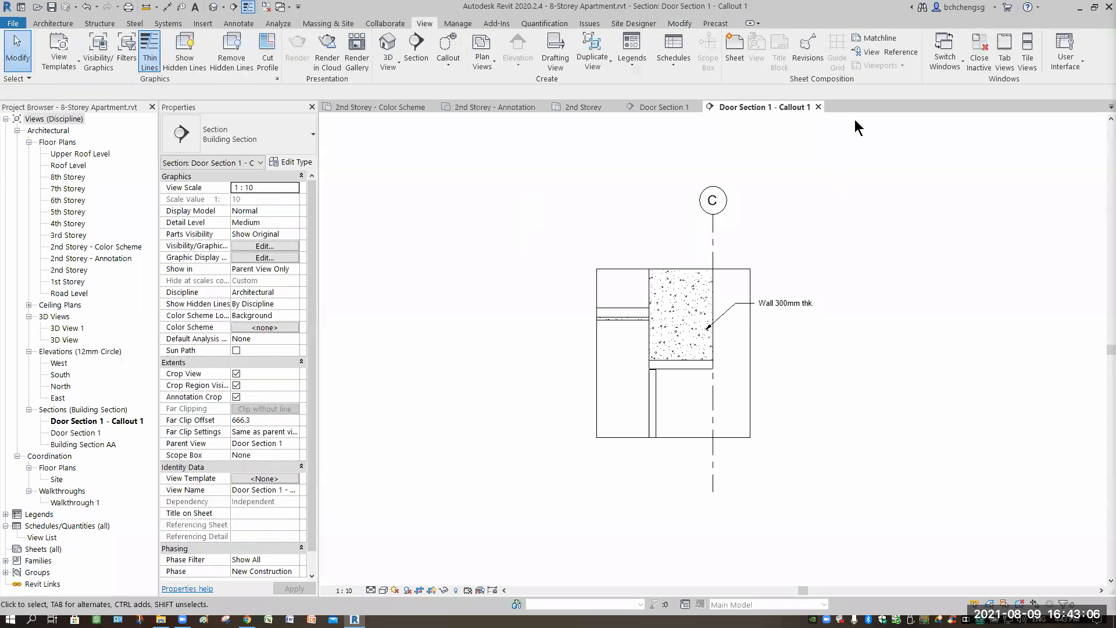
Step: Close the Door Section 1 callout view and the Door Section 1 view, returning to the 2nd Storey plan
{"action": "left_click", "coordinate": [818, 107]}
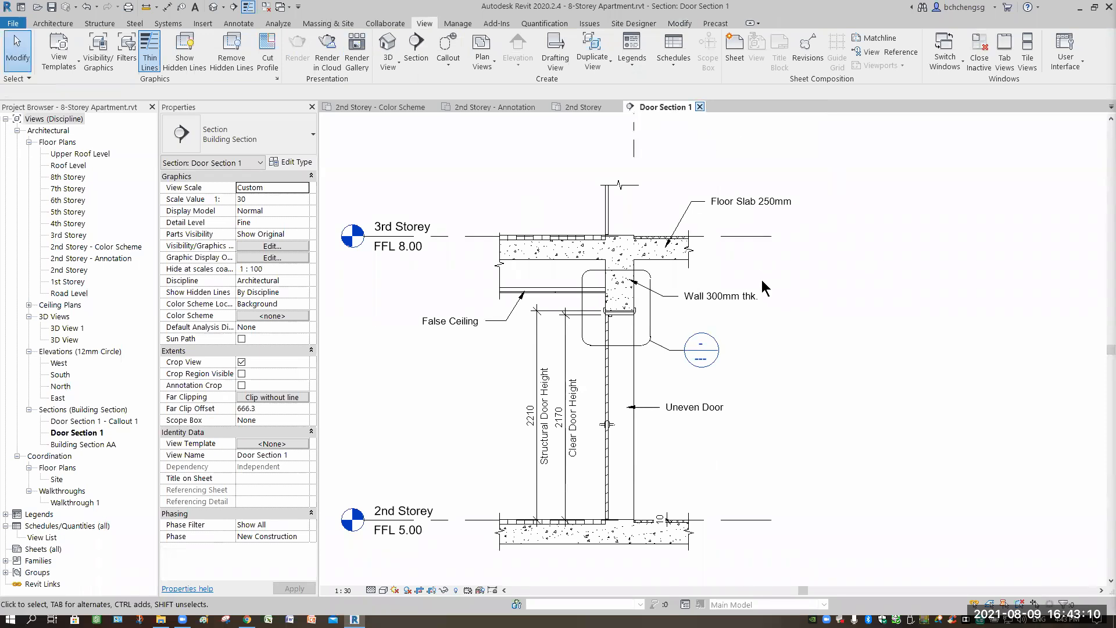
{"action": "left_click", "coordinate": [700, 106]}
Step: Draw a short horizontal section through the living room's facade wall and reduce its view depth to about 1027 mm
{"action": "middle_click_drag", "start_coordinate": [632, 448], "coordinate": [744, 452]}
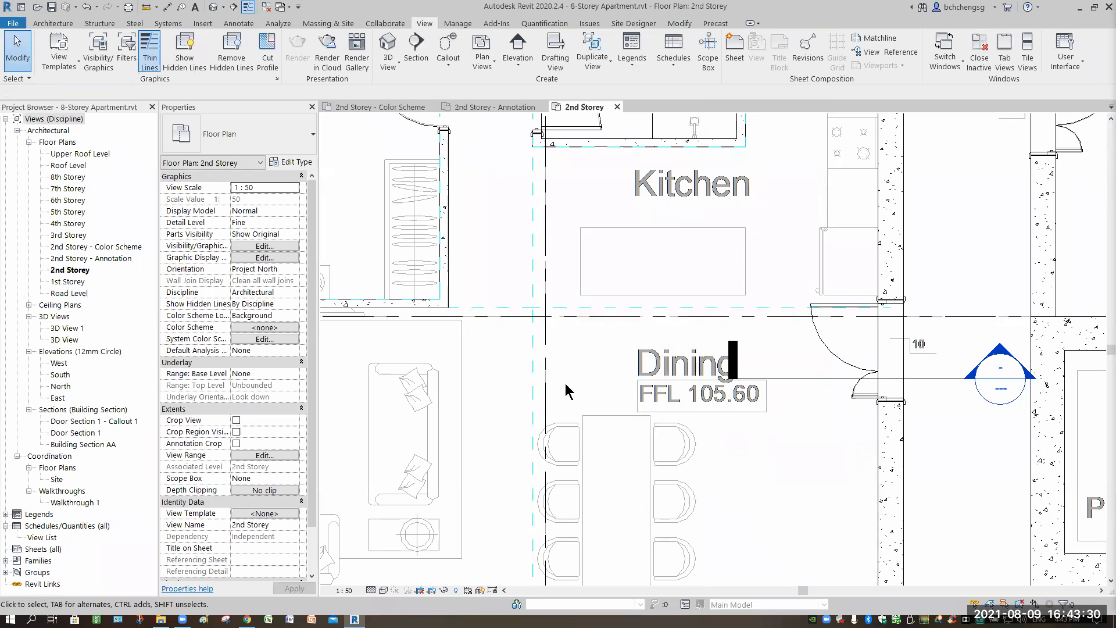
{"action": "scroll", "coordinate": [519, 366], "scroll_direction": "down", "scroll_amount": 1}
{"action": "scroll", "coordinate": [519, 366], "scroll_direction": "down", "scroll_amount": 1}
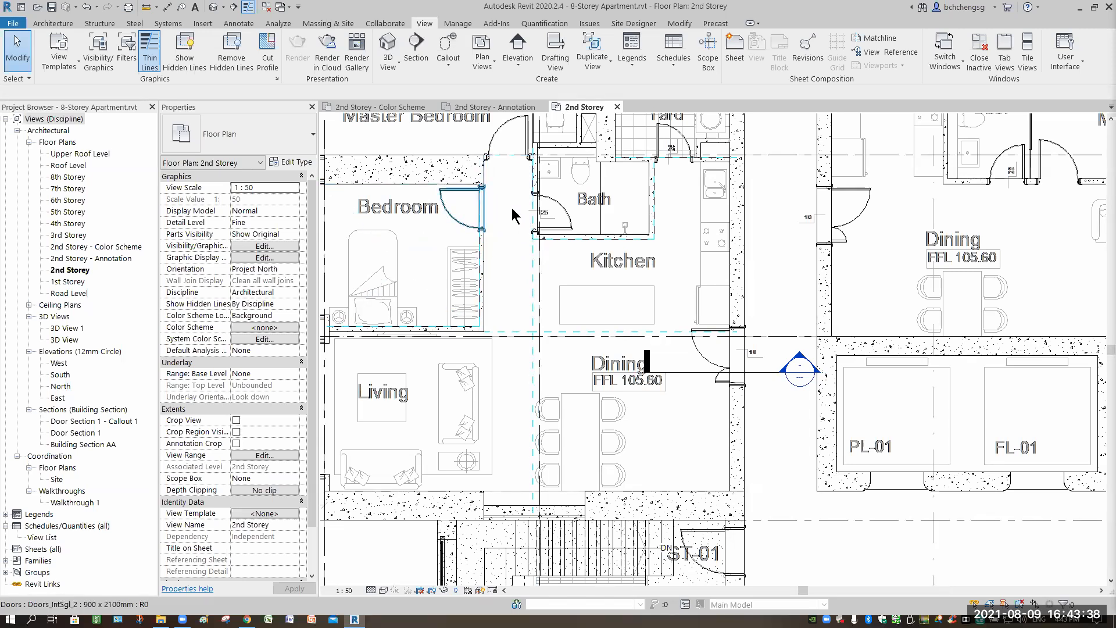
{"action": "middle_click_drag", "start_coordinate": [475, 398], "coordinate": [699, 425]}
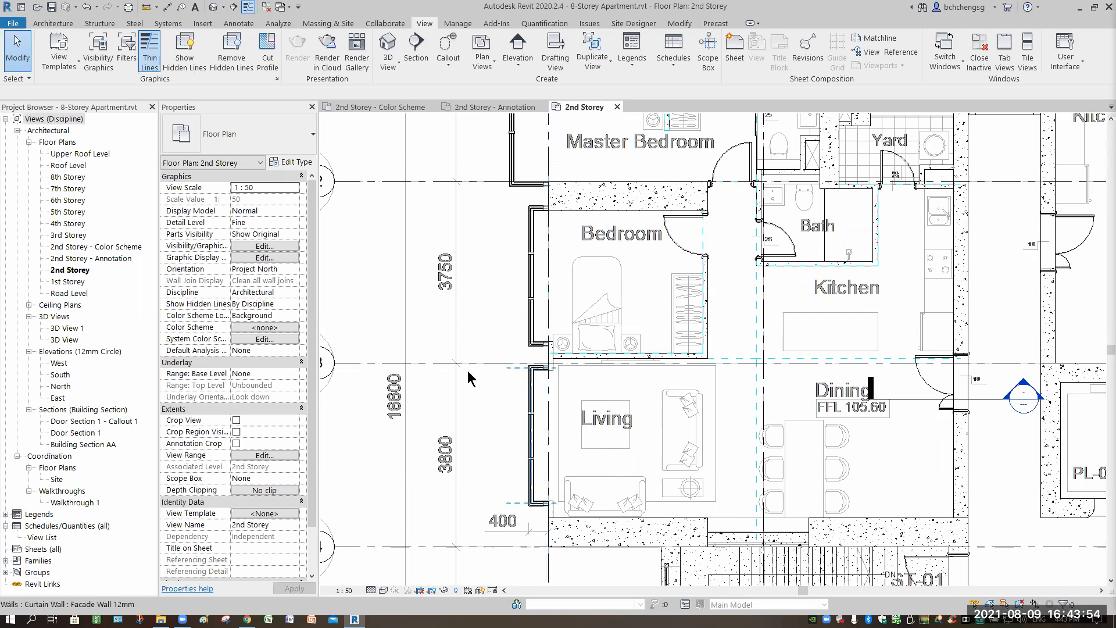
{"action": "middle_click_drag", "start_coordinate": [448, 369], "coordinate": [379, 325]}
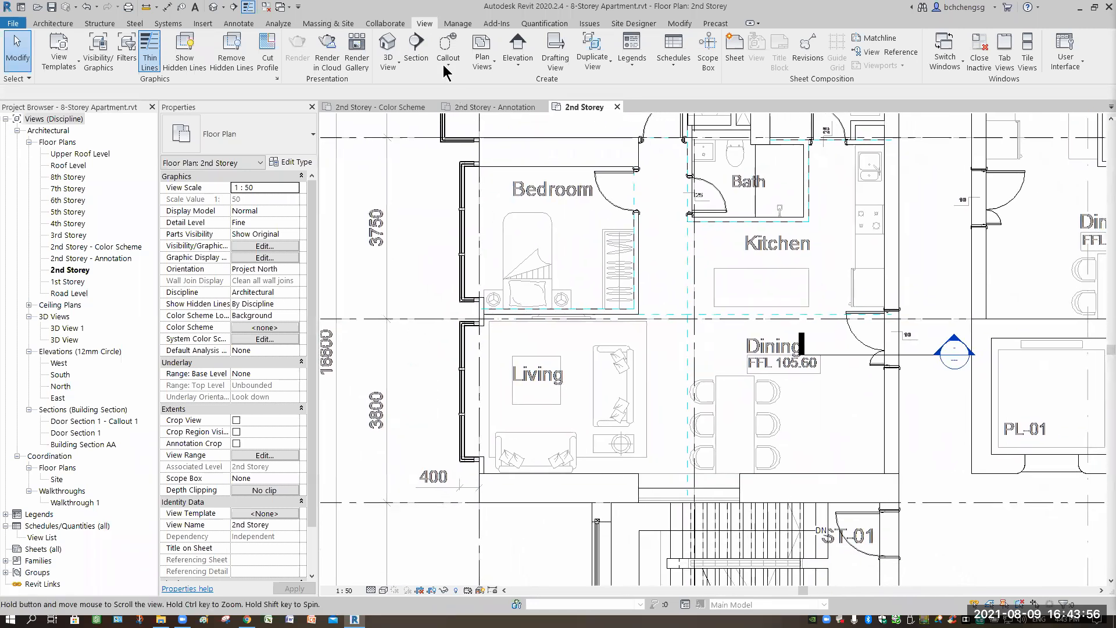
{"action": "left_click", "coordinate": [233, 8]}
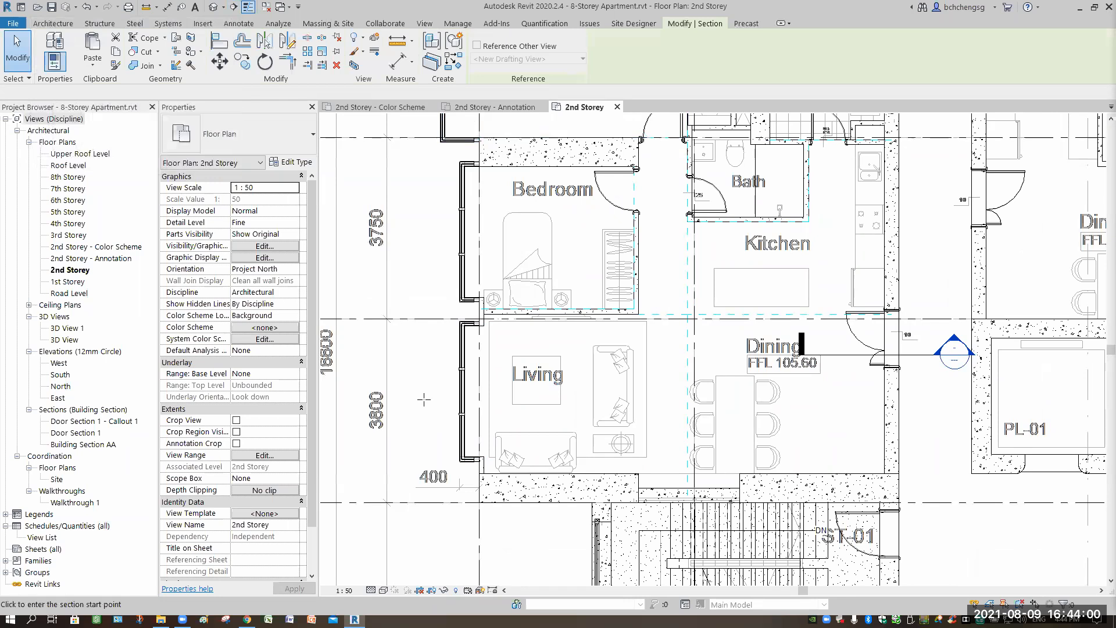
{"action": "left_click", "coordinate": [410, 399]}
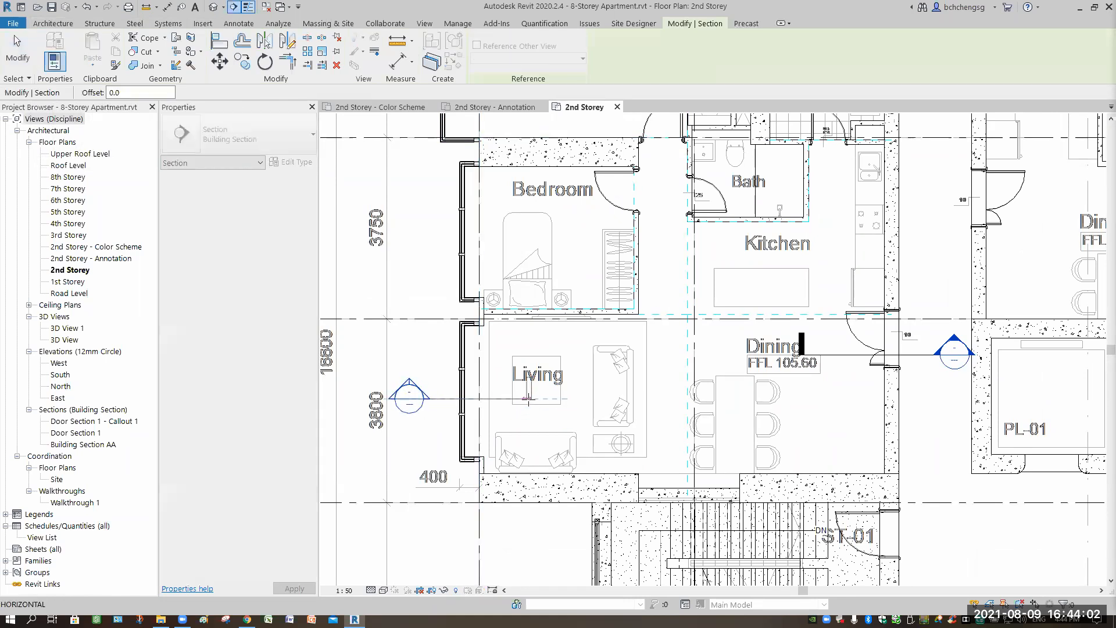
{"action": "left_click", "coordinate": [529, 399]}
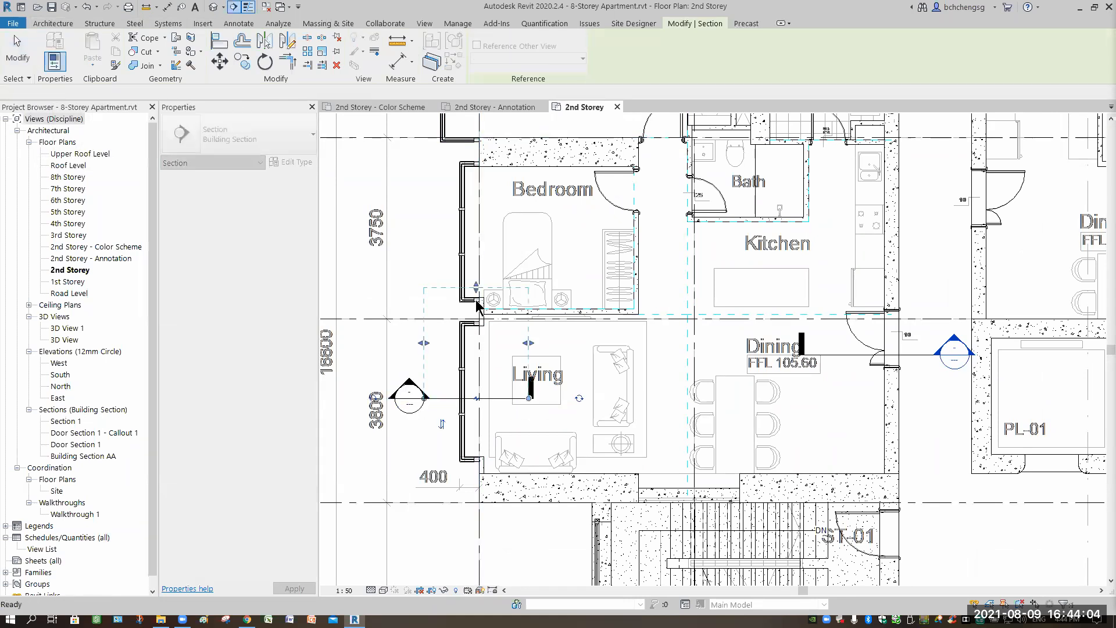
{"action": "left_click_drag", "start_coordinate": [474, 348], "coordinate": [476, 348]}
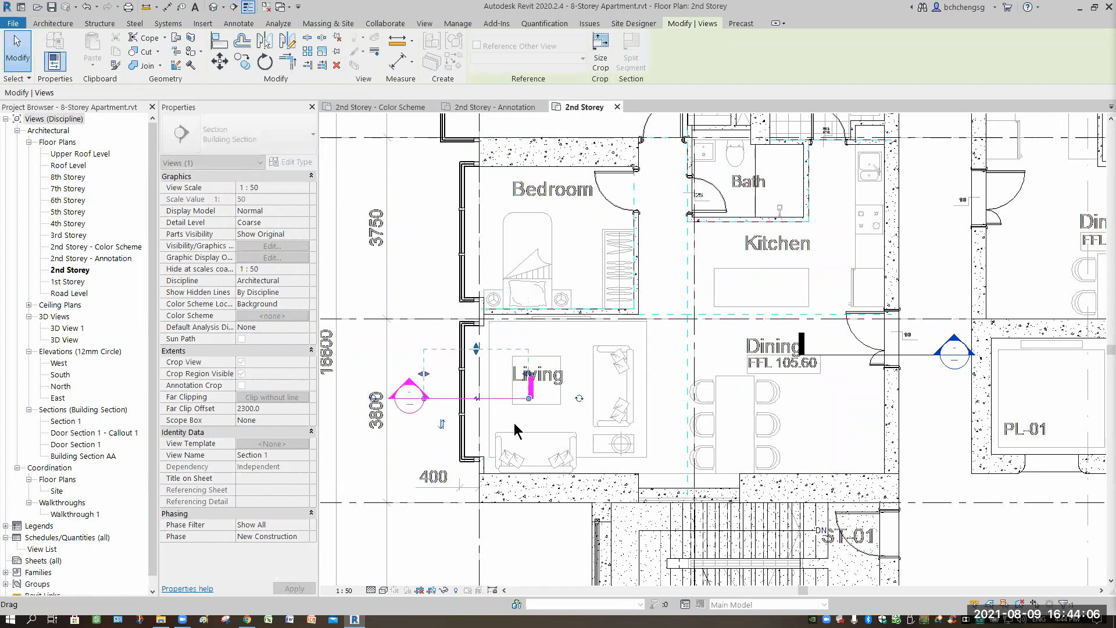
{"action": "key", "text": "Escape"}
Step: Open the new facade section view and lower its crop region's upper edge to just above the 5th Storey level
{"action": "double_click", "coordinate": [414, 406]}
{"action": "middle_click_drag", "start_coordinate": [698, 401], "coordinate": [683, 320]}
{"action": "scroll", "coordinate": [680, 312], "scroll_direction": "up", "scroll_amount": 4}
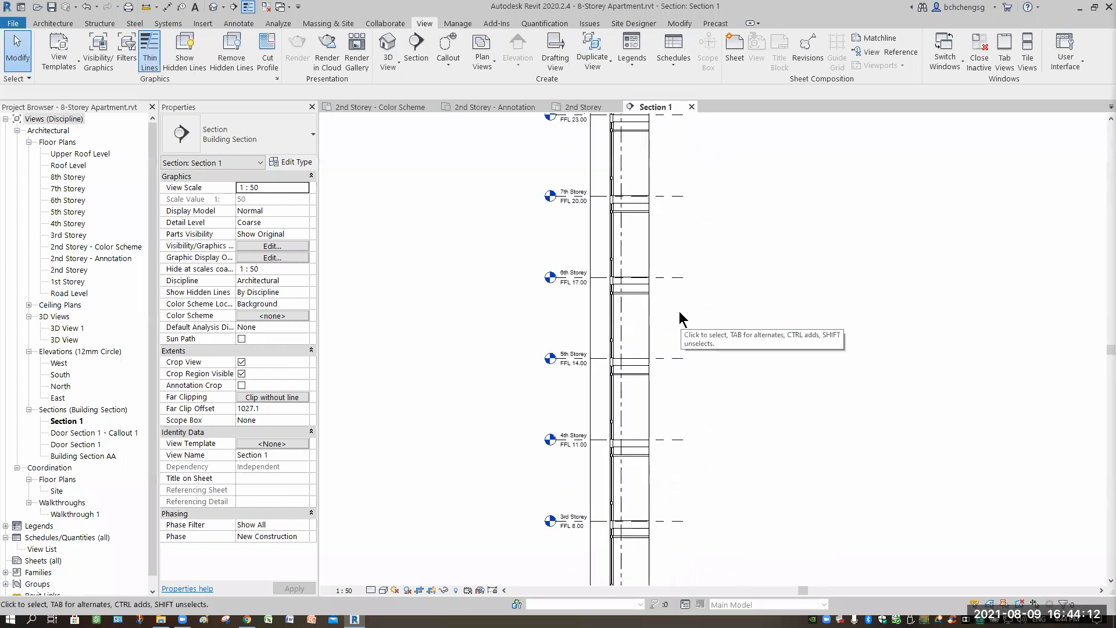
{"action": "scroll", "coordinate": [677, 312], "scroll_direction": "down", "scroll_amount": 1}
{"action": "scroll", "coordinate": [678, 312], "scroll_direction": "down", "scroll_amount": 1}
{"action": "middle_click_drag", "start_coordinate": [679, 239], "coordinate": [680, 356]}
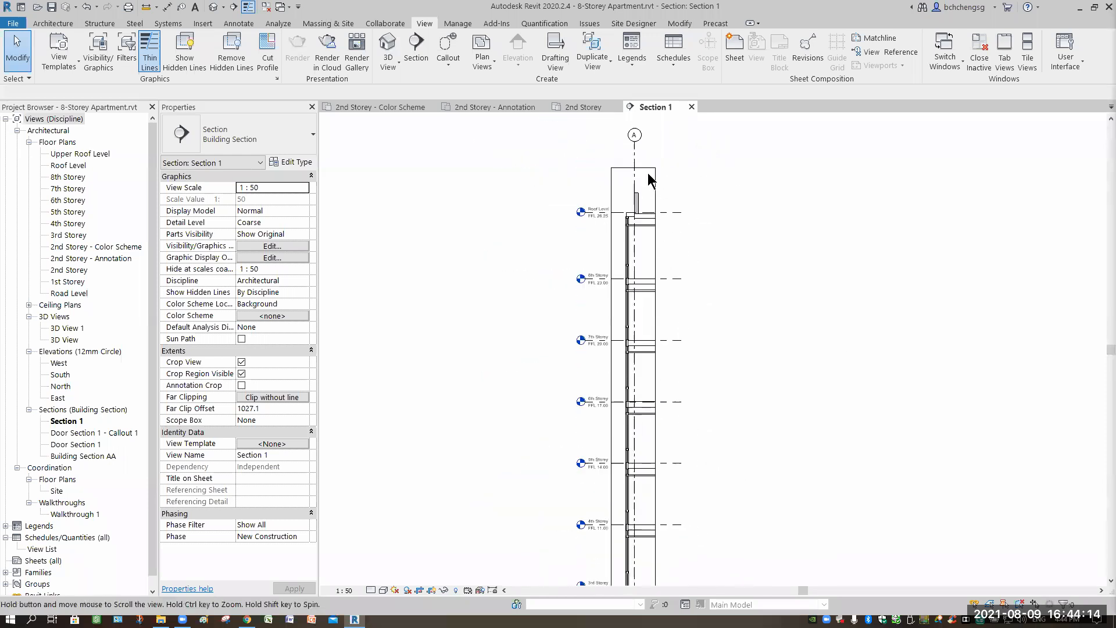
{"action": "left_click", "coordinate": [634, 174]}
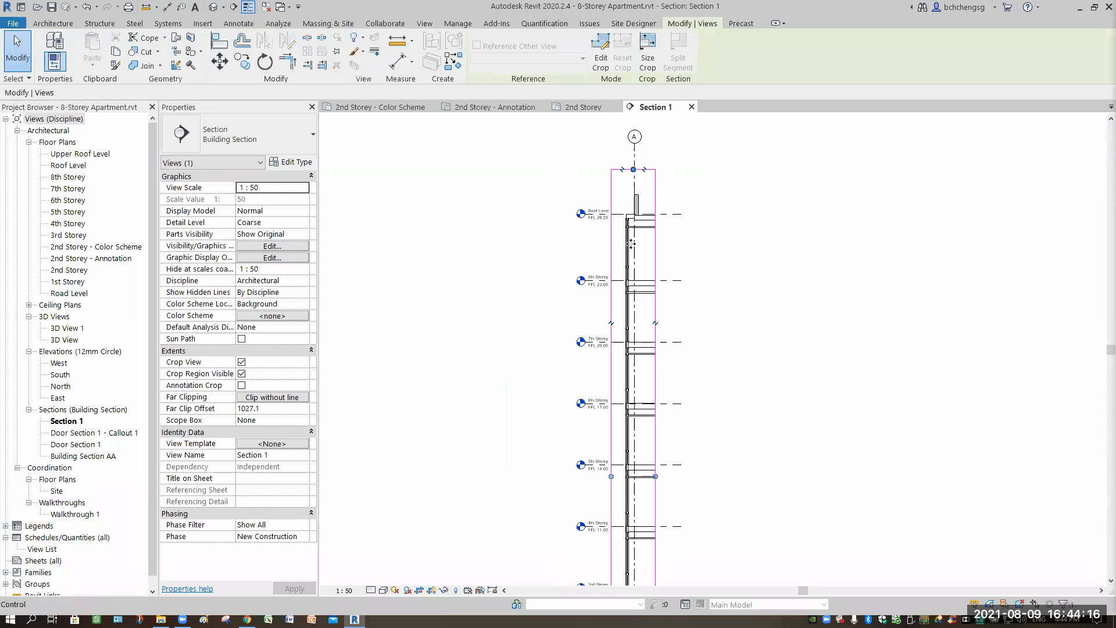
{"action": "left_click_drag", "start_coordinate": [628, 329], "coordinate": [735, 430]}
Step: Crop the section to the 2nd and 3rd Storeys, with edges just below the 2nd Storey level and between the 3rd and 4th Storey levels
{"action": "middle_click_drag", "start_coordinate": [735, 431], "coordinate": [763, 257]}
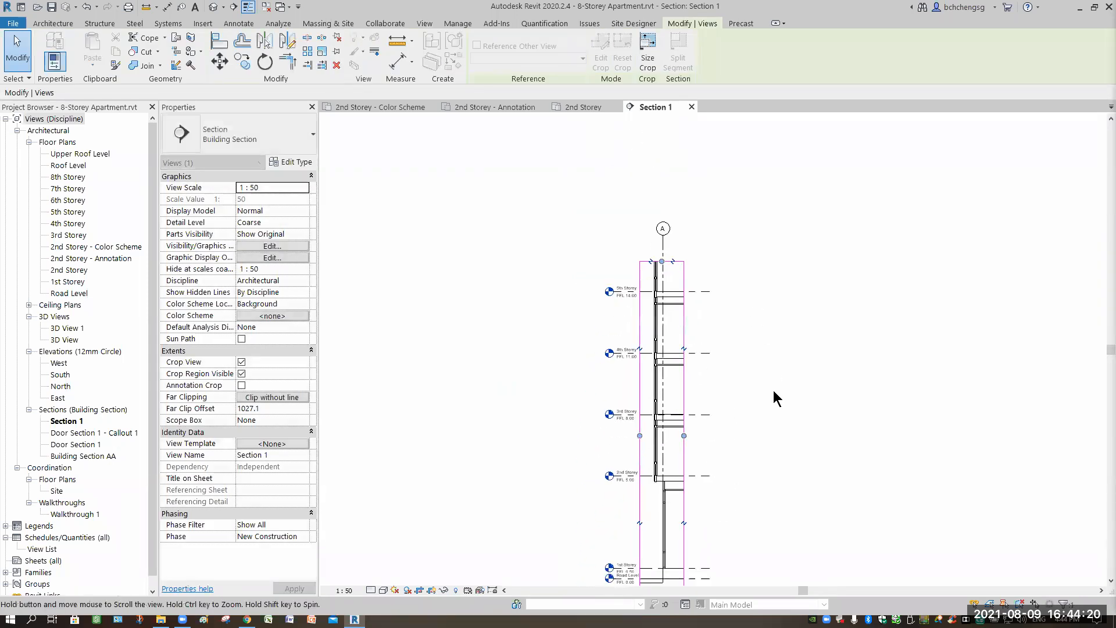
{"action": "middle_click_drag", "start_coordinate": [779, 428], "coordinate": [787, 397]}
{"action": "middle_click_drag", "start_coordinate": [683, 548], "coordinate": [690, 524]}
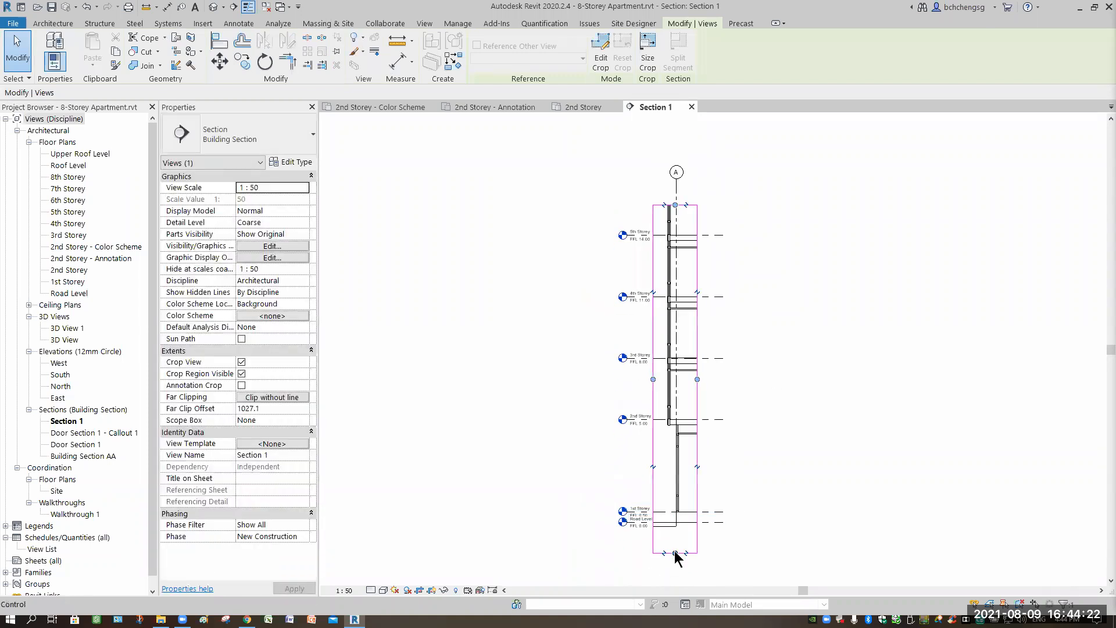
{"action": "left_click_drag", "start_coordinate": [678, 441], "coordinate": [679, 438]}
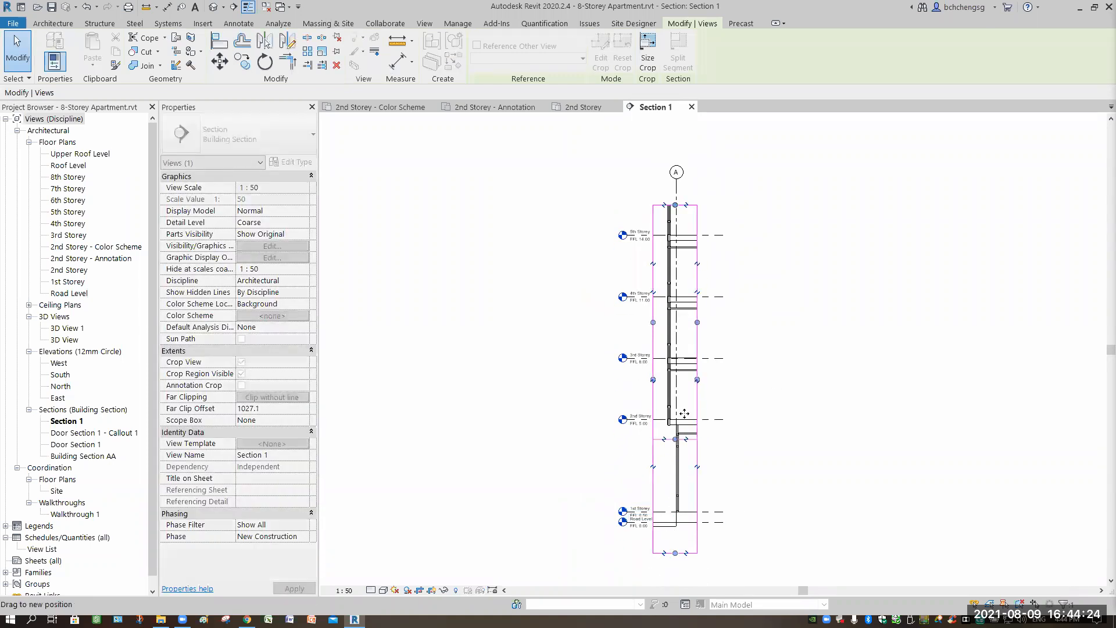
{"action": "left_click_drag", "start_coordinate": [676, 205], "coordinate": [675, 334]}
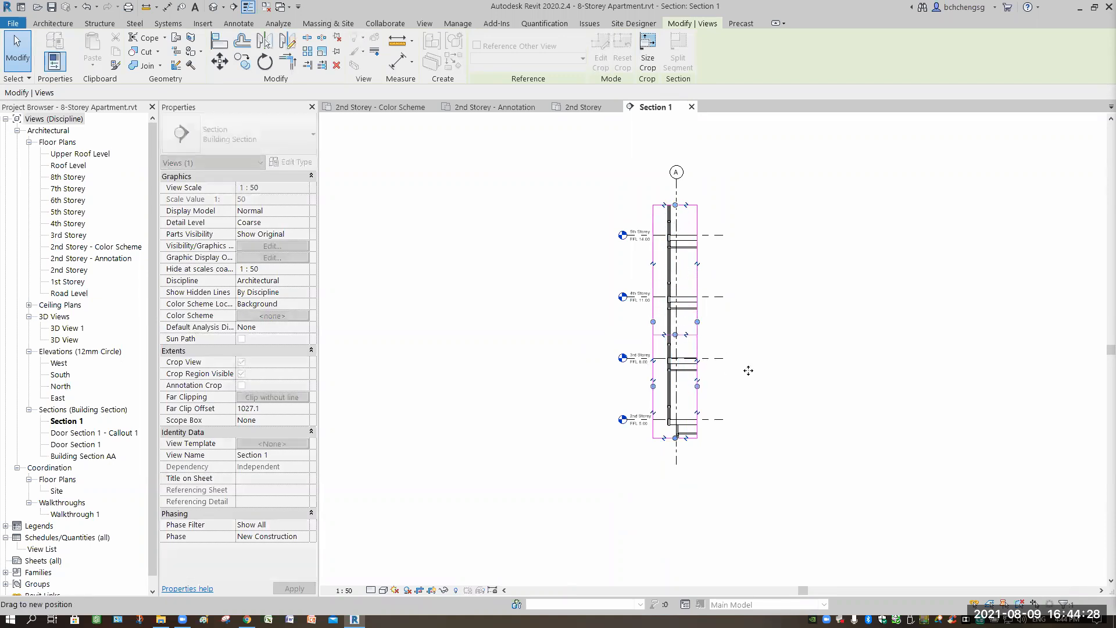
{"action": "scroll", "coordinate": [744, 369], "scroll_direction": "up", "scroll_amount": 3}
{"action": "left_click", "coordinate": [730, 407]}
{"action": "scroll", "coordinate": [748, 369], "scroll_direction": "up", "scroll_amount": 3}
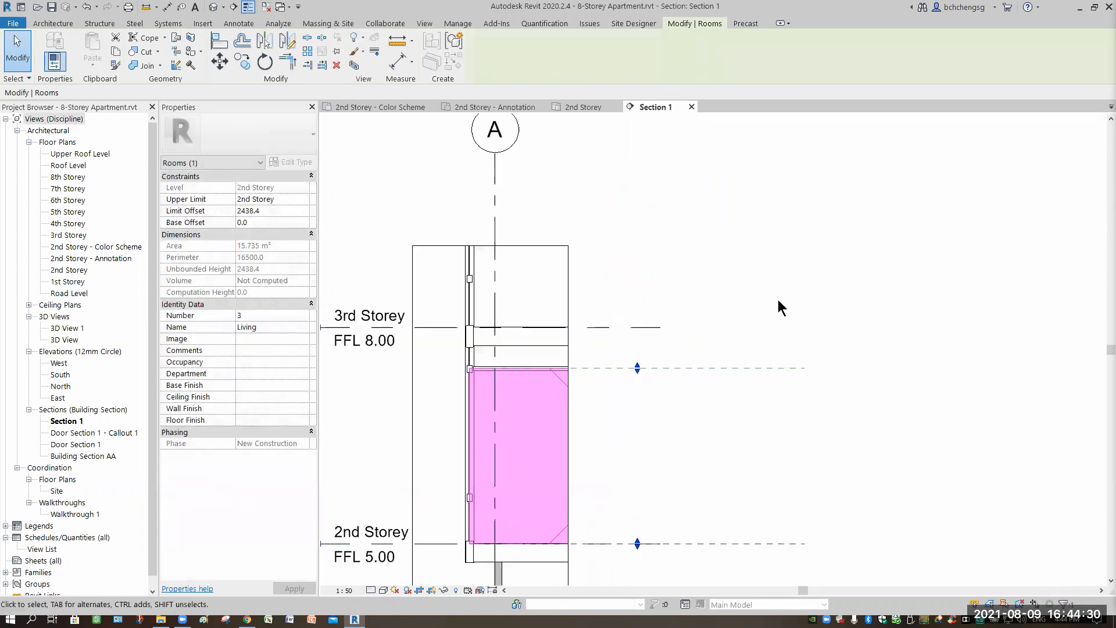
{"action": "left_click", "coordinate": [665, 450]}
Step: Set the facade section view's scale to 1:25 and hide its crop region
{"action": "middle_click_drag", "start_coordinate": [698, 444], "coordinate": [864, 366]}
{"action": "middle_click_drag", "start_coordinate": [641, 459], "coordinate": [673, 444]}
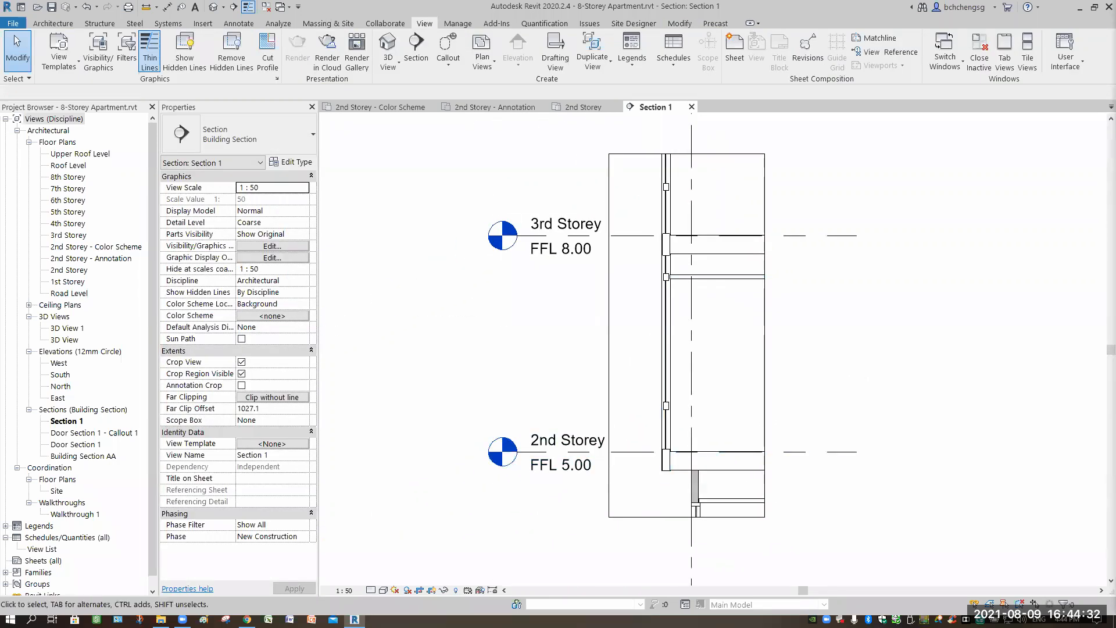
{"action": "left_click", "coordinate": [344, 590]}
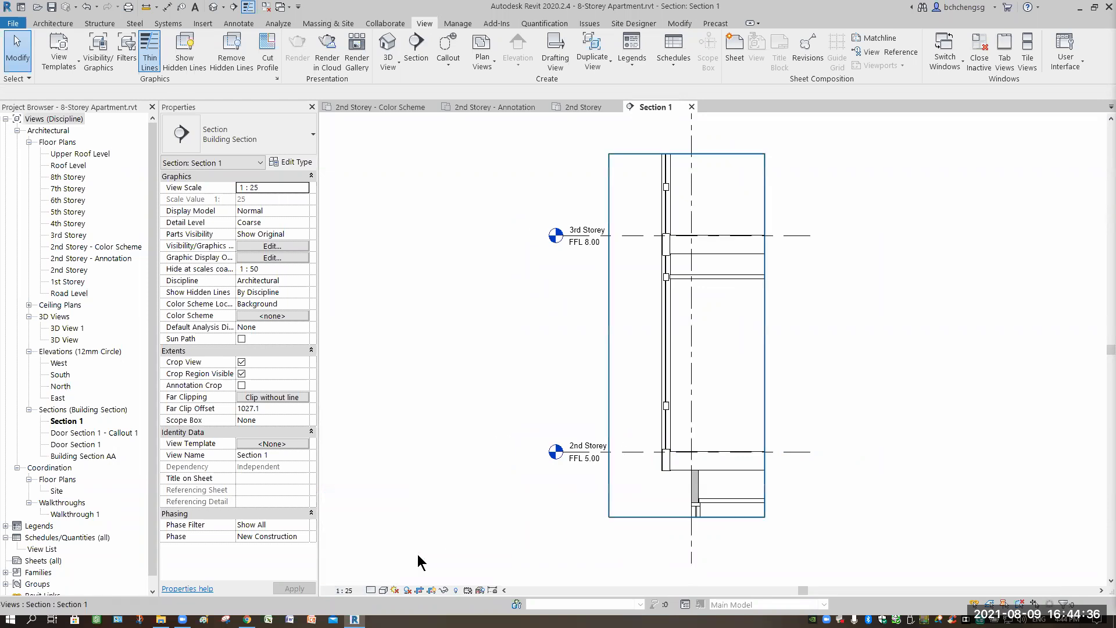
{"action": "mouse_move", "coordinate": [849, 429]}
{"action": "middle_mouse_down"}
{"action": "mouse_move", "coordinate": [846, 452]}
{"action": "mouse_move", "coordinate": [831, 421]}
{"action": "middle_mouse_up"}
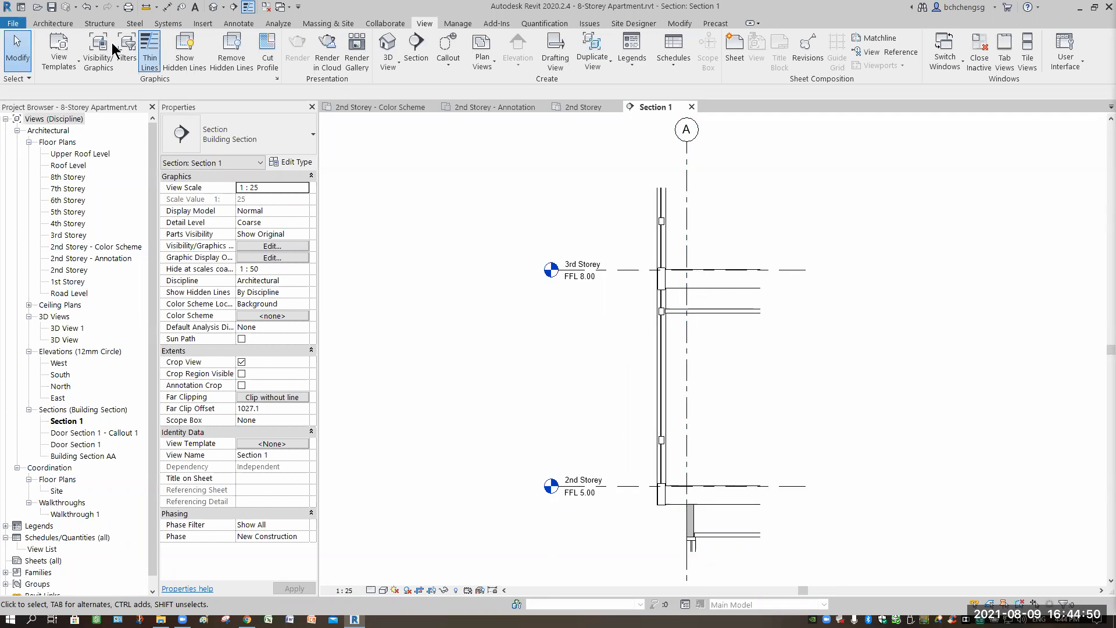
Step: Start a DWG export of the current section view only, using the in-session export setup, and proceed to choosing the target file
{"action": "left_click", "coordinate": [12, 24]}
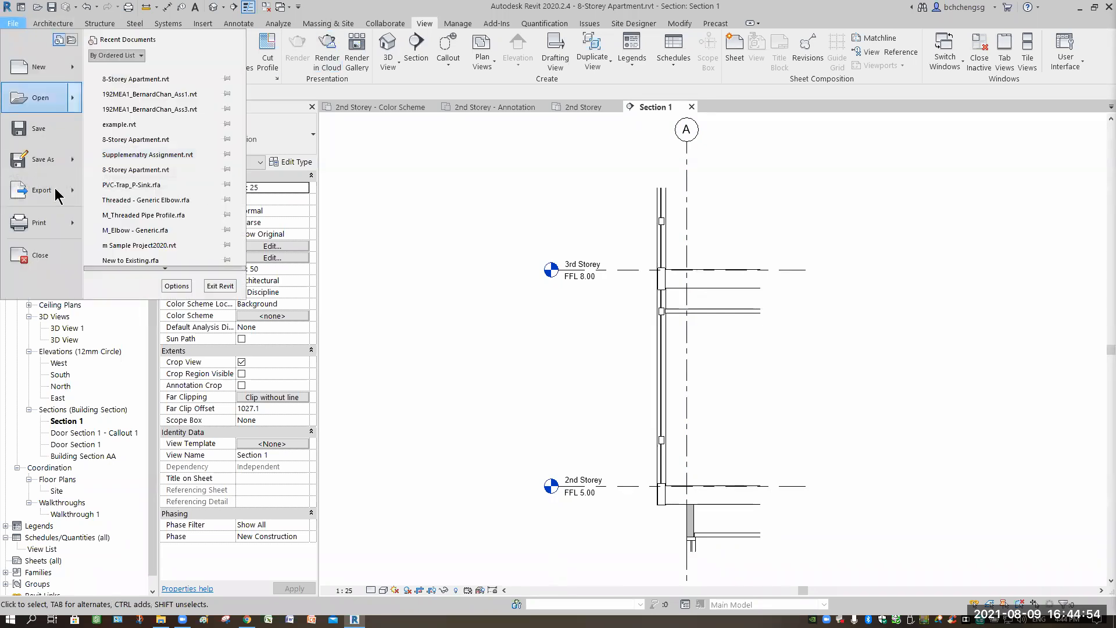
{"action": "mouse_move", "coordinate": [78, 191]}
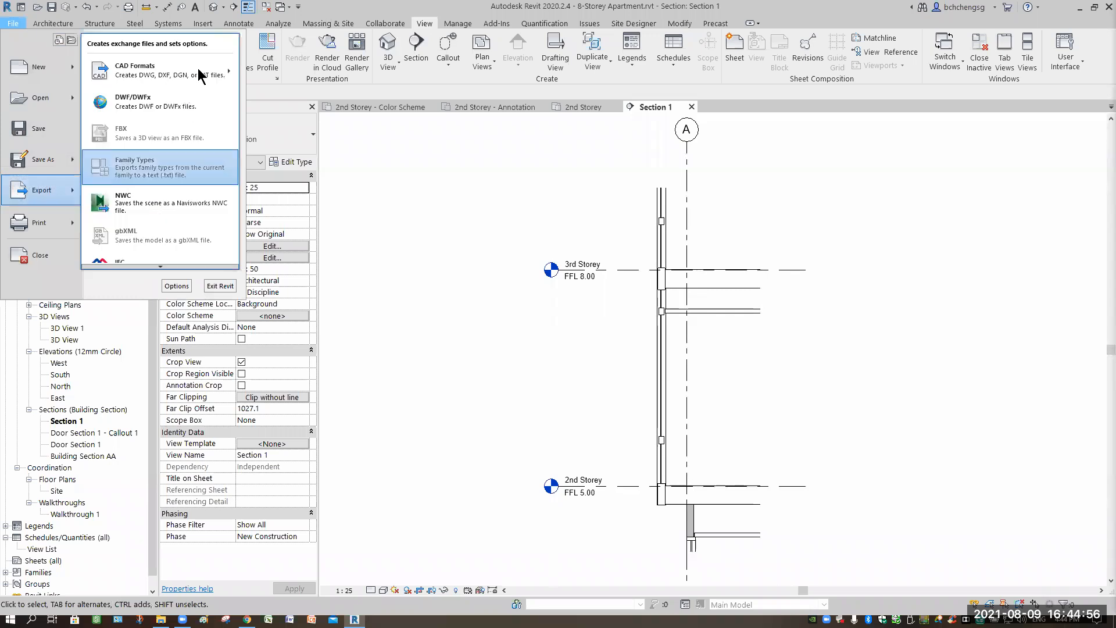
{"action": "mouse_move", "coordinate": [156, 80]}
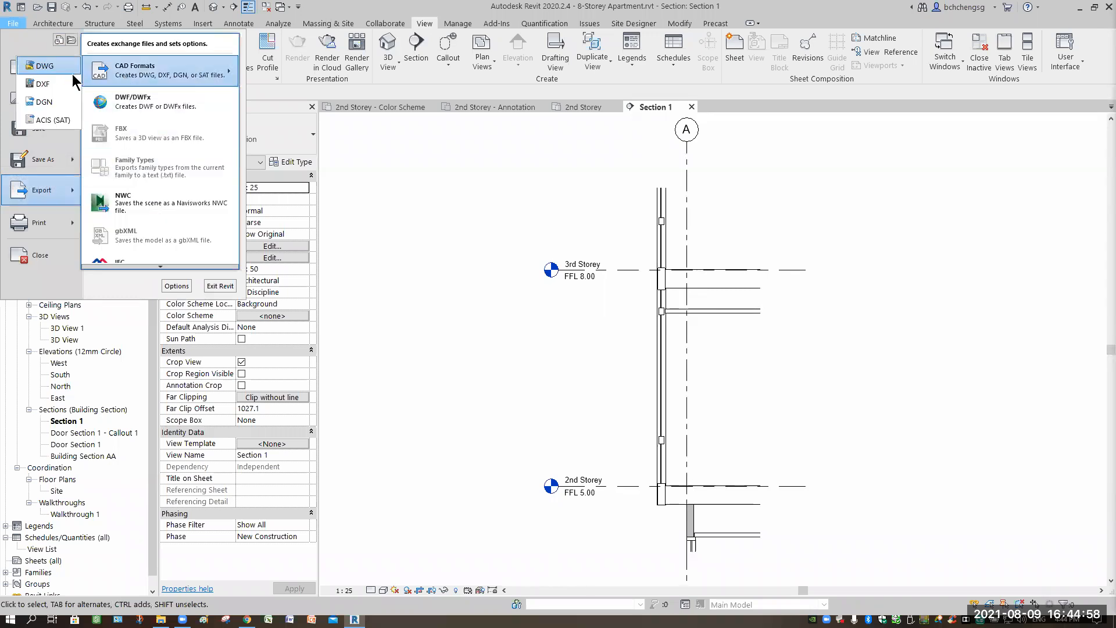
{"action": "left_click", "coordinate": [490, 268]}
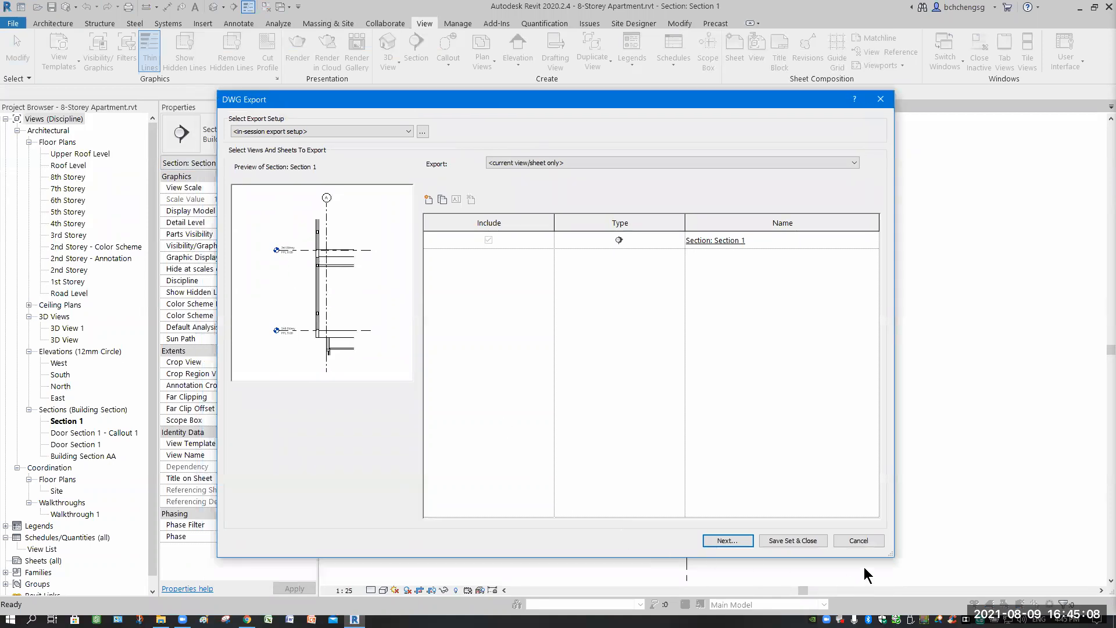
{"action": "left_click", "coordinate": [744, 543]}
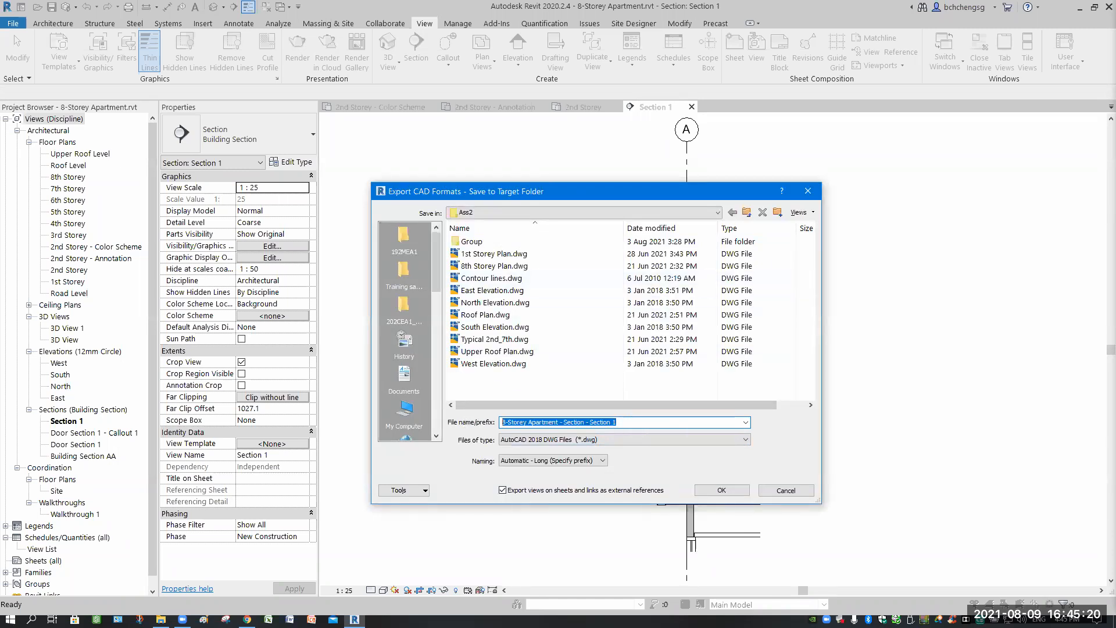
Step: Export the section as an AutoCAD 2018 DWG file named Fascade Section, using Automatic - Long naming and exporting linked views as external references
{"action": "type", "text": "Fa"}
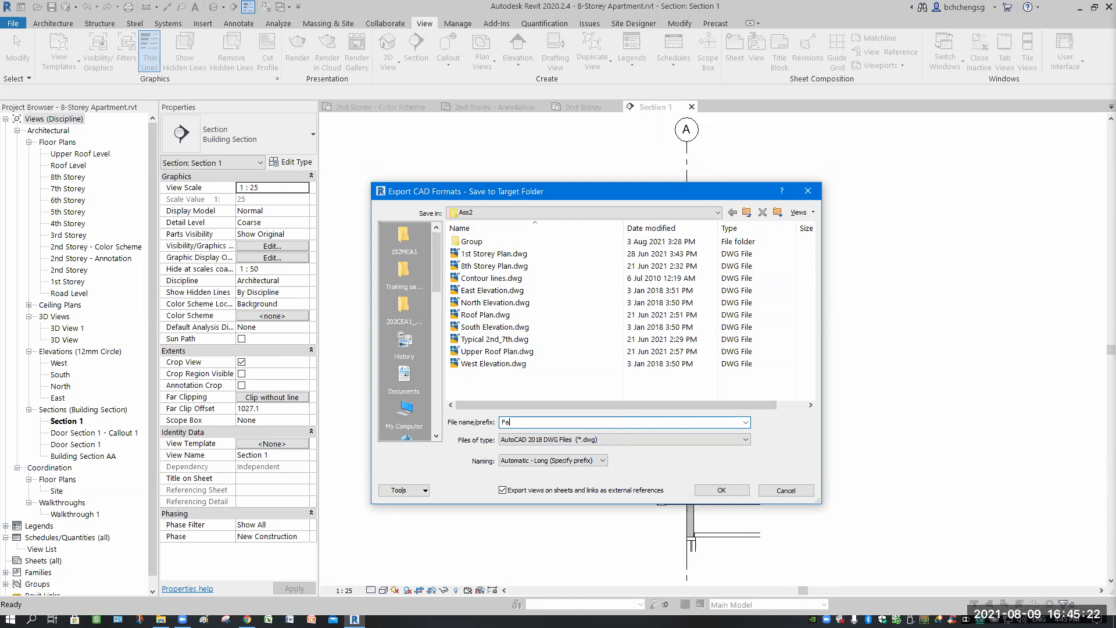
{"action": "type", "text": "scade Section"}
{"action": "left_click", "coordinate": [684, 444]}
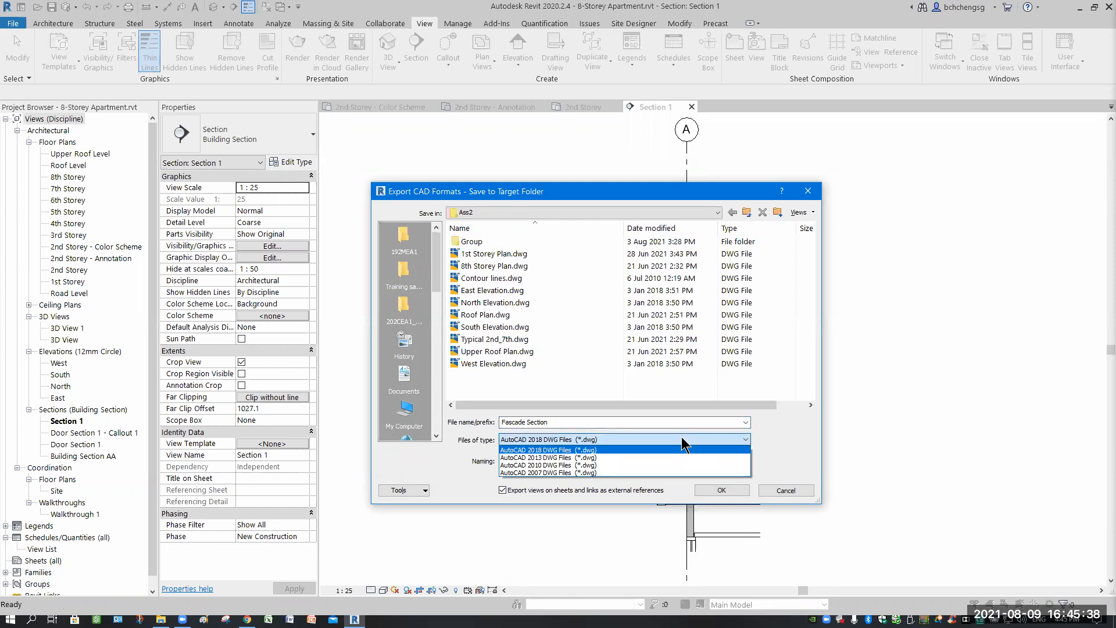
{"action": "left_click", "coordinate": [684, 445]}
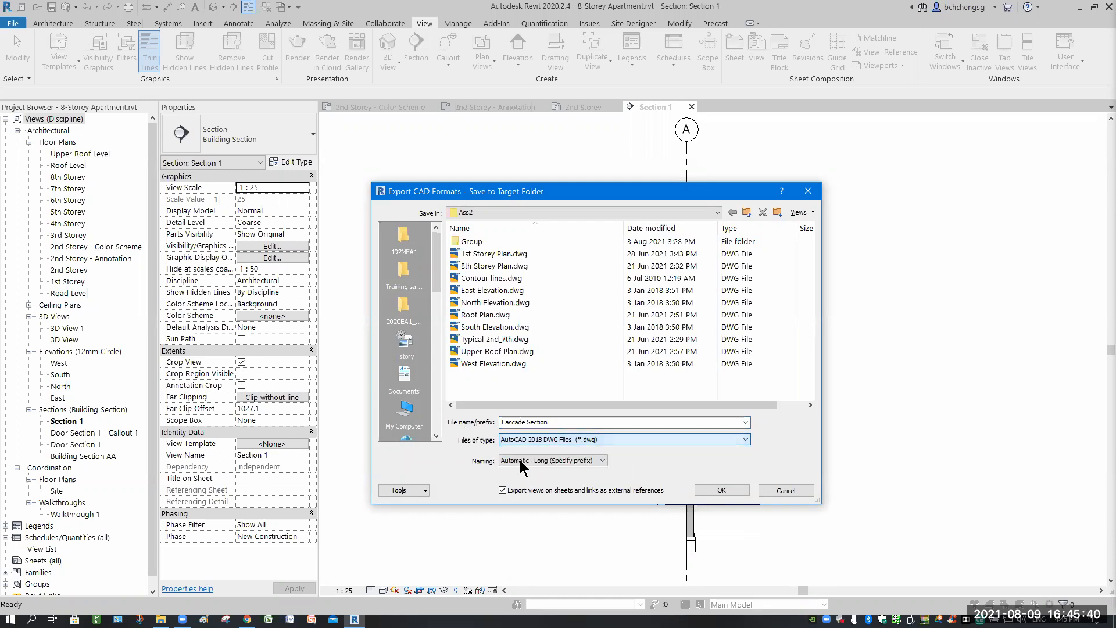
{"action": "left_click", "coordinate": [601, 461]}
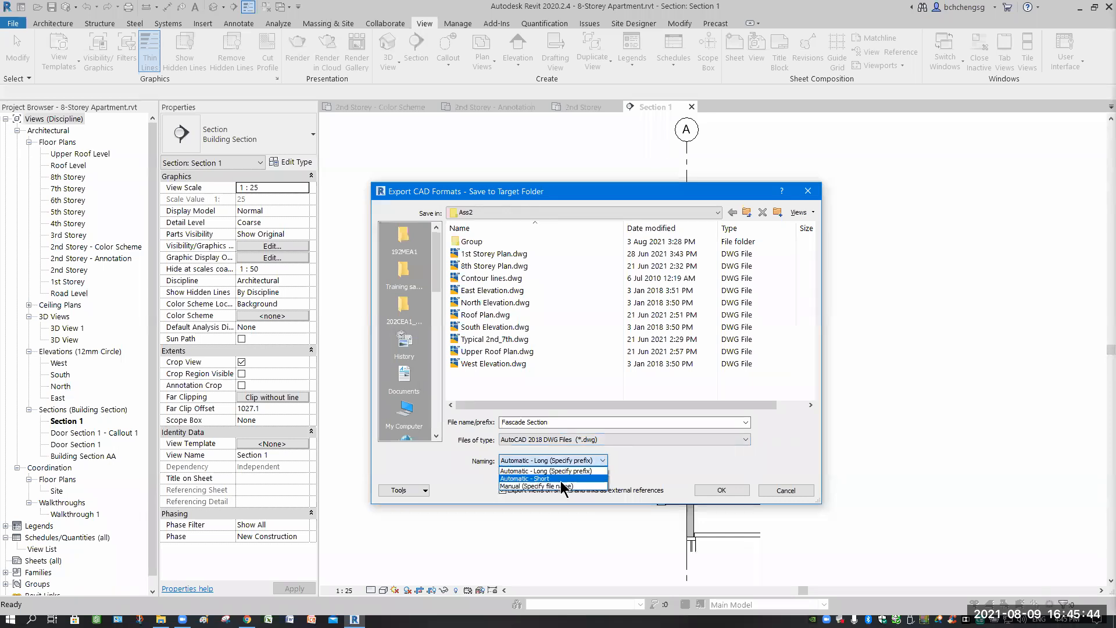
{"action": "left_click", "coordinate": [582, 471]}
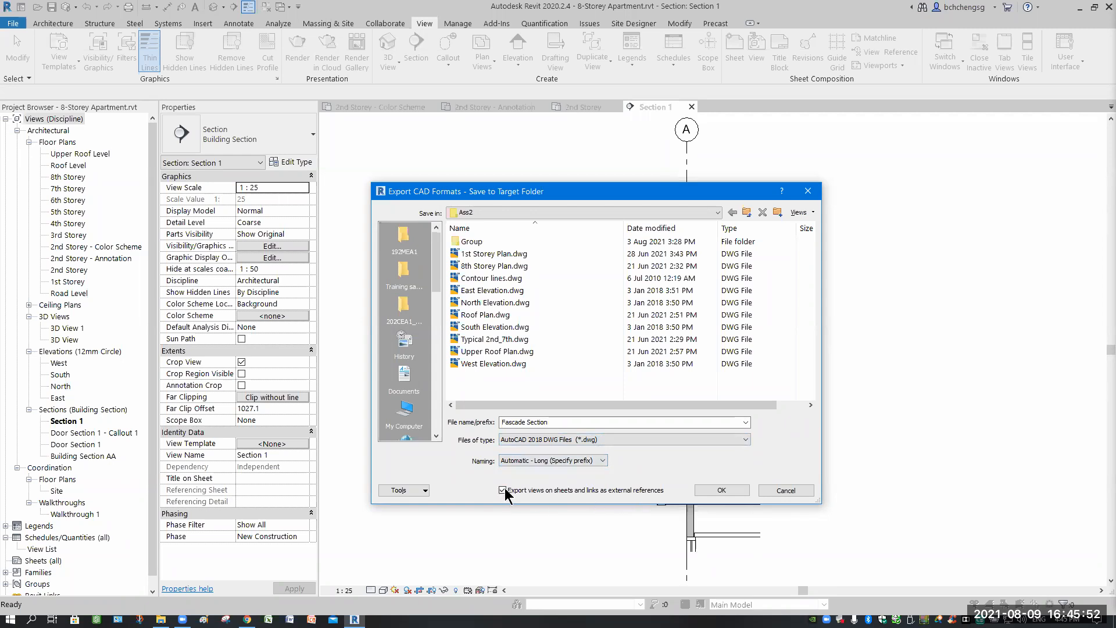
{"action": "left_click", "coordinate": [576, 491]}
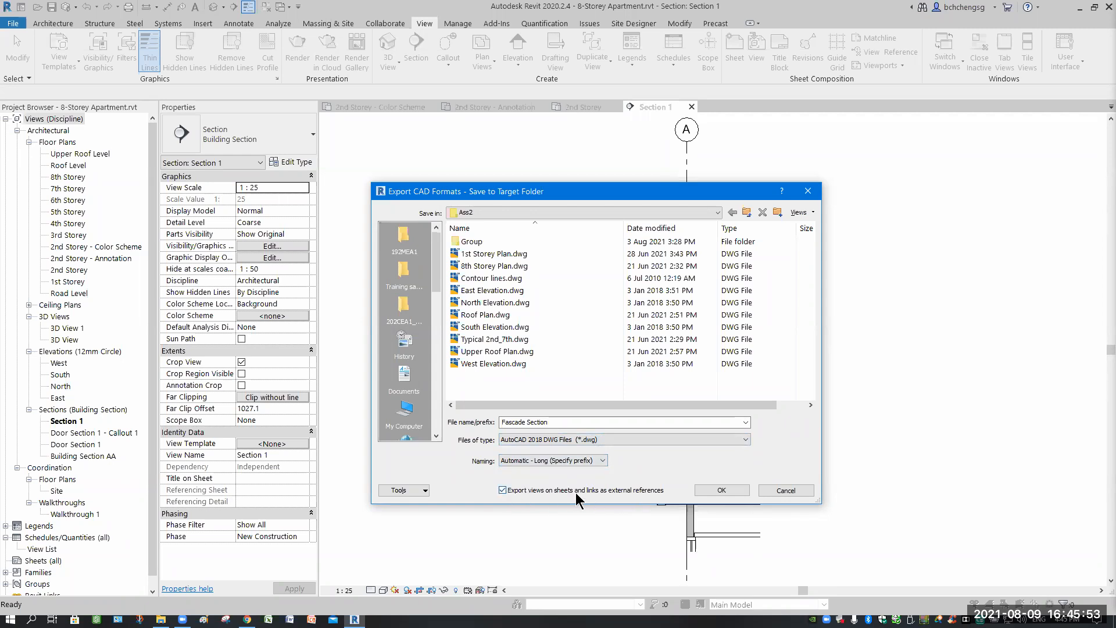
{"action": "left_click", "coordinate": [722, 490]}
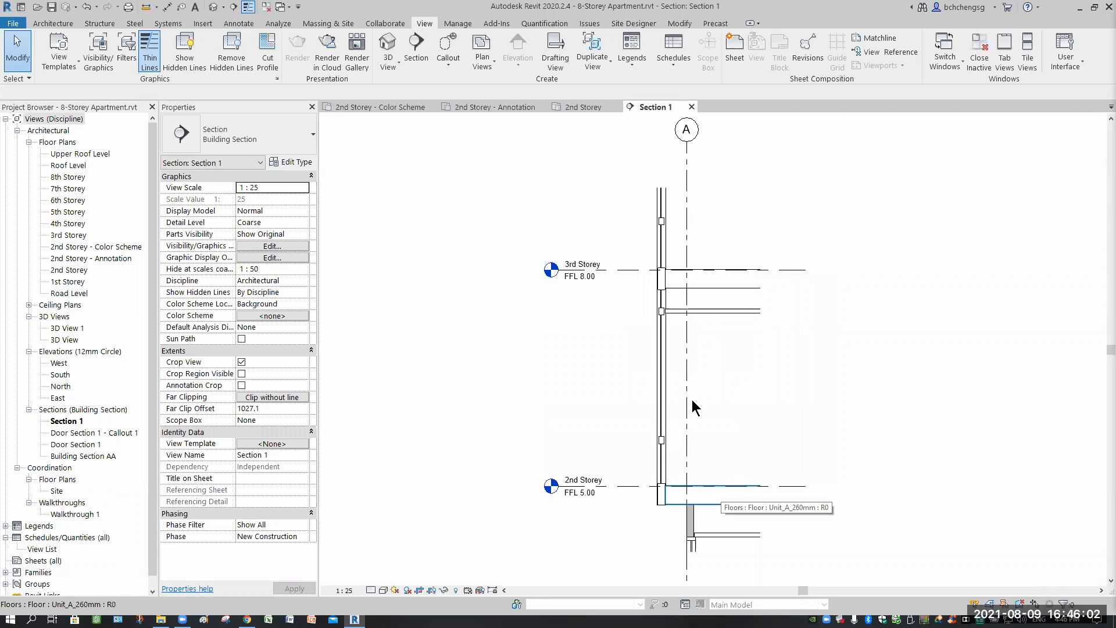
Step: Close the facade section view and delete its section marker from the Living room facade in the 2nd Storey plan
{"action": "left_click", "coordinate": [690, 106]}
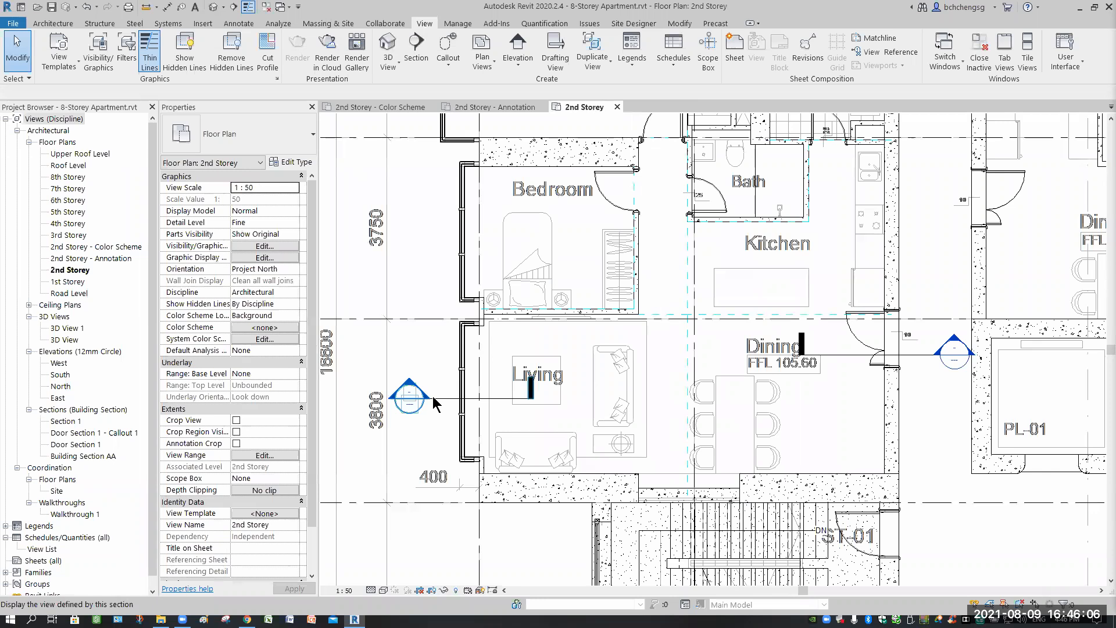
{"action": "left_click", "coordinate": [429, 453]}
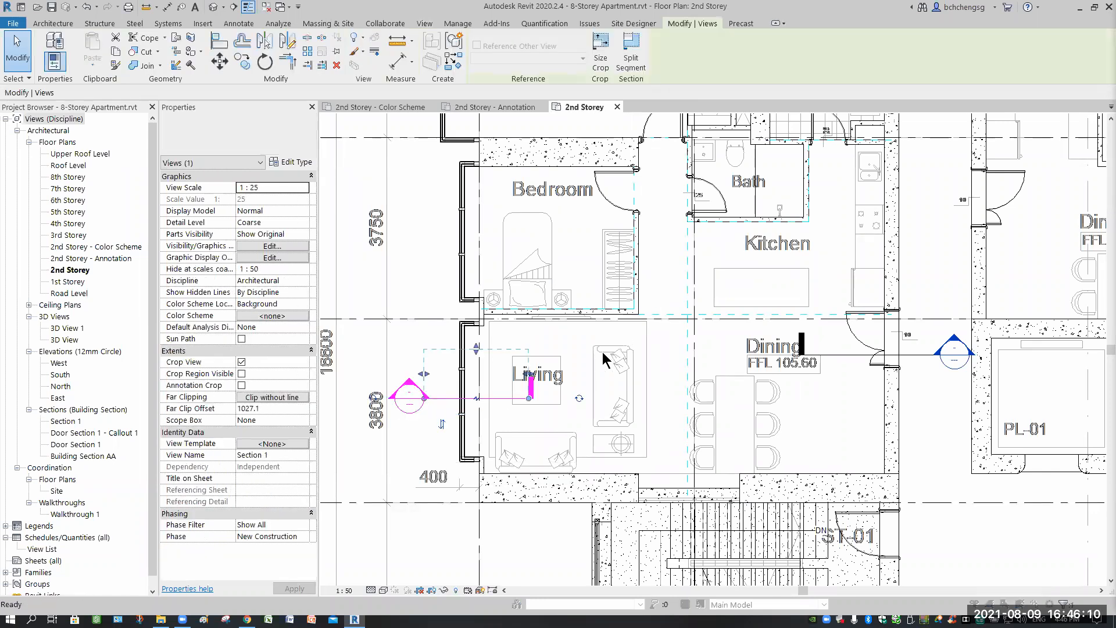
{"action": "key", "text": "Delete"}
{"action": "key", "text": "Return"}
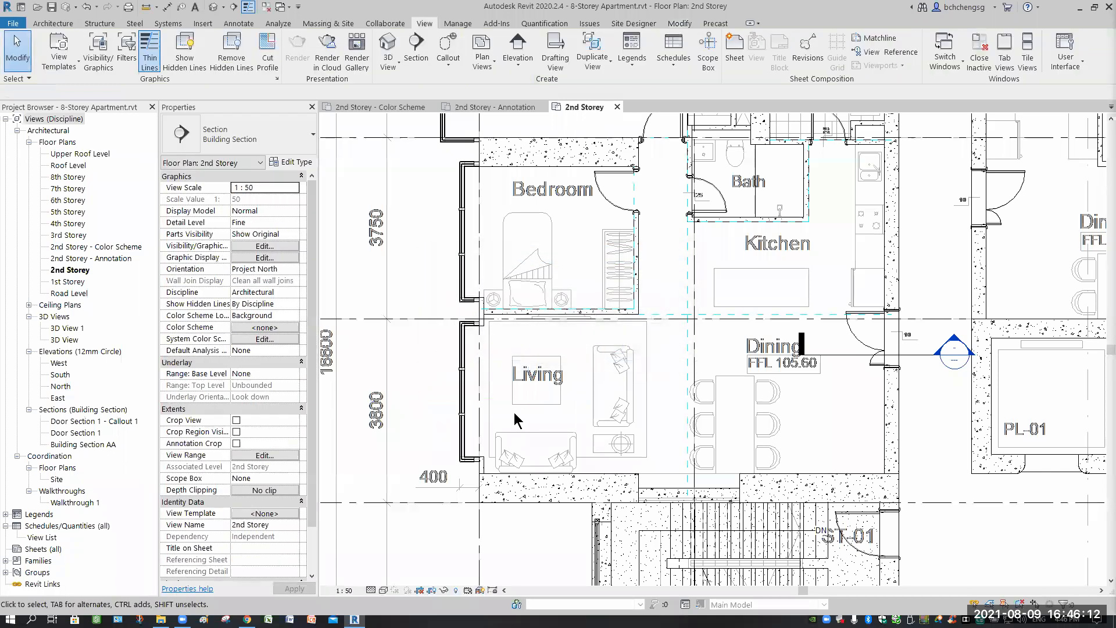
Step: Create a new drafting view named Fascade Section A at scale 1:10
{"action": "scroll", "coordinate": [524, 394], "scroll_direction": "down", "scroll_amount": 4}
{"action": "middle_click_drag", "start_coordinate": [516, 381], "coordinate": [533, 405]}
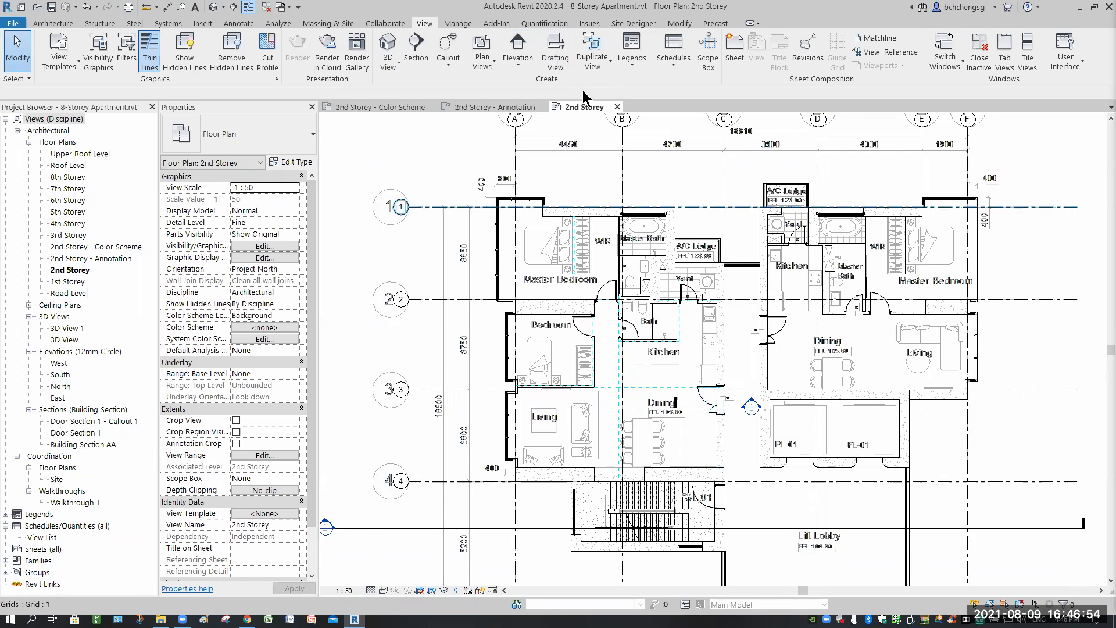
{"action": "left_click", "coordinate": [555, 53]}
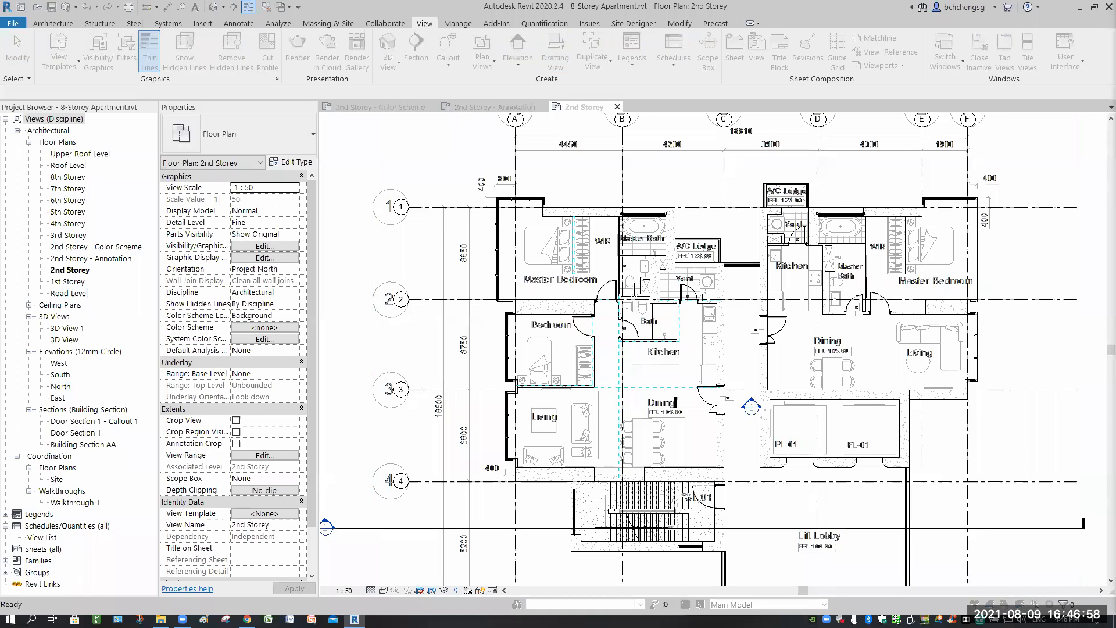
{"action": "left_click", "coordinate": [634, 291]}
{"action": "key", "text": "ctrl+a"}
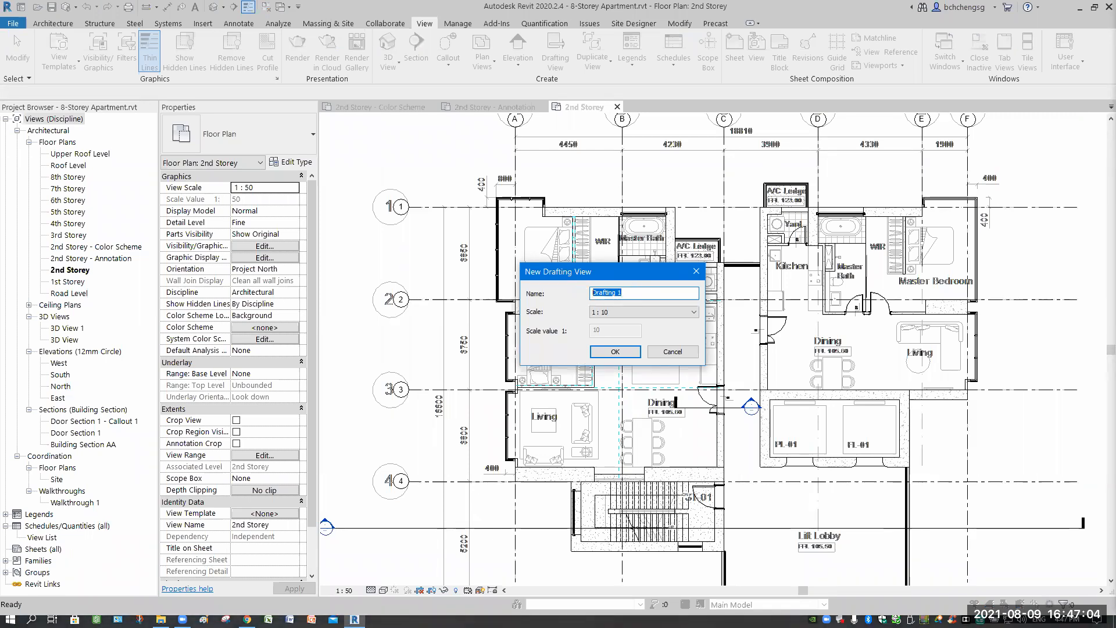
{"action": "type", "text": "Fascade Section v"}
{"action": "key", "text": "BackSpace"}
{"action": "key", "text": "BackSpace"}
{"action": "type", "text": "A"}
{"action": "left_click", "coordinate": [615, 352]}
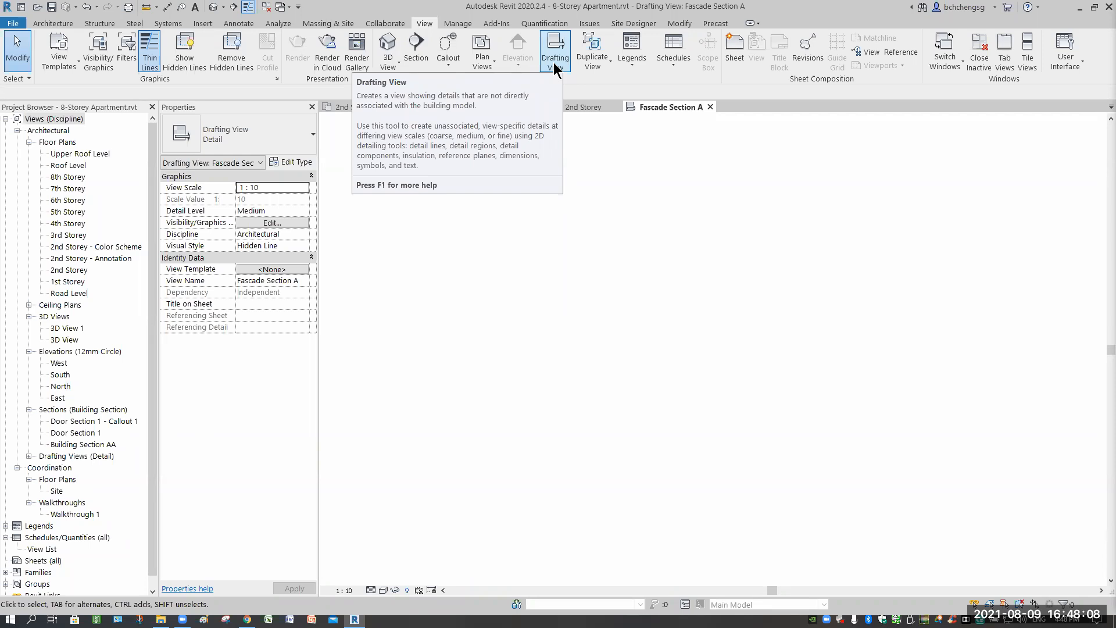
Step: Import Fascade Section.dwg into the drafting view with its colors preserved, and delete the imported drawing
{"action": "left_click", "coordinate": [202, 25]}
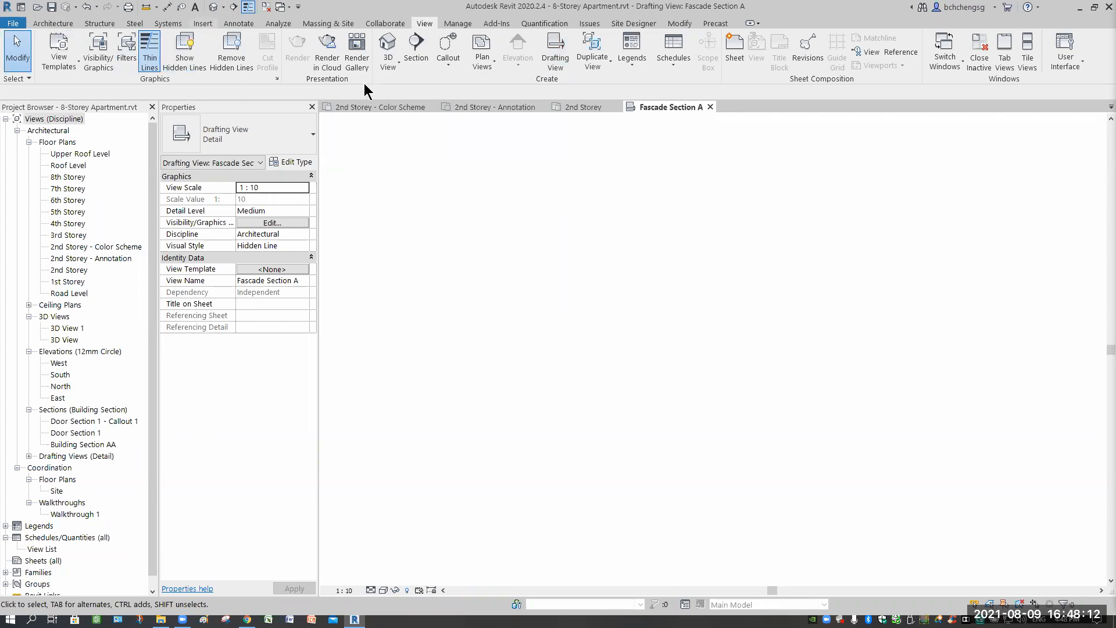
{"action": "left_click", "coordinate": [331, 58]}
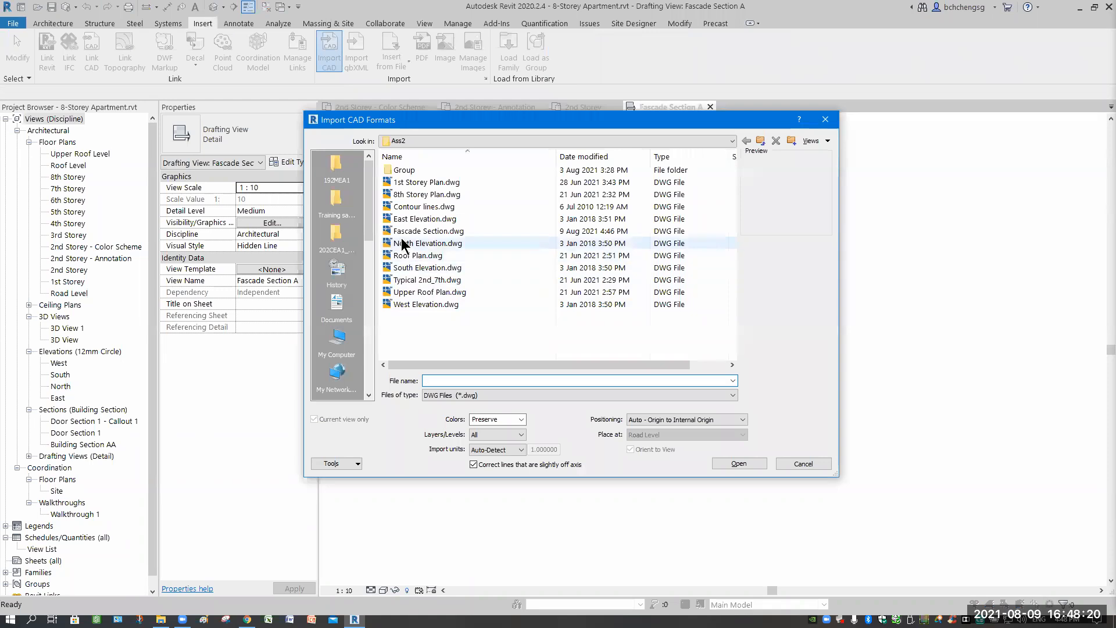
{"action": "left_click", "coordinate": [412, 230]}
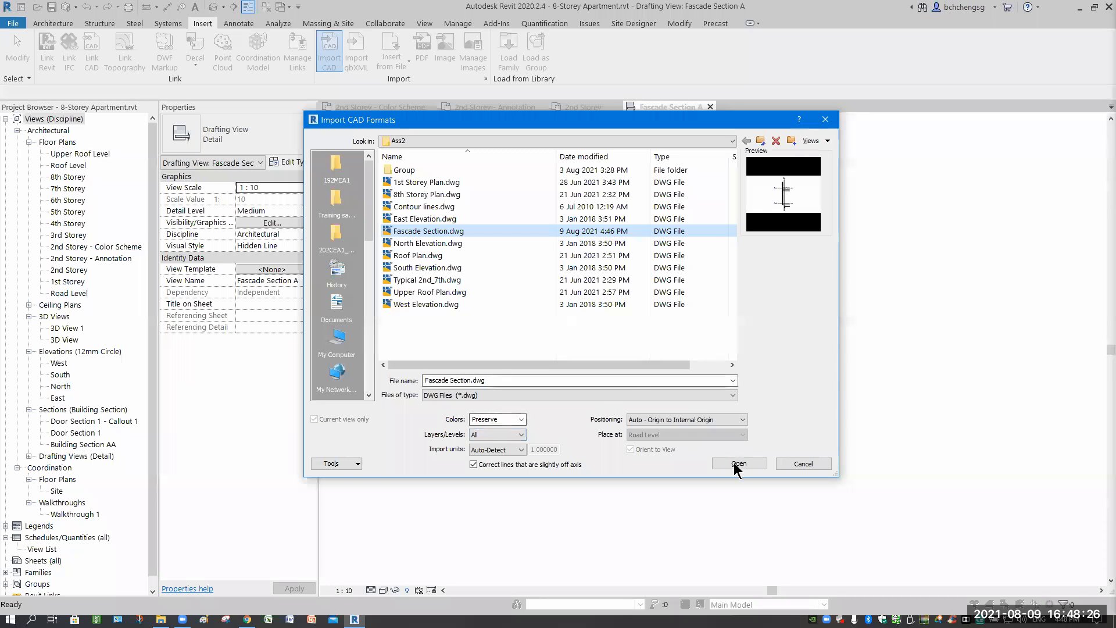
{"action": "key", "text": "Return"}
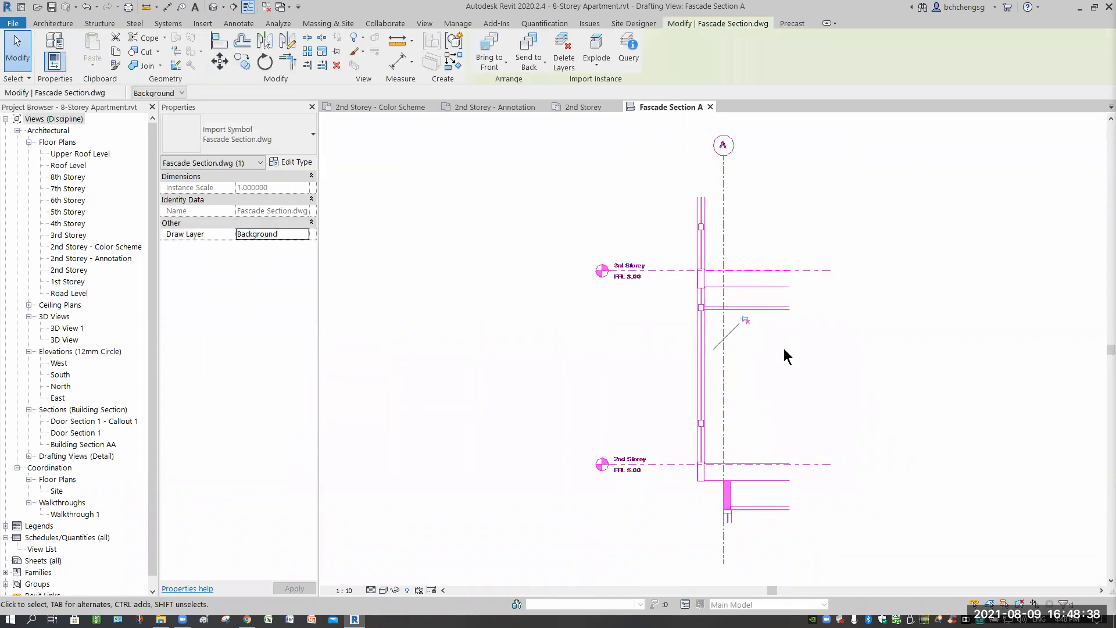
{"action": "key", "text": "Delete"}
Step: Import Fascade Section.dwg into the drafting view with colors set to Black and White, and close that view
{"action": "left_click", "coordinate": [327, 63]}
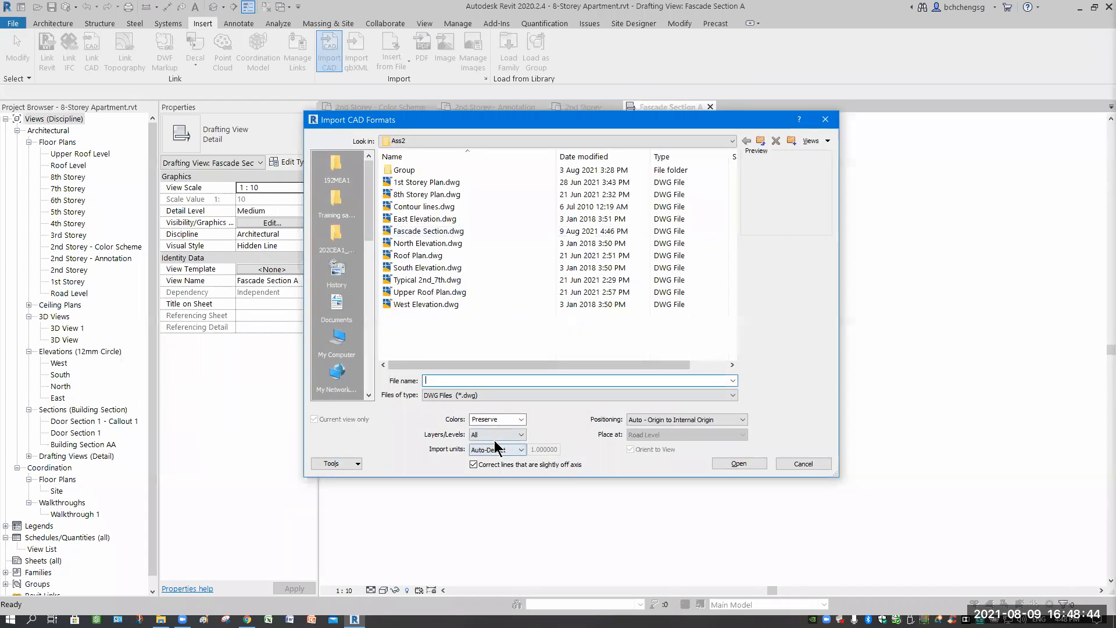
{"action": "left_click", "coordinate": [497, 419]}
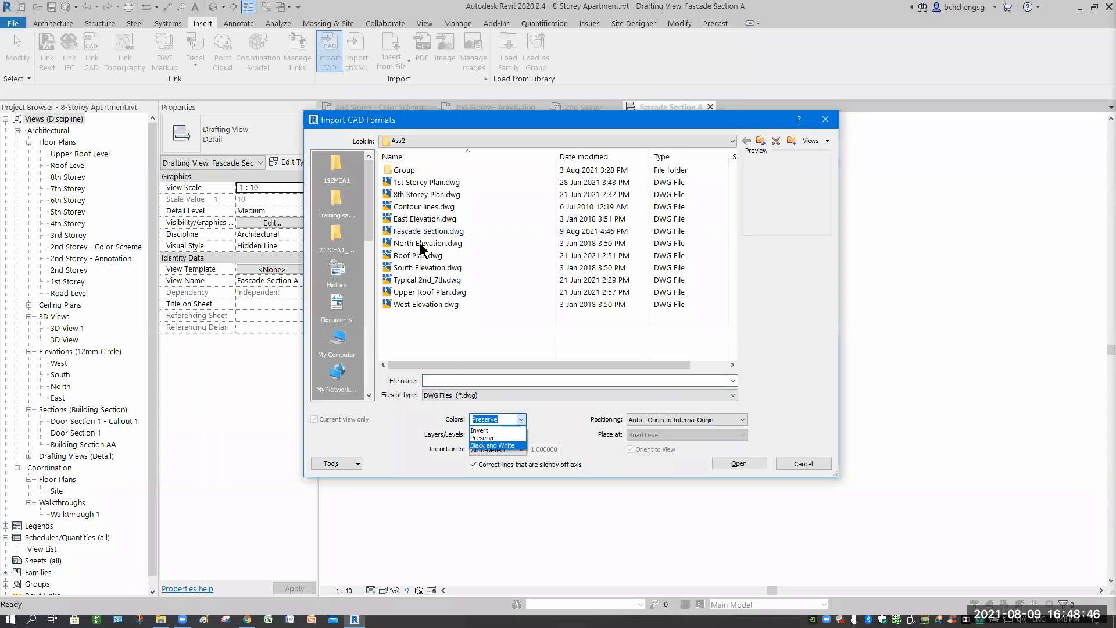
{"action": "left_click", "coordinate": [739, 463]}
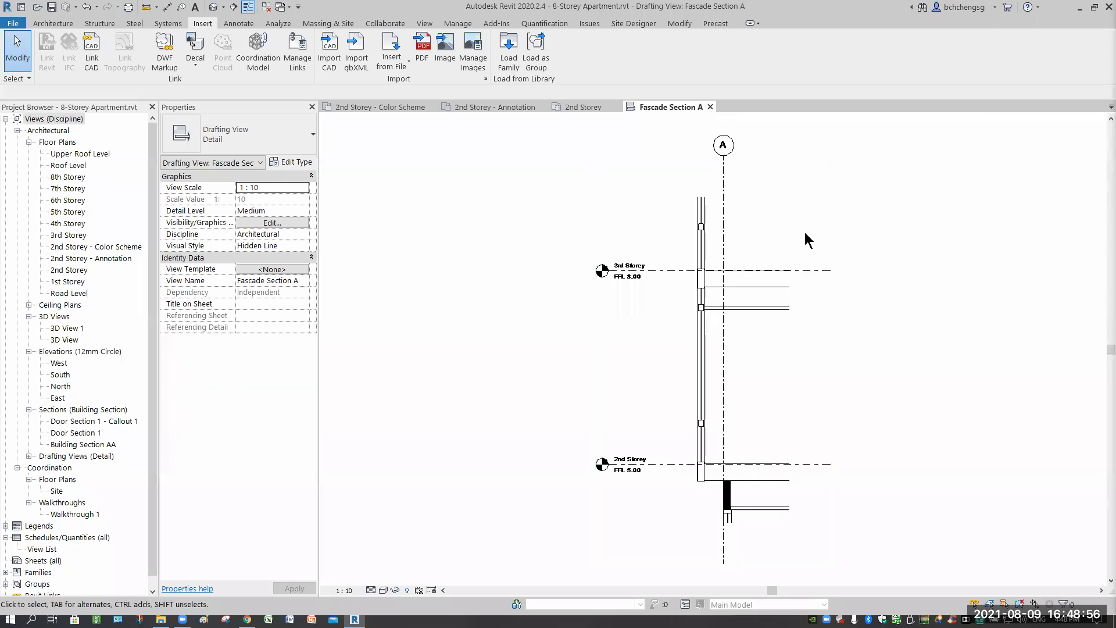
{"action": "left_click", "coordinate": [710, 106]}
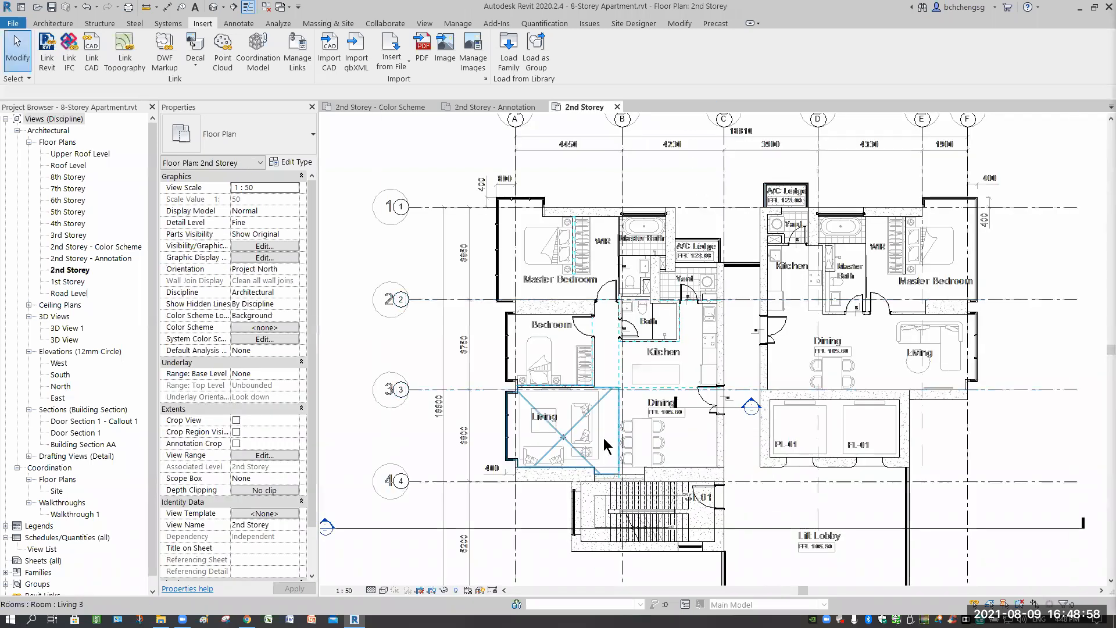
Step: Place a section across the Living room's facade wall in the 2nd Storey plan, referencing Drafting View: Fascade Section A
{"action": "middle_click_drag", "start_coordinate": [554, 419], "coordinate": [617, 410]}
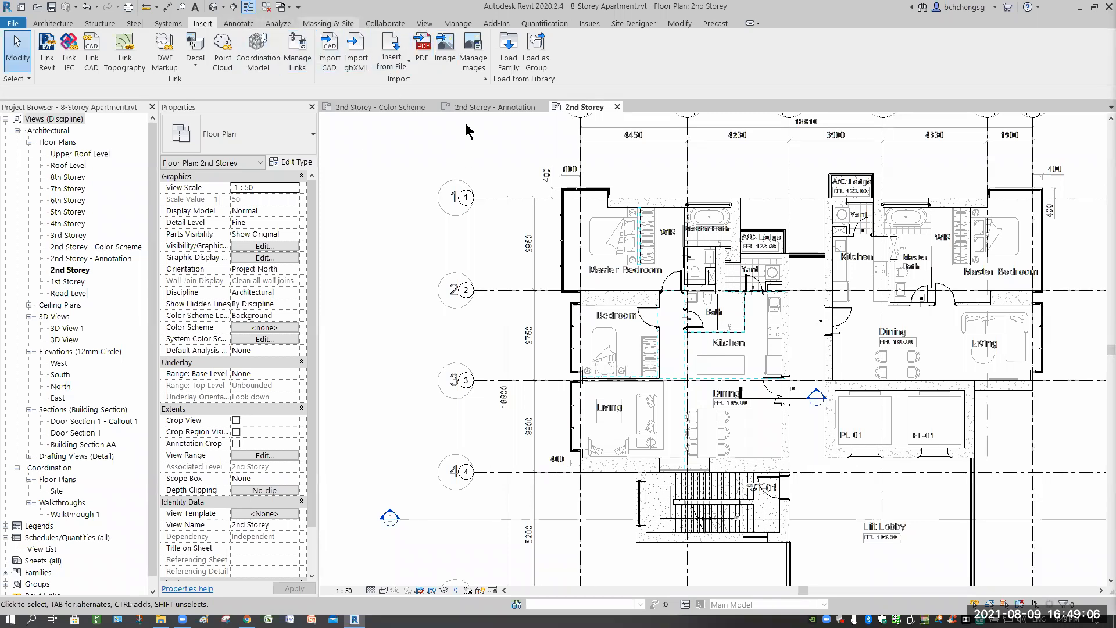
{"action": "left_click", "coordinate": [424, 24]}
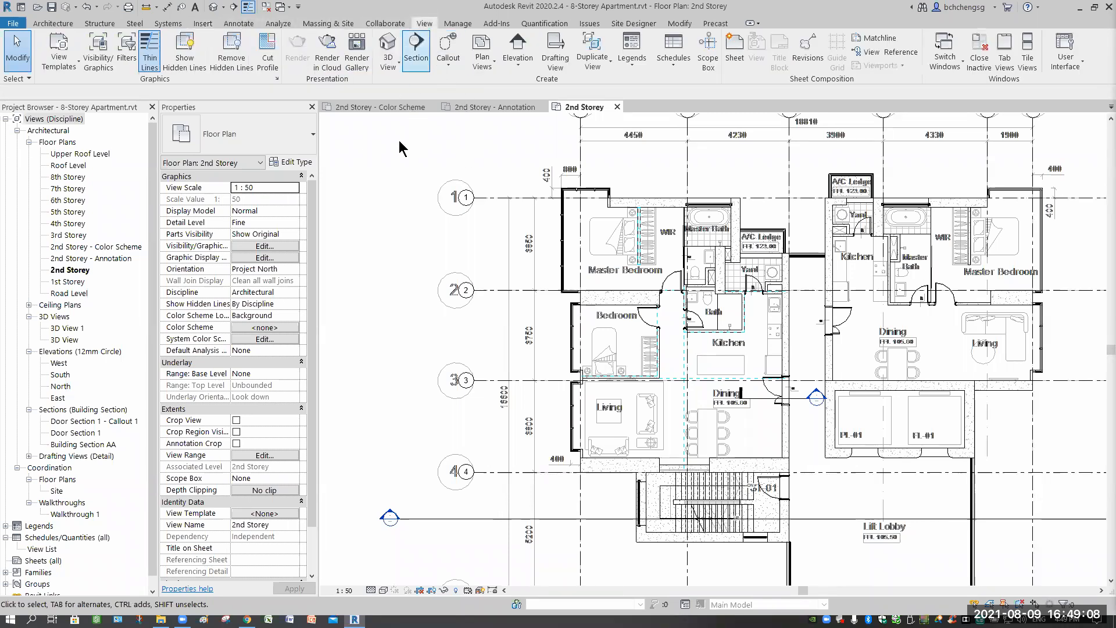
{"action": "left_click", "coordinate": [416, 50]}
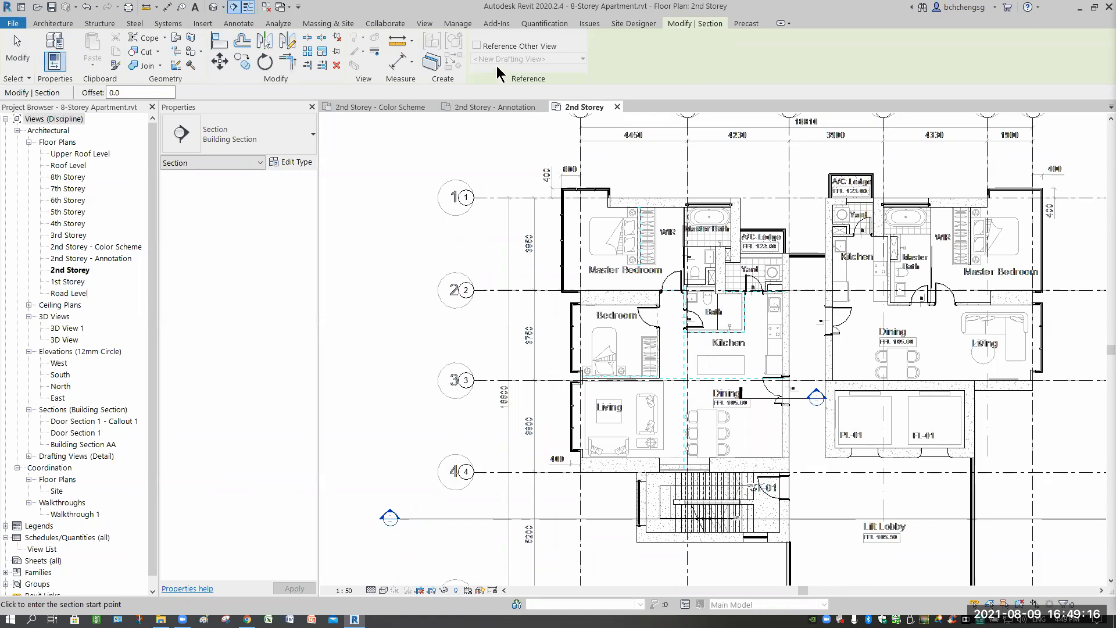
{"action": "left_click", "coordinate": [477, 46]}
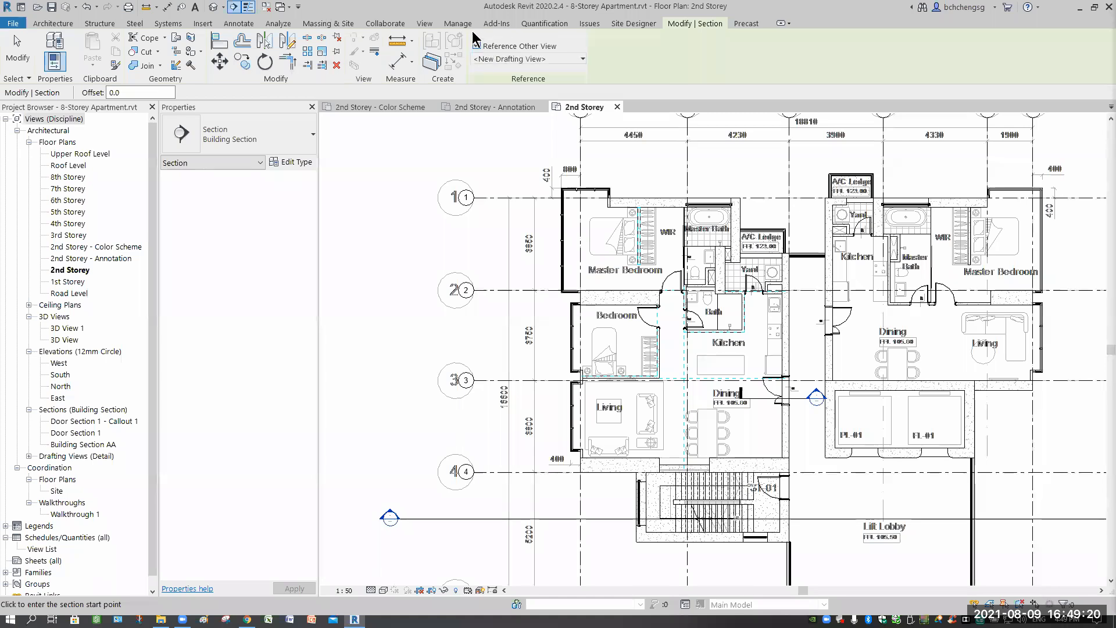
{"action": "left_click", "coordinate": [582, 59]}
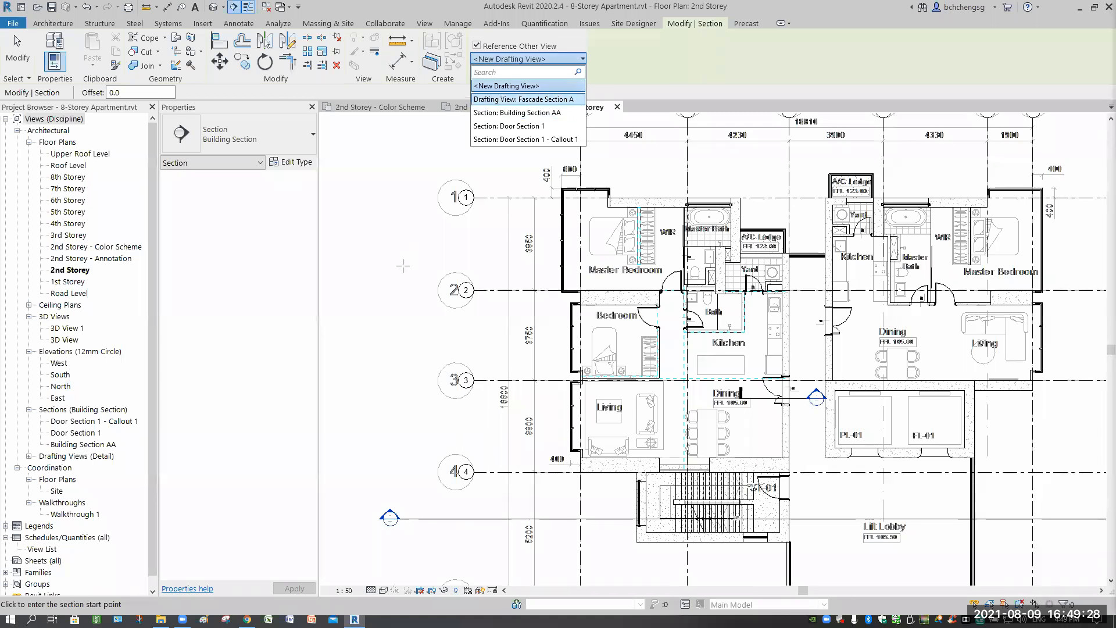
{"action": "left_click", "coordinate": [533, 421]}
{"action": "left_click", "coordinate": [591, 420]}
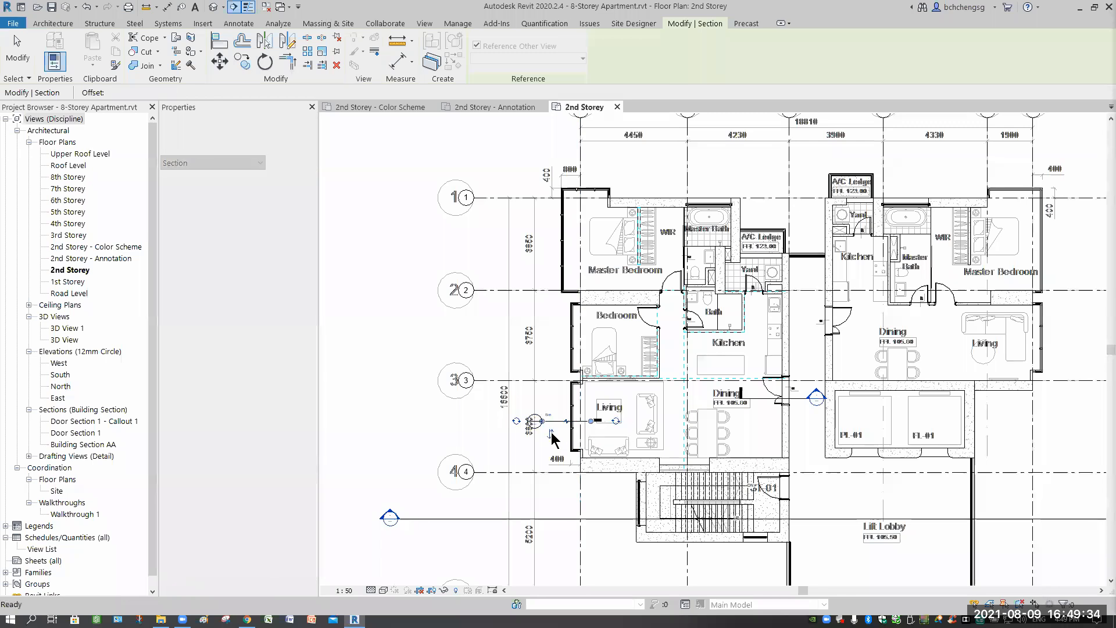
{"action": "key", "text": "Escape"}
Step: Shorten the referenced section line by moving its head closer to the Living room's facade wall
{"action": "scroll", "coordinate": [551, 432], "scroll_direction": "up", "scroll_amount": 5}
{"action": "scroll", "coordinate": [551, 433], "scroll_direction": "up", "scroll_amount": 1}
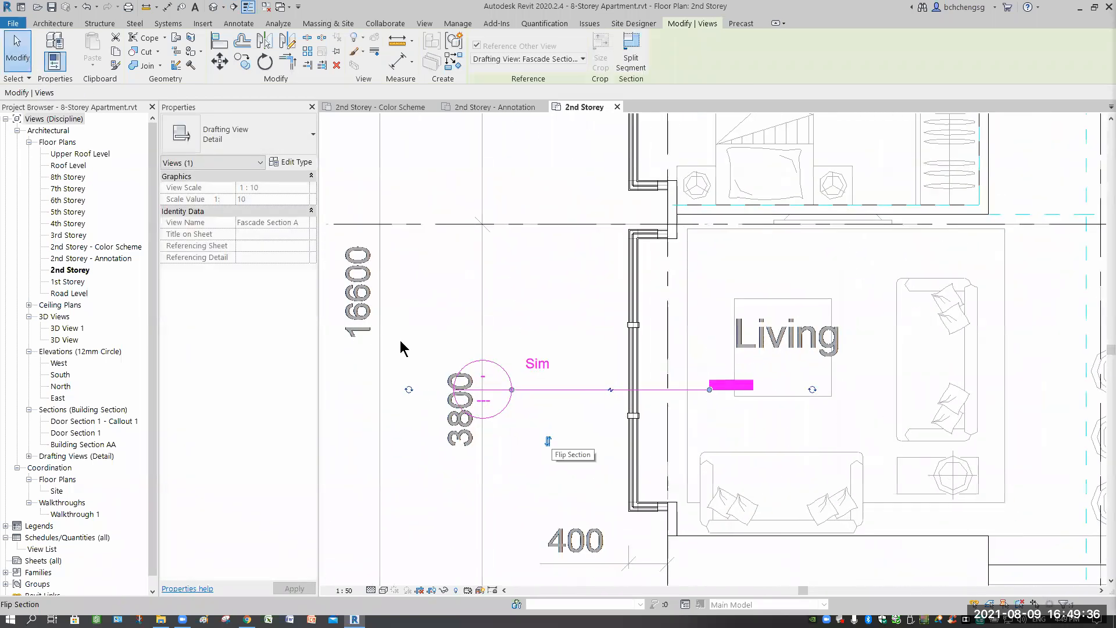
{"action": "key", "text": "Escape"}
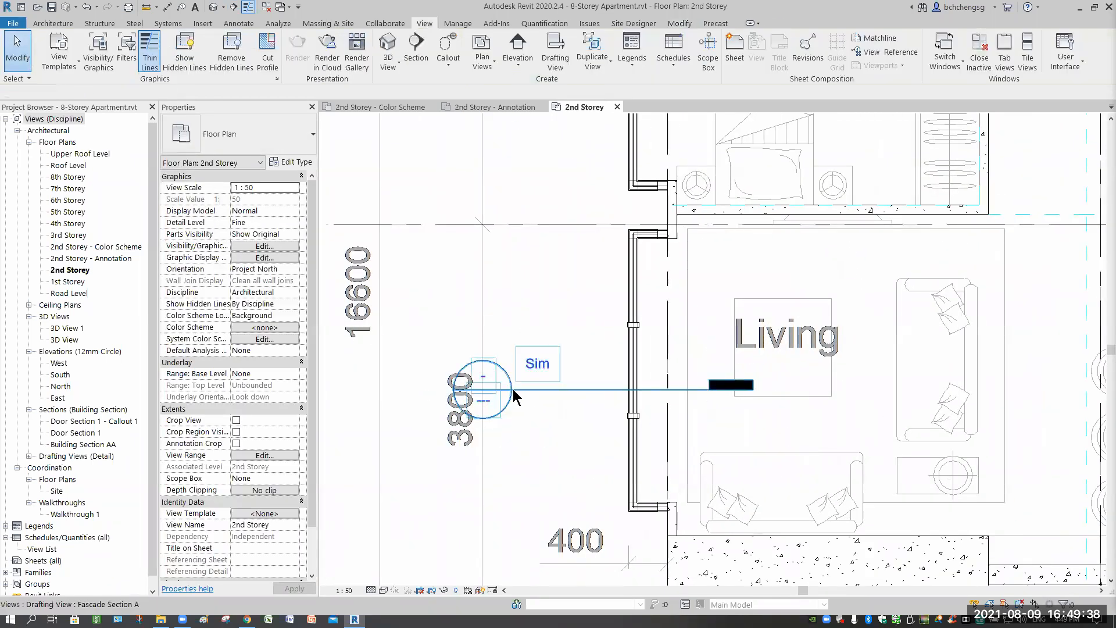
{"action": "left_click", "coordinate": [562, 397]}
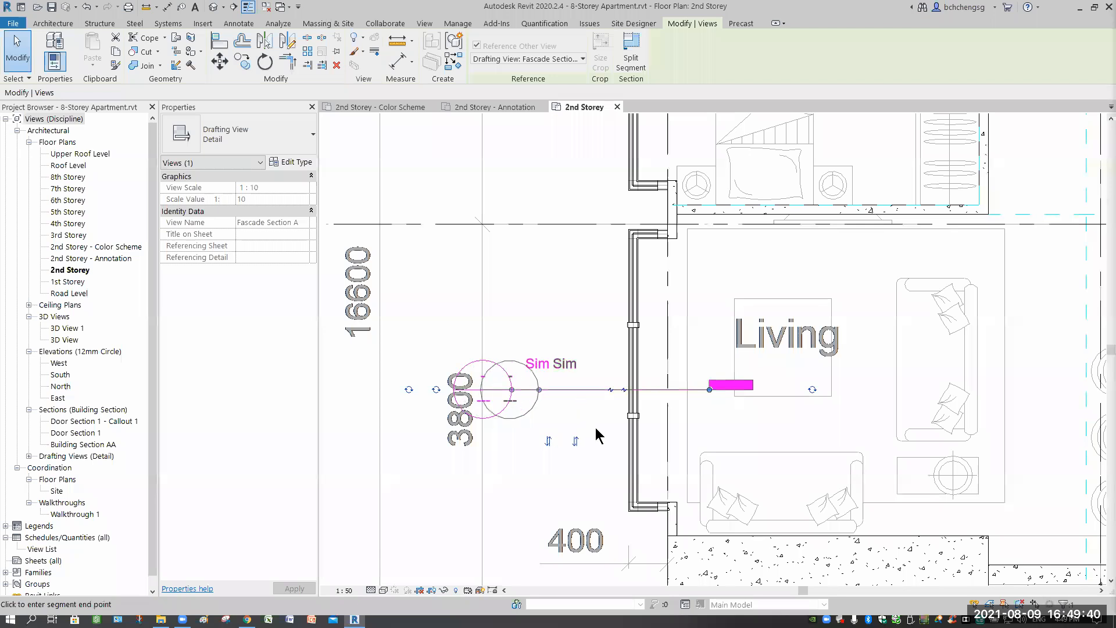
{"action": "key", "text": "Escape"}
{"action": "key", "text": "Escape"}
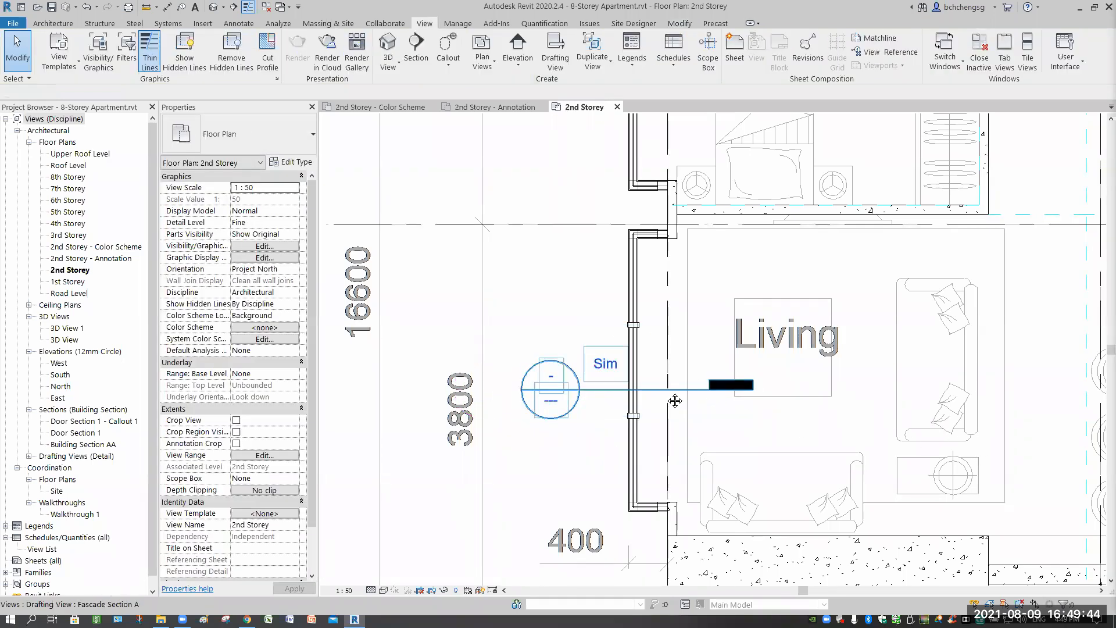
Step: Select the Door Section 1 marker at the Dining area's entrance door to compare it with the referenced section
{"action": "scroll", "coordinate": [803, 366], "scroll_direction": "down", "scroll_amount": 1}
{"action": "scroll", "coordinate": [910, 327], "scroll_direction": "down", "scroll_amount": 2}
{"action": "middle_click_drag", "start_coordinate": [913, 281], "coordinate": [594, 227]}
{"action": "left_click", "coordinate": [910, 278]}
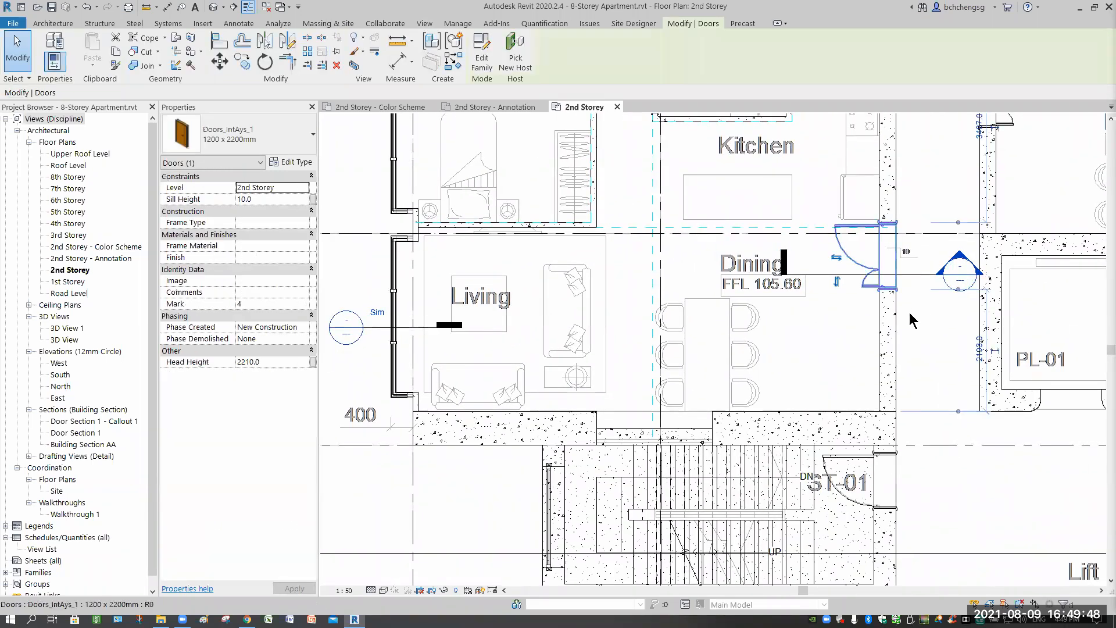
{"action": "key", "text": "Escape"}
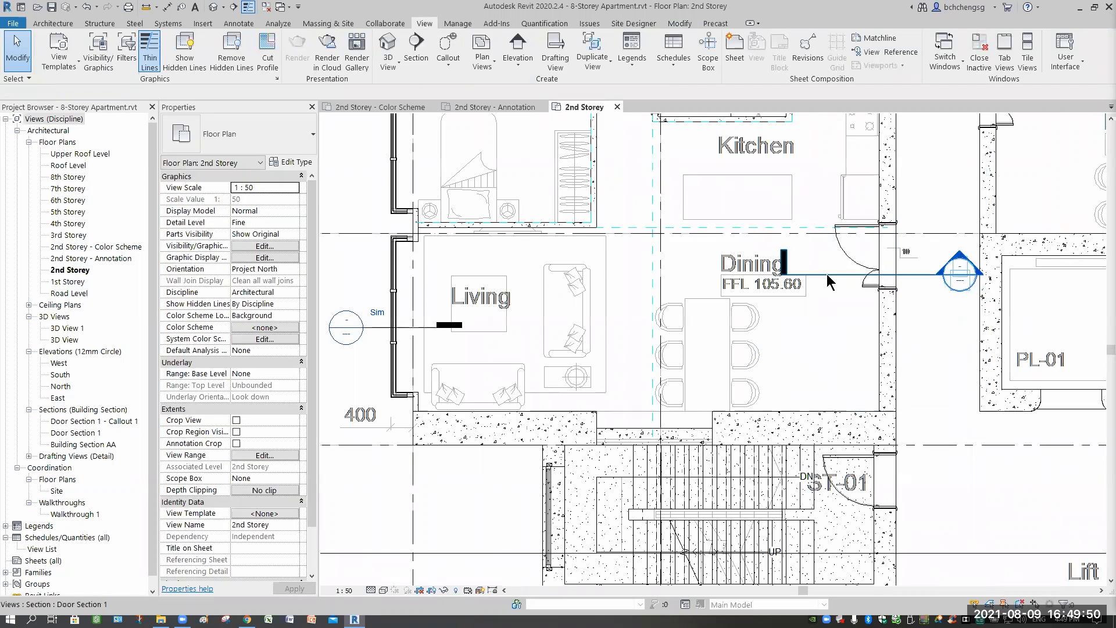
{"action": "left_click", "coordinate": [820, 265]}
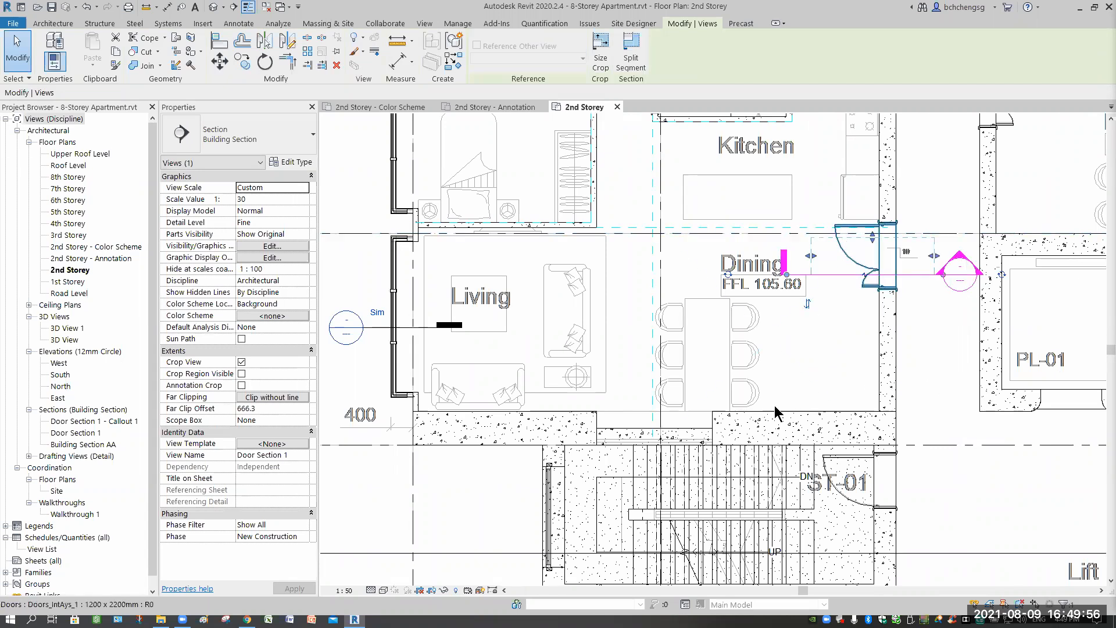
Step: Open the drafting view referenced by the section marker at the Living room's facade wall, check the imported section, and close that view
{"action": "middle_click_drag", "start_coordinate": [380, 328], "coordinate": [551, 339]}
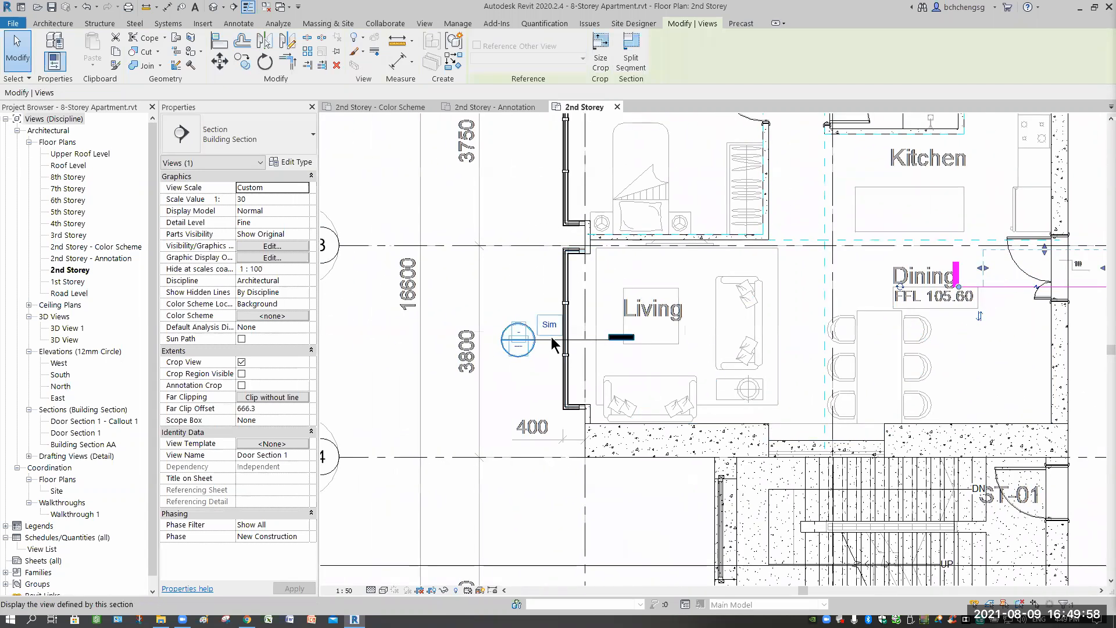
{"action": "left_click", "coordinate": [549, 305]}
{"action": "scroll", "coordinate": [531, 372], "scroll_direction": "up", "scroll_amount": 2}
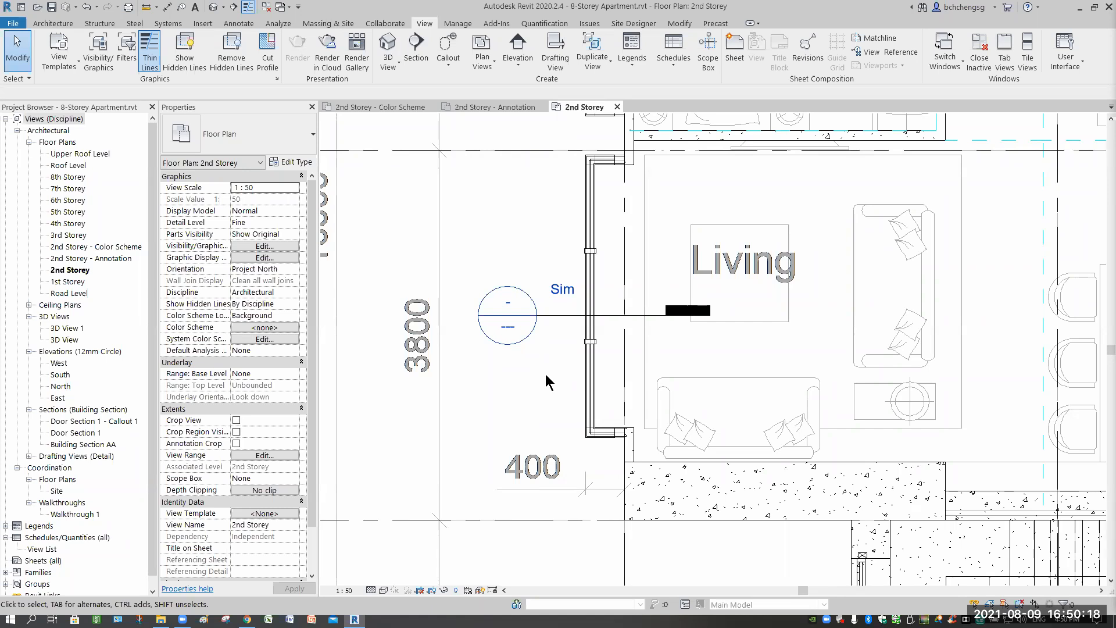
{"action": "double_click", "coordinate": [508, 348]}
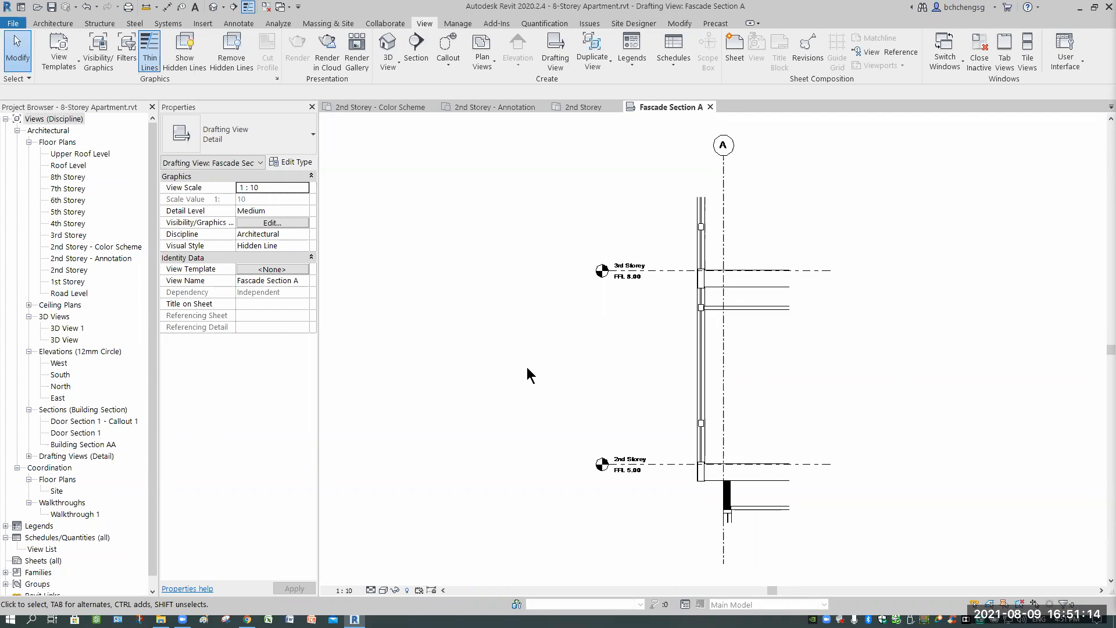
{"action": "left_click", "coordinate": [710, 106]}
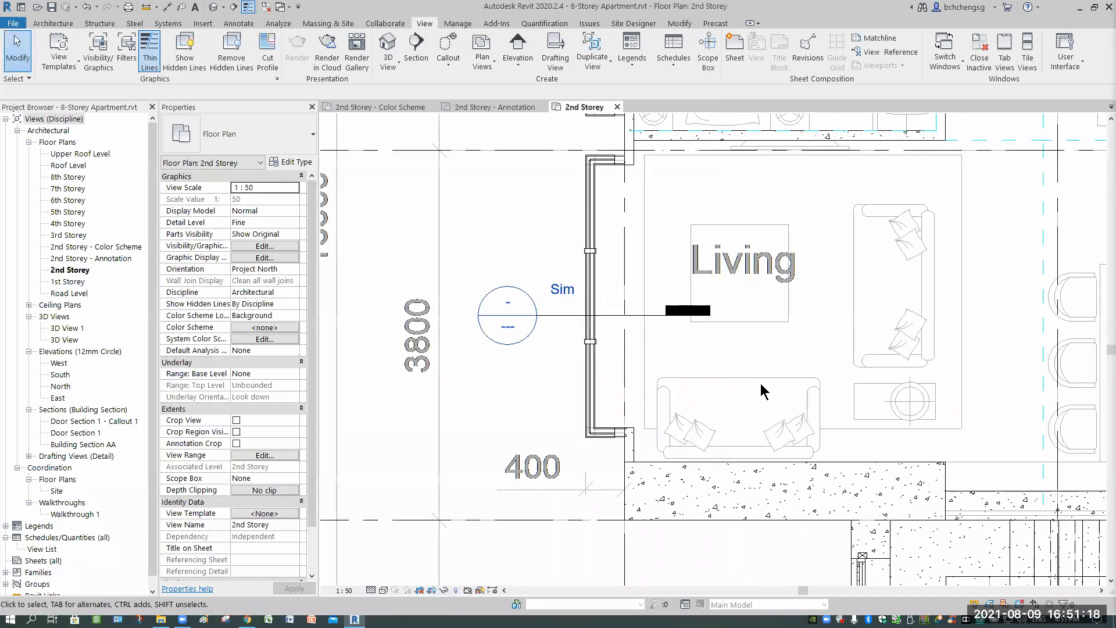
Step: Open the 2nd Storey - Annotation plan and compare its section markers with those in the 2nd Storey plan
{"action": "scroll", "coordinate": [776, 389], "scroll_direction": "down", "scroll_amount": 5}
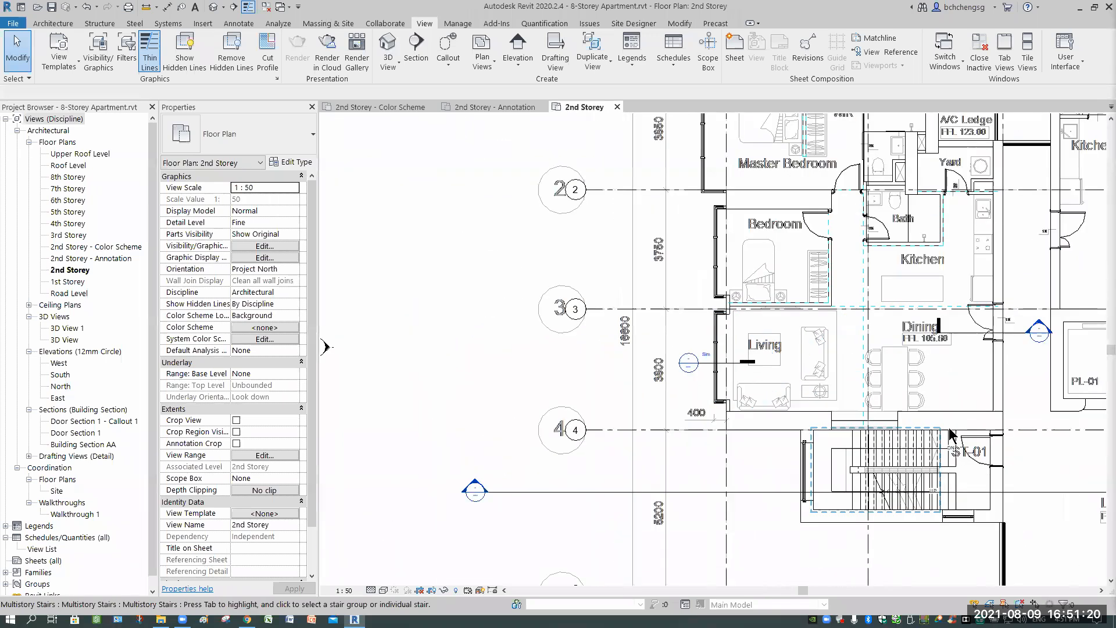
{"action": "middle_click_drag", "start_coordinate": [782, 446], "coordinate": [645, 465]}
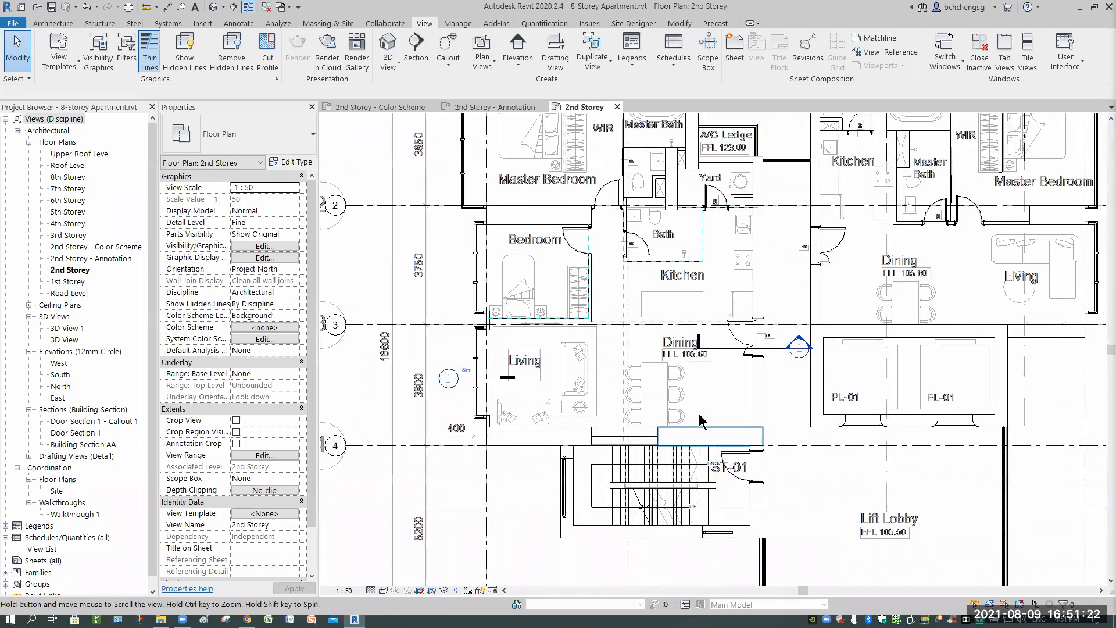
{"action": "scroll", "coordinate": [704, 412], "scroll_direction": "down", "scroll_amount": 3}
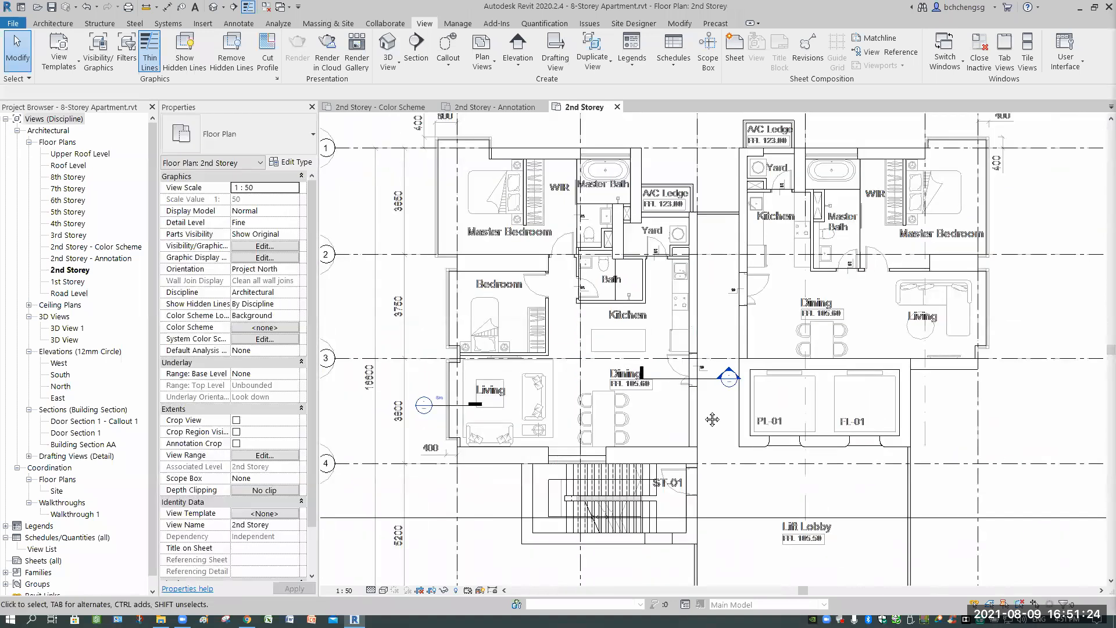
{"action": "mouse_move", "coordinate": [706, 441]}
{"action": "middle_mouse_down"}
{"action": "mouse_move", "coordinate": [722, 444]}
{"action": "mouse_move", "coordinate": [716, 436]}
{"action": "middle_mouse_up"}
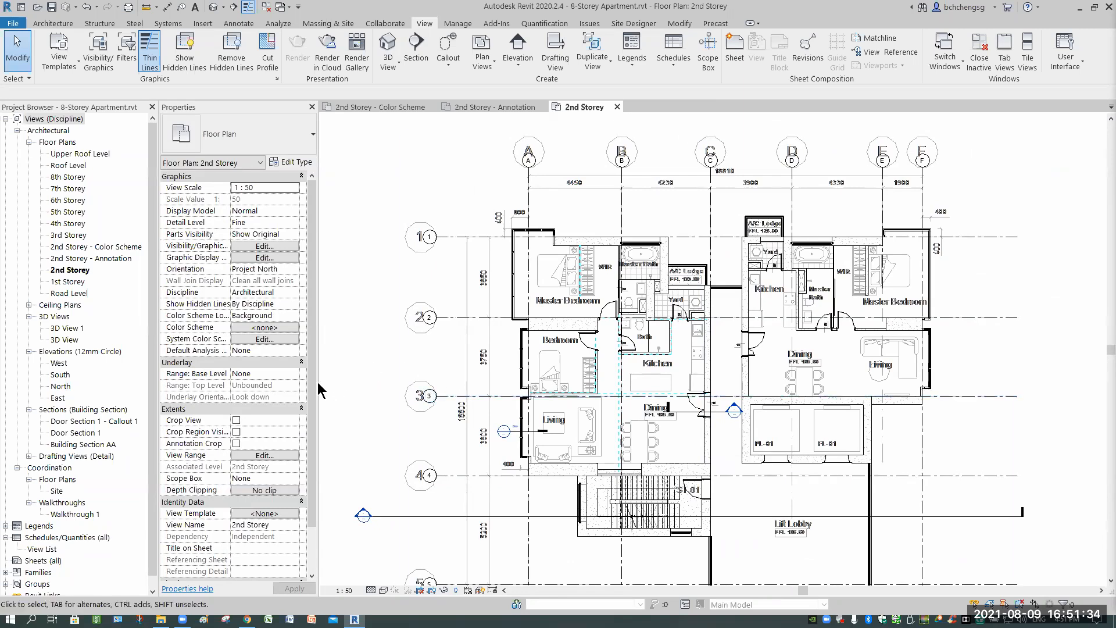
{"action": "double_click", "coordinate": [81, 259]}
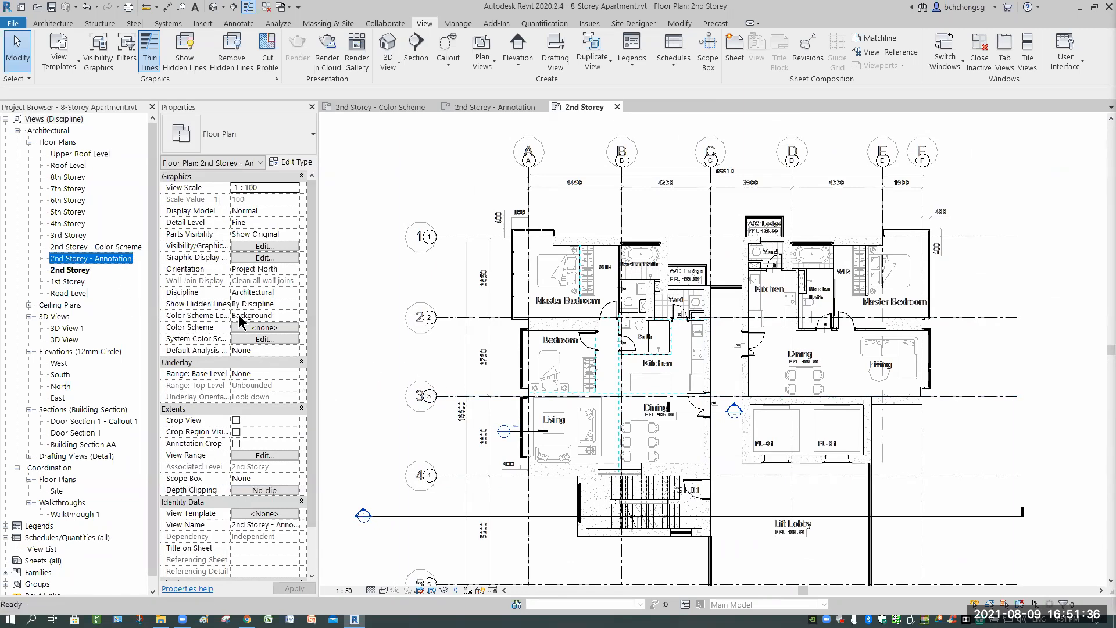
{"action": "scroll", "coordinate": [586, 430], "scroll_direction": "down", "scroll_amount": 6}
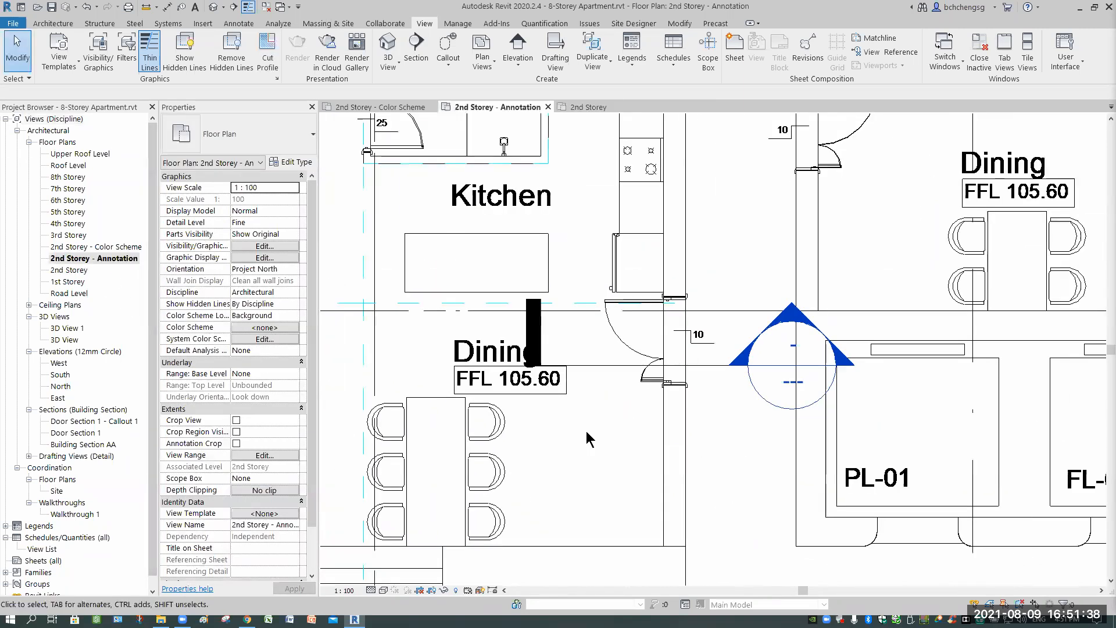
{"action": "middle_click_drag", "start_coordinate": [391, 208], "coordinate": [520, 219]}
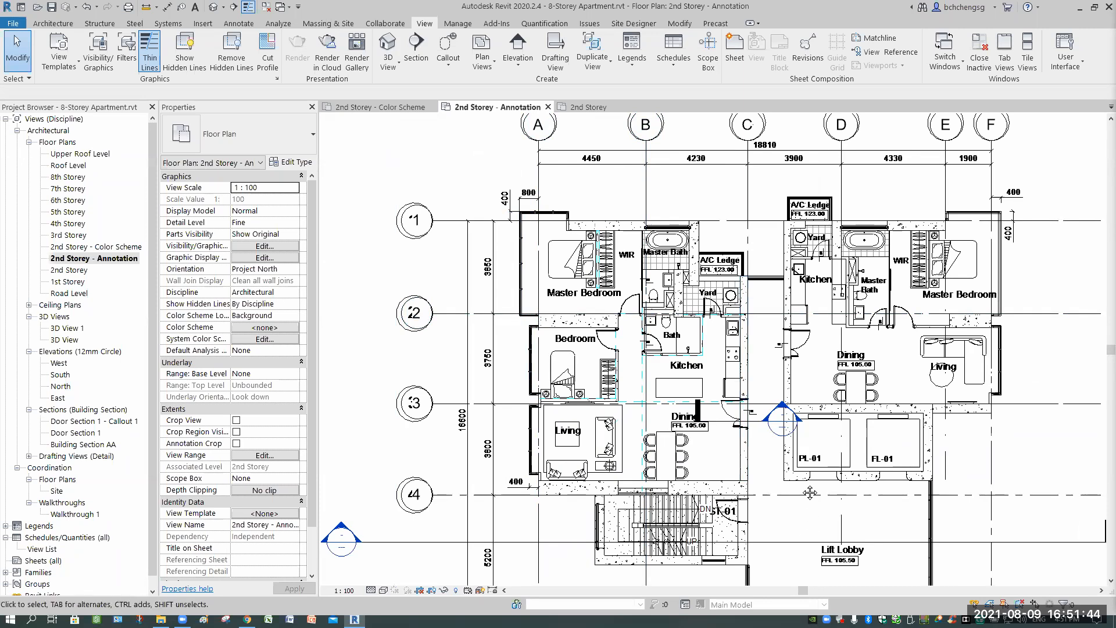
{"action": "middle_click_drag", "start_coordinate": [763, 475], "coordinate": [774, 386]}
{"action": "scroll", "coordinate": [774, 386], "scroll_direction": "down", "scroll_amount": 1}
{"action": "scroll", "coordinate": [614, 373], "scroll_direction": "down", "scroll_amount": 1}
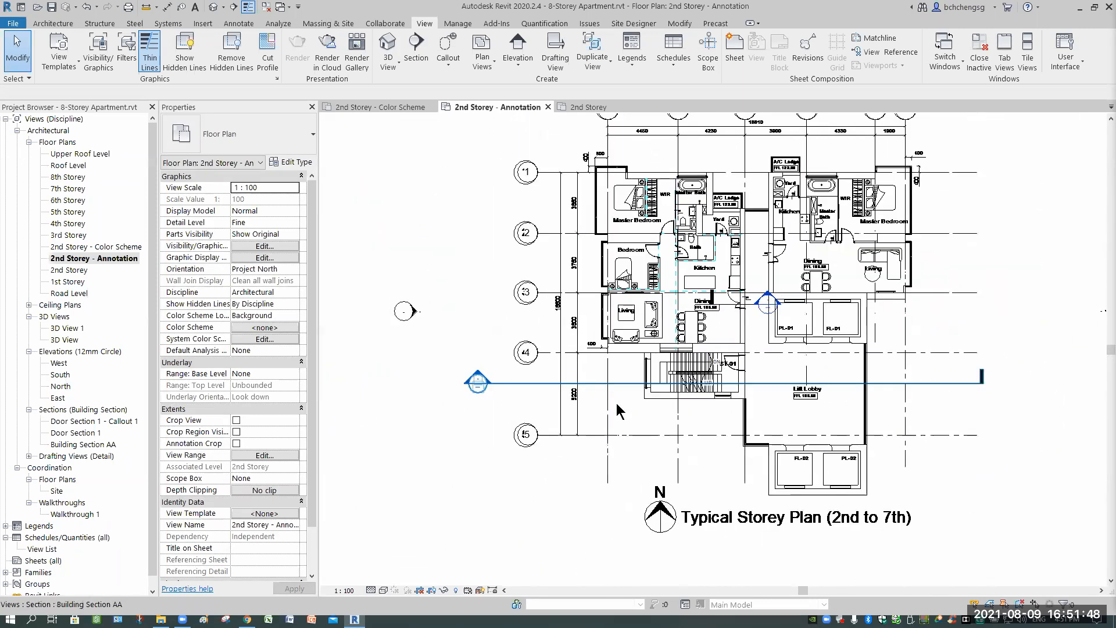
{"action": "middle_click_drag", "start_coordinate": [620, 412], "coordinate": [551, 422]}
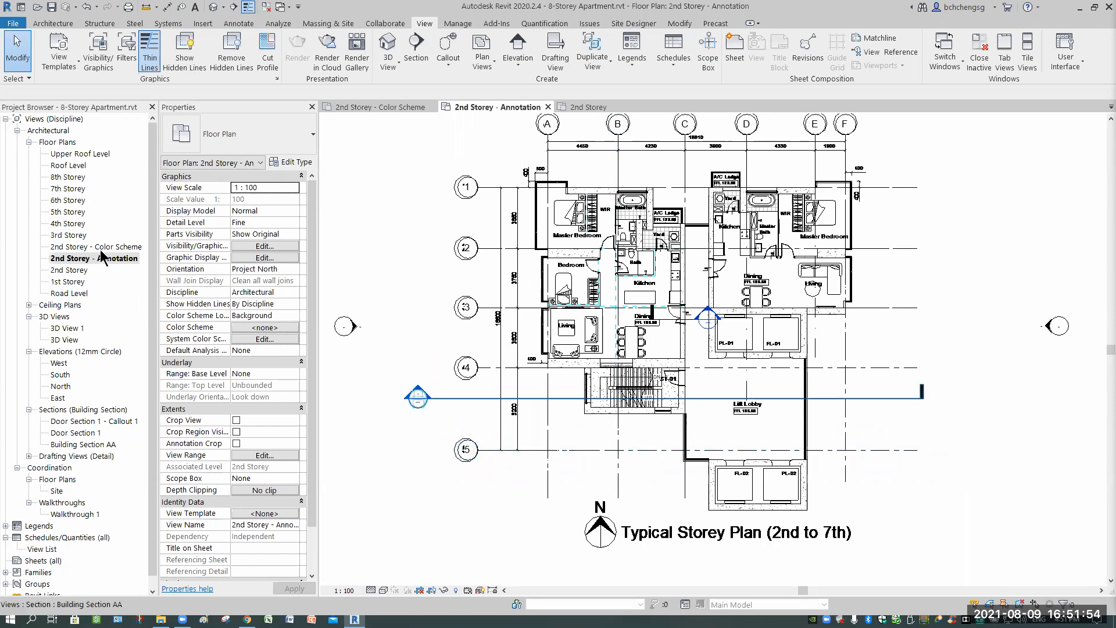
Step: Return to the 2nd Storey plan and examine the referenced section marker at the Living room's facade wall
{"action": "double_click", "coordinate": [68, 270]}
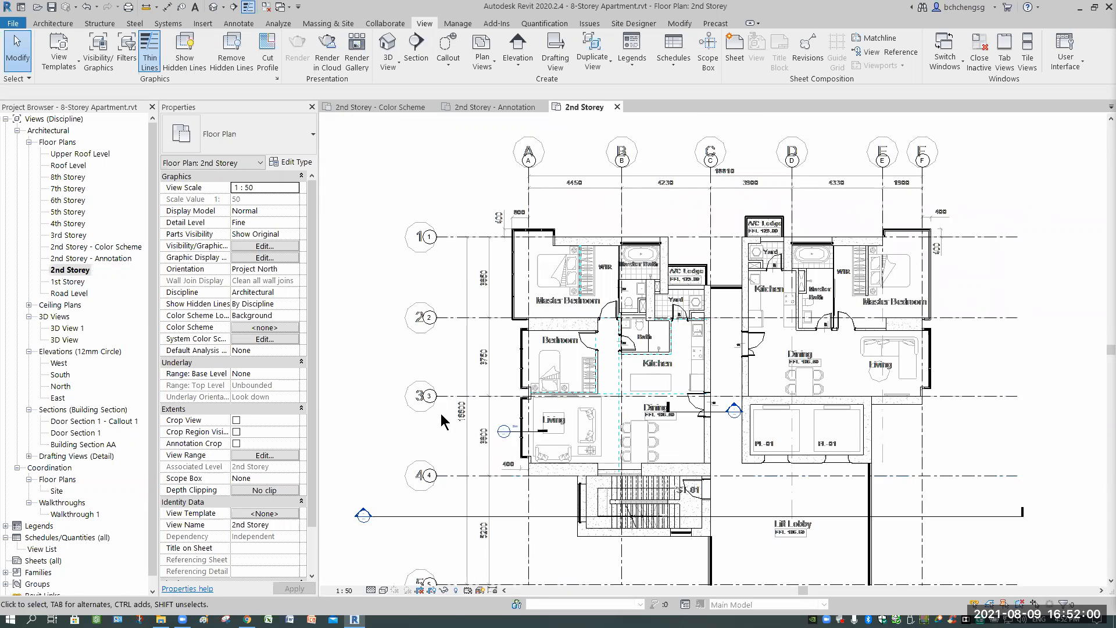
{"action": "scroll", "coordinate": [441, 413], "scroll_direction": "up", "scroll_amount": 1}
{"action": "scroll", "coordinate": [475, 366], "scroll_direction": "up", "scroll_amount": 2}
{"action": "scroll", "coordinate": [474, 366], "scroll_direction": "down", "scroll_amount": 3}
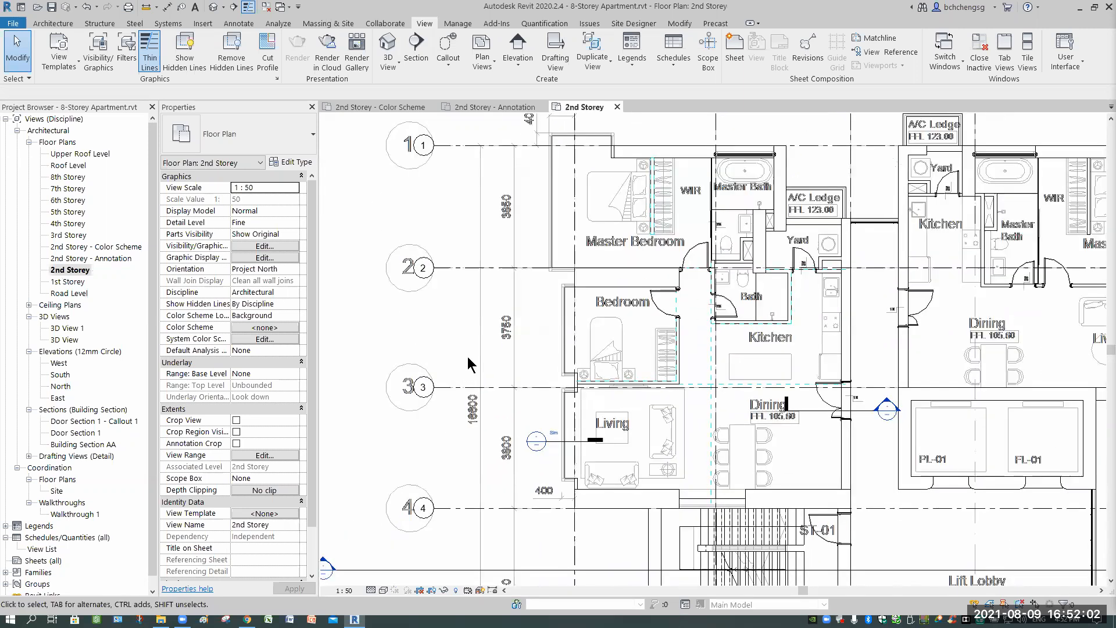
{"action": "scroll", "coordinate": [492, 360], "scroll_direction": "up", "scroll_amount": 2}
{"action": "middle_click_drag", "start_coordinate": [138, 289], "coordinate": [96, 255]}
{"action": "scroll", "coordinate": [596, 381], "scroll_direction": "down", "scroll_amount": 2}
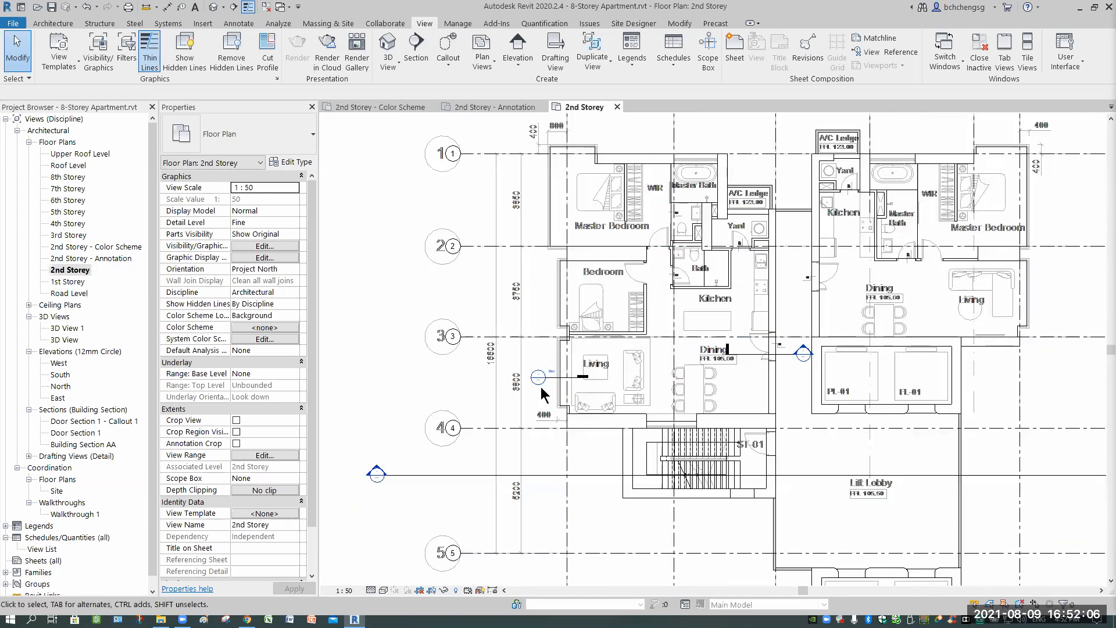
{"action": "scroll", "coordinate": [535, 510], "scroll_direction": "down", "scroll_amount": 1}
Step: Hide the imported Typical 2nd_7th.dwg and Contour lines.dwg in the 2nd Storey - Annotation plan
{"action": "left_click", "coordinate": [494, 107]}
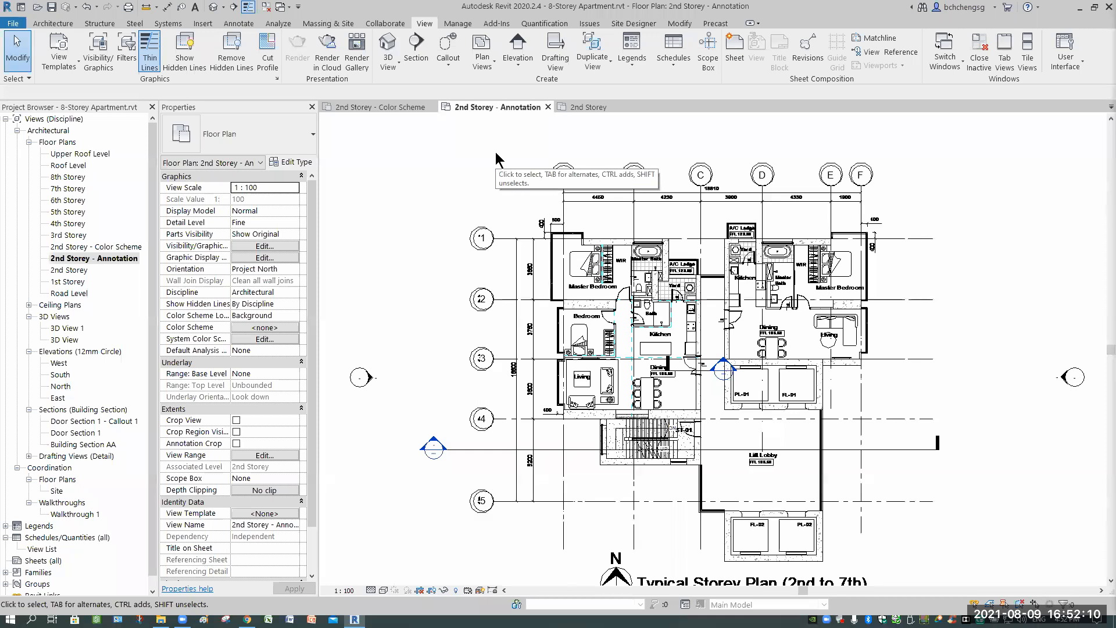
{"action": "key", "text": "v"}
{"action": "key", "text": "v"}
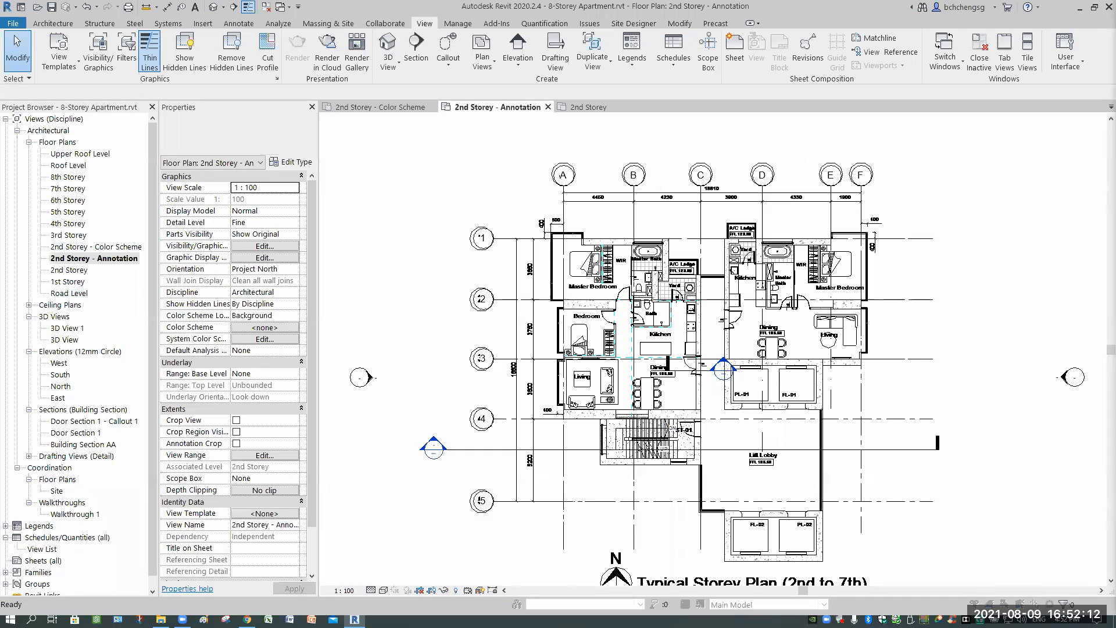
{"action": "left_click", "coordinate": [672, 109]}
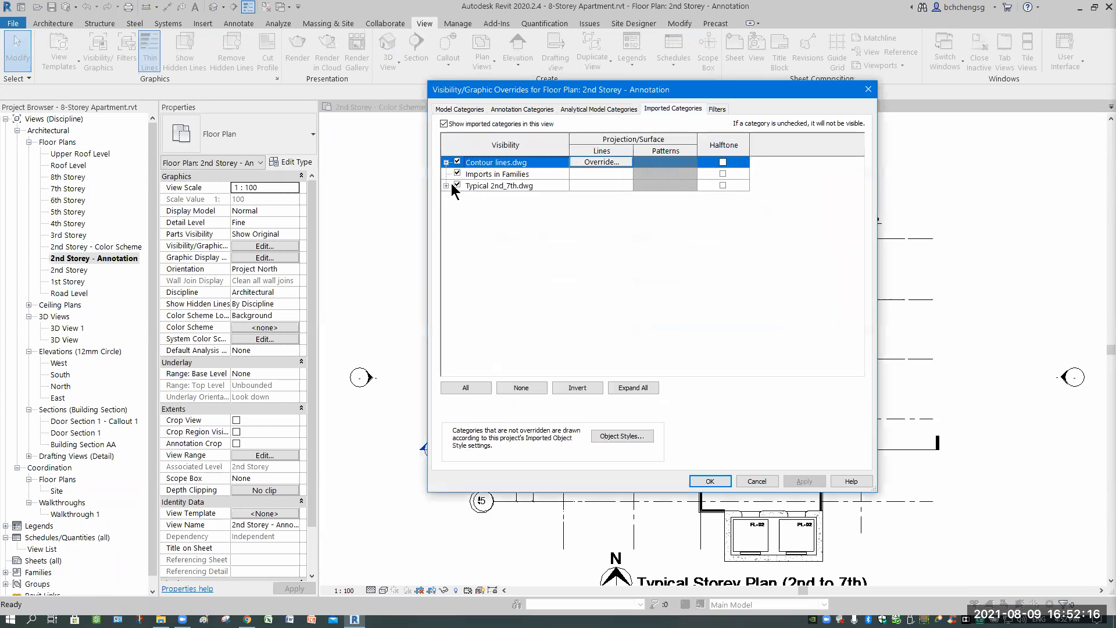
{"action": "left_click", "coordinate": [457, 185]}
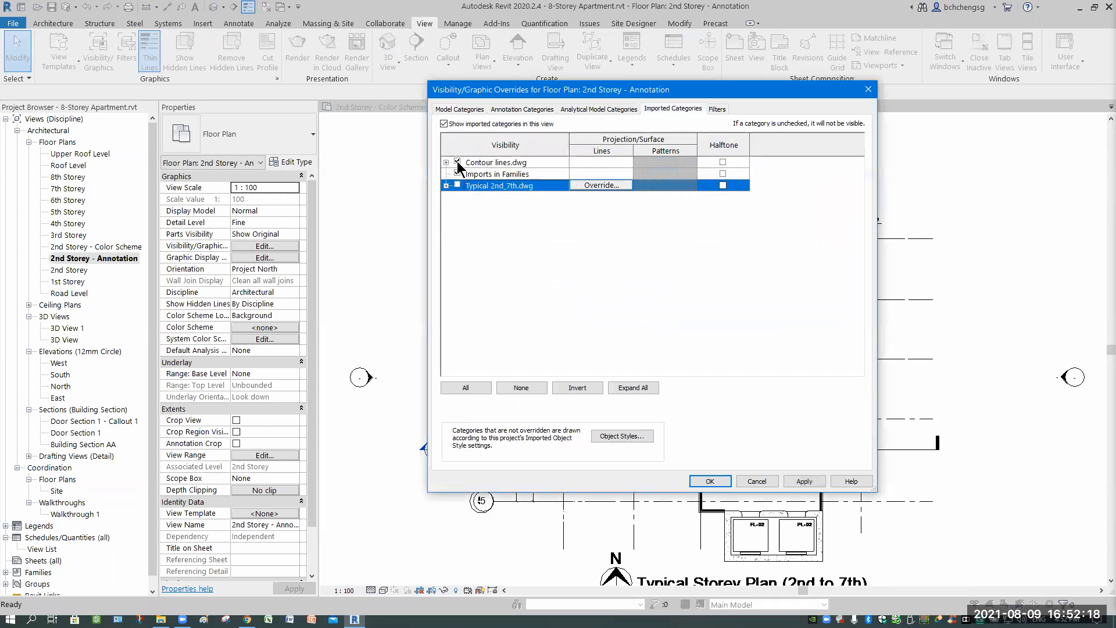
{"action": "left_click", "coordinate": [457, 161]}
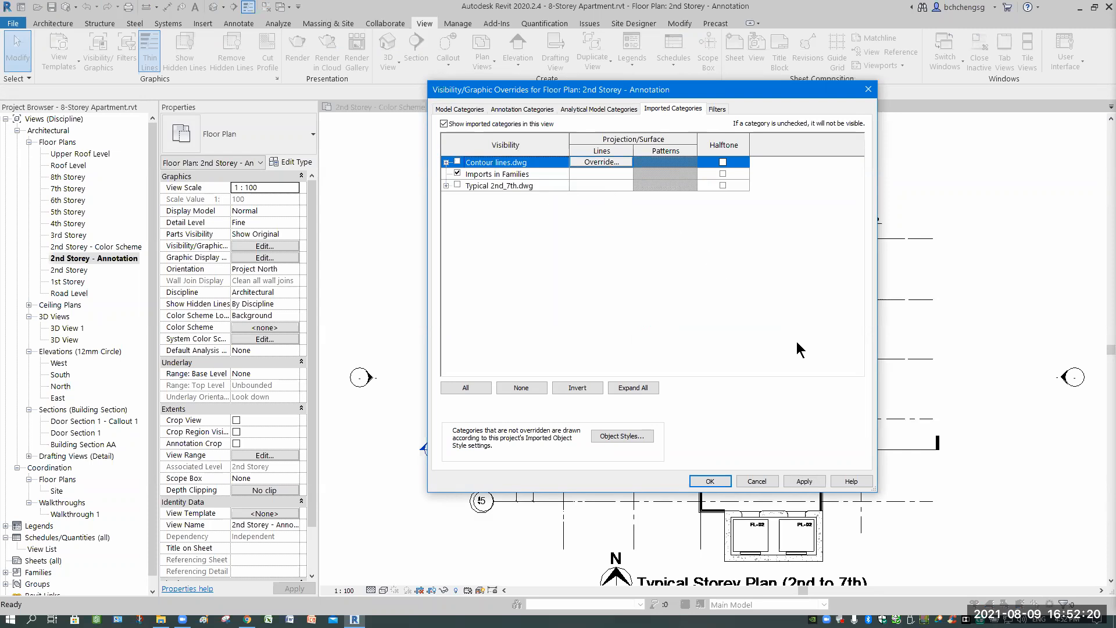
{"action": "left_click", "coordinate": [803, 481]}
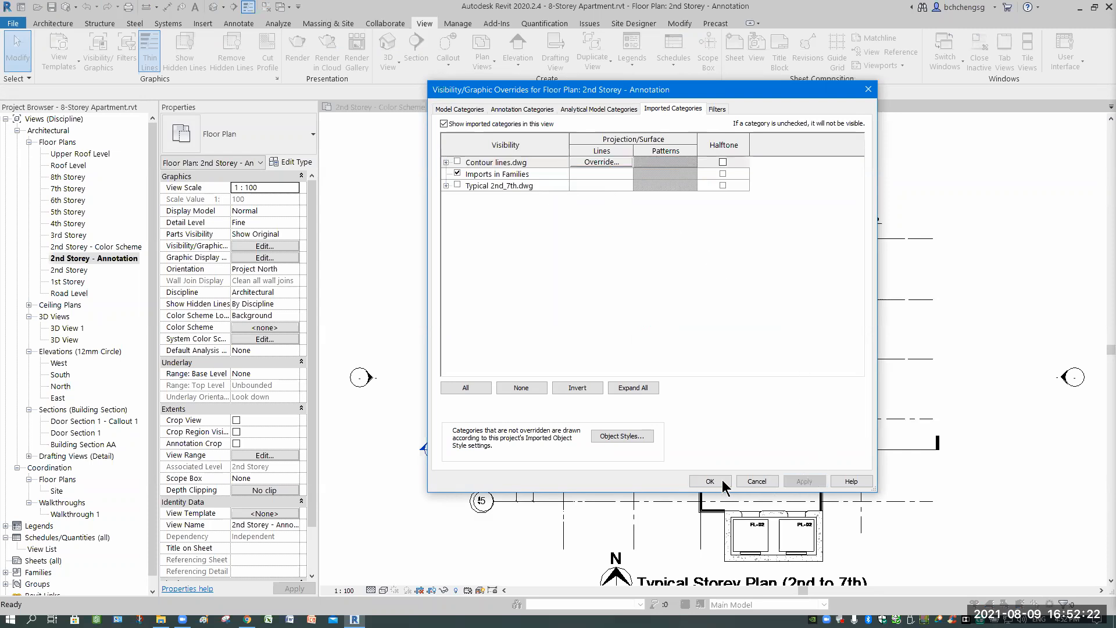
{"action": "left_click", "coordinate": [716, 481]}
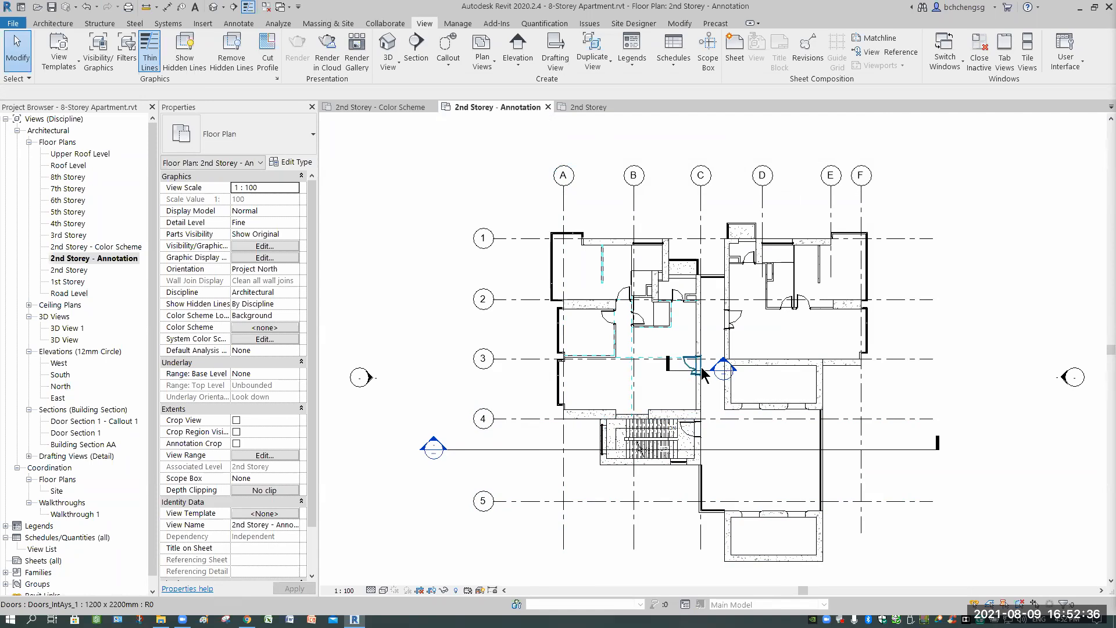
Step: Hide the Sections annotation category in the 2nd Storey - Annotation plan
{"action": "key", "text": "v"}
{"action": "key", "text": "g"}
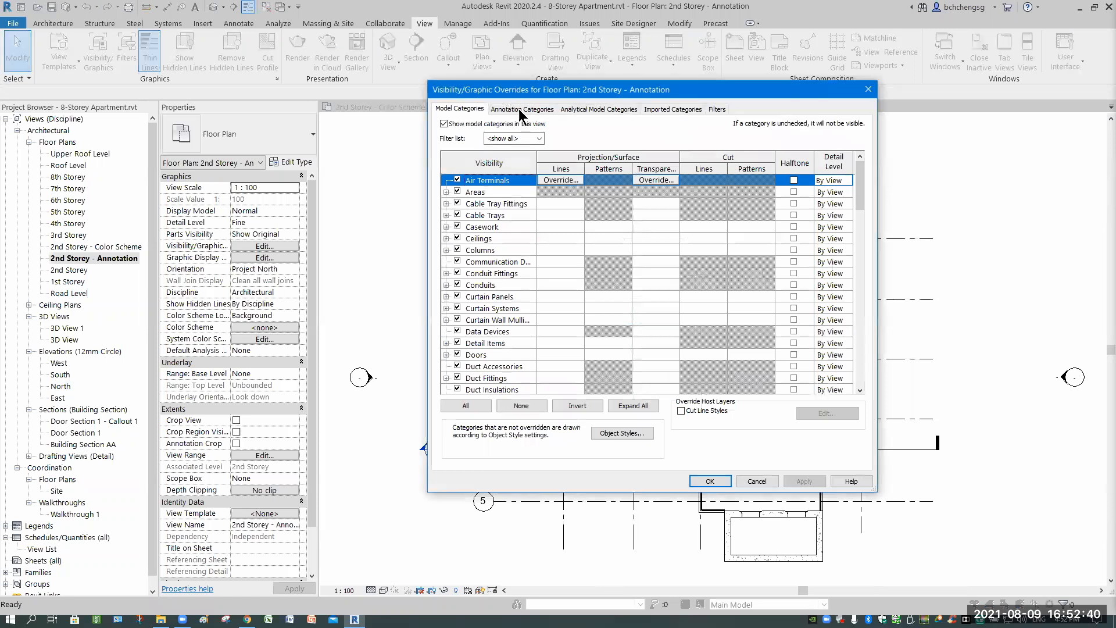
{"action": "left_click_drag", "start_coordinate": [857, 247], "coordinate": [855, 316]}
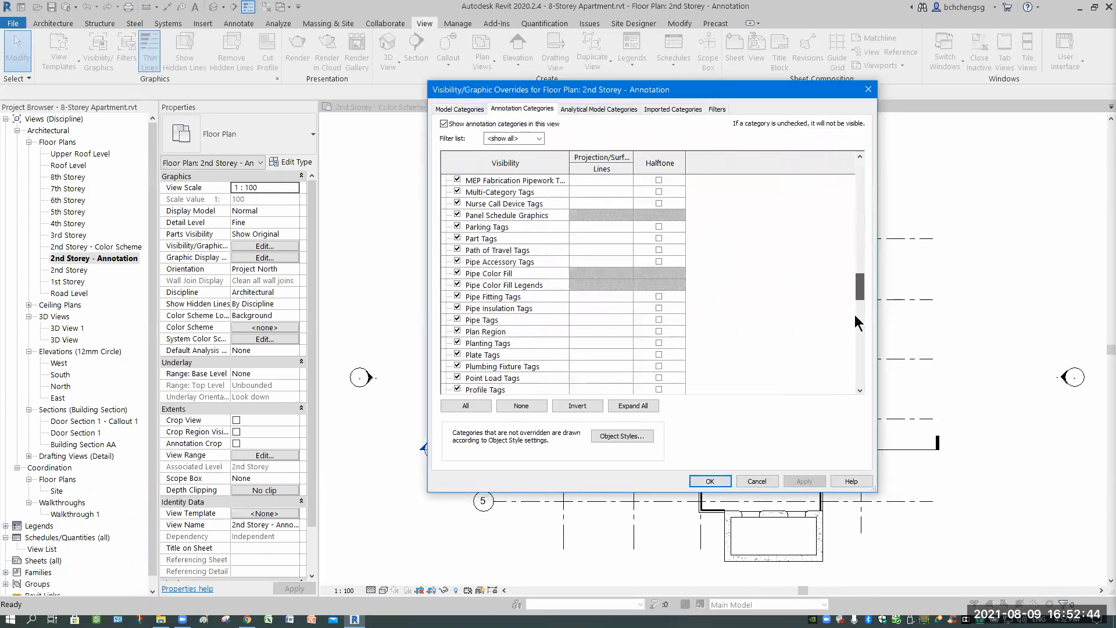
{"action": "left_click", "coordinate": [457, 354]}
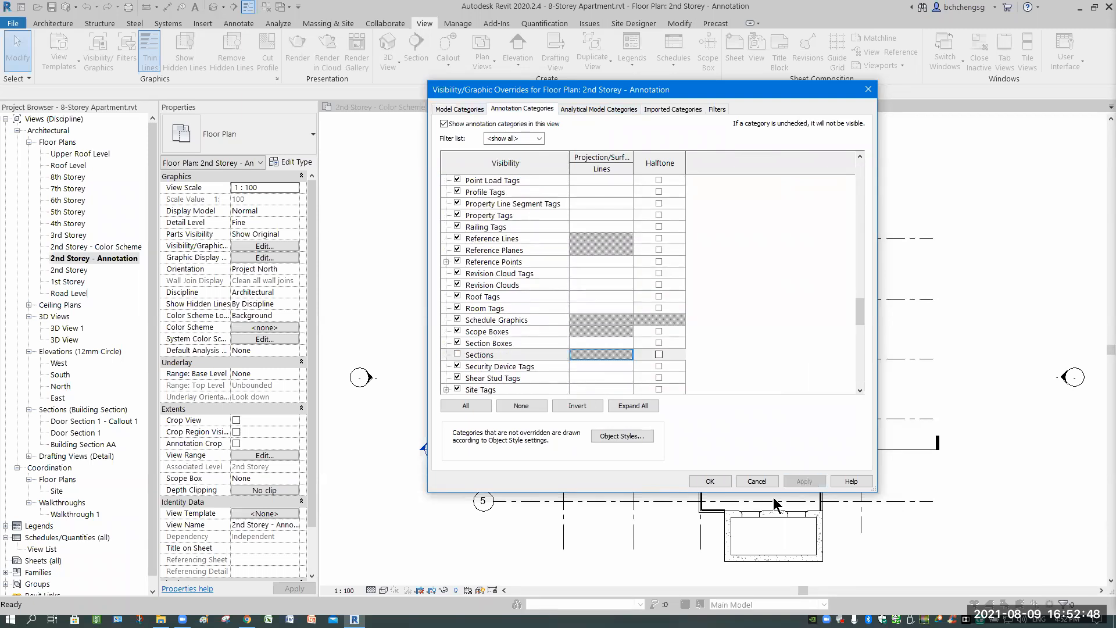
{"action": "left_click", "coordinate": [710, 480]}
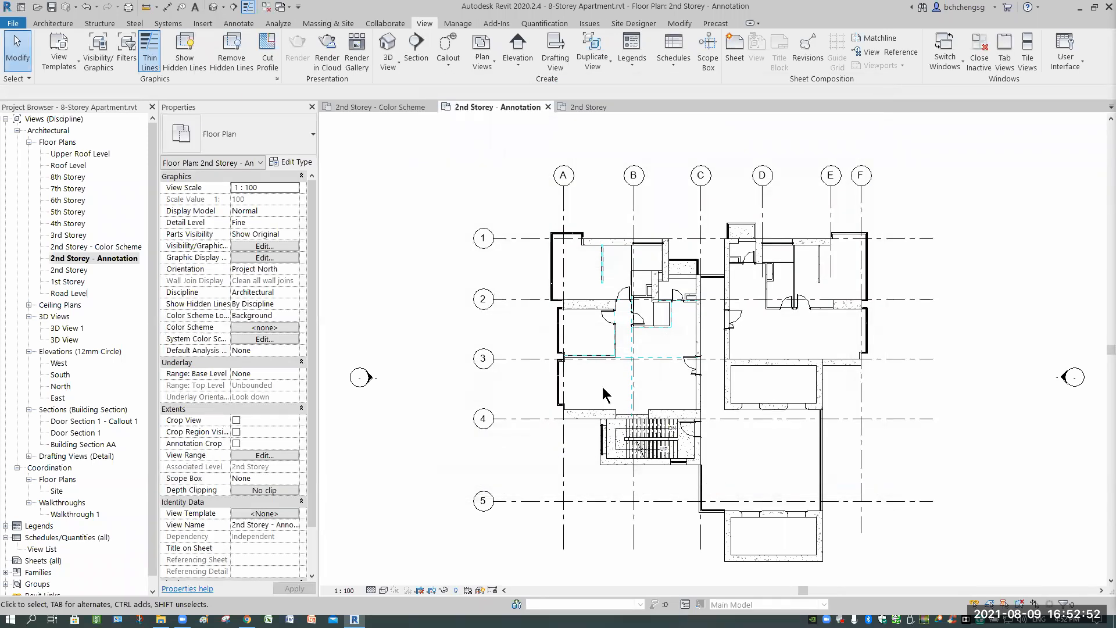
{"action": "scroll", "coordinate": [601, 388], "scroll_direction": "up", "scroll_amount": 4}
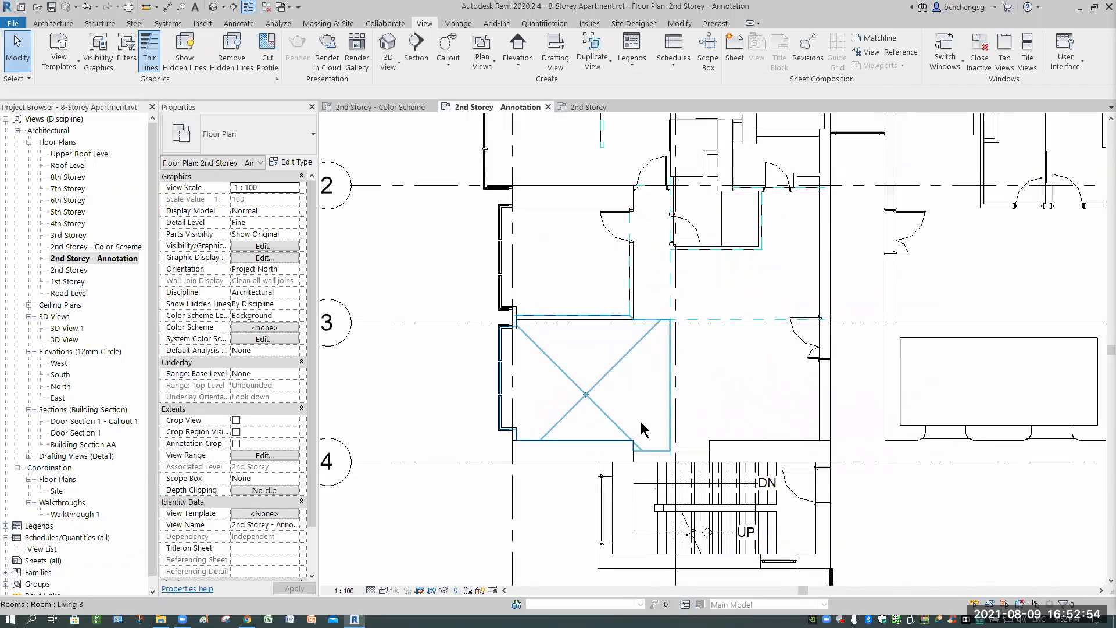
{"action": "scroll", "coordinate": [648, 426], "scroll_direction": "down", "scroll_amount": 2}
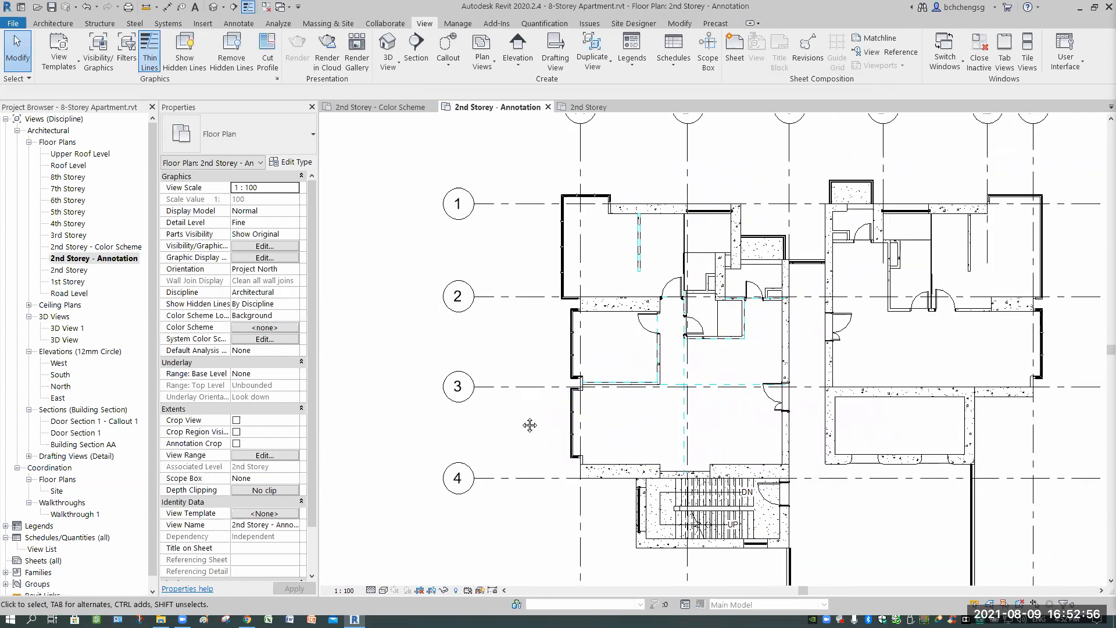
{"action": "scroll", "coordinate": [526, 420], "scroll_direction": "down", "scroll_amount": 1}
{"action": "middle_click_drag", "start_coordinate": [576, 277], "coordinate": [577, 286]}
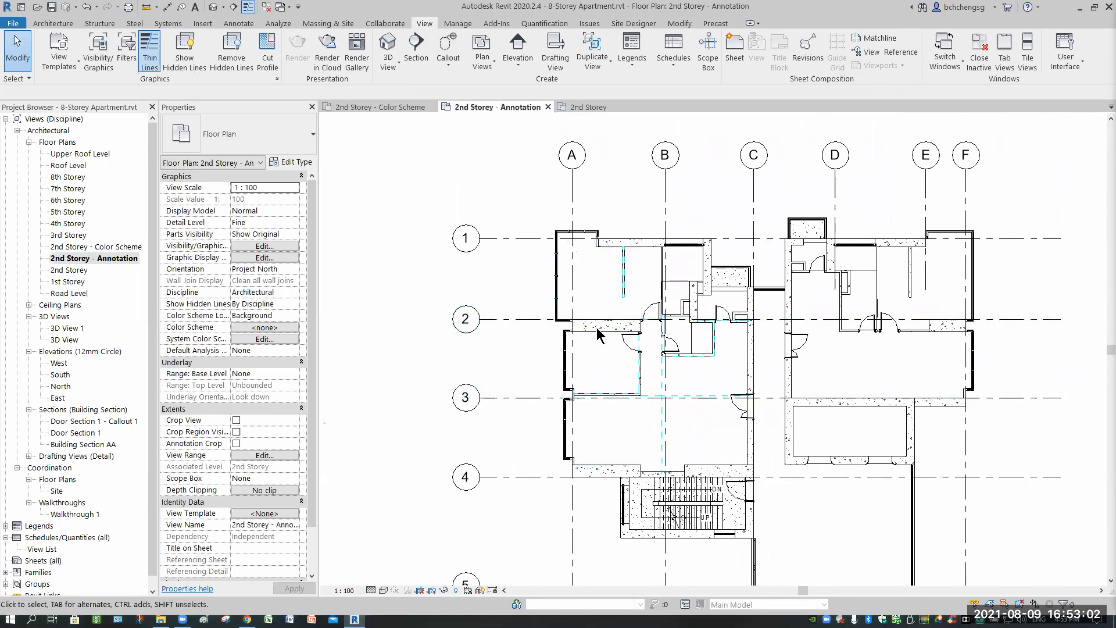
{"action": "middle_click_drag", "start_coordinate": [522, 419], "coordinate": [522, 416]}
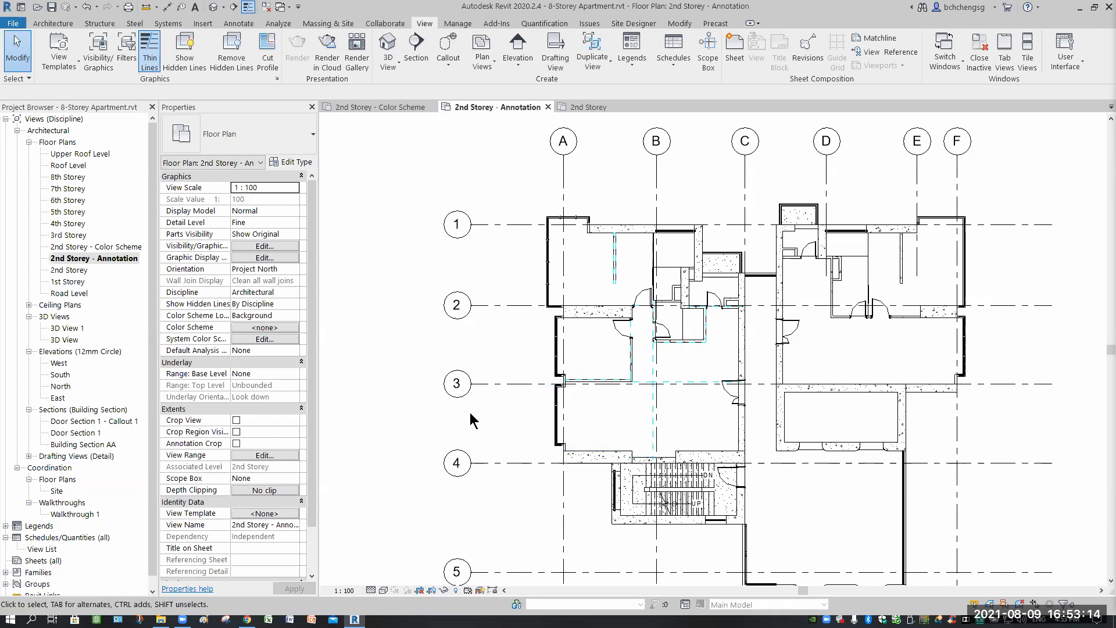
Step: Examine the model category visibility settings of the 2nd Storey - Annotation plan, including the subcategories of Rooms
{"action": "key", "text": "v"}
{"action": "key", "text": "g"}
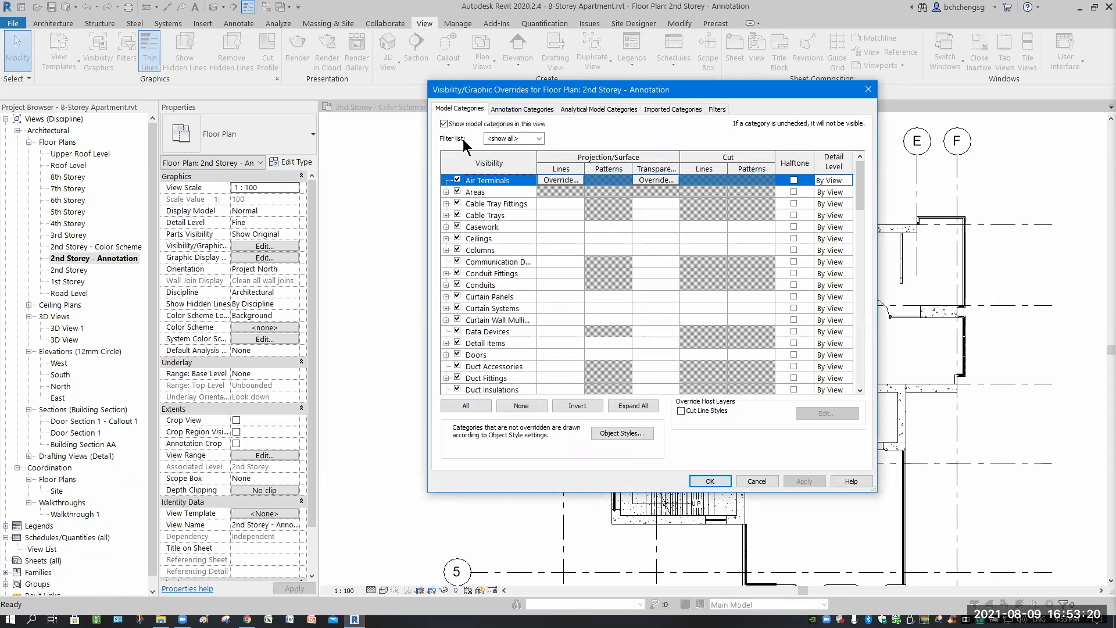
{"action": "scroll", "coordinate": [502, 276], "scroll_direction": "down", "scroll_amount": 4}
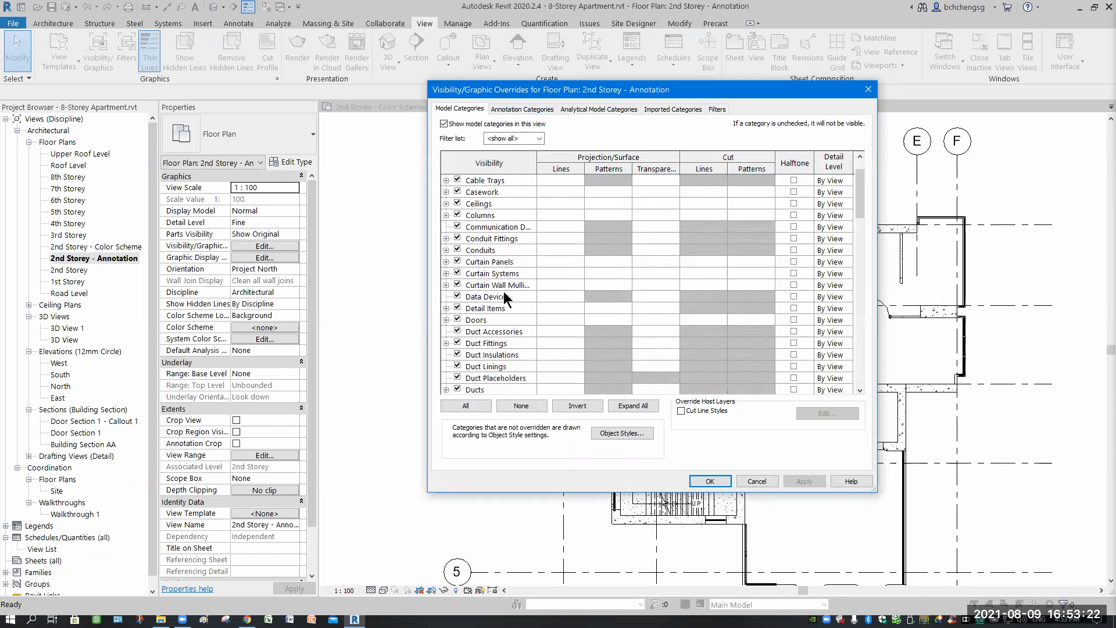
{"action": "scroll", "coordinate": [503, 293], "scroll_direction": "down", "scroll_amount": 4}
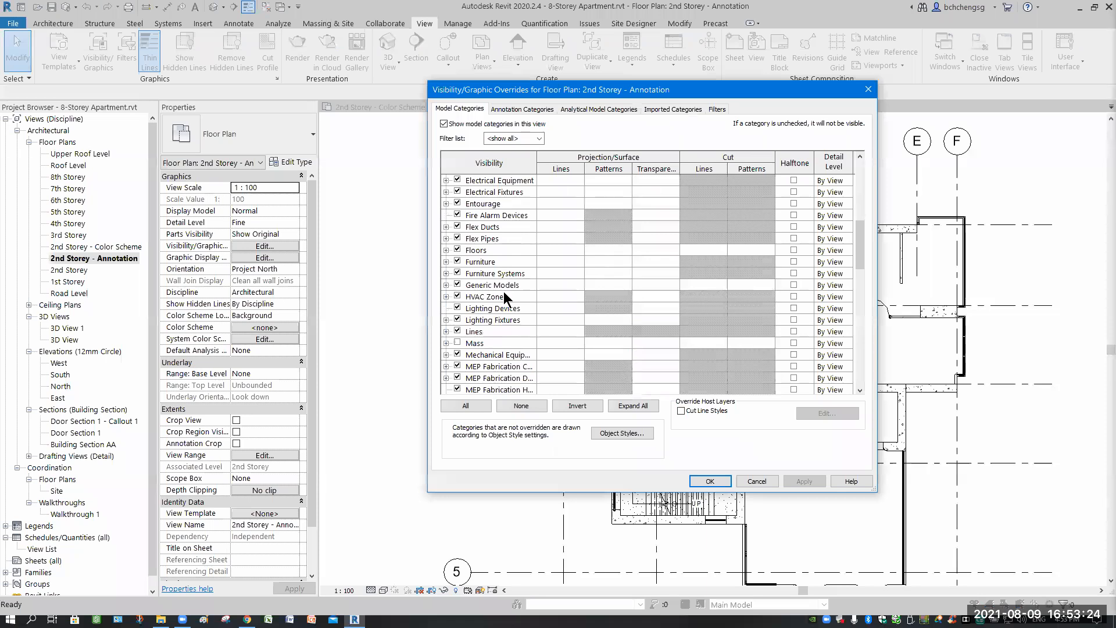
{"action": "scroll", "coordinate": [504, 299], "scroll_direction": "down", "scroll_amount": 1}
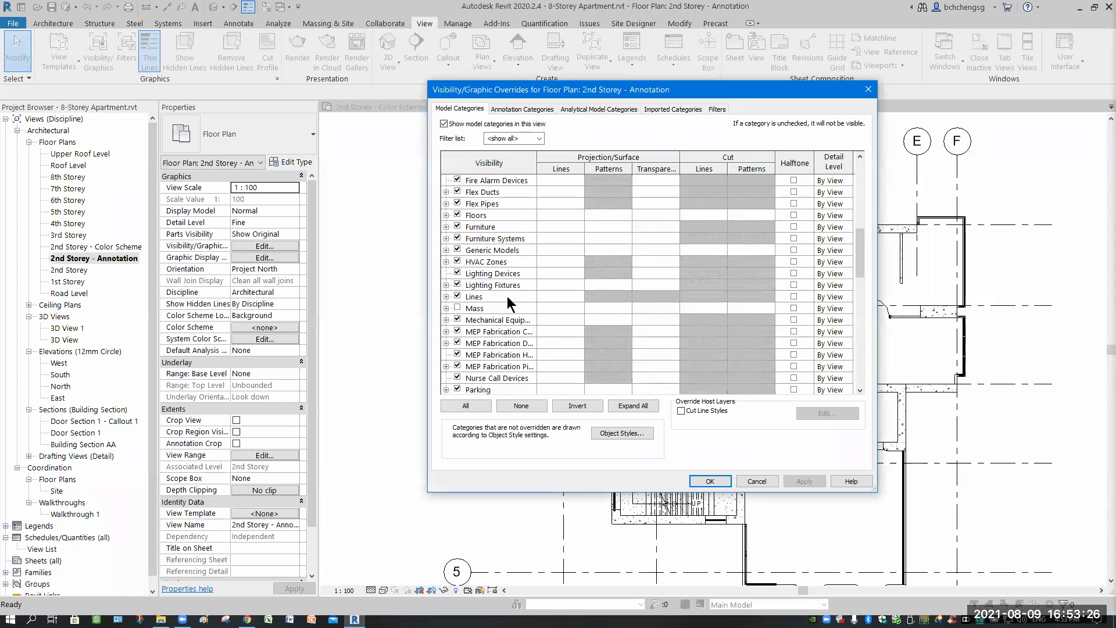
{"action": "scroll", "coordinate": [509, 299], "scroll_direction": "down", "scroll_amount": 4}
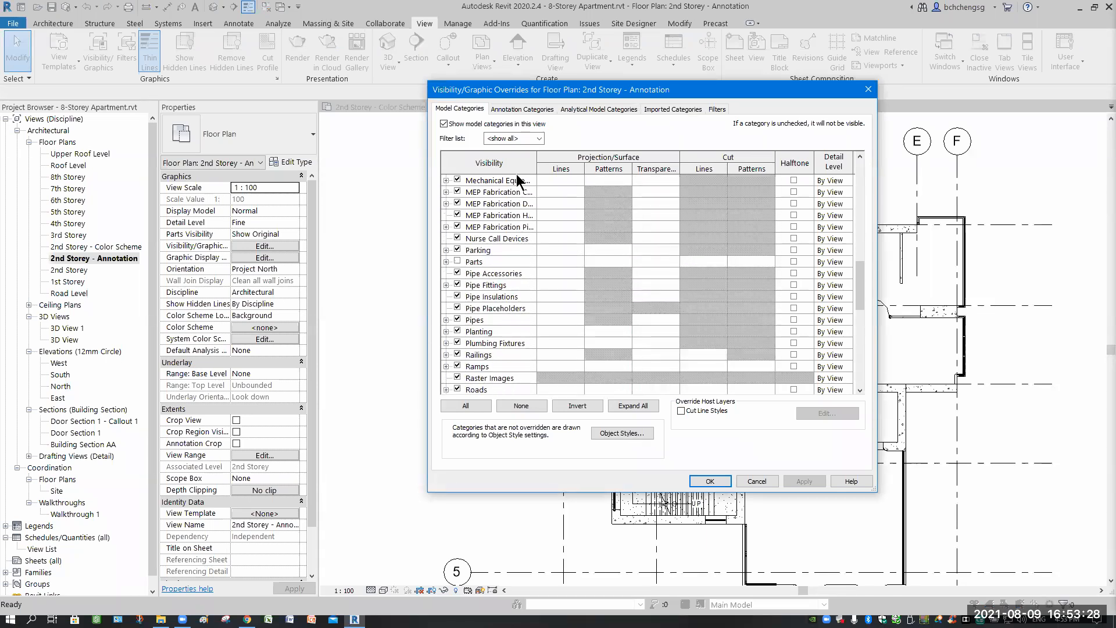
{"action": "scroll", "coordinate": [540, 139], "scroll_direction": "up", "scroll_amount": 3}
{"action": "left_click", "coordinate": [539, 138]}
{"action": "left_click", "coordinate": [509, 293]}
{"action": "scroll", "coordinate": [509, 292], "scroll_direction": "down", "scroll_amount": 3}
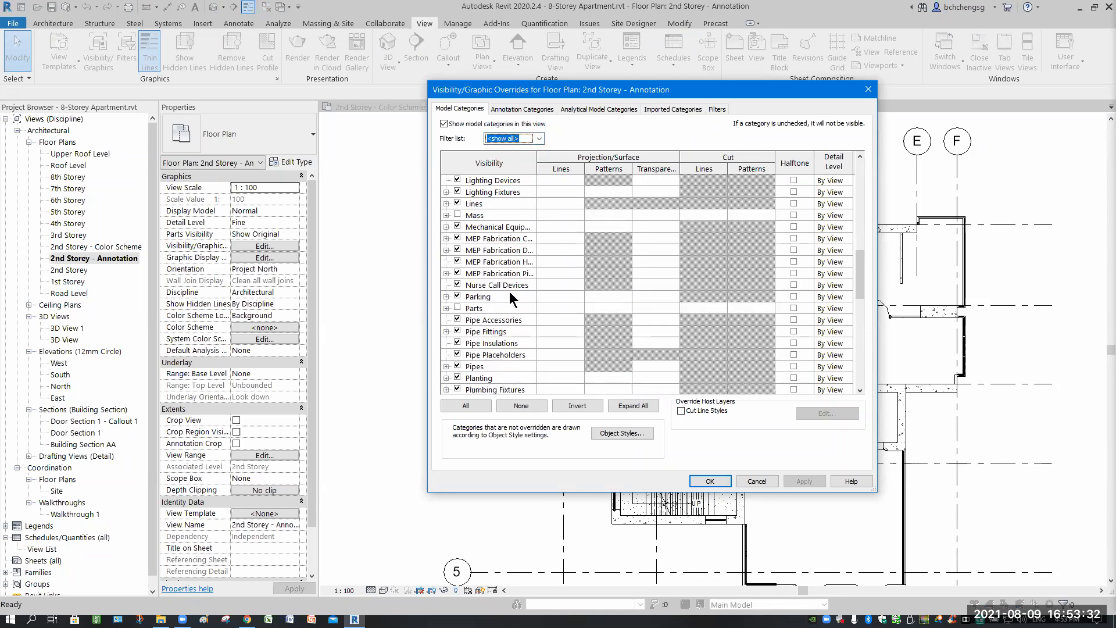
{"action": "scroll", "coordinate": [509, 294], "scroll_direction": "up", "scroll_amount": 1}
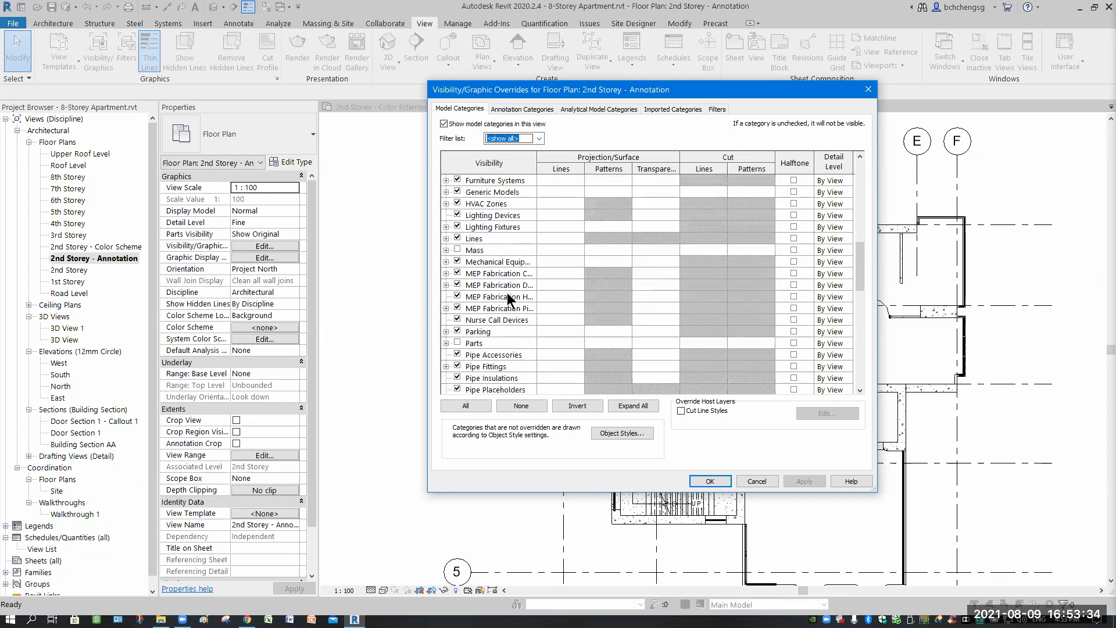
{"action": "scroll", "coordinate": [507, 298], "scroll_direction": "down", "scroll_amount": 9}
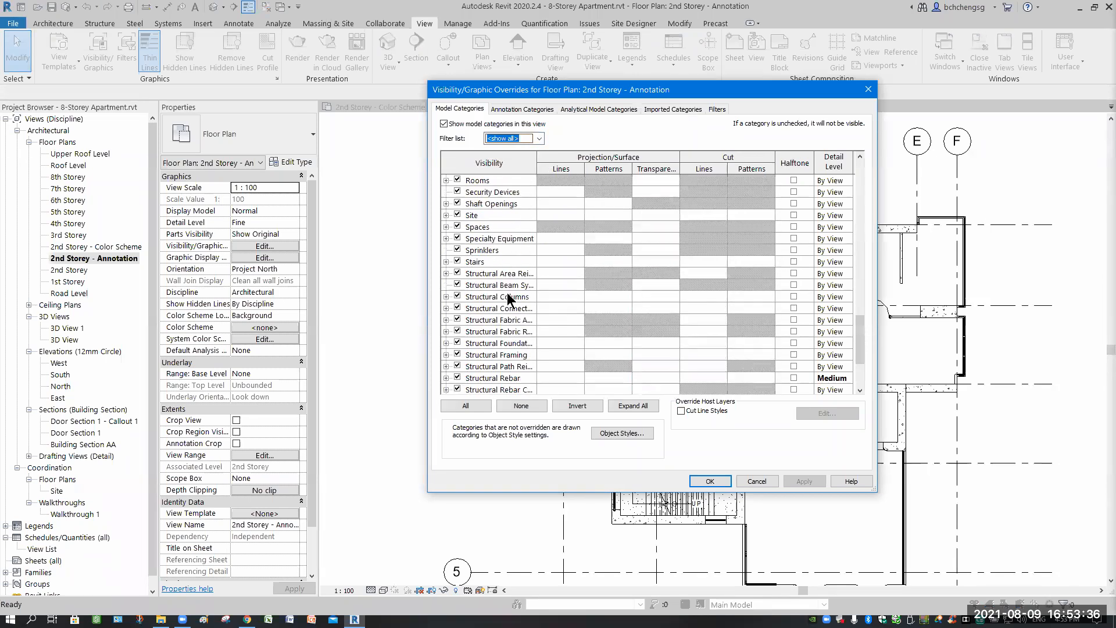
{"action": "scroll", "coordinate": [507, 297], "scroll_direction": "down", "scroll_amount": 3}
{"action": "scroll", "coordinate": [507, 297], "scroll_direction": "up", "scroll_amount": 6}
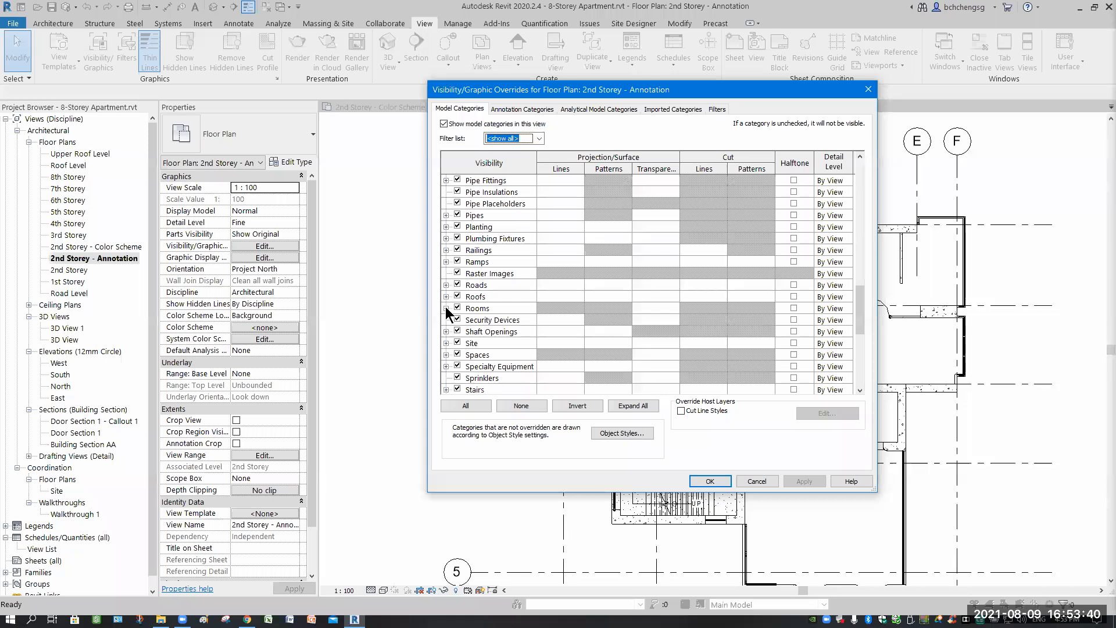
{"action": "left_click", "coordinate": [446, 308]}
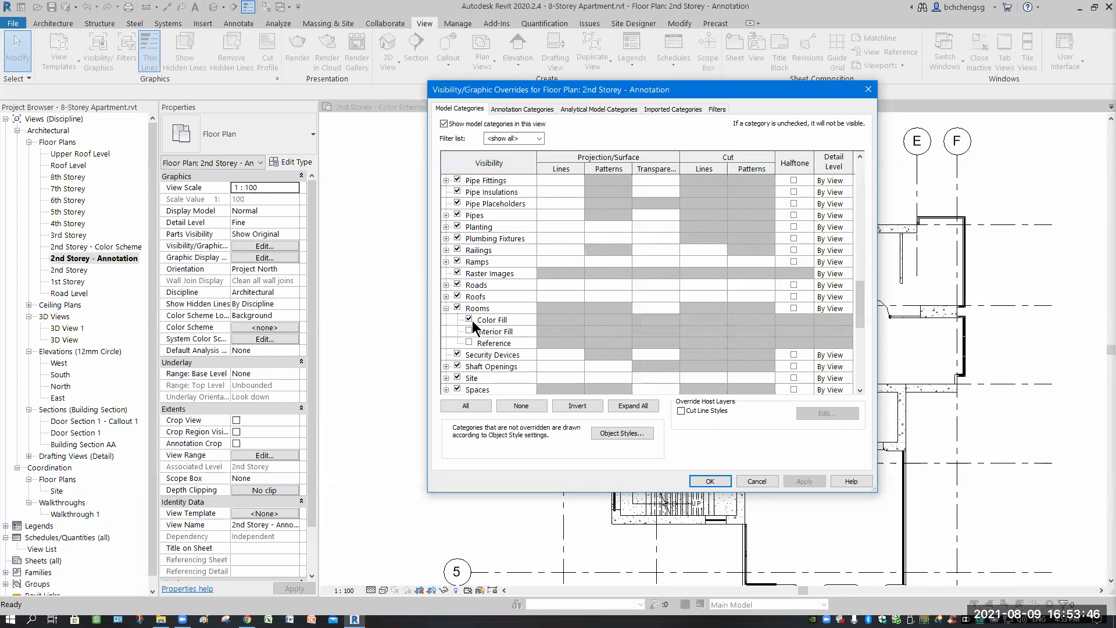
Step: Review the annotation category visibility settings around Room Tags and Sections, and leave the overrides without changing anything
{"action": "left_click", "coordinate": [513, 109]}
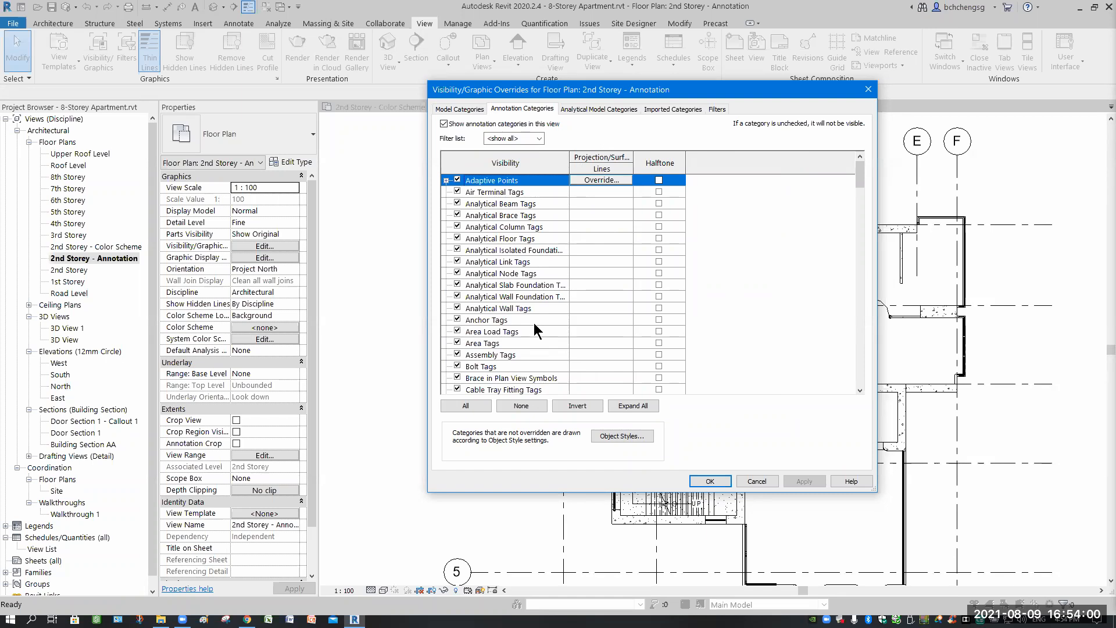
{"action": "scroll", "coordinate": [534, 323], "scroll_direction": "down", "scroll_amount": 3}
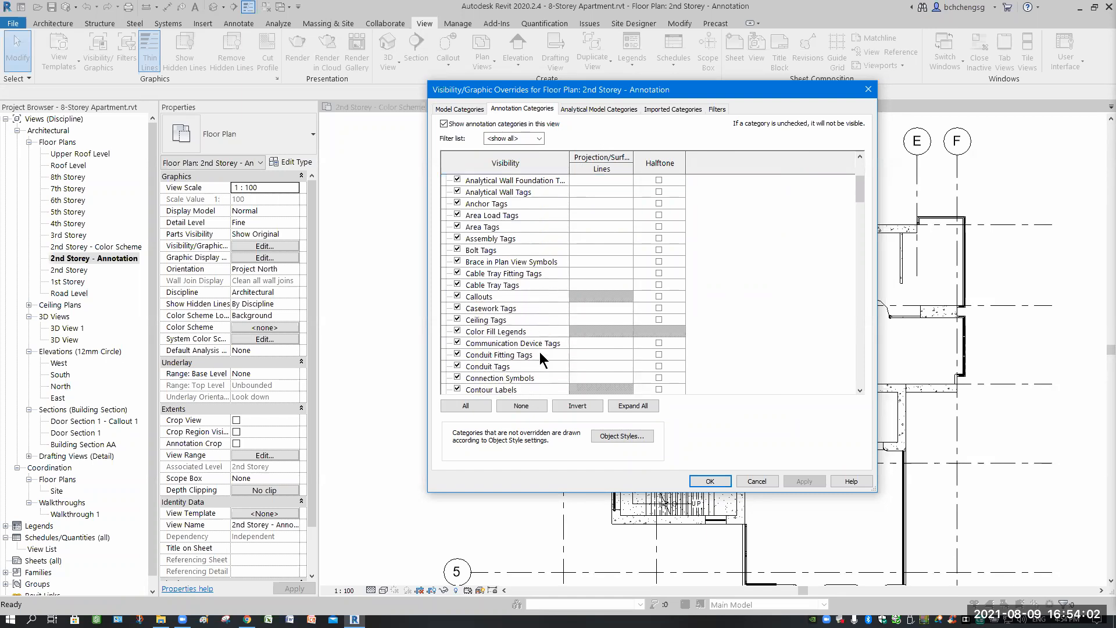
{"action": "scroll", "coordinate": [537, 354], "scroll_direction": "down", "scroll_amount": 3}
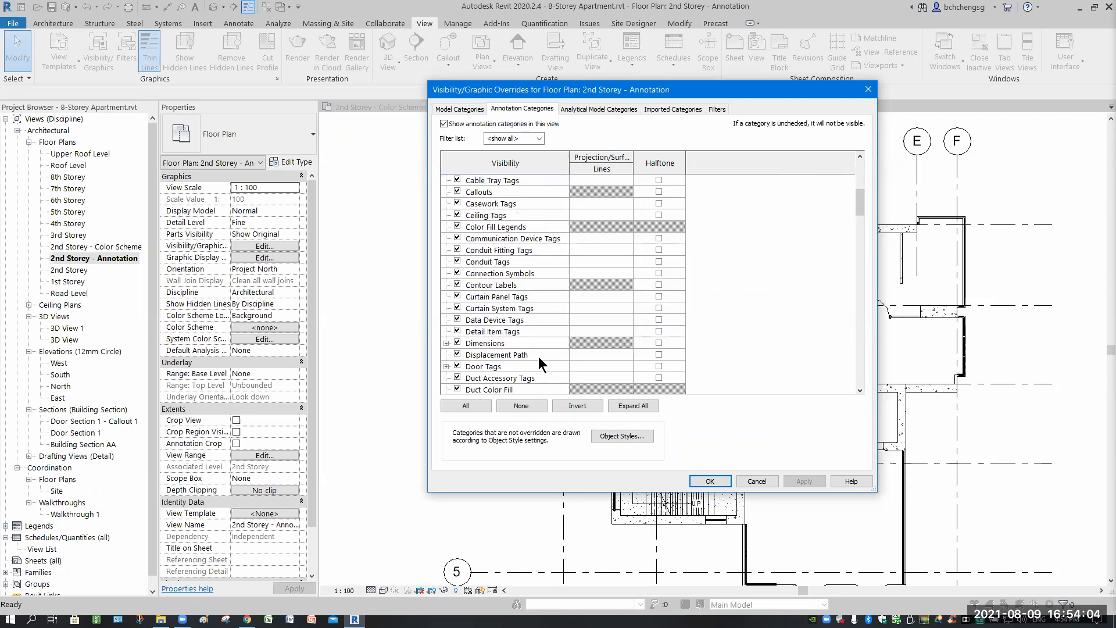
{"action": "scroll", "coordinate": [538, 356], "scroll_direction": "down", "scroll_amount": 3}
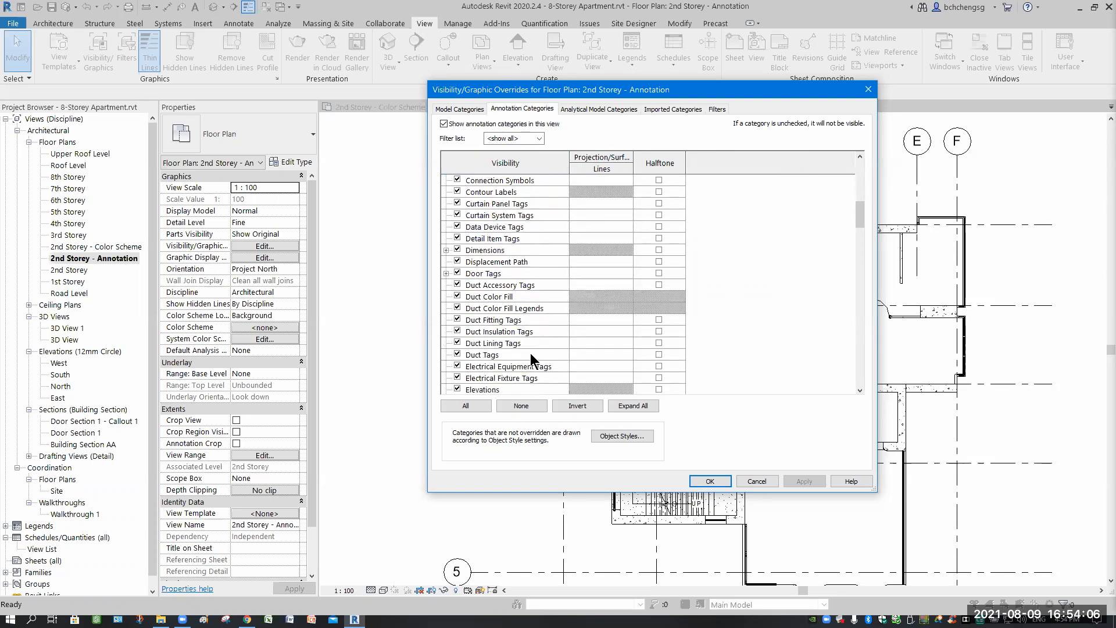
{"action": "scroll", "coordinate": [525, 350], "scroll_direction": "up", "scroll_amount": 3}
{"action": "scroll", "coordinate": [526, 351], "scroll_direction": "up", "scroll_amount": 4}
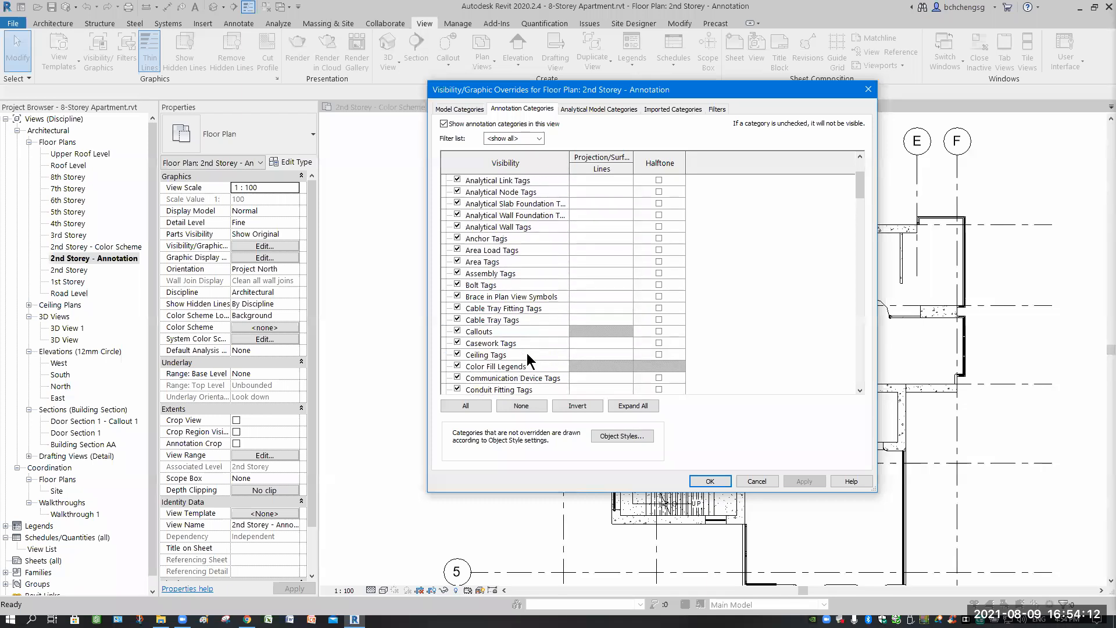
{"action": "scroll", "coordinate": [526, 353], "scroll_direction": "down", "scroll_amount": 4}
{"action": "scroll", "coordinate": [532, 369], "scroll_direction": "down", "scroll_amount": 13}
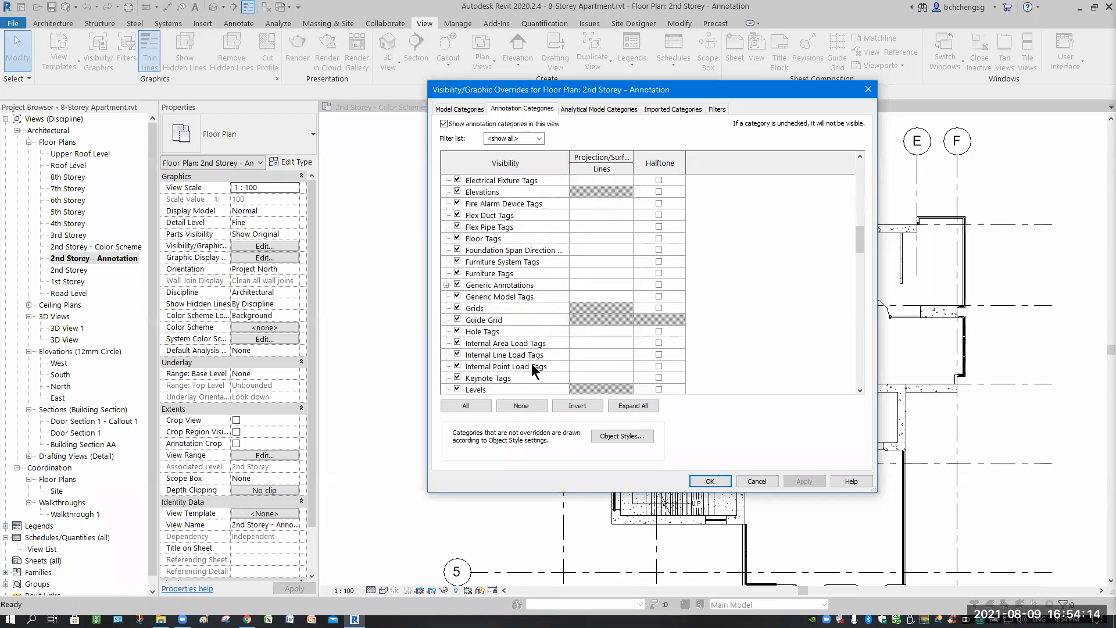
{"action": "scroll", "coordinate": [530, 364], "scroll_direction": "down", "scroll_amount": 10}
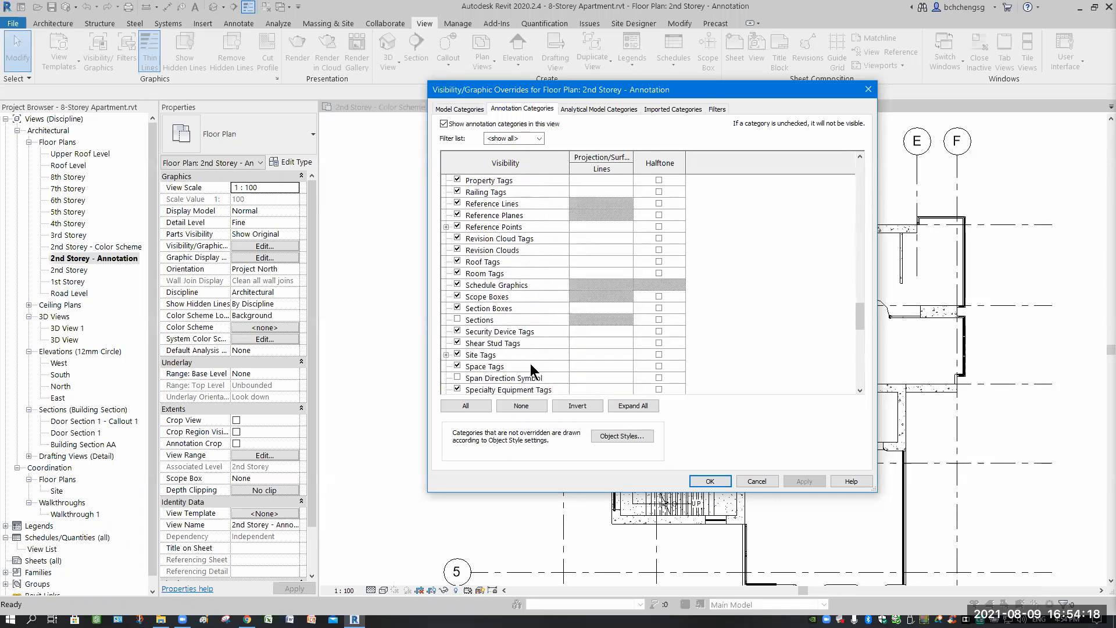
{"action": "scroll", "coordinate": [530, 364], "scroll_direction": "down", "scroll_amount": 2}
{"action": "scroll", "coordinate": [530, 363], "scroll_direction": "up", "scroll_amount": 2}
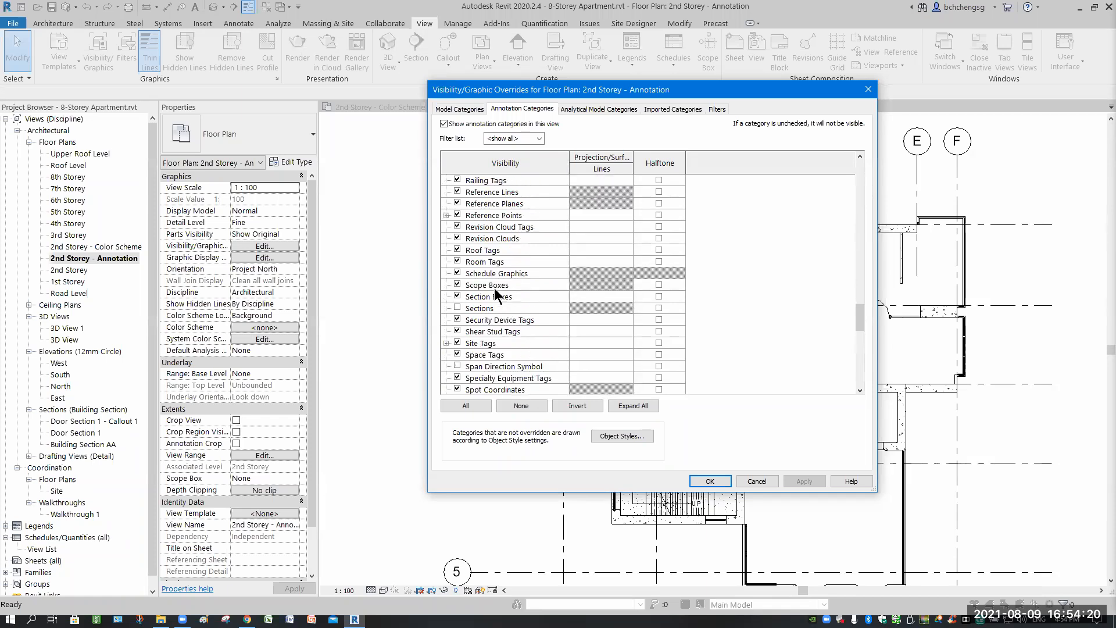
{"action": "left_click", "coordinate": [756, 481]}
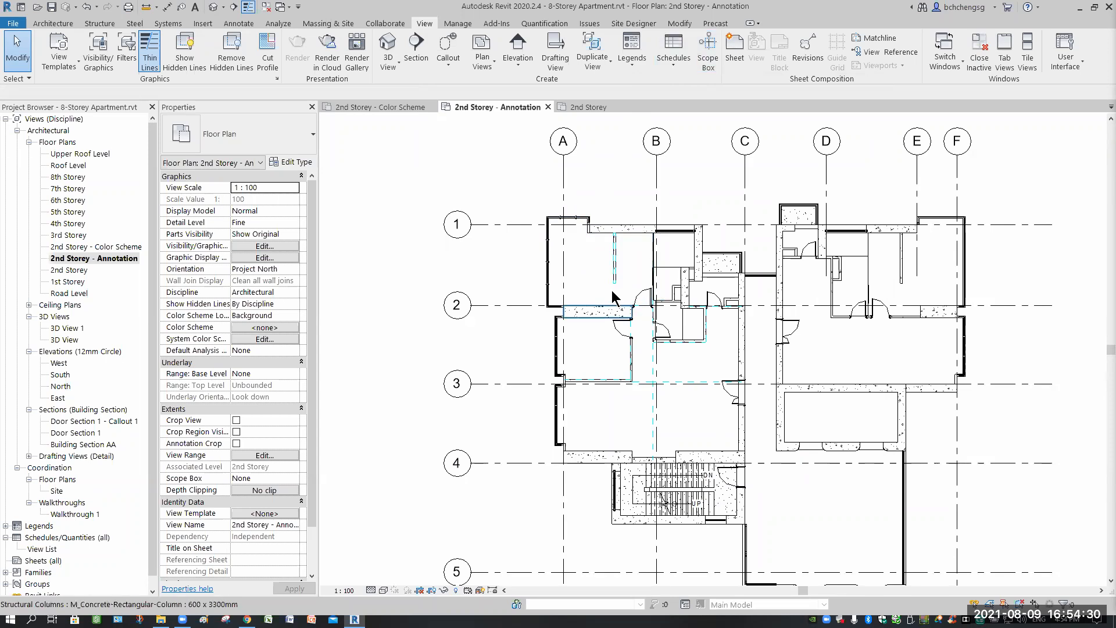
Step: Tag the Master Bedroom and Bedroom 1 with horizontal, leaderless Room Tag - Medium tags of type Name Number w Metric Area
{"action": "left_click", "coordinate": [239, 23]}
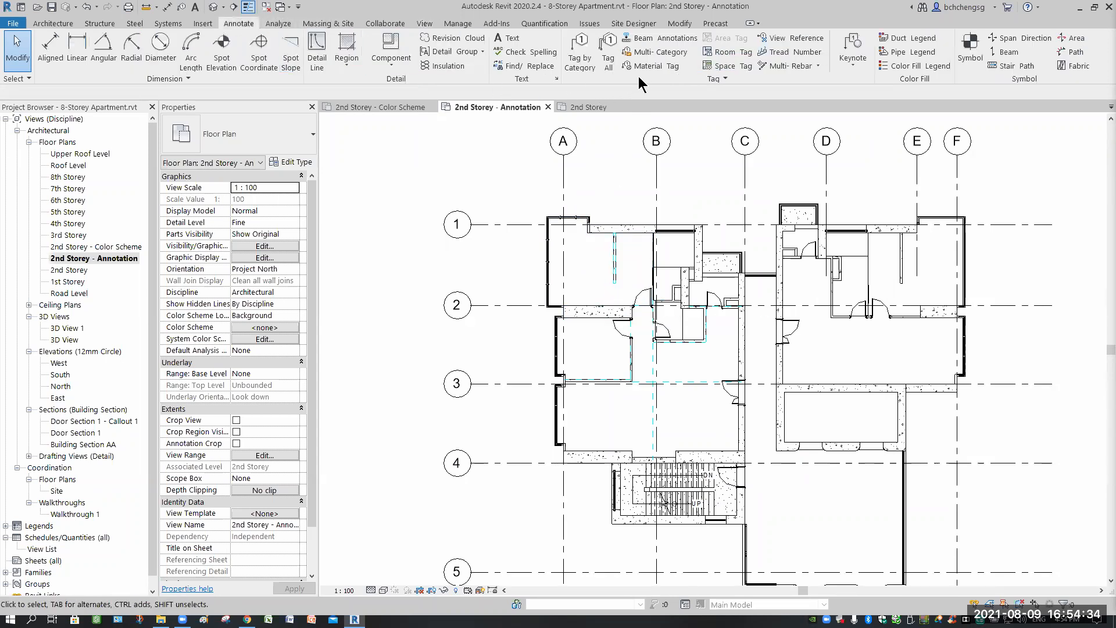
{"action": "left_click", "coordinate": [726, 52]}
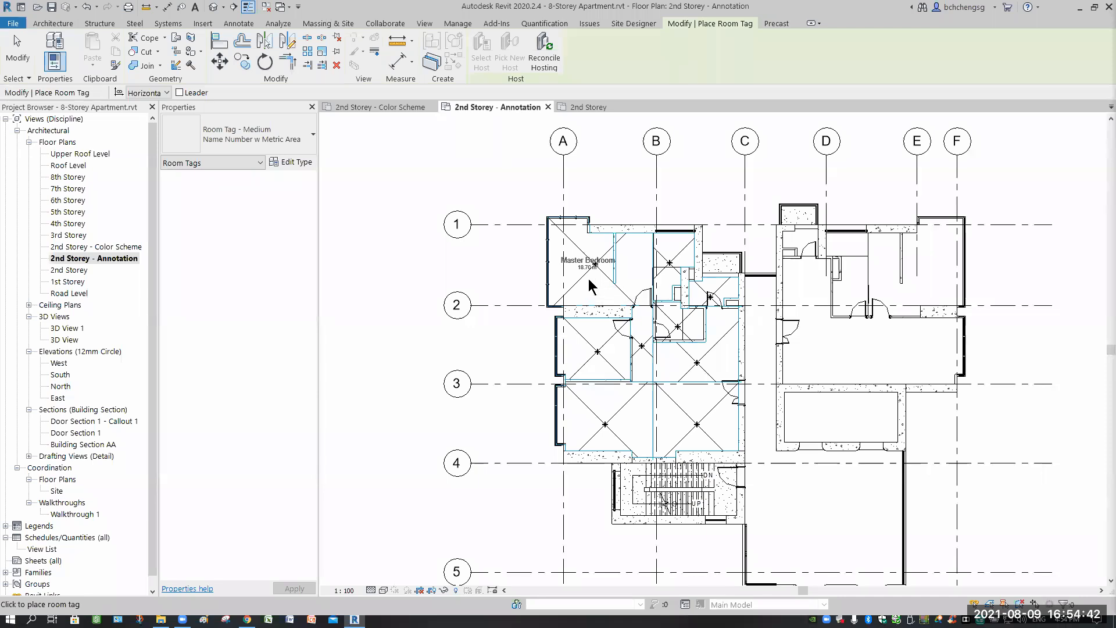
{"action": "scroll", "coordinate": [588, 273], "scroll_direction": "up", "scroll_amount": 2}
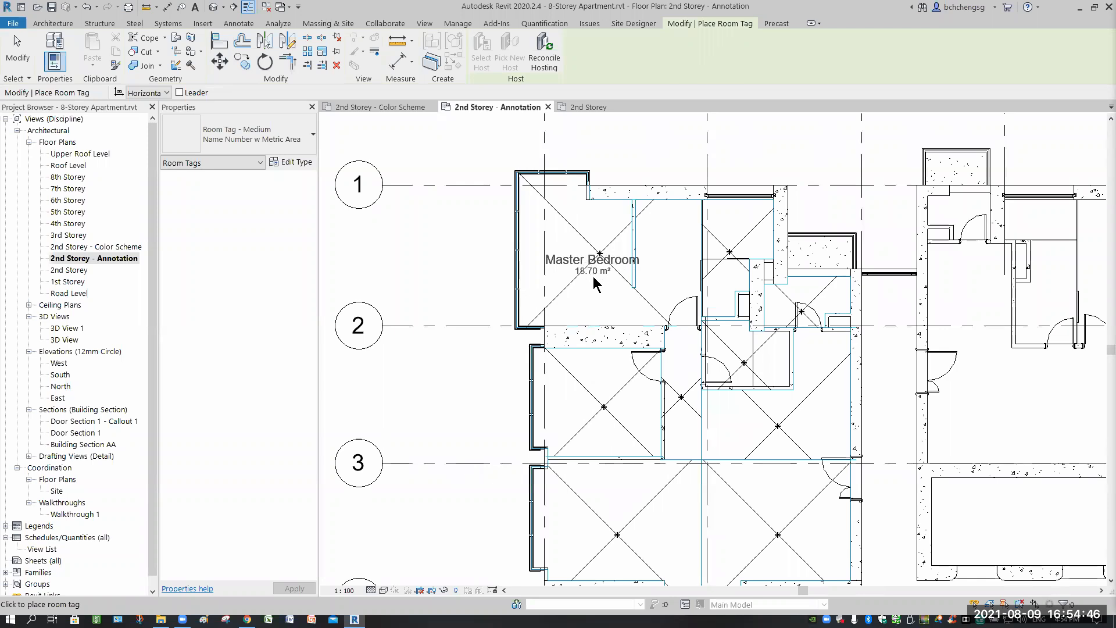
{"action": "left_click", "coordinate": [597, 281]}
{"action": "left_click", "coordinate": [610, 425]}
Step: Place room tags in the Living, Dining, Kitchen, Bathroom, Master Bathroom and Yard rooms, and finish tagging
{"action": "scroll", "coordinate": [621, 451], "scroll_direction": "down", "scroll_amount": 3}
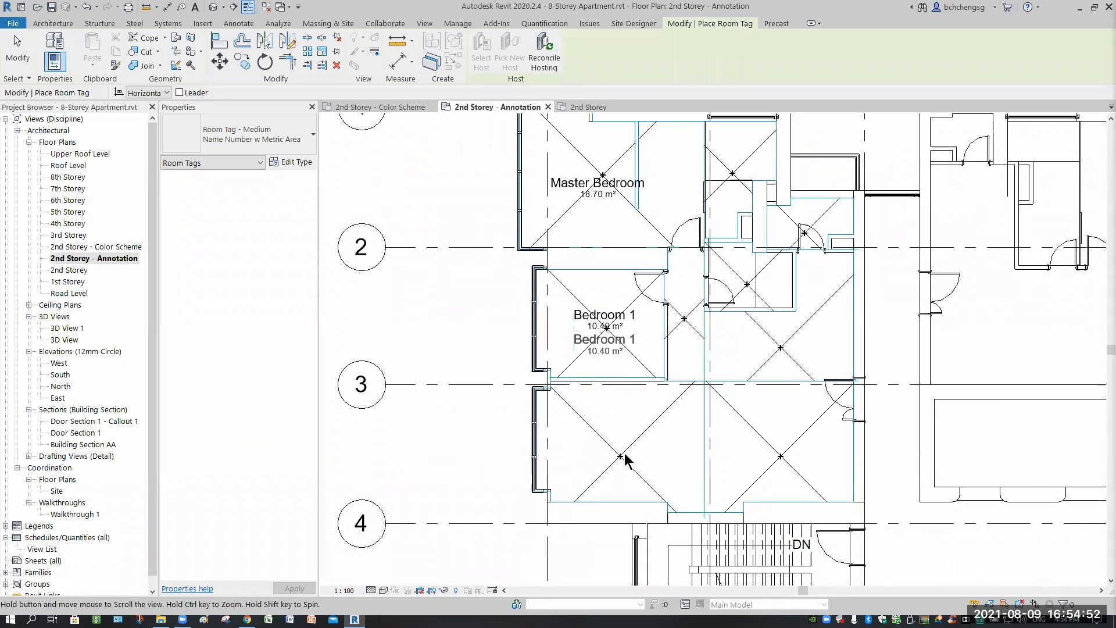
{"action": "left_click", "coordinate": [617, 443]}
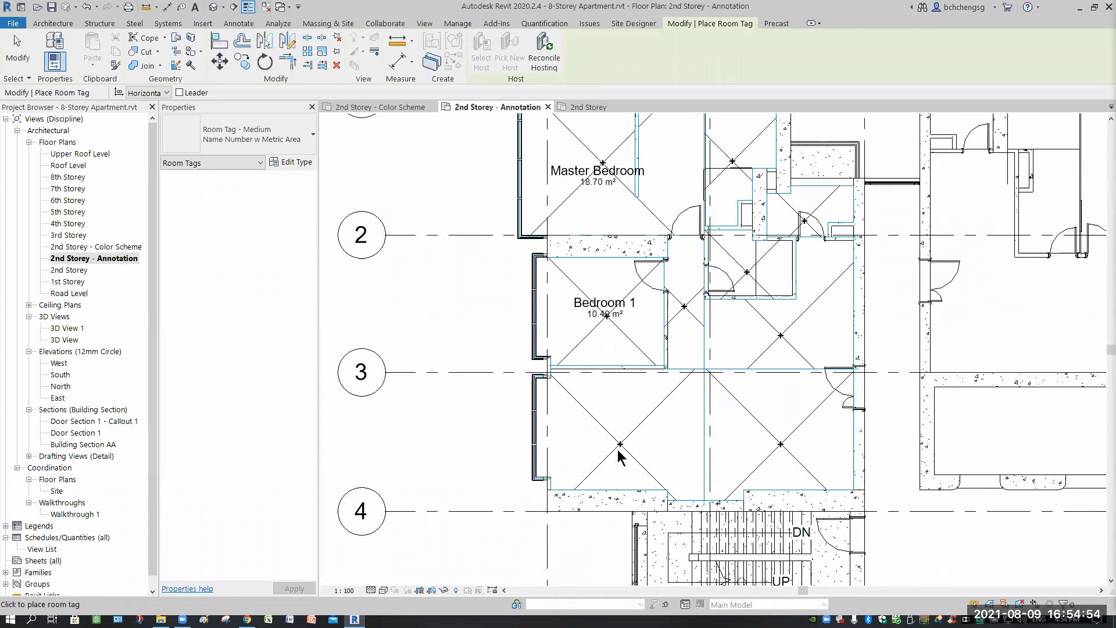
{"action": "left_click", "coordinate": [785, 431]}
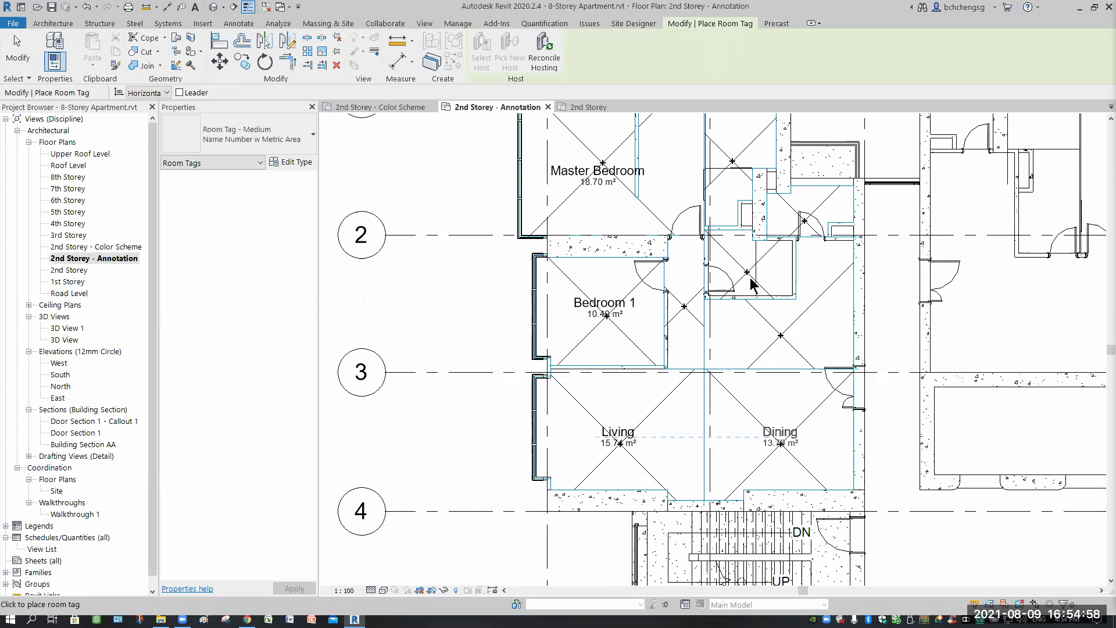
{"action": "left_click", "coordinate": [747, 260]}
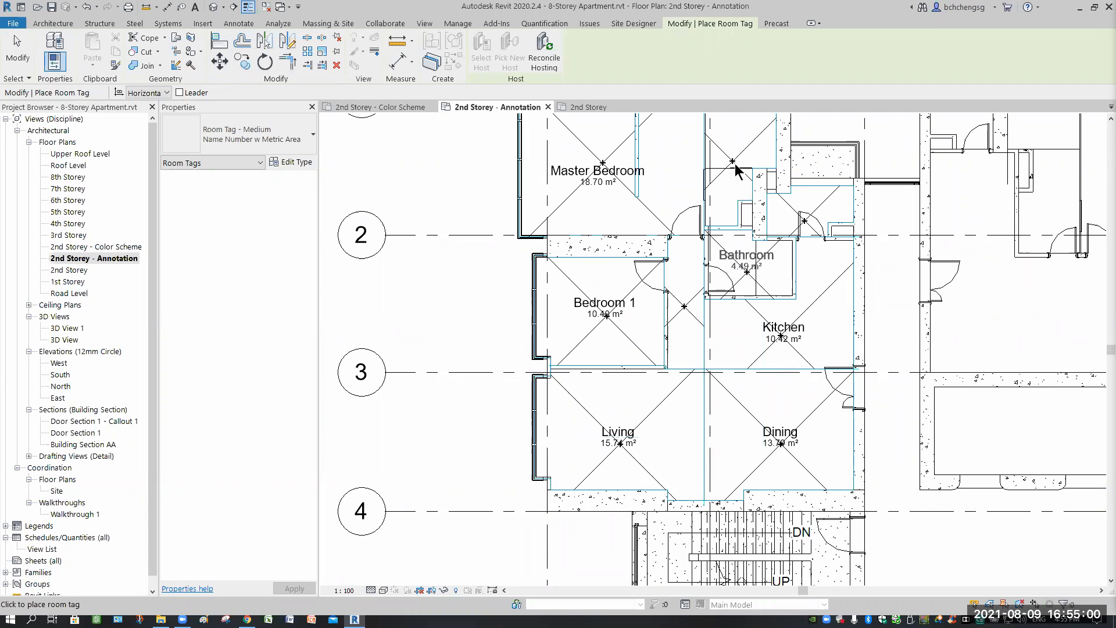
{"action": "left_click", "coordinate": [813, 224]}
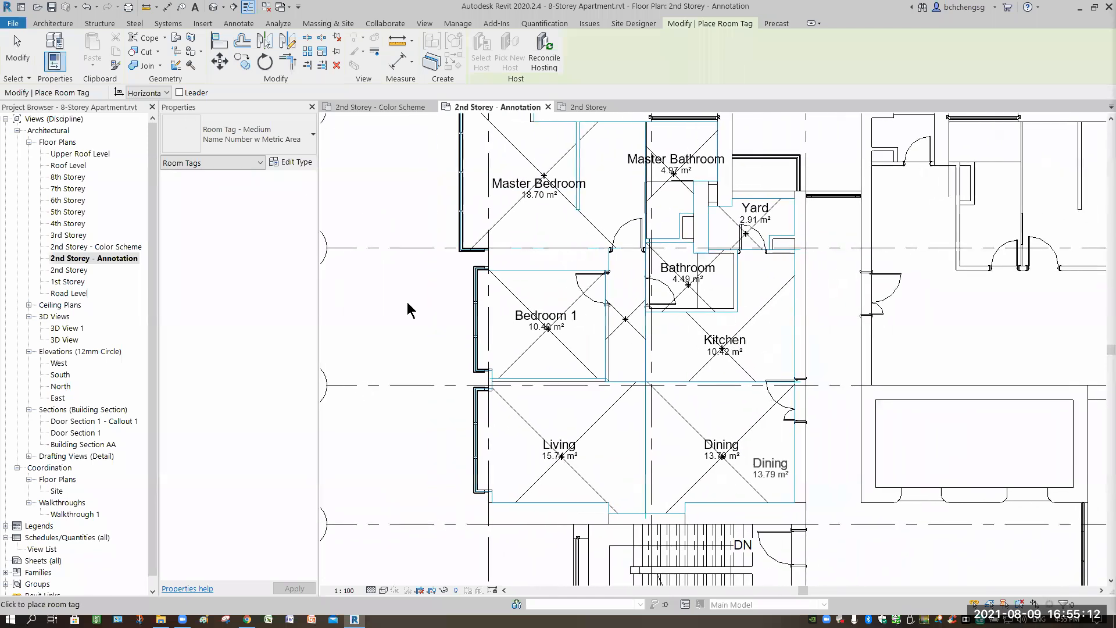
{"action": "key", "text": "Escape"}
{"action": "scroll", "coordinate": [508, 350], "scroll_direction": "down", "scroll_amount": 4}
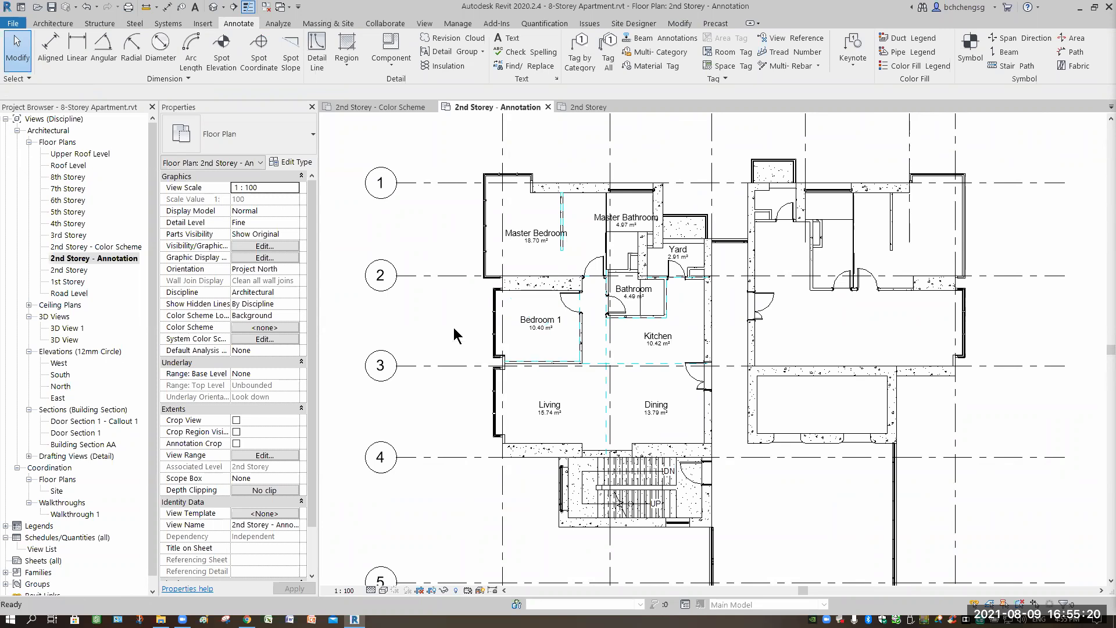
Step: Hide the Rooms model category in the visibility overrides of the 2nd Storey - Annotation plan and apply the change
{"action": "key", "text": "v"}
{"action": "key", "text": "g"}
{"action": "left_click", "coordinate": [511, 109]}
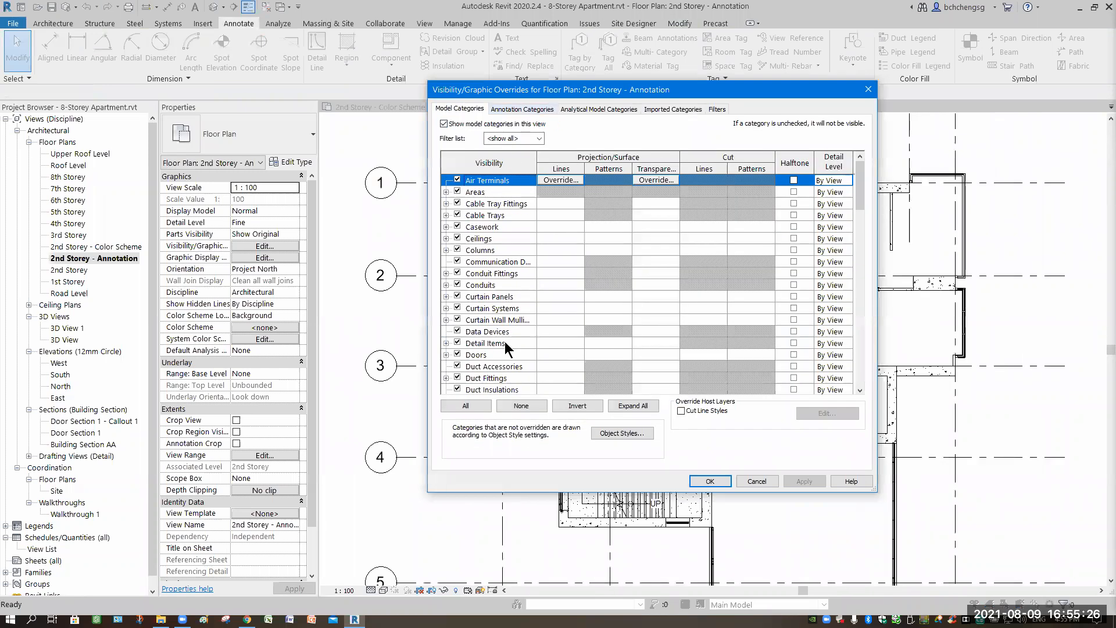
{"action": "scroll", "coordinate": [503, 343], "scroll_direction": "down", "scroll_amount": 5}
{"action": "scroll", "coordinate": [501, 343], "scroll_direction": "down", "scroll_amount": 7}
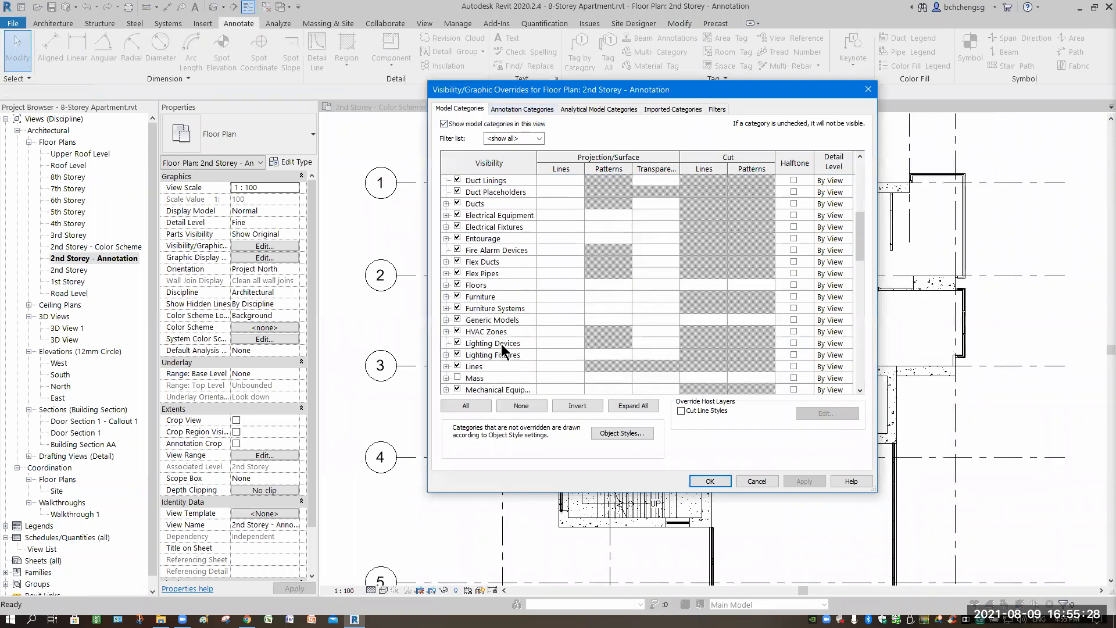
{"action": "scroll", "coordinate": [497, 341], "scroll_direction": "down", "scroll_amount": 4}
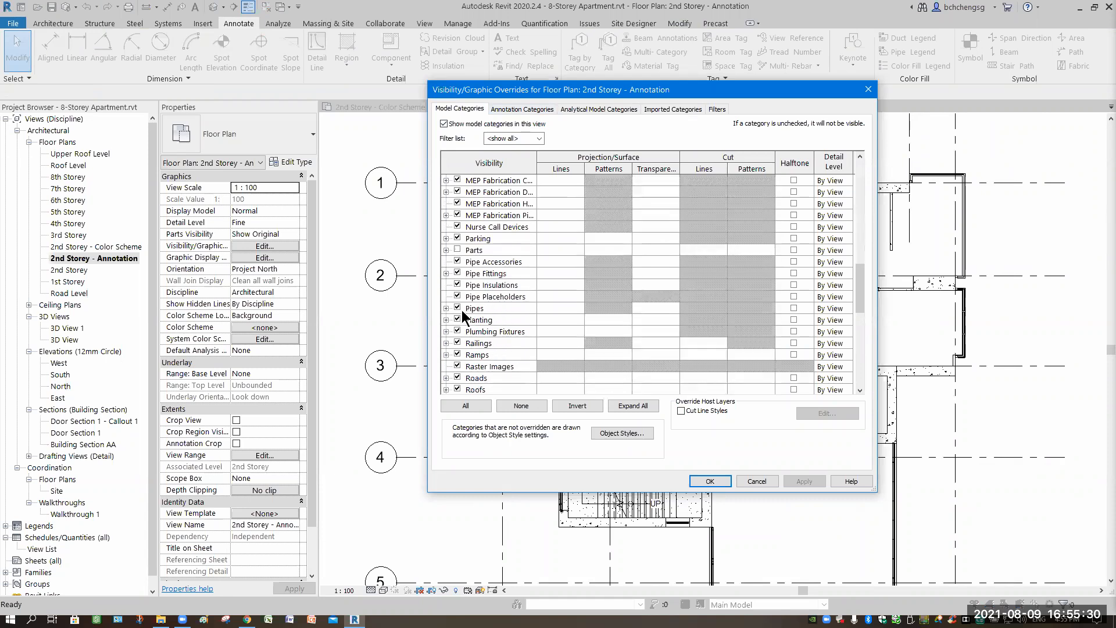
{"action": "left_click", "coordinate": [800, 477]}
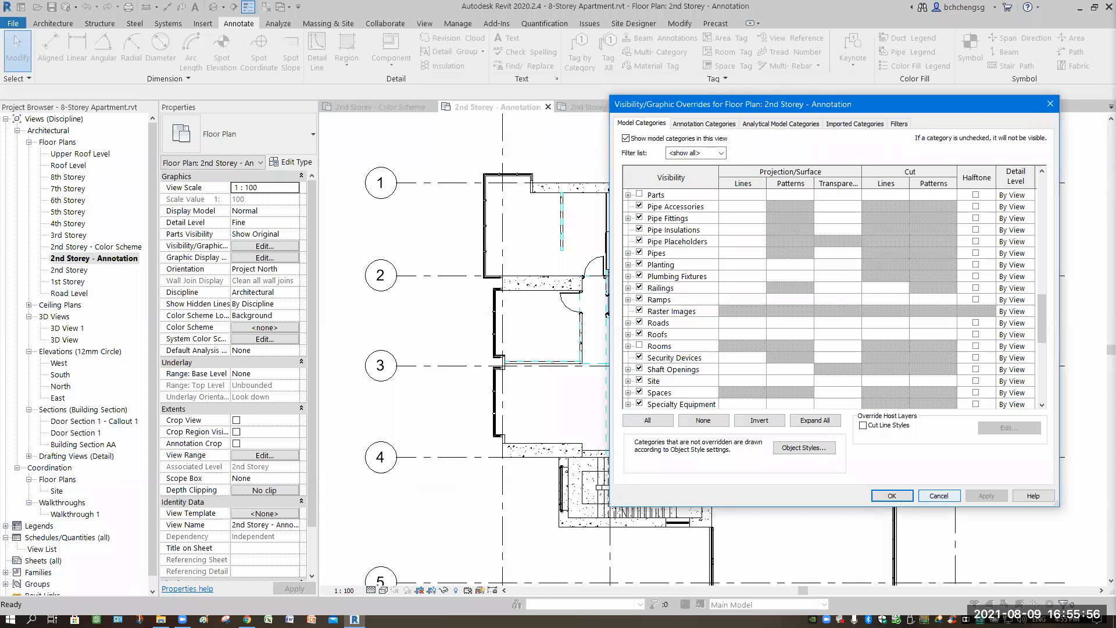
{"action": "left_click", "coordinate": [891, 494]}
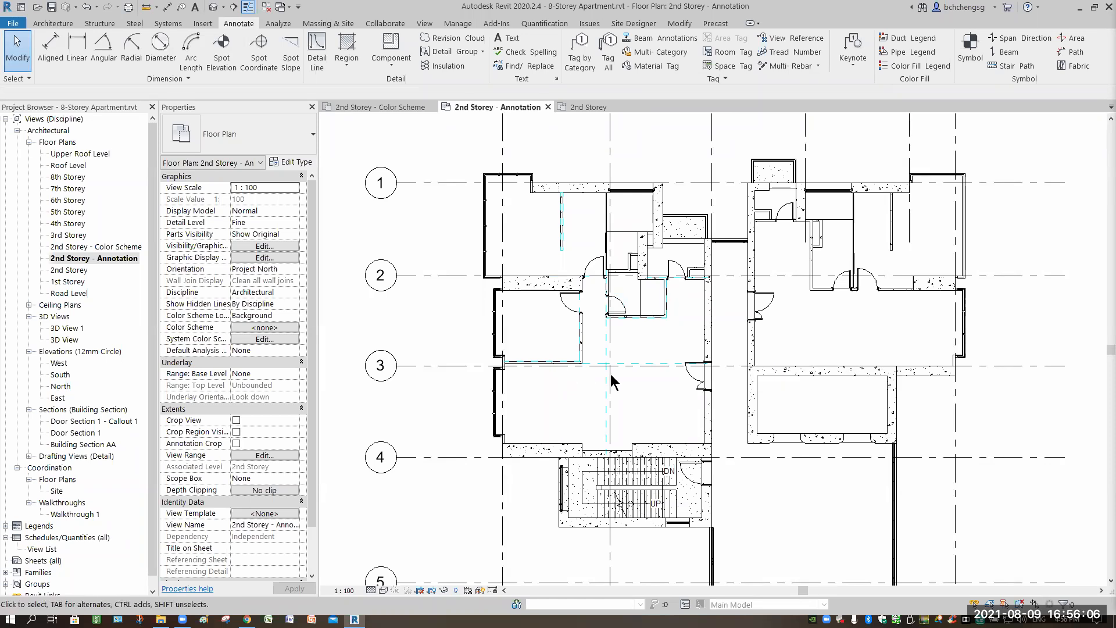
Step: Hide the <Room Separation> subcategory of Lines in the plan's visibility overrides
{"action": "scroll", "coordinate": [673, 356], "scroll_direction": "up", "scroll_amount": 1}
{"action": "scroll", "coordinate": [677, 351], "scroll_direction": "up", "scroll_amount": 3}
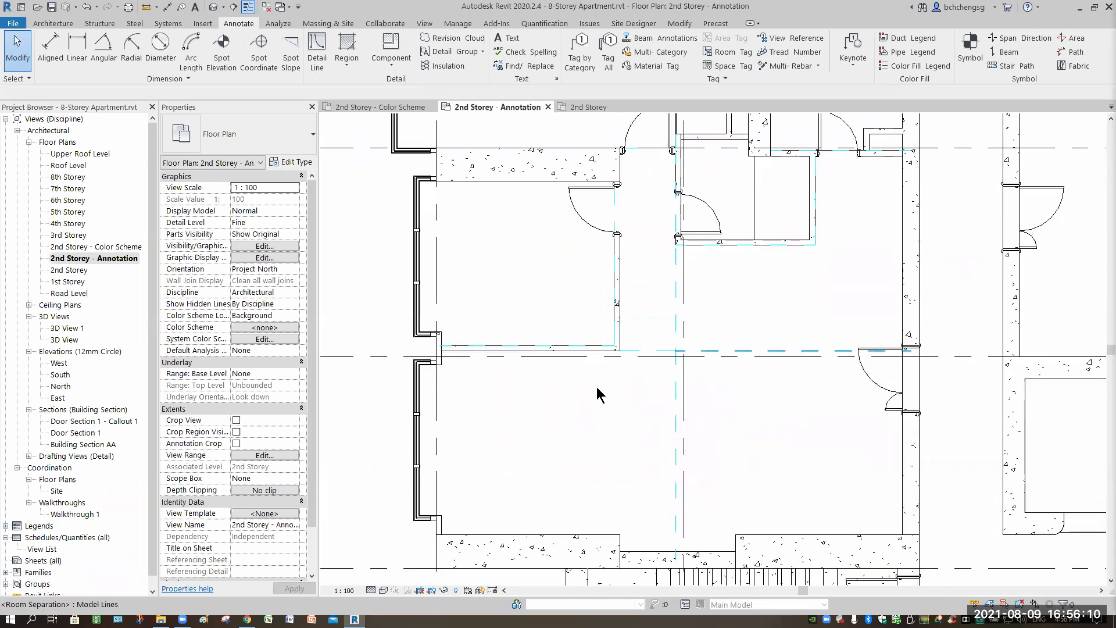
{"action": "key", "text": "v"}
{"action": "key", "text": "g"}
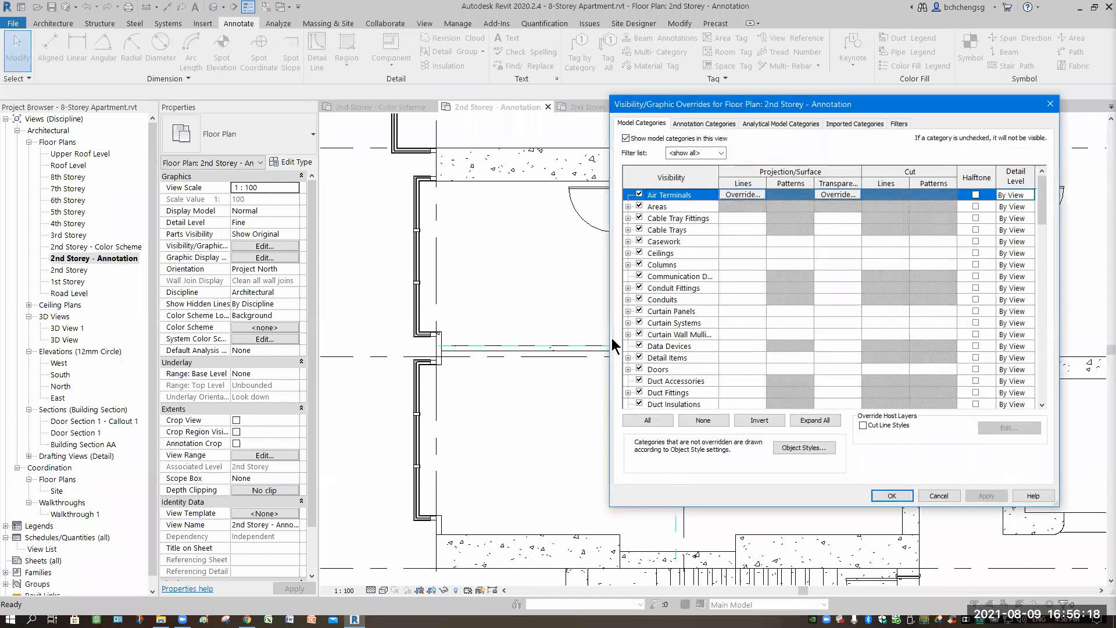
{"action": "scroll", "coordinate": [581, 340], "scroll_direction": "down", "scroll_amount": 7}
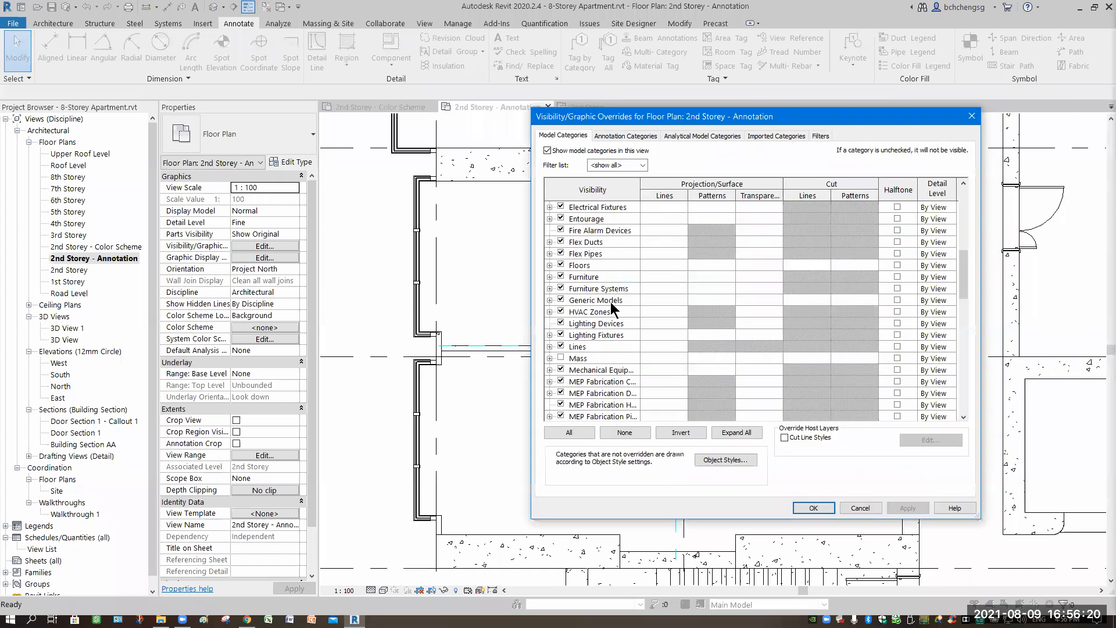
{"action": "left_click", "coordinate": [549, 346]}
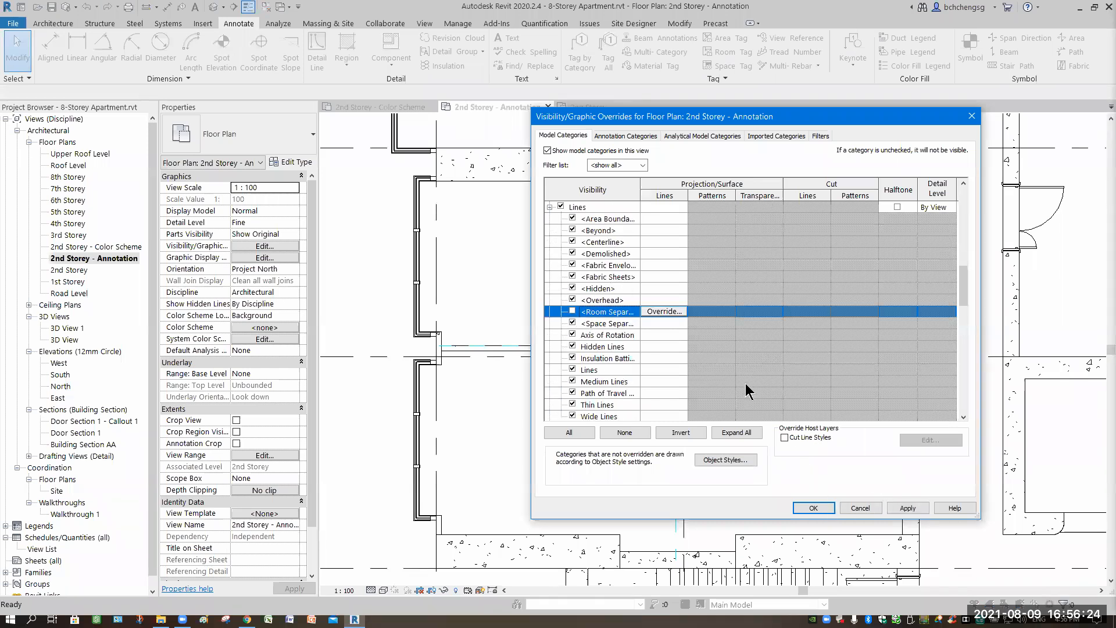
{"action": "key", "text": "Return"}
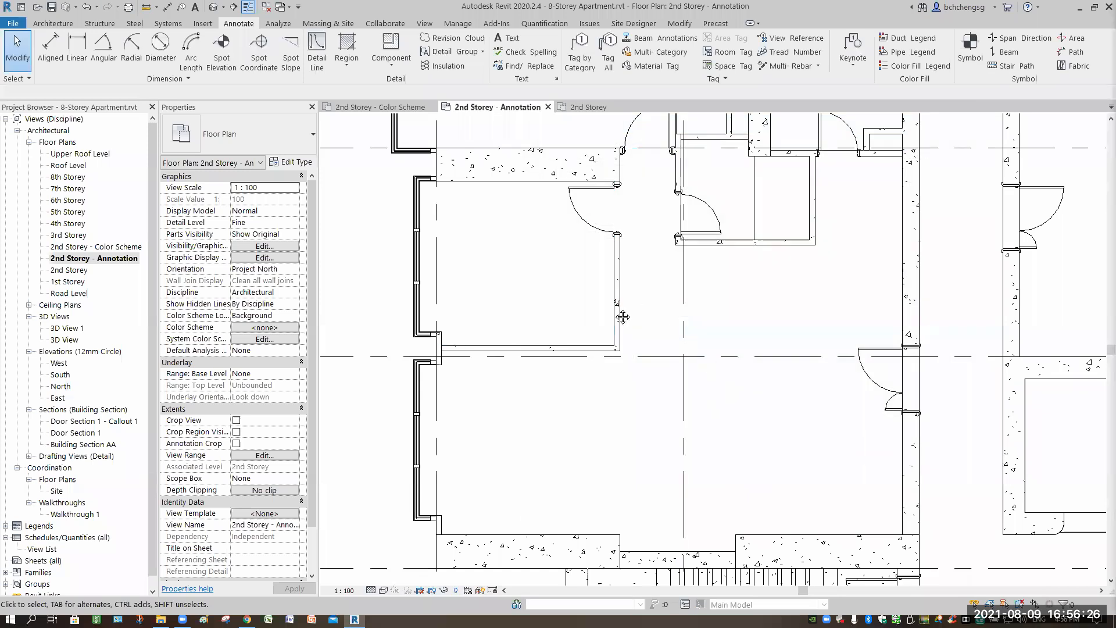
Step: Place a leaderless 2.5mm Arial text note reading "Master Bedroom" on two lines in the master bedroom
{"action": "scroll", "coordinate": [623, 316], "scroll_direction": "down", "scroll_amount": 2}
{"action": "middle_click_drag", "start_coordinate": [538, 235], "coordinate": [540, 276]}
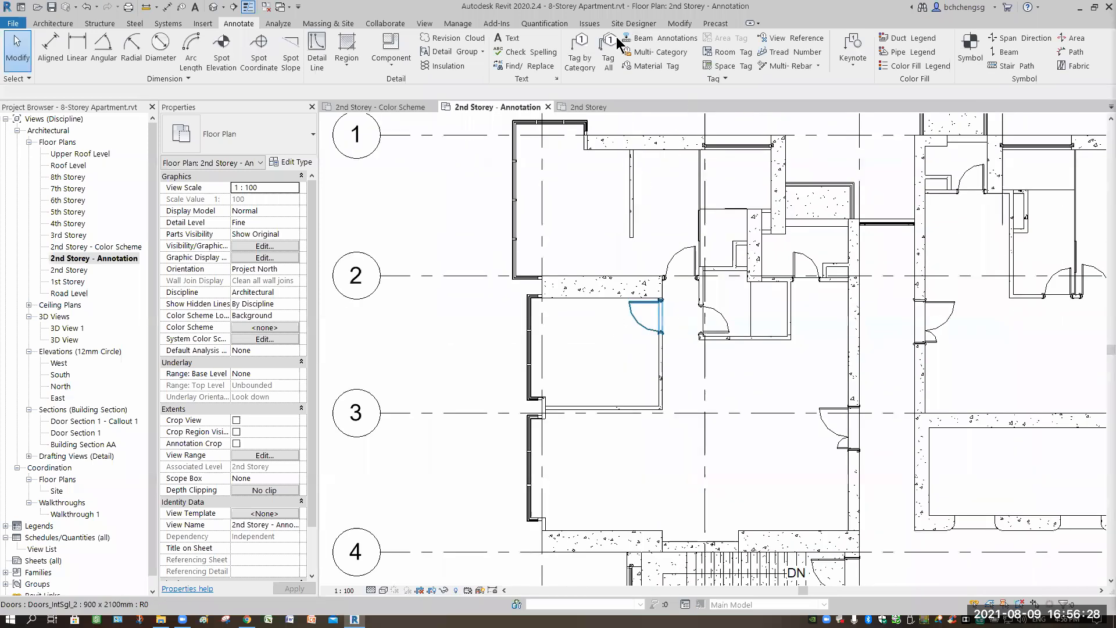
{"action": "left_click", "coordinate": [511, 38]}
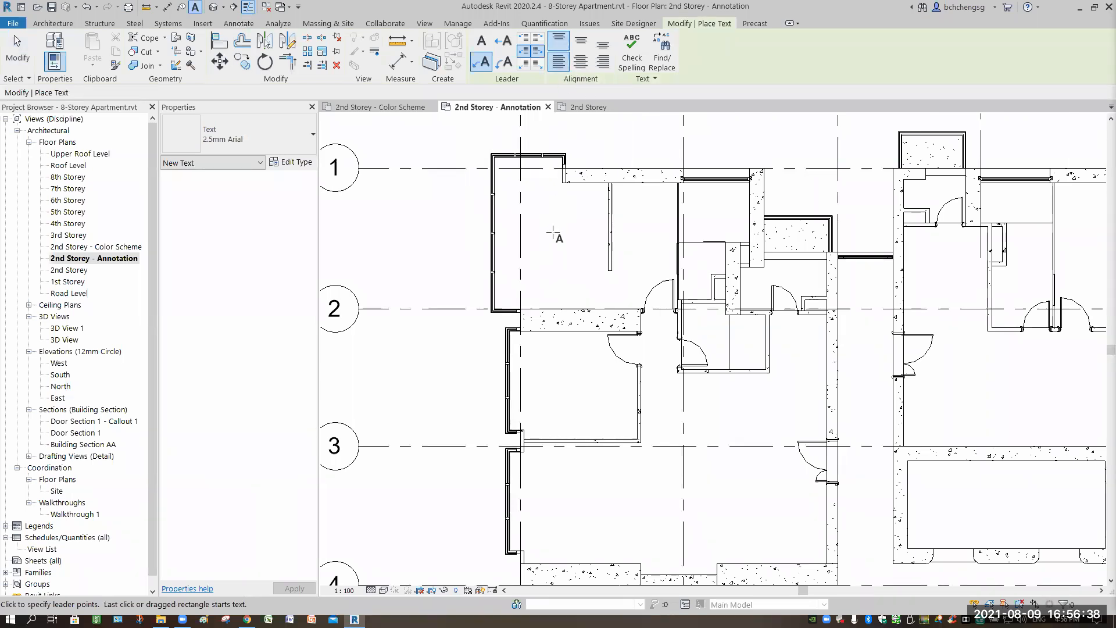
{"action": "left_click", "coordinate": [543, 120]}
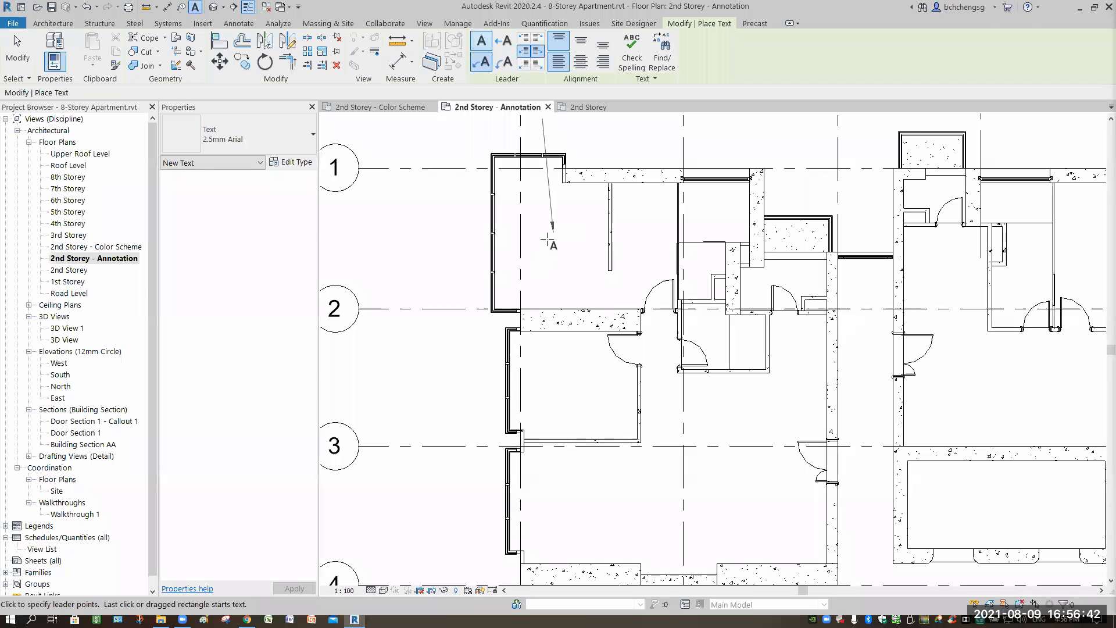
{"action": "key", "text": "Escape"}
{"action": "left_click", "coordinate": [552, 243]}
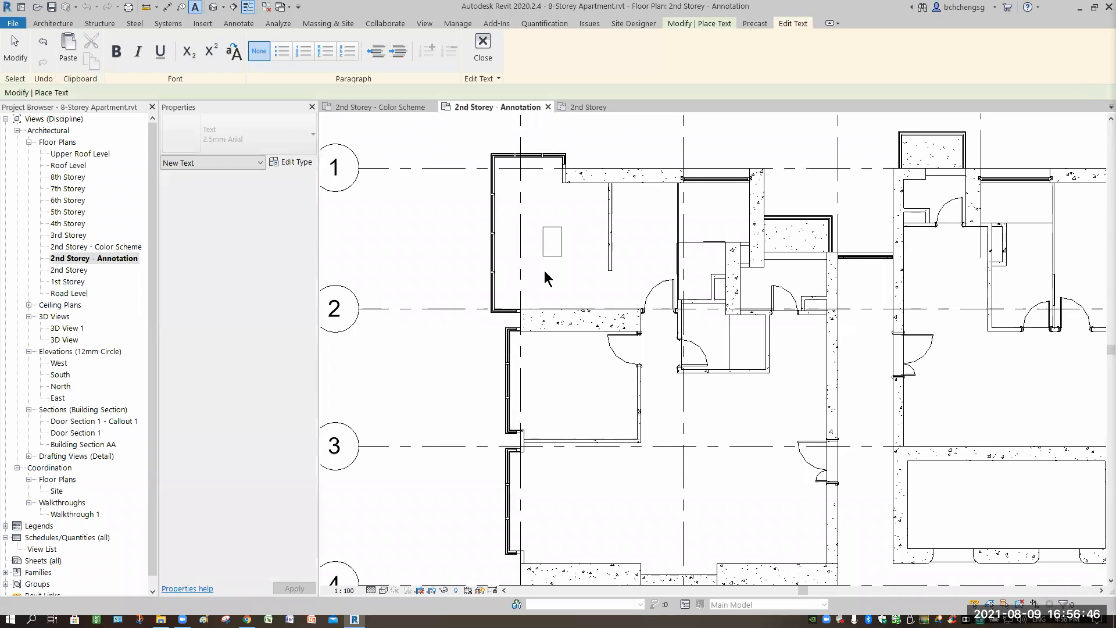
{"action": "type", "text": "Master"}
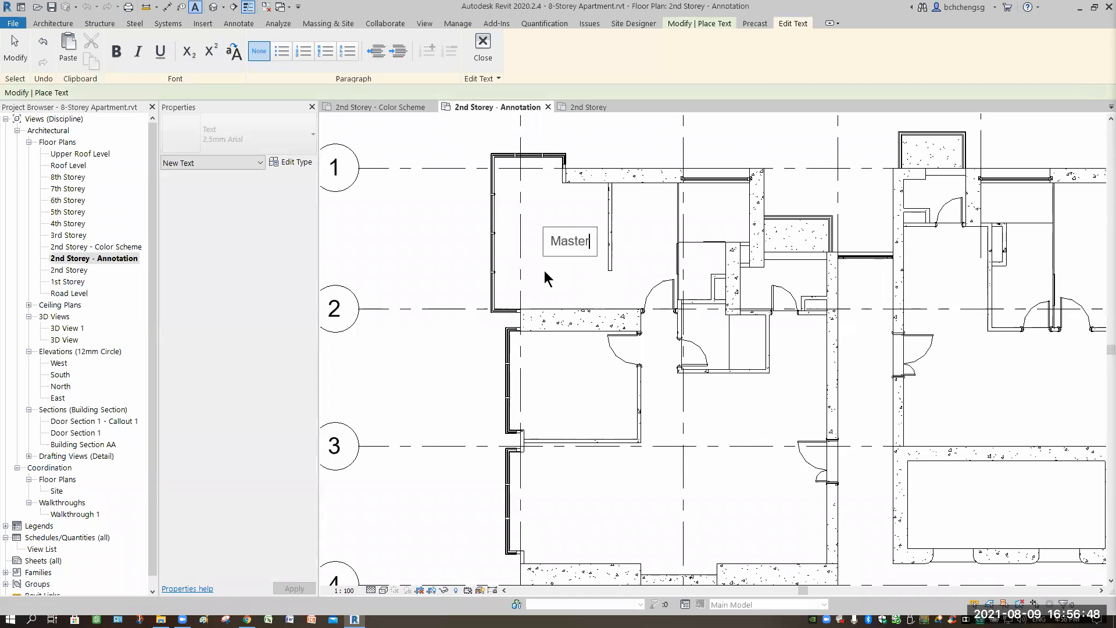
{"action": "key", "text": "Return"}
{"action": "type", "text": "Bedroom"}
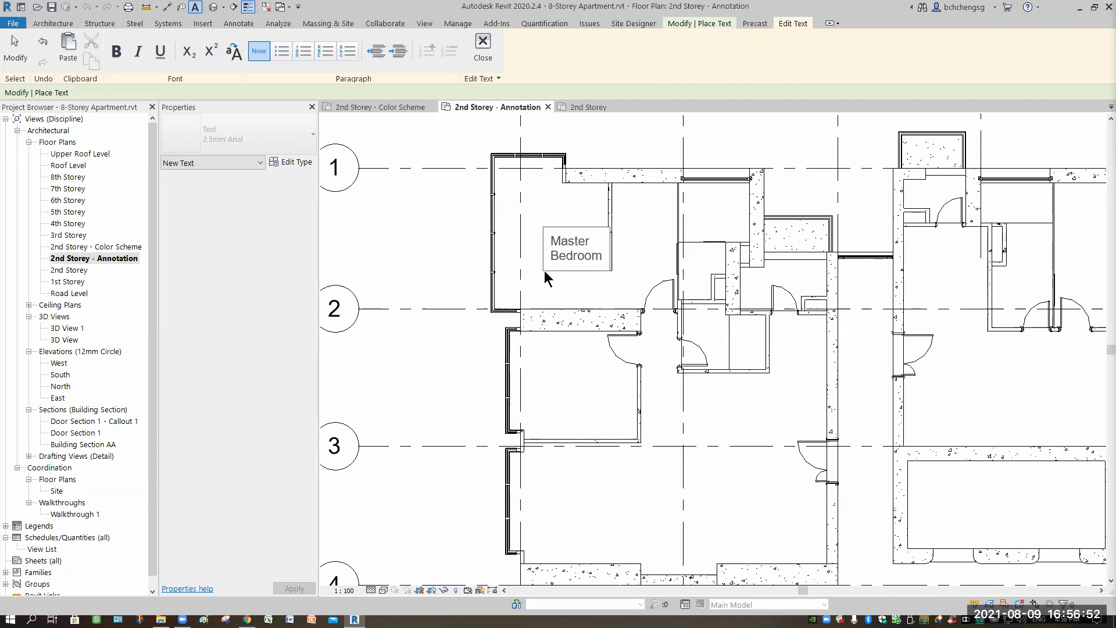
{"action": "left_click", "coordinate": [638, 254]}
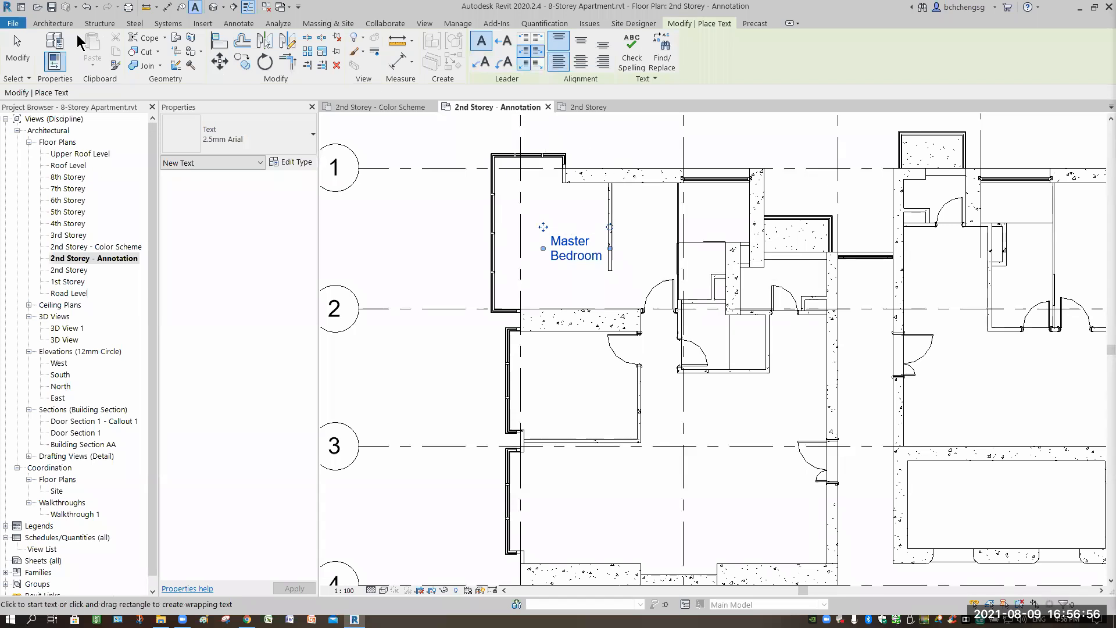
{"action": "left_click", "coordinate": [17, 49]}
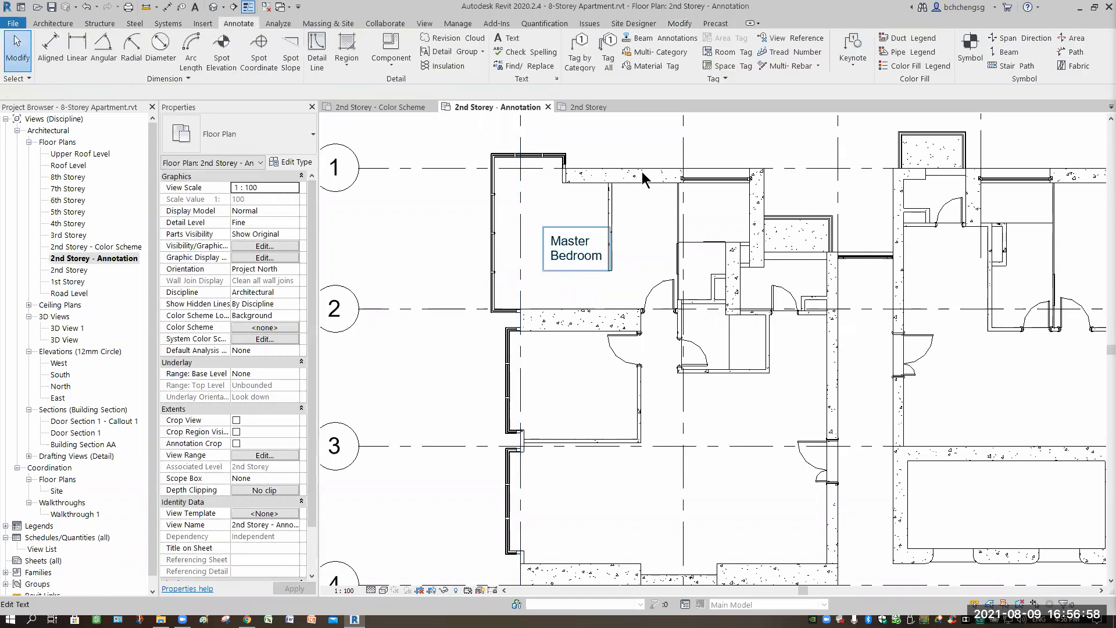
Step: Set the Master Bedroom text note to centre horizontal alignment and top vertical alignment
{"action": "left_click", "coordinate": [574, 253]}
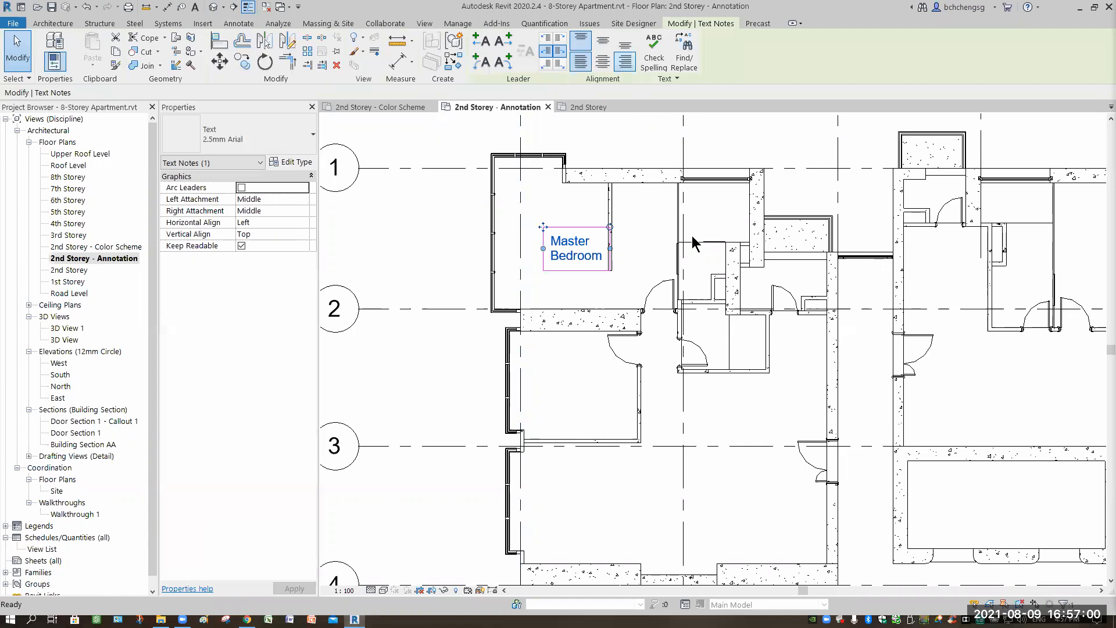
{"action": "left_click", "coordinate": [602, 39]}
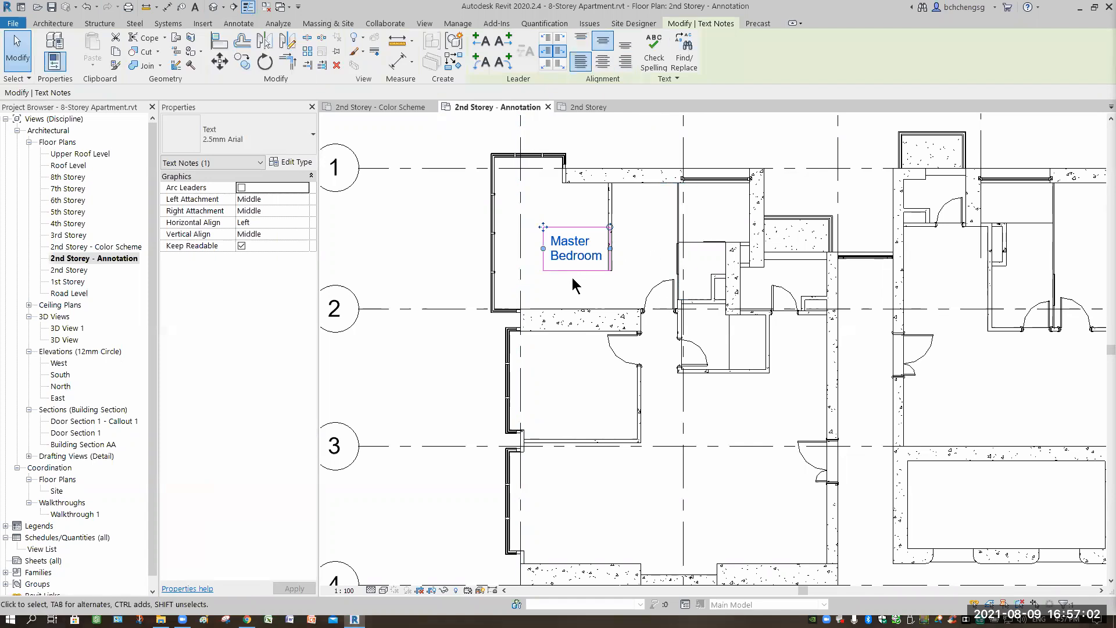
{"action": "left_click", "coordinate": [577, 281]}
{"action": "left_click", "coordinate": [568, 257]}
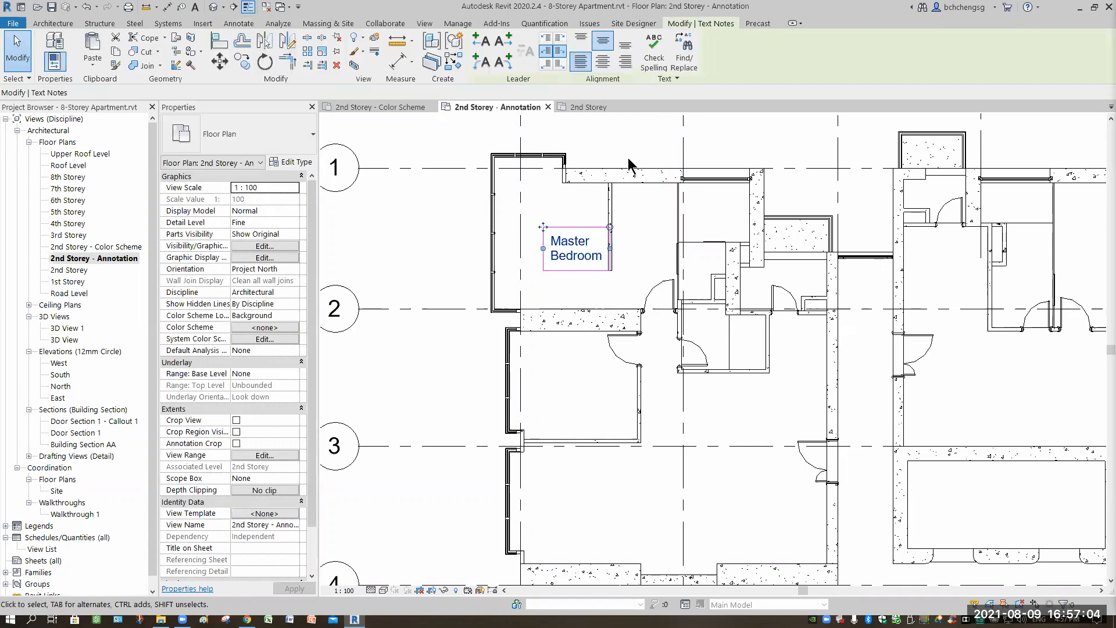
{"action": "left_click", "coordinate": [581, 40]}
{"action": "left_click", "coordinate": [602, 64]}
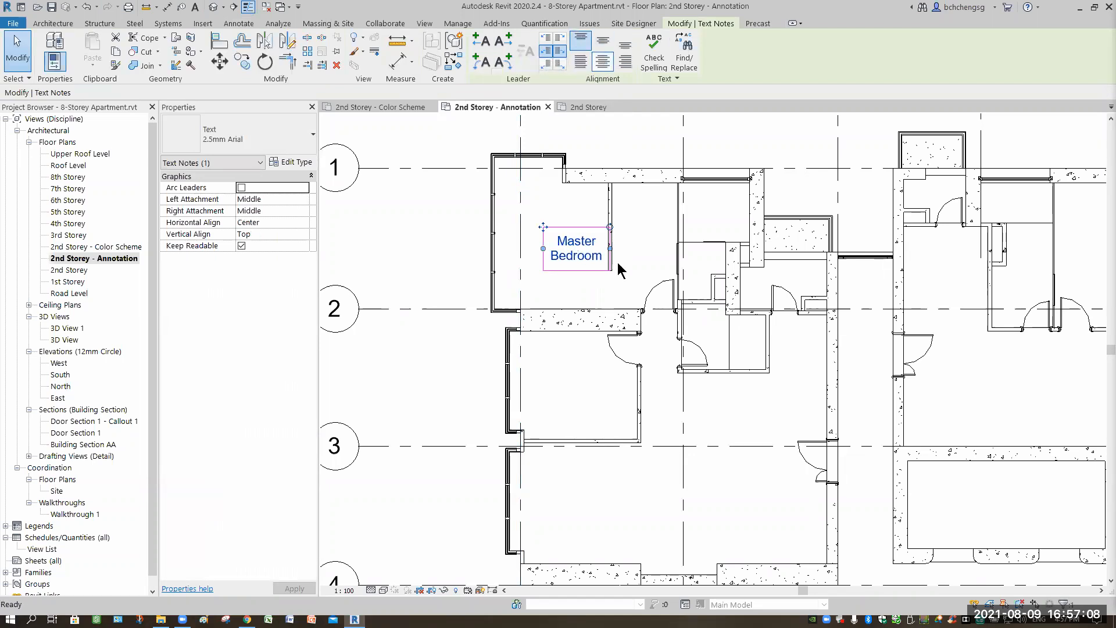
{"action": "left_click", "coordinate": [574, 279]}
Step: Move the Master Bedroom text note up and to the left, clear of the interior partition wall
{"action": "scroll", "coordinate": [572, 272], "scroll_direction": "up", "scroll_amount": 3}
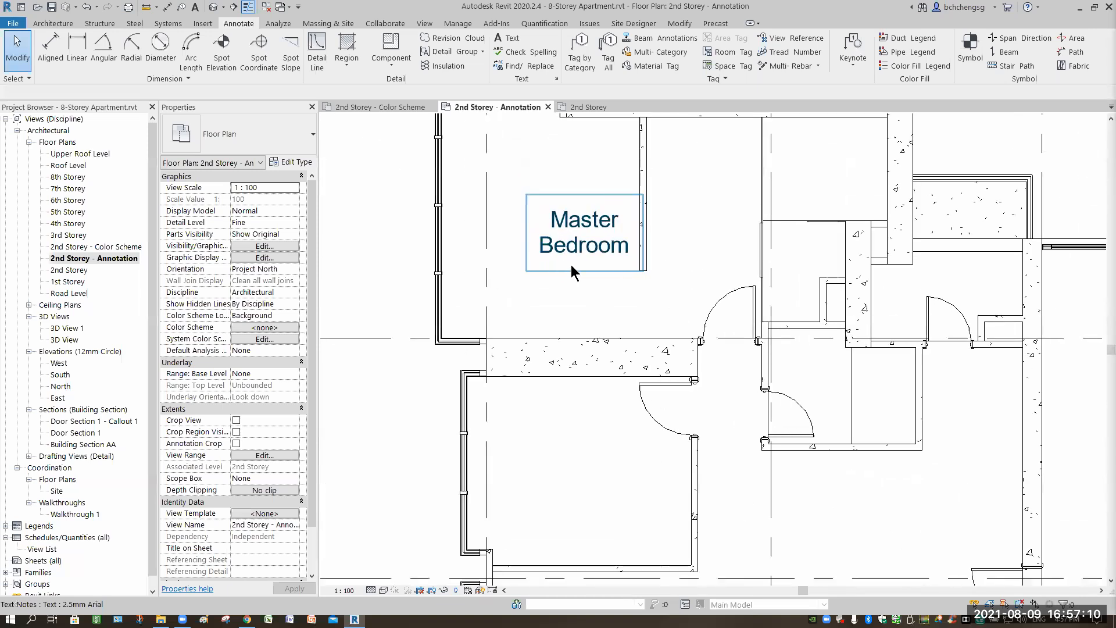
{"action": "left_click", "coordinate": [583, 269]}
{"action": "left_click_drag", "start_coordinate": [526, 193], "coordinate": [493, 180]}
{"action": "left_click", "coordinate": [629, 295]}
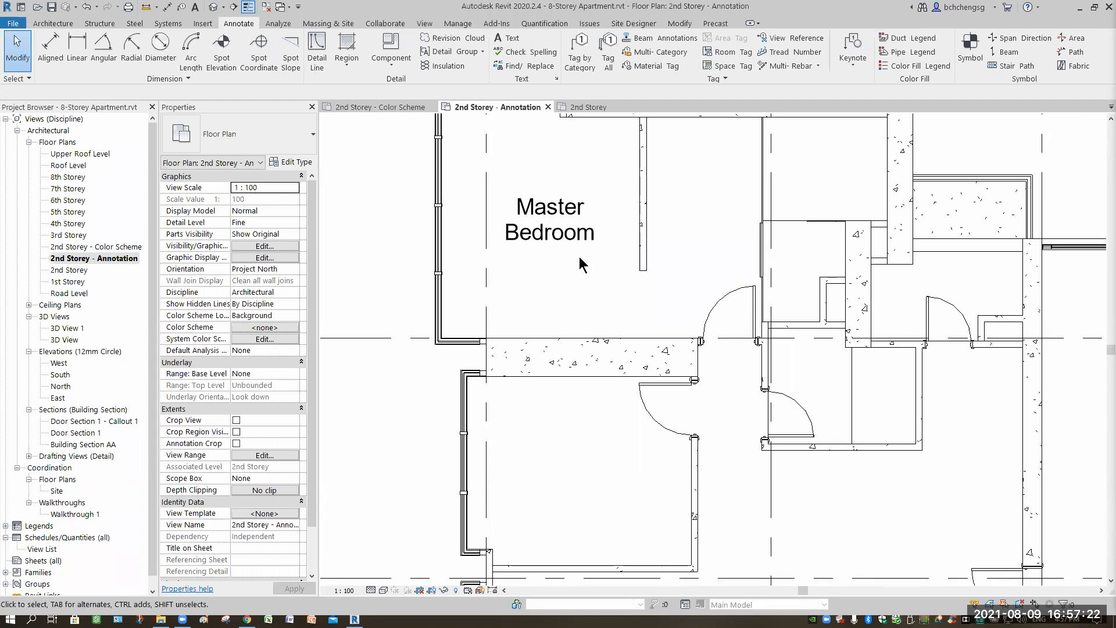
Step: Place a leaderless text note reading "Bedroom 1" in the room below the master bedroom
{"action": "scroll", "coordinate": [573, 259], "scroll_direction": "down", "scroll_amount": 4}
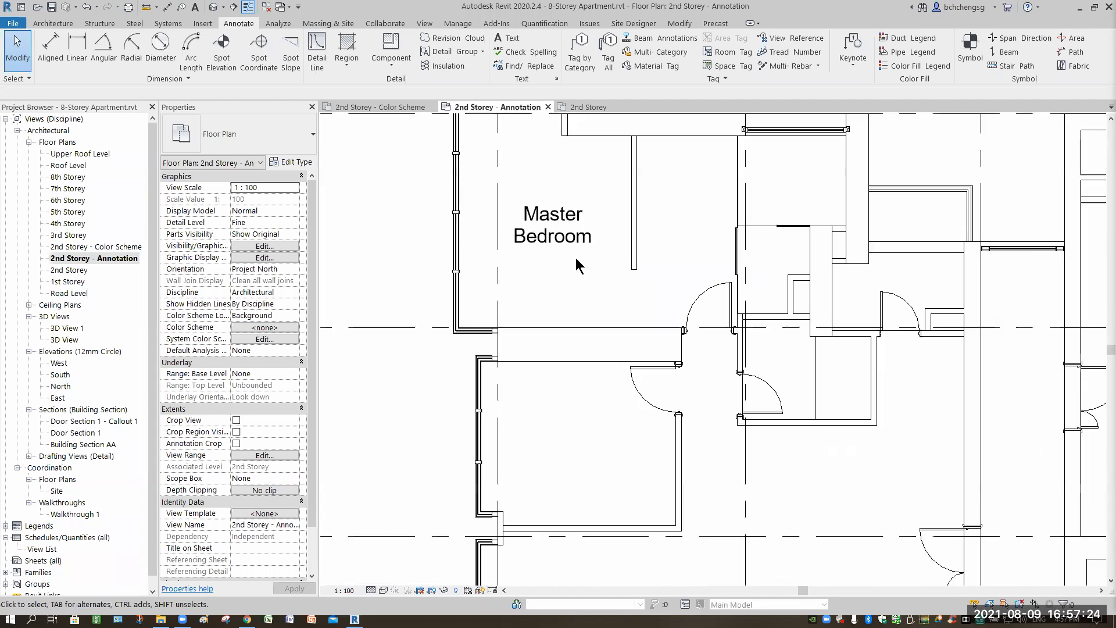
{"action": "middle_click_drag", "start_coordinate": [577, 263], "coordinate": [512, 241]}
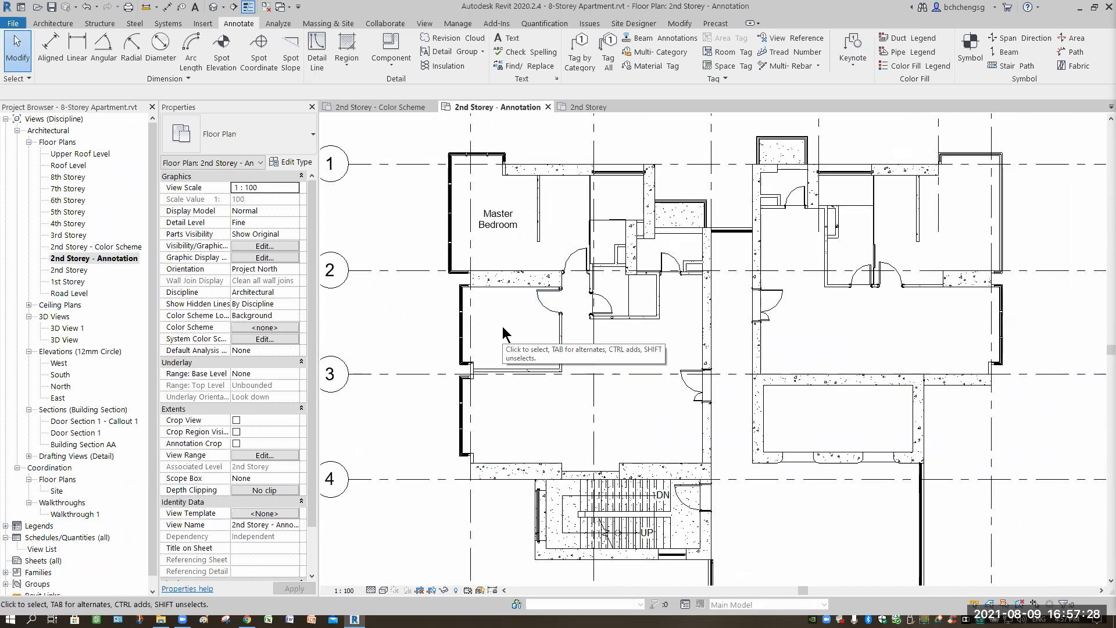
{"action": "left_click", "coordinate": [514, 42]}
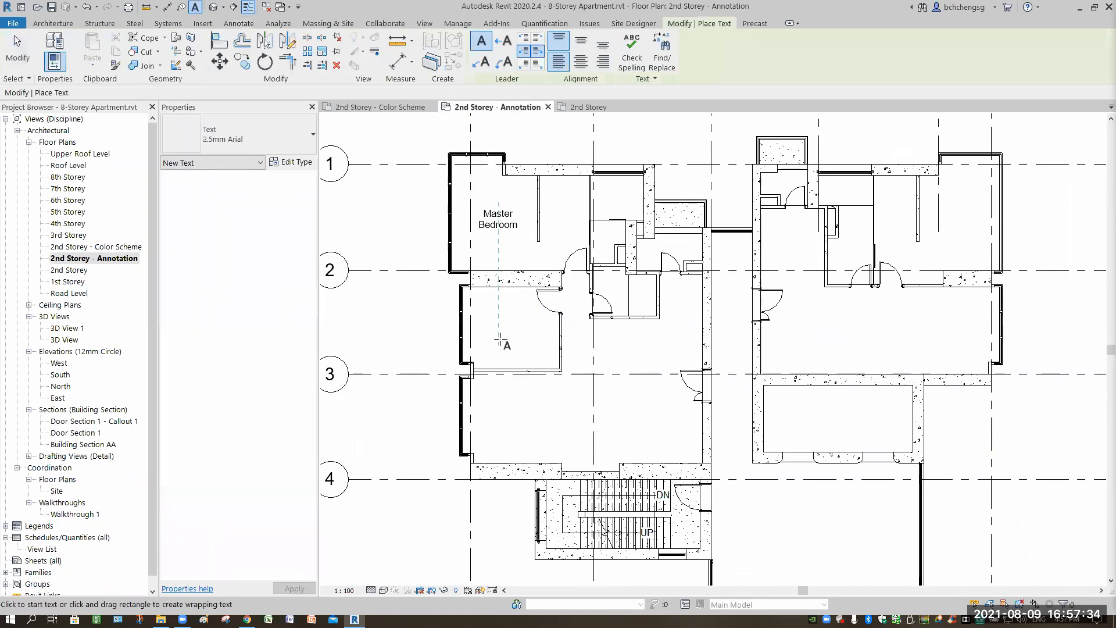
{"action": "left_click", "coordinate": [499, 340]}
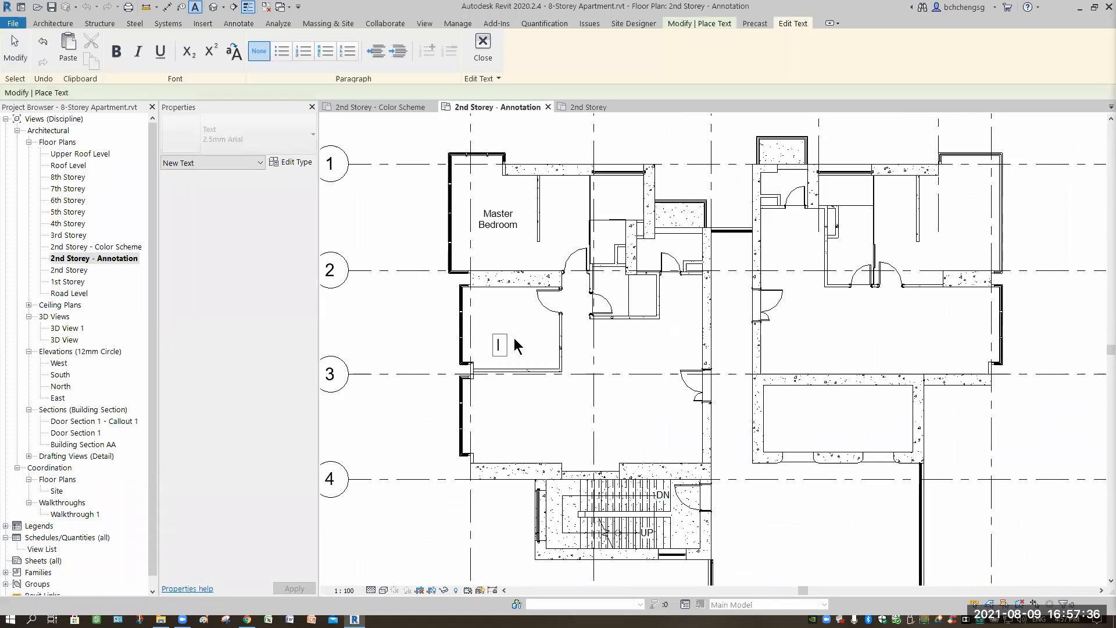
{"action": "type", "text": "Bedroom "}
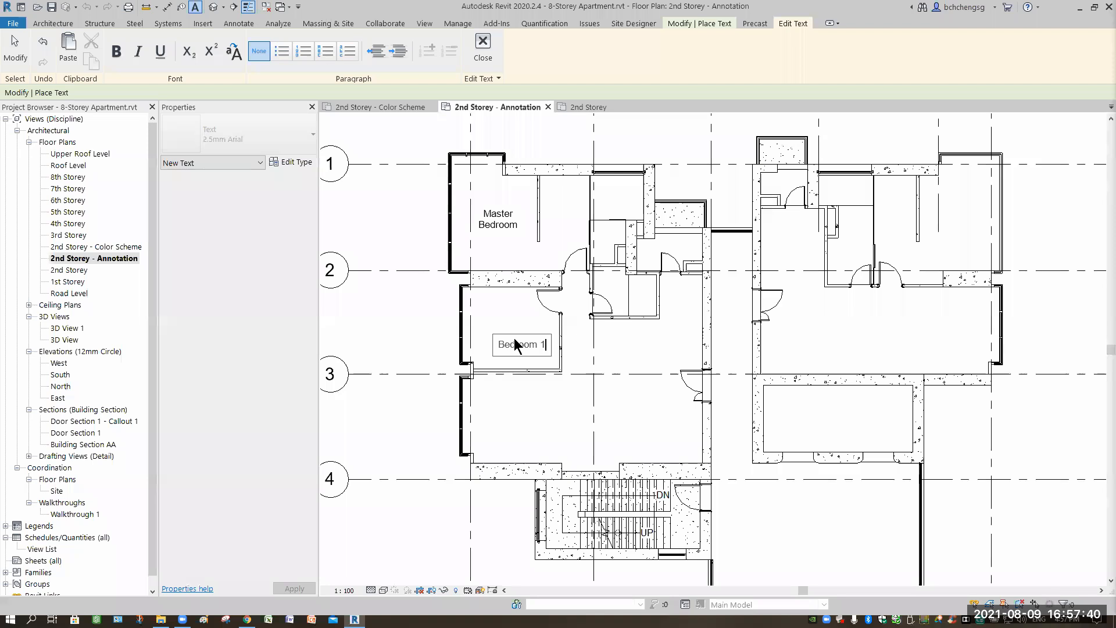
{"action": "type", "text": "1"}
{"action": "left_click", "coordinate": [517, 430]}
Step: Place a text note reading "Living Hall" in the living area below Bedroom 1 and finish placing text
{"action": "left_click", "coordinate": [517, 433]}
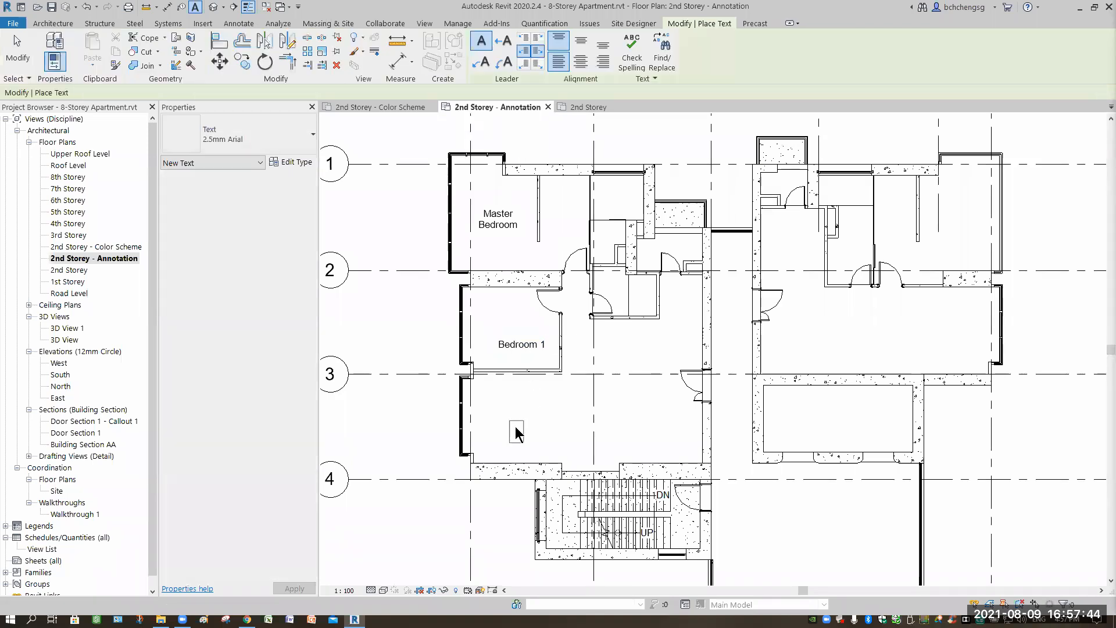
{"action": "type", "text": "Living H"}
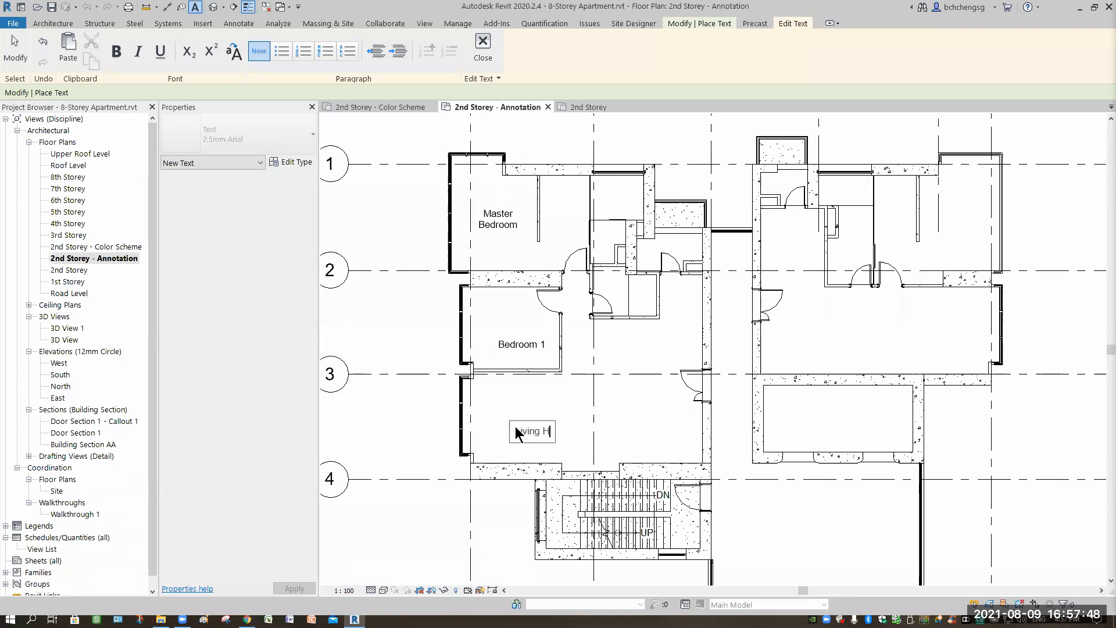
{"action": "left_click", "coordinate": [638, 436]}
{"action": "scroll", "coordinate": [634, 440], "scroll_direction": "up", "scroll_amount": 4}
{"action": "scroll", "coordinate": [634, 443], "scroll_direction": "down", "scroll_amount": 3}
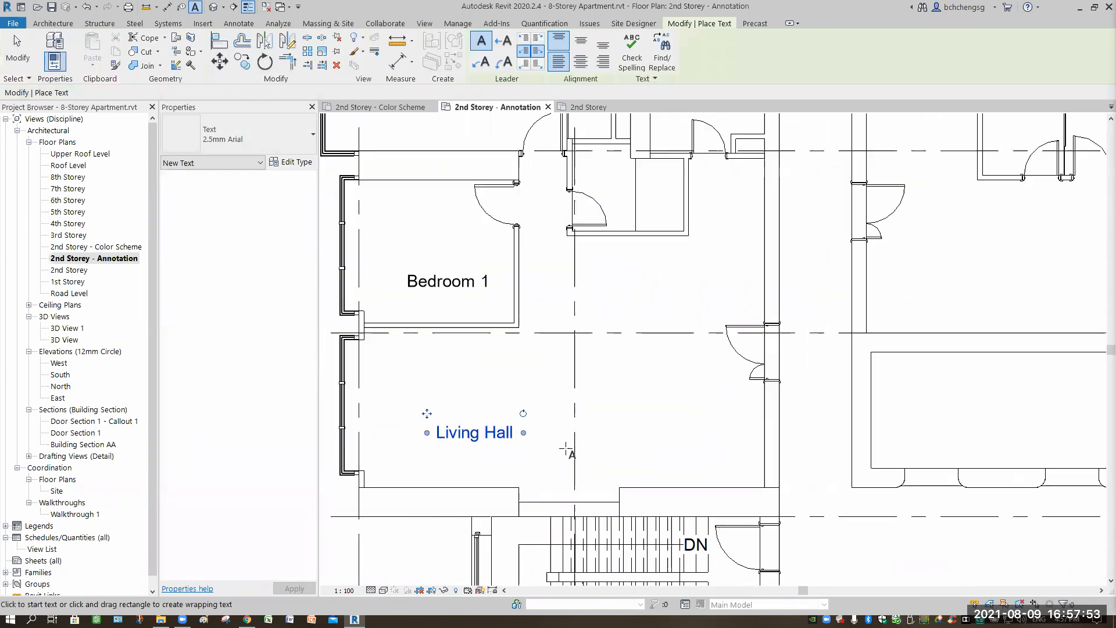
{"action": "key", "text": "Escape"}
Step: Move the Living Hall and Bedroom 1 text notes up and to the left within their rooms
{"action": "left_click", "coordinate": [482, 431]}
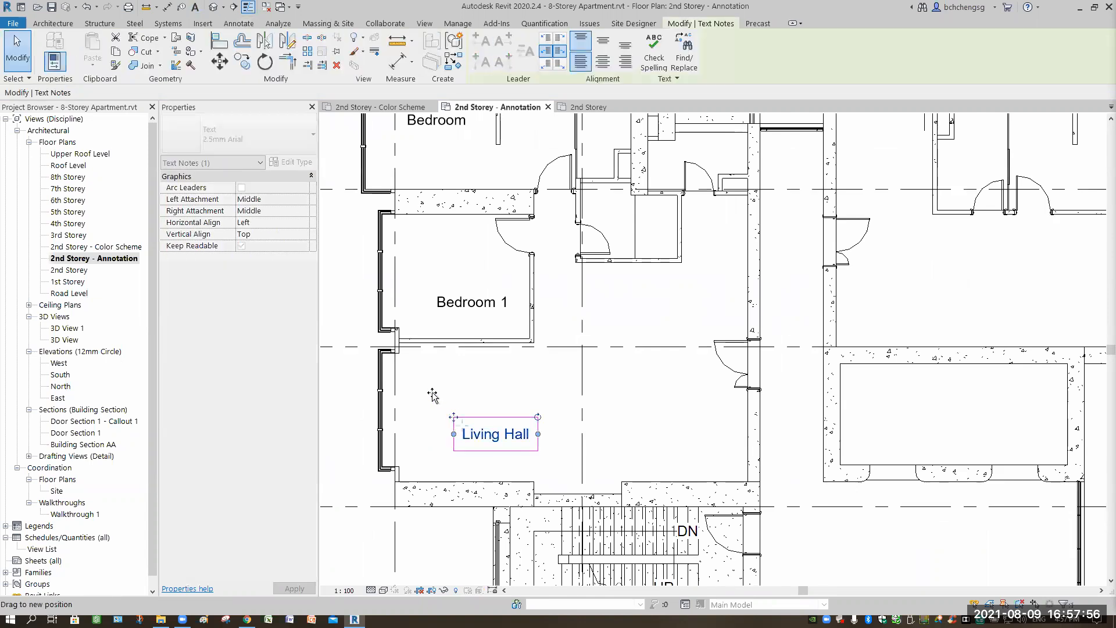
{"action": "left_click_drag", "start_coordinate": [432, 395], "coordinate": [407, 374]}
{"action": "left_click", "coordinate": [433, 294]}
{"action": "left_click_drag", "start_coordinate": [433, 294], "coordinate": [417, 273], "text": "ctrl"}
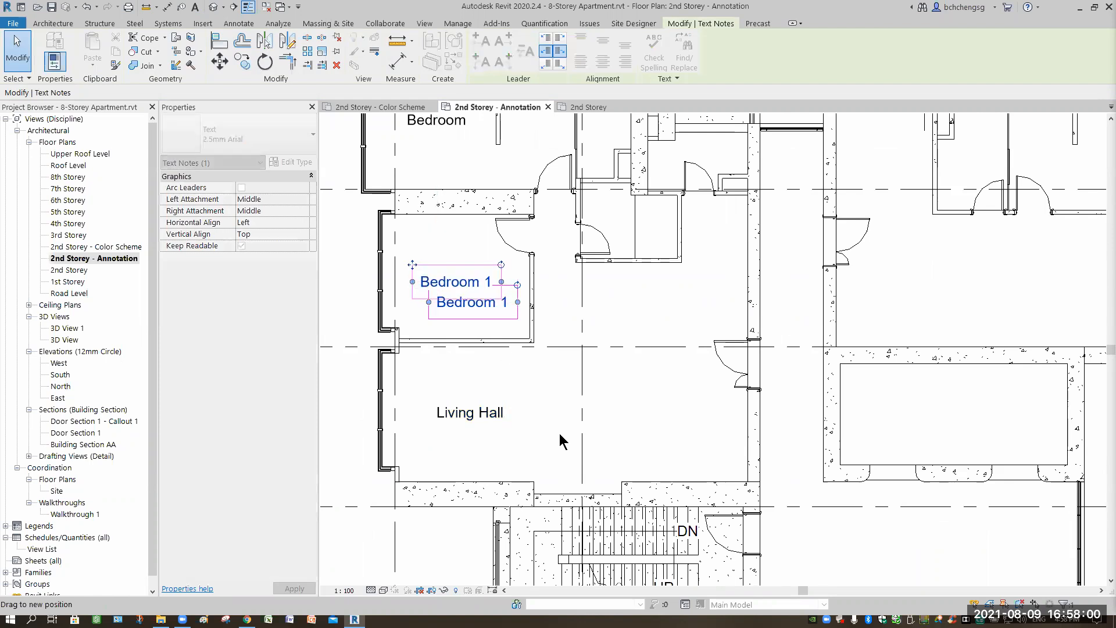
Step: Copy the Living Hall text note horizontally about 4843 mm to the right, into the open area beside the entrance door
{"action": "left_click", "coordinate": [484, 419]}
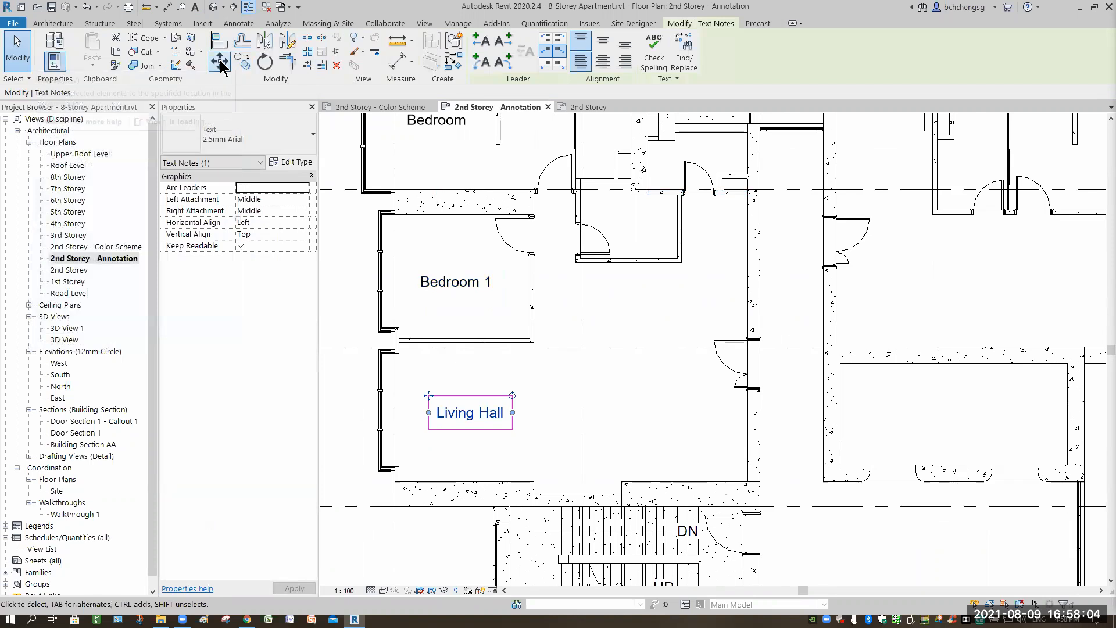
{"action": "left_click", "coordinate": [242, 61]}
{"action": "left_click", "coordinate": [427, 446]}
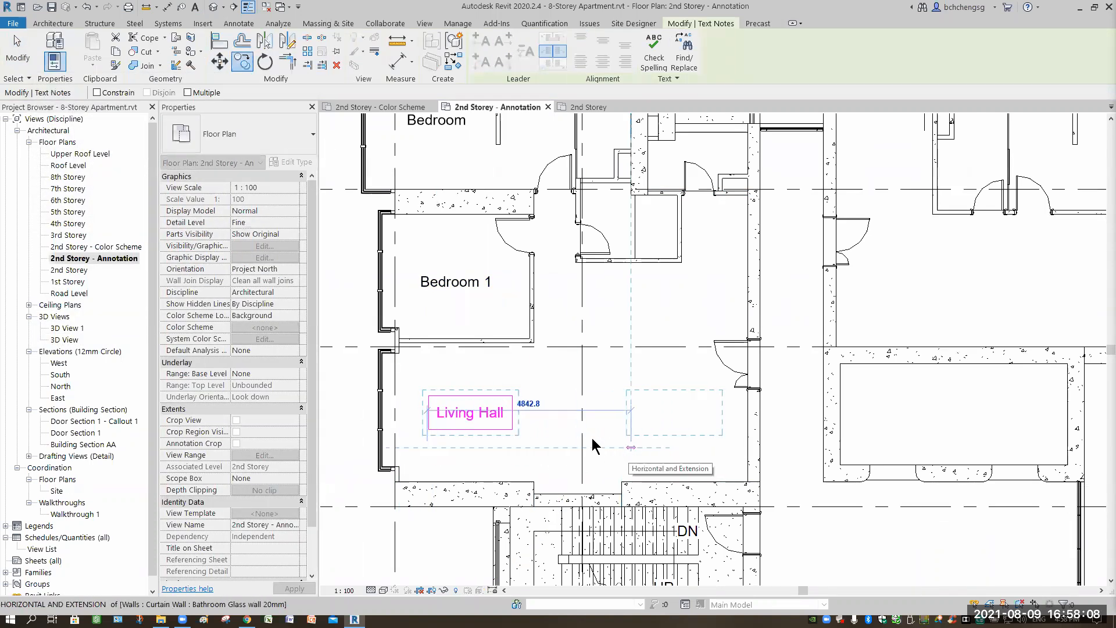
{"action": "left_click", "coordinate": [593, 447]}
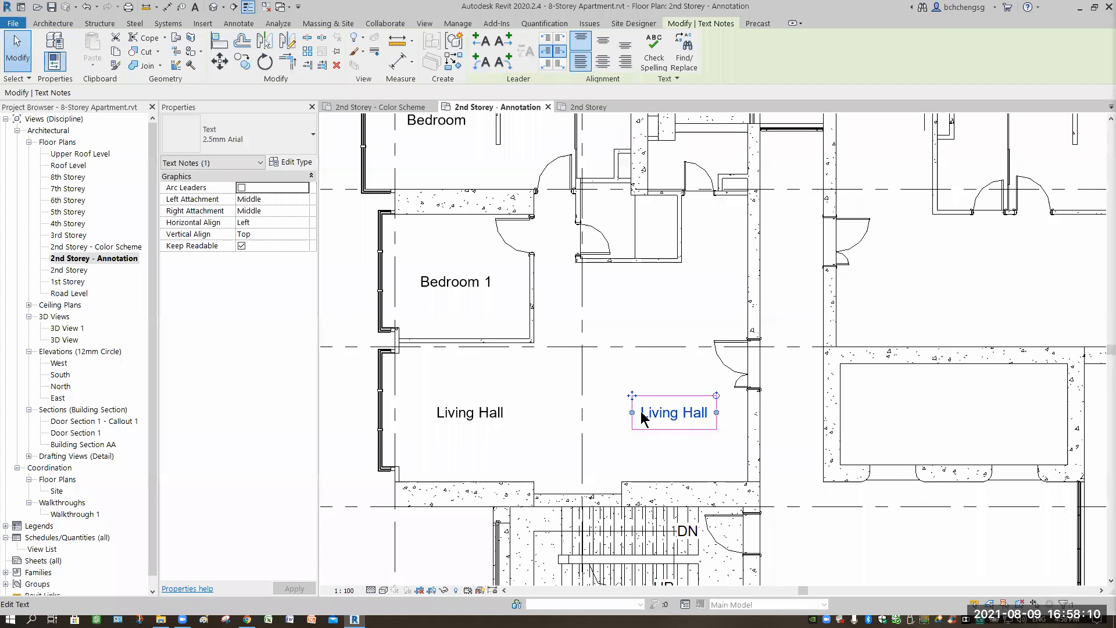
Step: Change the text of the copied Living Hall note to "Dining"
{"action": "double_click", "coordinate": [642, 417]}
{"action": "left_click_drag", "start_coordinate": [642, 418], "coordinate": [707, 417]}
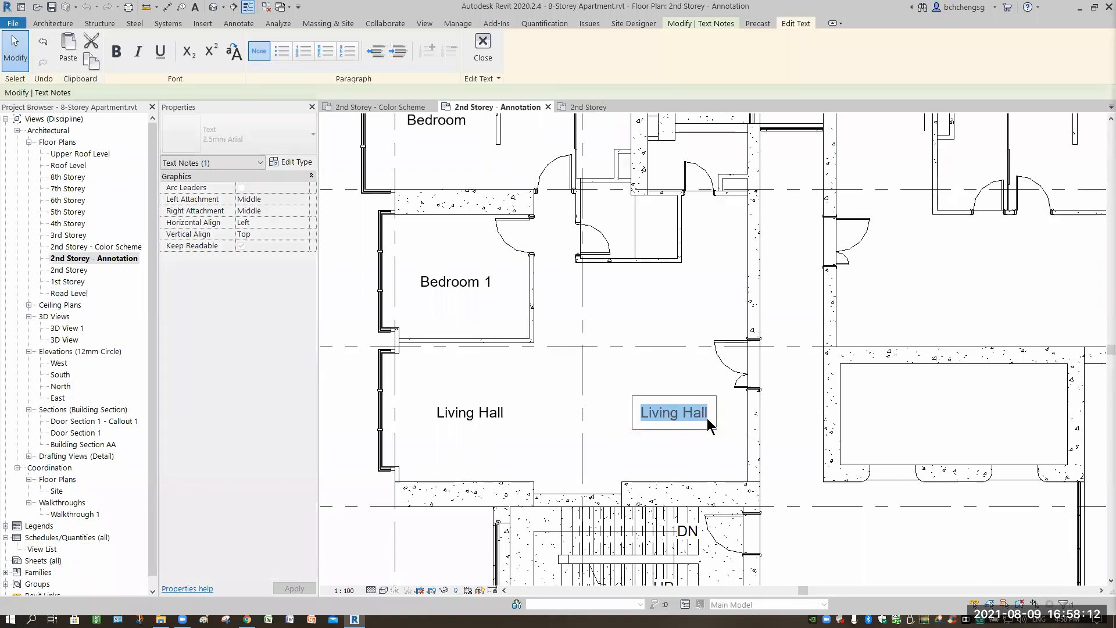
{"action": "type", "text": "Dining"}
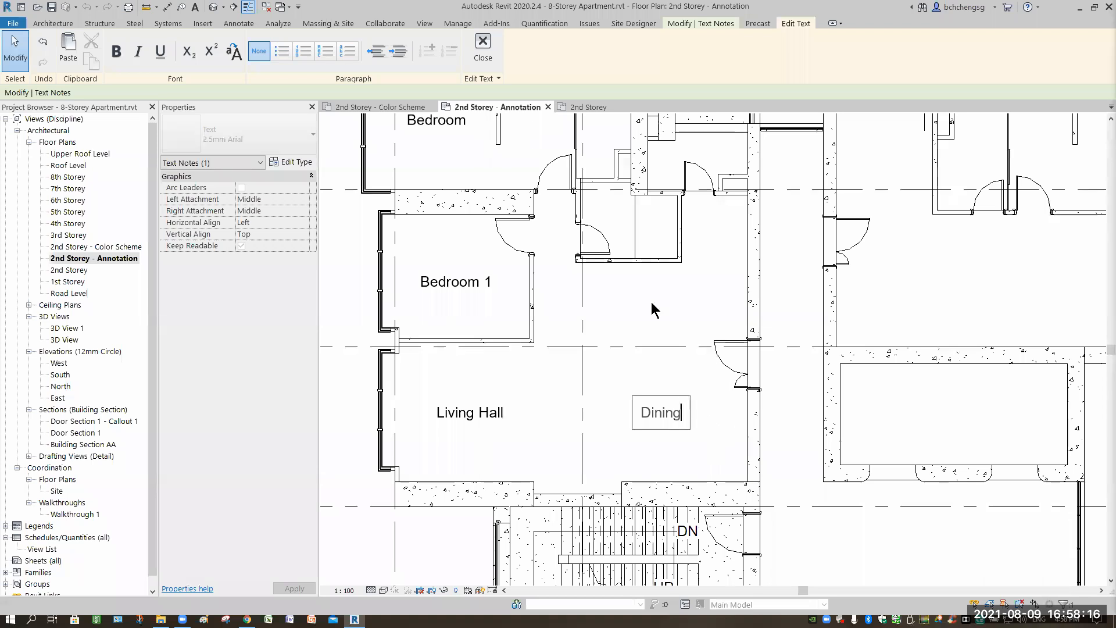
{"action": "left_click", "coordinate": [641, 304]}
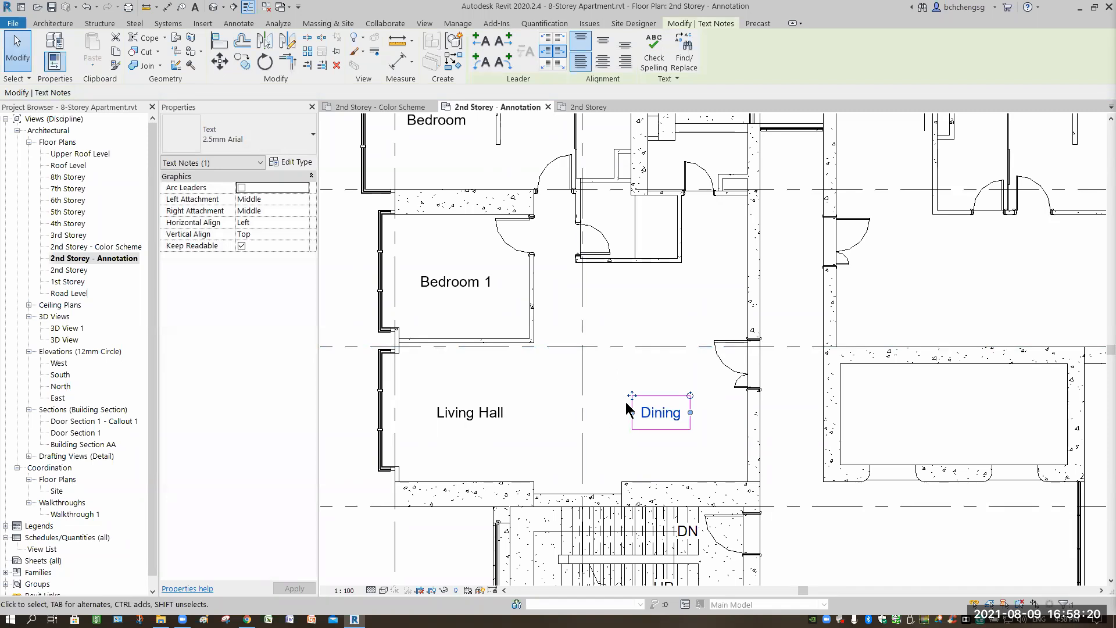
Step: Copy the Dining text note upward into the open area to the right of Bedroom 1
{"action": "key", "text": "m"}
{"action": "key", "text": "v"}
{"action": "left_click", "coordinate": [651, 446]}
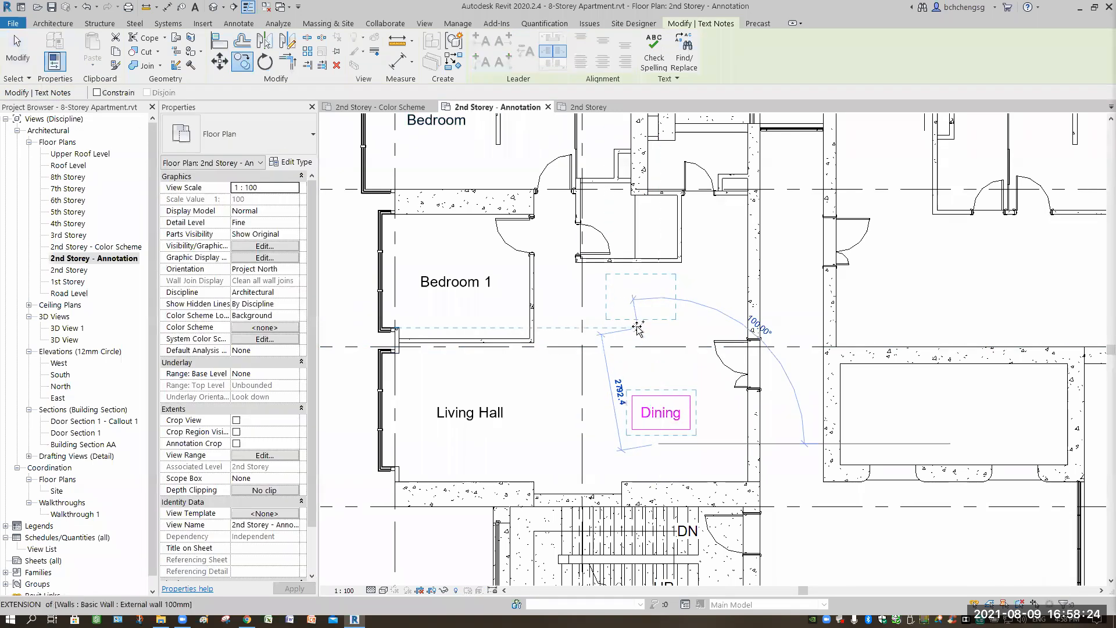
{"action": "left_click", "coordinate": [637, 329]}
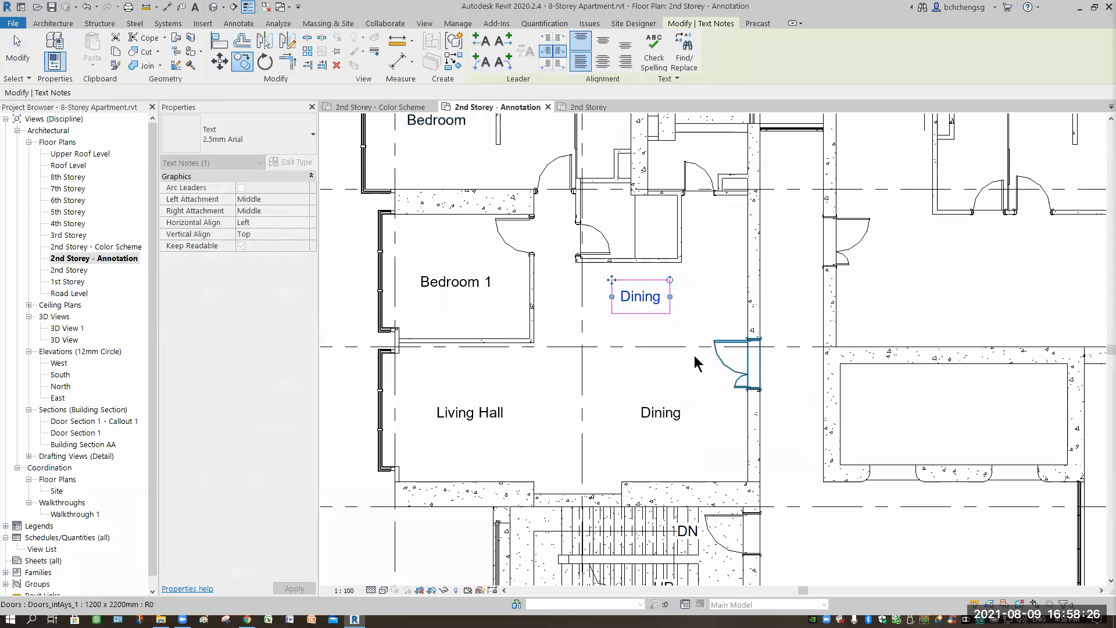
{"action": "key", "text": "Escape"}
Step: Change the text of the upper Dining note to "Kitchen" and deselect it
{"action": "left_click", "coordinate": [643, 303]}
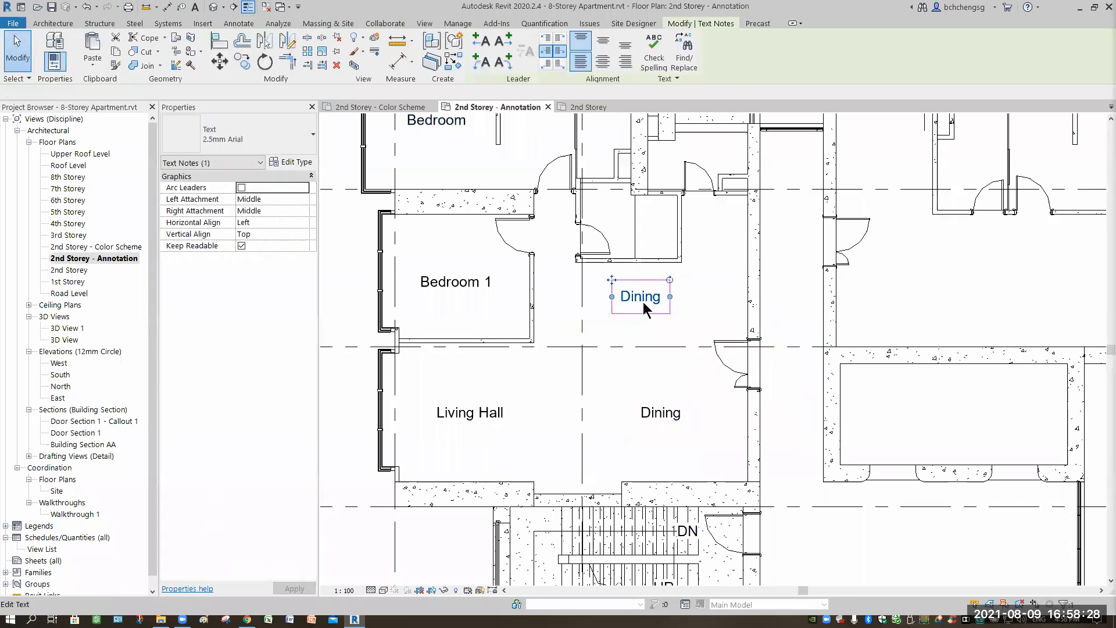
{"action": "double_click", "coordinate": [621, 303]}
{"action": "double_click", "coordinate": [651, 305]}
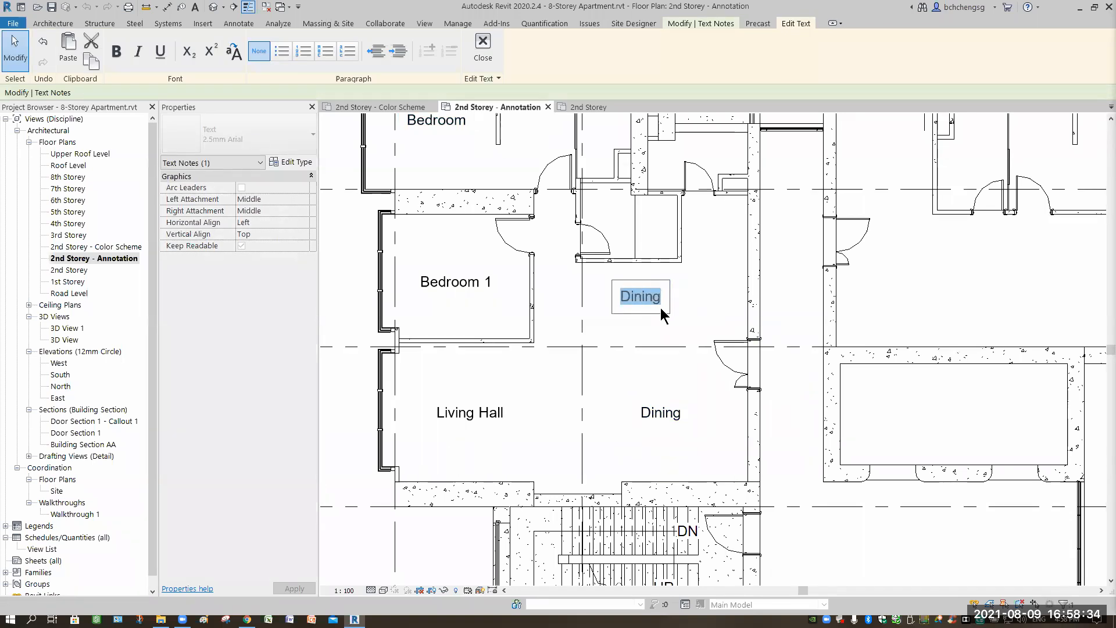
{"action": "left_click", "coordinate": [620, 299]}
{"action": "type", "text": "K"}
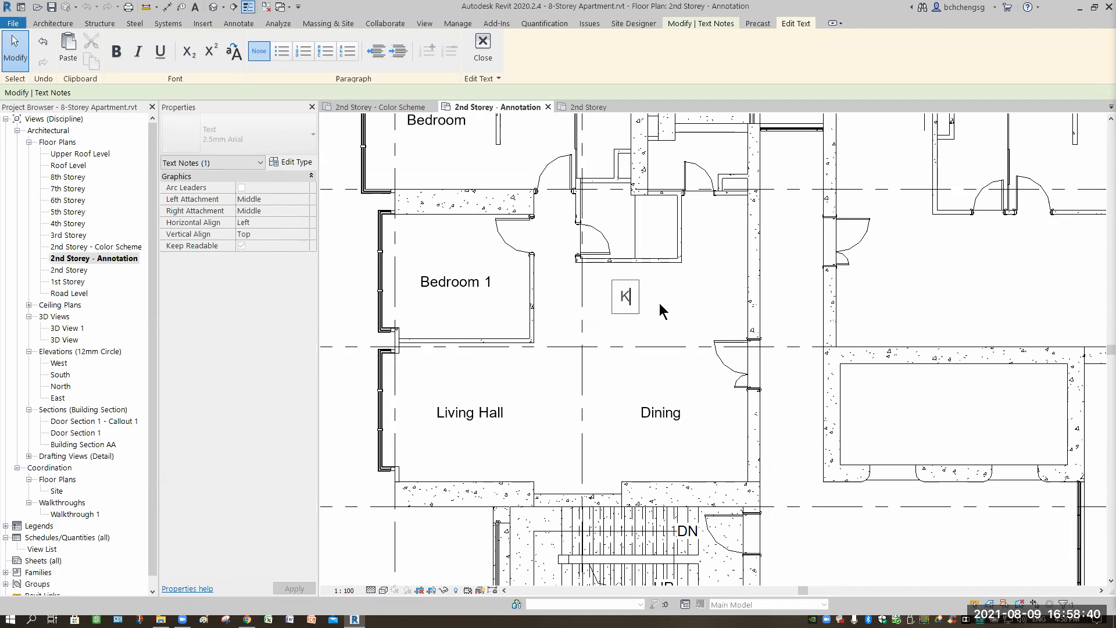
{"action": "type", "text": "itchen"}
{"action": "left_click", "coordinate": [708, 294]}
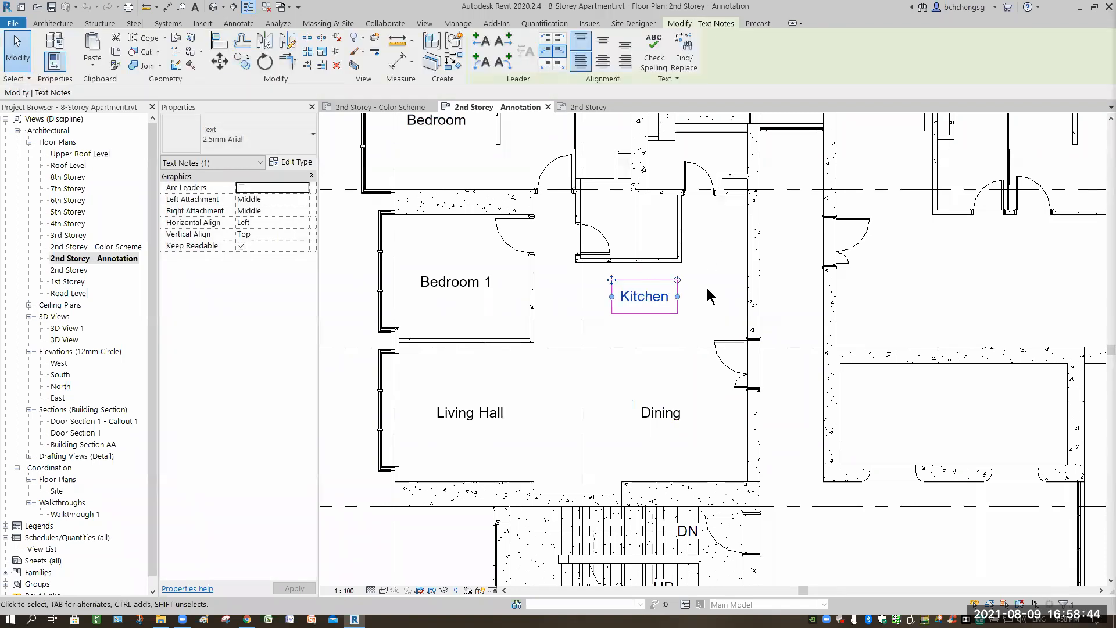
{"action": "key", "text": "Escape"}
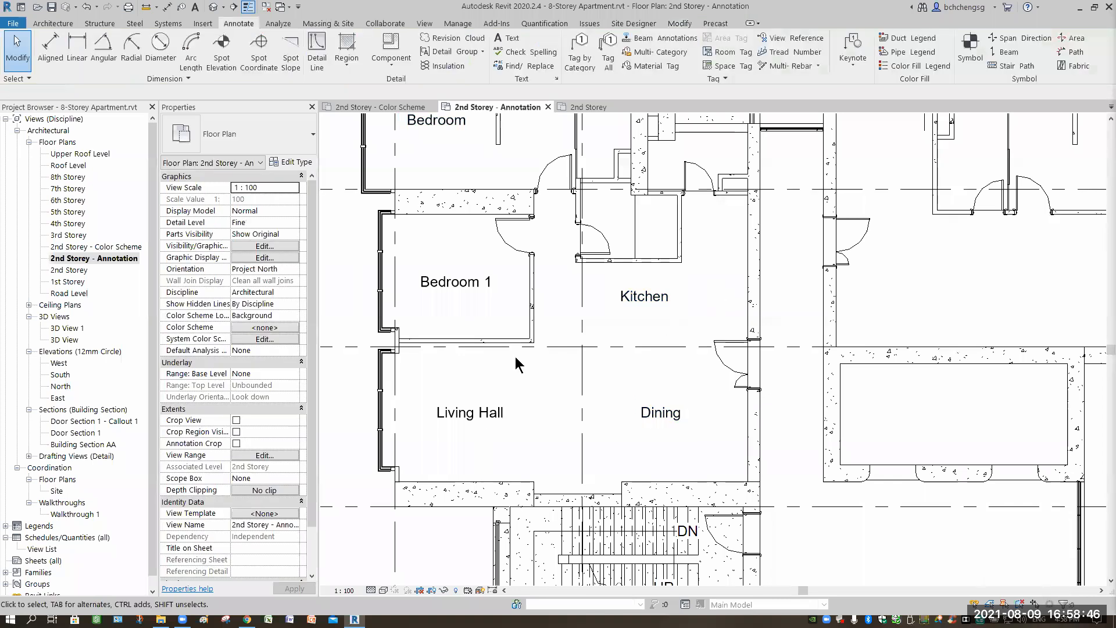
Step: Extend the lettered grid lines A to F upward so their bubbles sit farther from the building
{"action": "scroll", "coordinate": [581, 410], "scroll_direction": "down", "scroll_amount": 4}
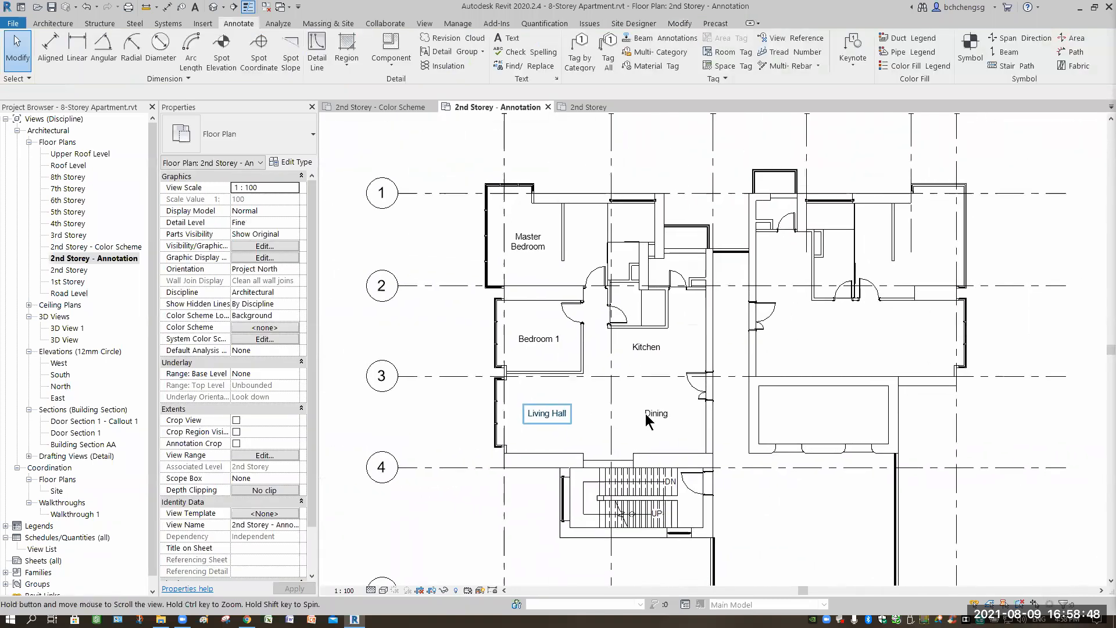
{"action": "scroll", "coordinate": [628, 321], "scroll_direction": "down", "scroll_amount": 1}
{"action": "middle_click_drag", "start_coordinate": [586, 175], "coordinate": [542, 279]}
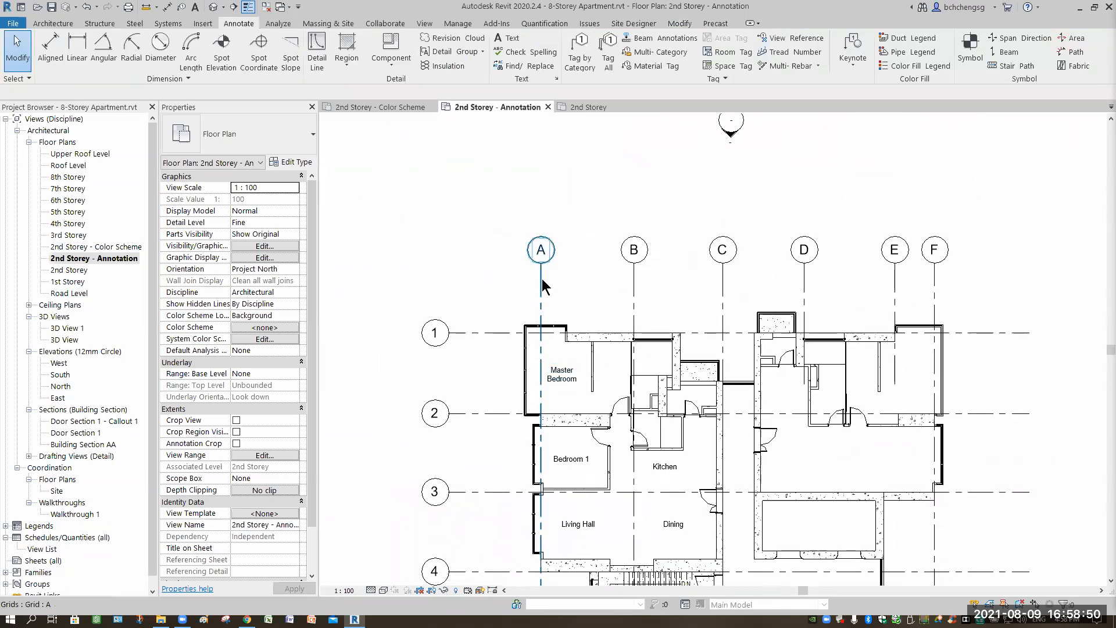
{"action": "left_click", "coordinate": [541, 273]}
{"action": "left_click_drag", "start_coordinate": [542, 238], "coordinate": [469, 357]}
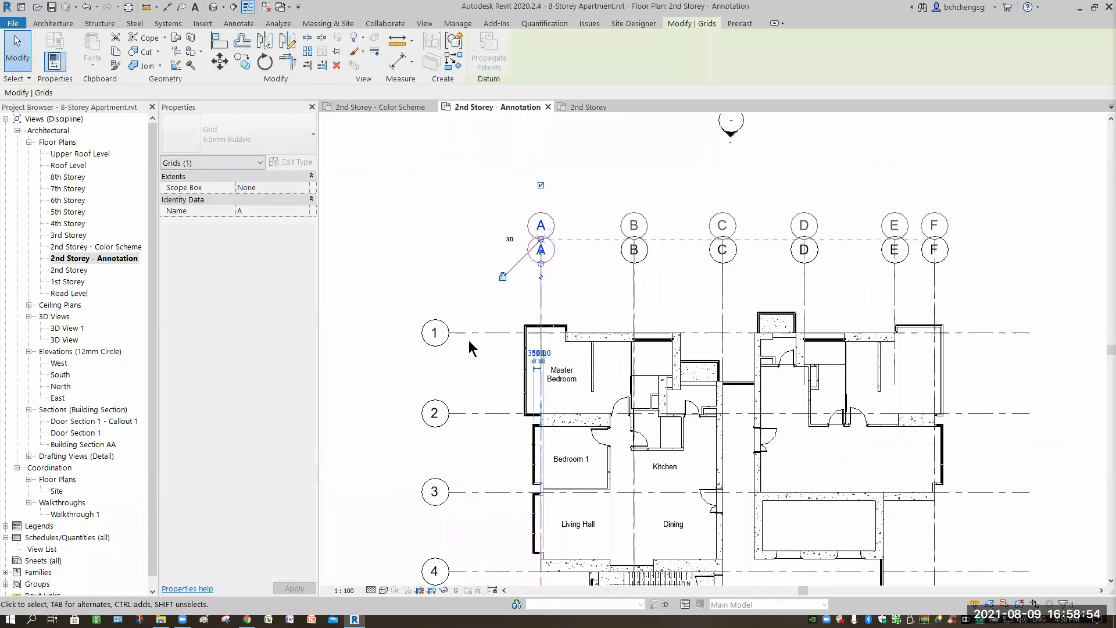
{"action": "key", "text": "Escape"}
{"action": "key", "text": "Escape"}
Step: Extend the numbered grid lines to the left so their bubbles sit farther from the building
{"action": "left_click", "coordinate": [443, 336]}
{"action": "left_click_drag", "start_coordinate": [423, 333], "coordinate": [422, 333]}
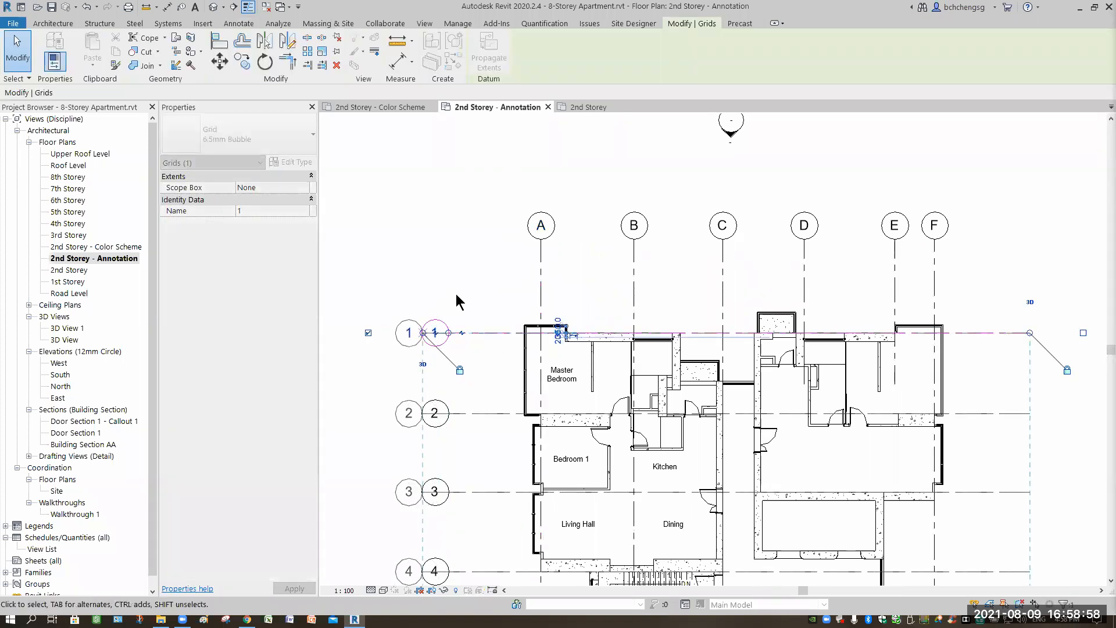
{"action": "left_click", "coordinate": [480, 393]}
{"action": "middle_click_drag", "start_coordinate": [515, 376], "coordinate": [529, 264]}
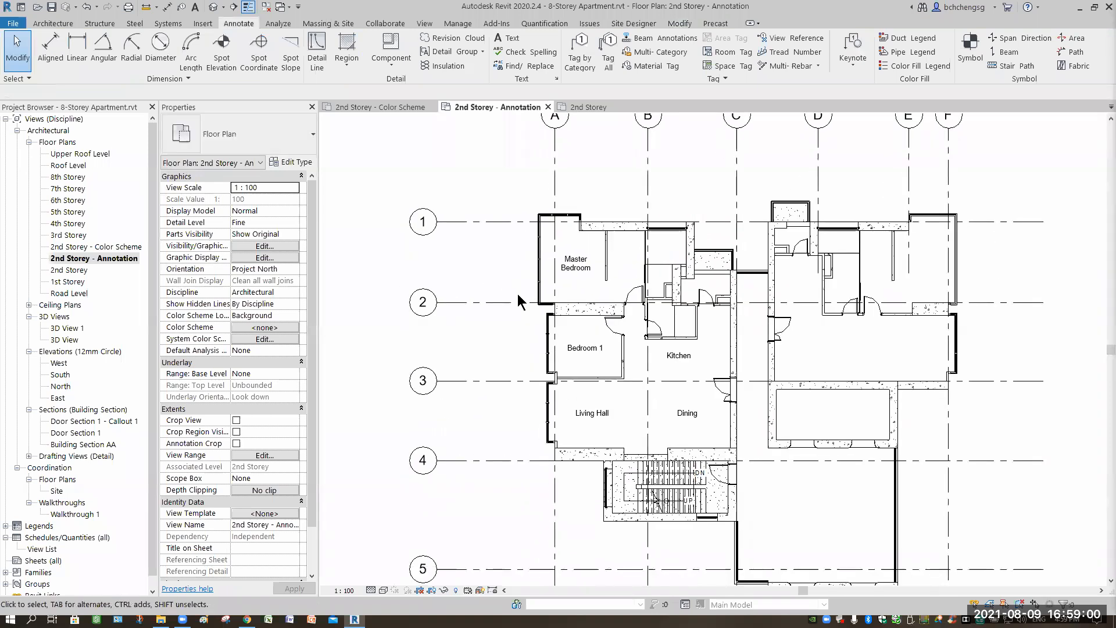
Step: Place an overall aligned dimension between grids 1 and 5, just right of the numbered grid bubbles
{"action": "middle_click_drag", "start_coordinate": [472, 239], "coordinate": [472, 273]}
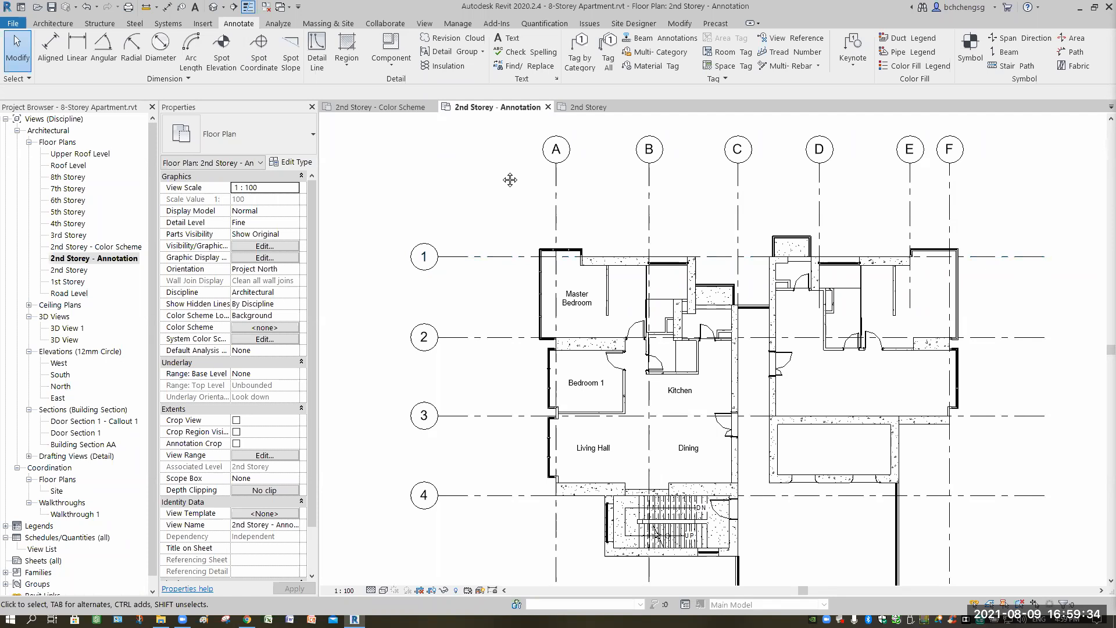
{"action": "scroll", "coordinate": [497, 156], "scroll_direction": "up", "scroll_amount": 2}
{"action": "left_click", "coordinate": [50, 46]}
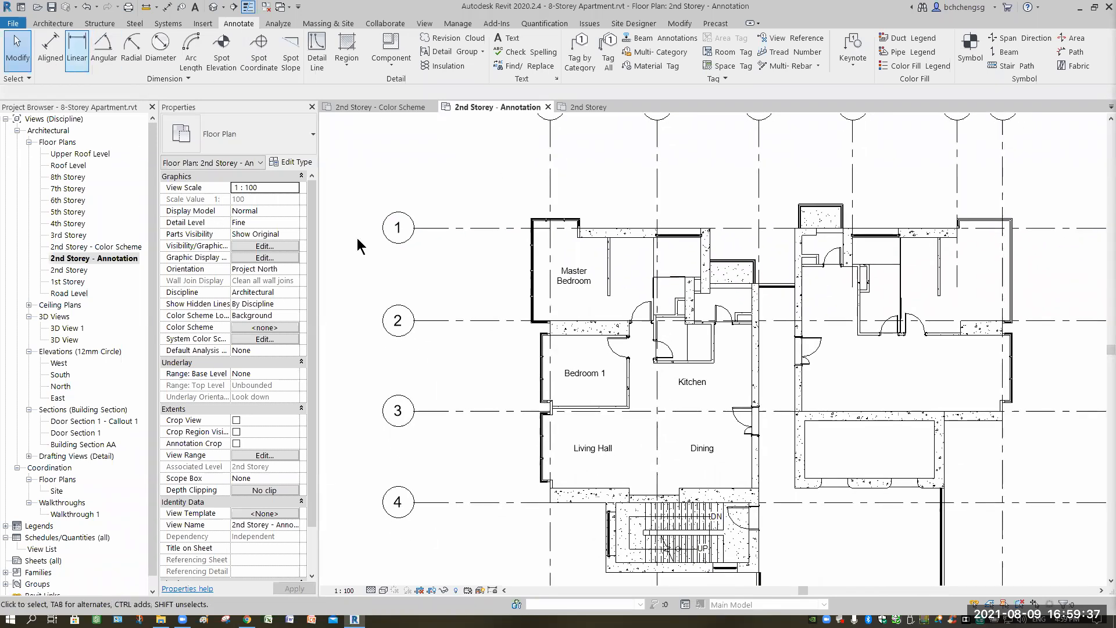
{"action": "left_click", "coordinate": [423, 227]}
{"action": "middle_click_drag", "start_coordinate": [442, 496], "coordinate": [508, 307]}
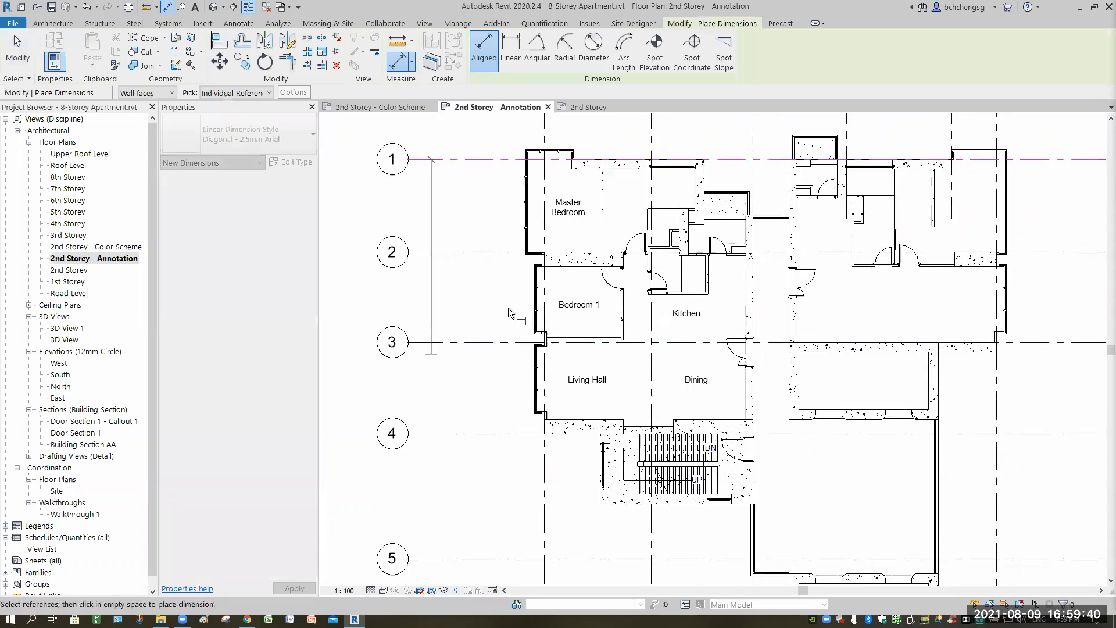
{"action": "scroll", "coordinate": [506, 410], "scroll_direction": "down", "scroll_amount": 2}
{"action": "left_click", "coordinate": [506, 412]}
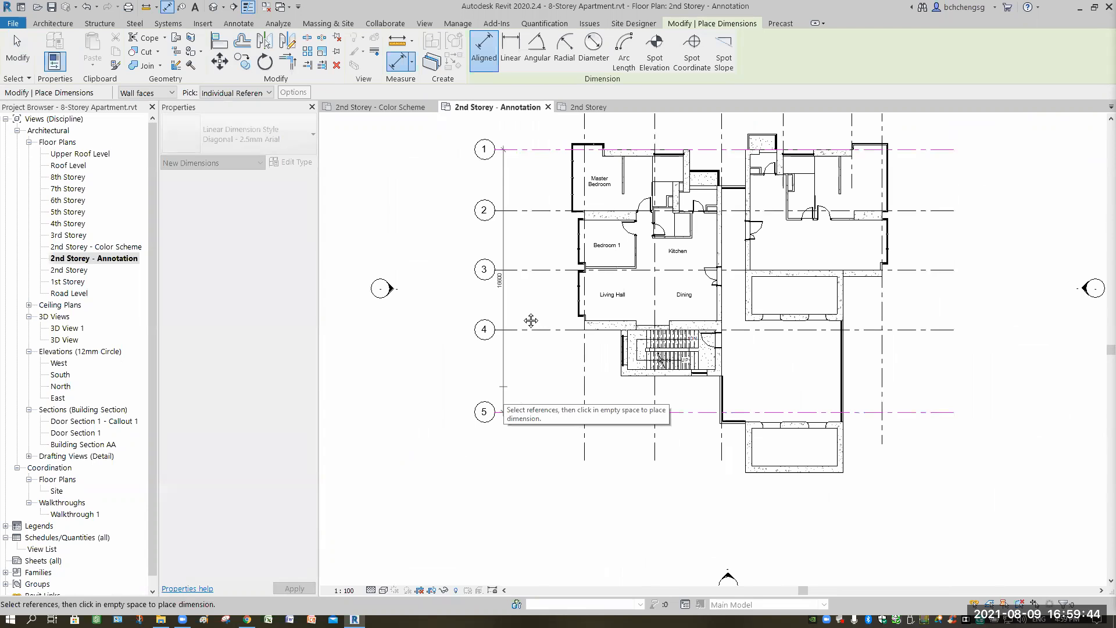
{"action": "left_click", "coordinate": [503, 387]}
Step: Place a chained aligned dimension through grids 1, 2, 3, 4 and 5, just inside the overall dimension
{"action": "middle_click_drag", "start_coordinate": [525, 153], "coordinate": [536, 226]}
{"action": "left_click", "coordinate": [536, 224]}
{"action": "left_click", "coordinate": [540, 284]}
{"action": "left_click", "coordinate": [543, 343]}
{"action": "left_click", "coordinate": [541, 402]}
{"action": "left_click", "coordinate": [542, 484]}
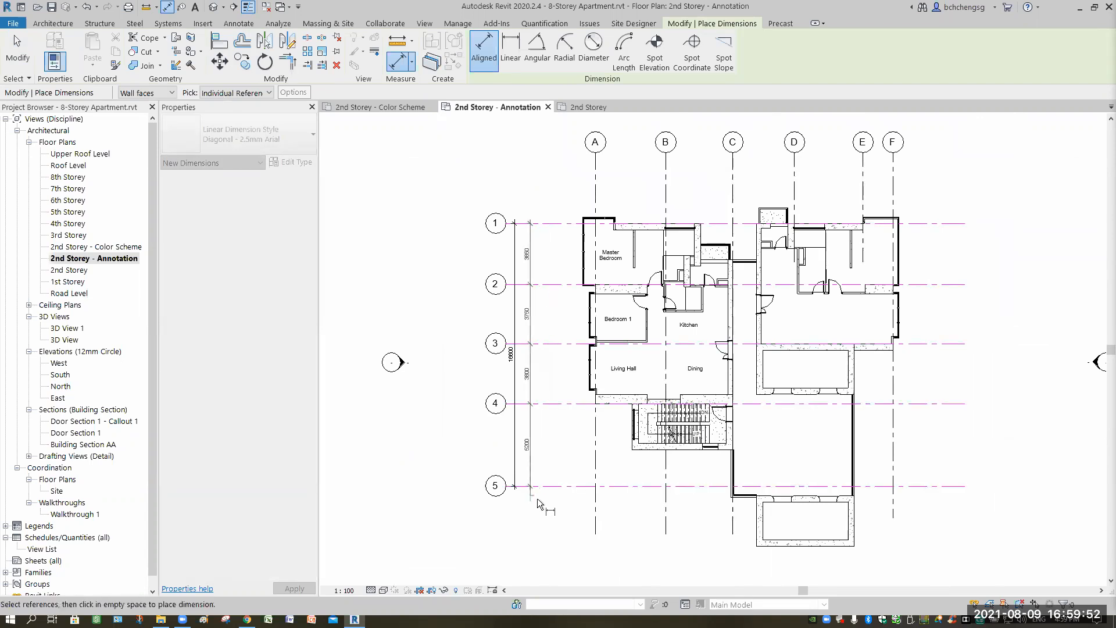
{"action": "scroll", "coordinate": [537, 497], "scroll_direction": "up", "scroll_amount": 2}
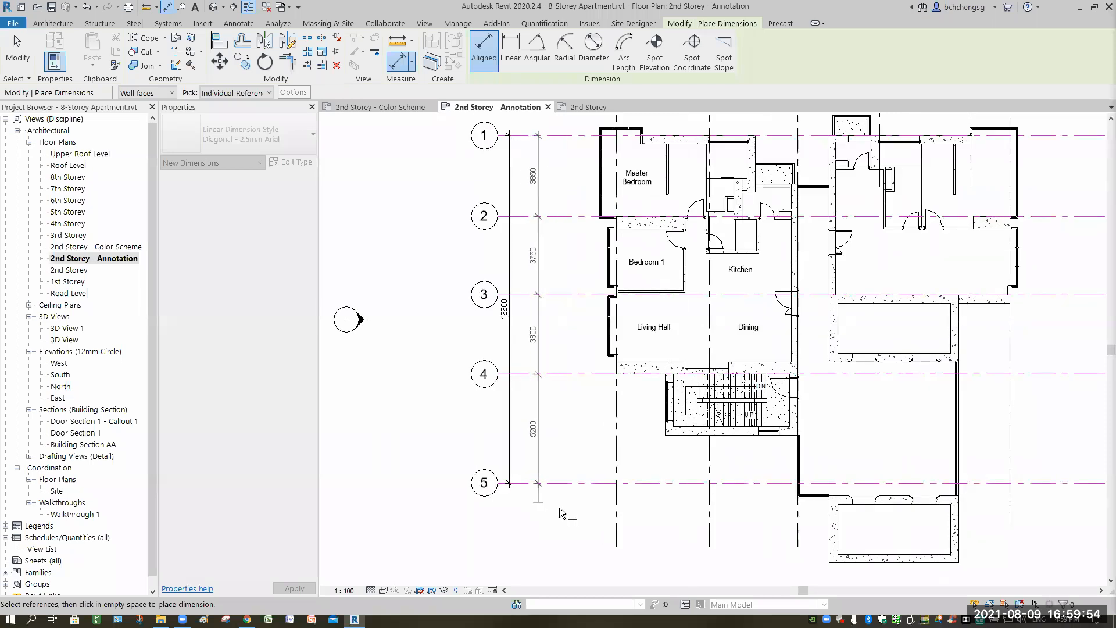
{"action": "left_click", "coordinate": [531, 503]}
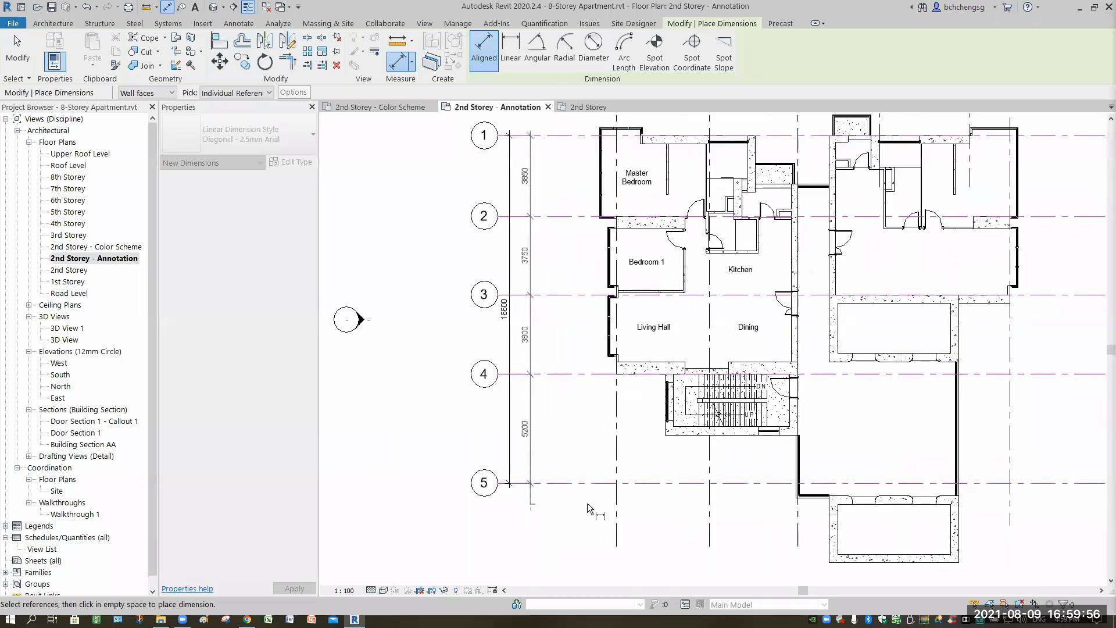
Step: Start another aligned dimension chain at grid 1, continuing through grid 2 and the lower face of the concrete column above Bedroom 1
{"action": "middle_click_drag", "start_coordinate": [573, 422], "coordinate": [577, 458]}
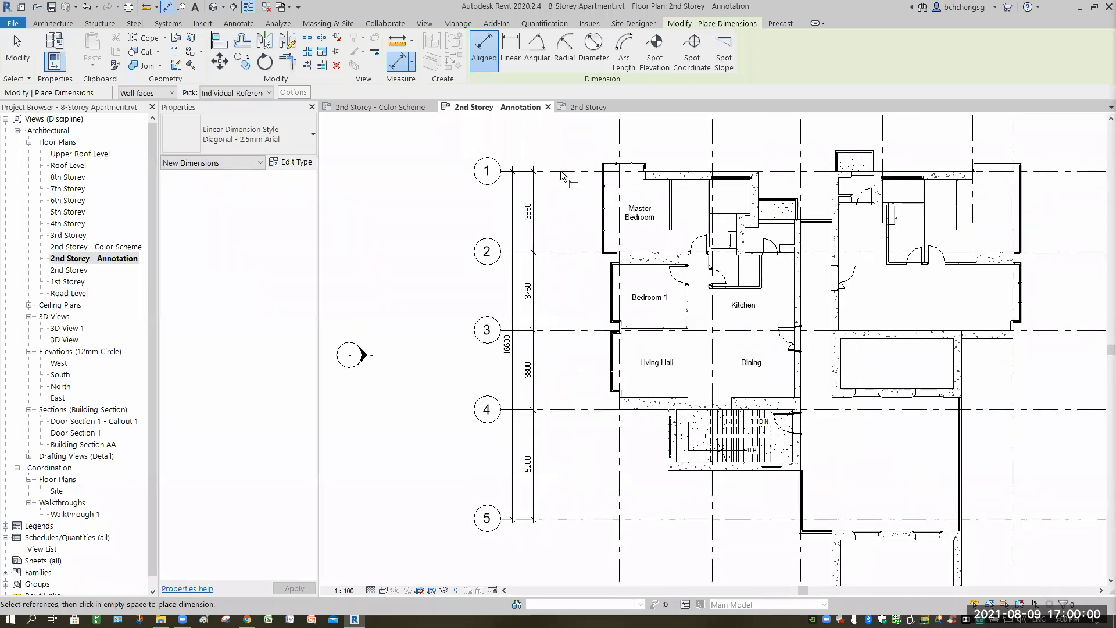
{"action": "scroll", "coordinate": [559, 175], "scroll_direction": "up", "scroll_amount": 1}
{"action": "scroll", "coordinate": [548, 177], "scroll_direction": "up", "scroll_amount": 1}
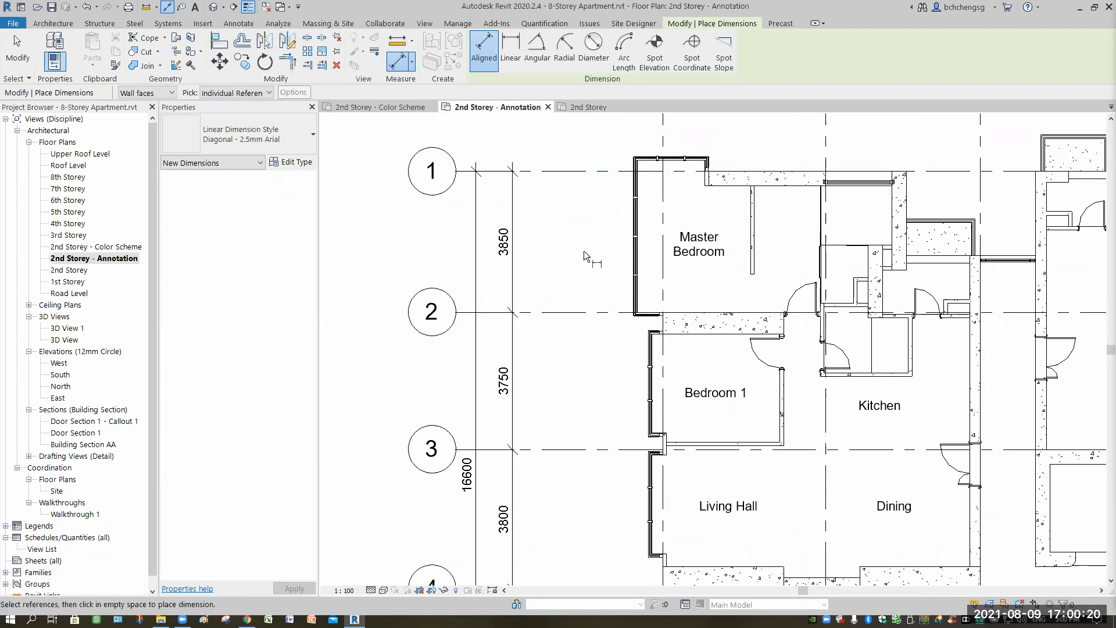
{"action": "left_click", "coordinate": [551, 172]}
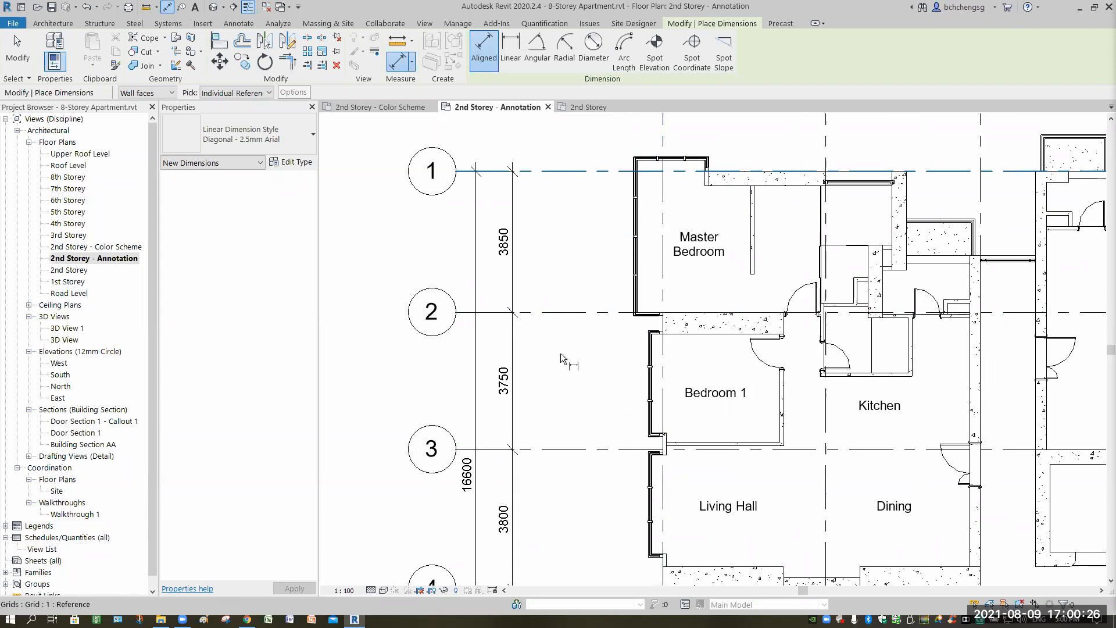
{"action": "middle_click_drag", "start_coordinate": [661, 438], "coordinate": [652, 401]}
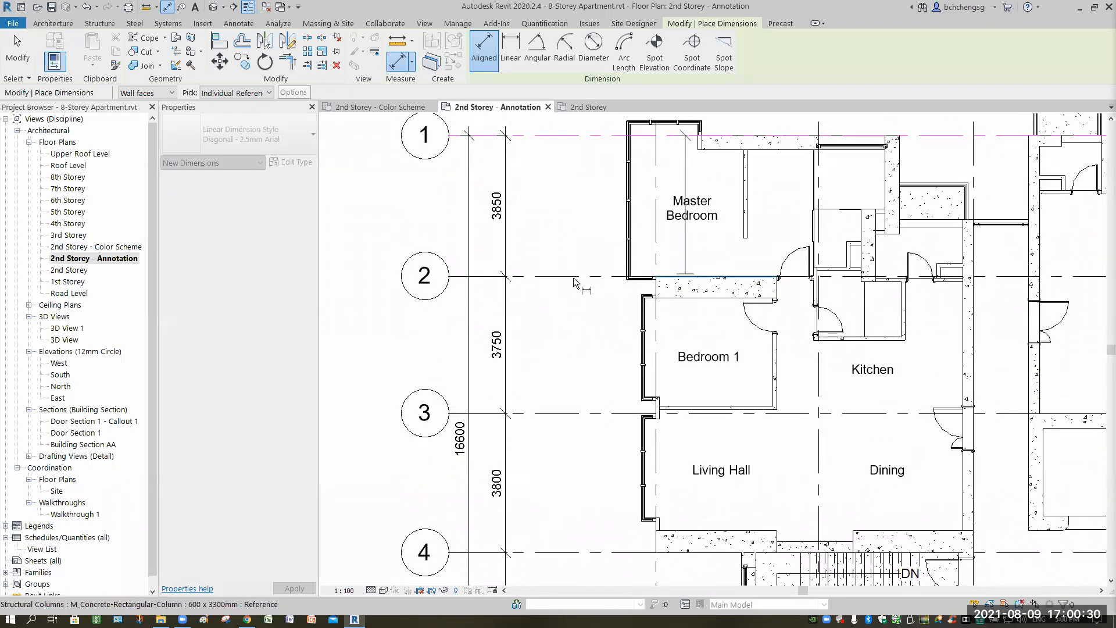
{"action": "left_click", "coordinate": [539, 285]}
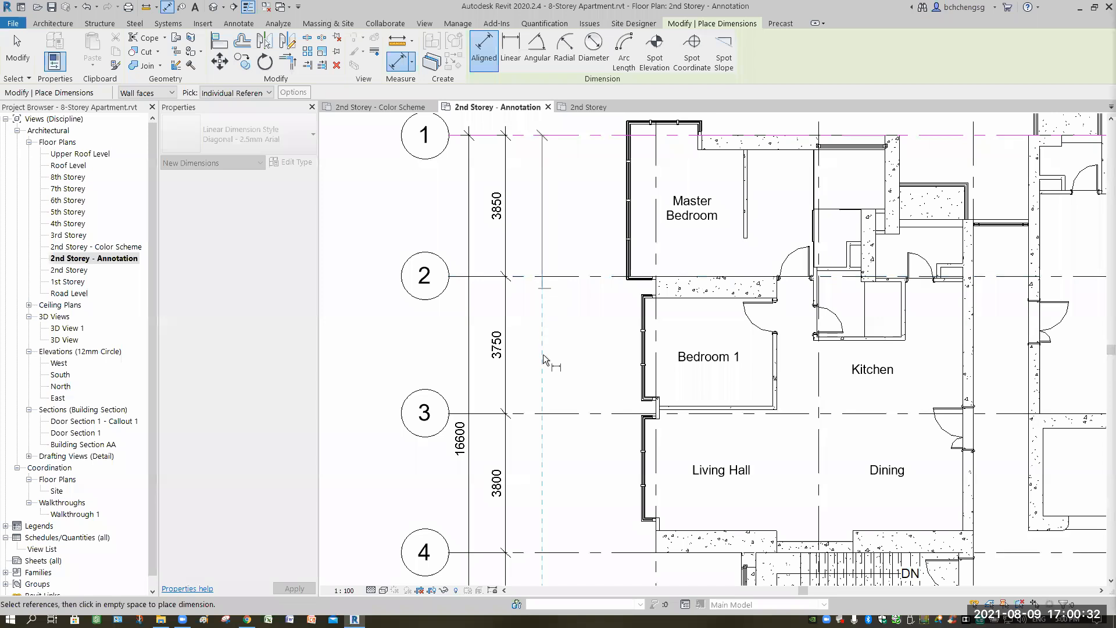
{"action": "middle_click_drag", "start_coordinate": [571, 411], "coordinate": [587, 333]}
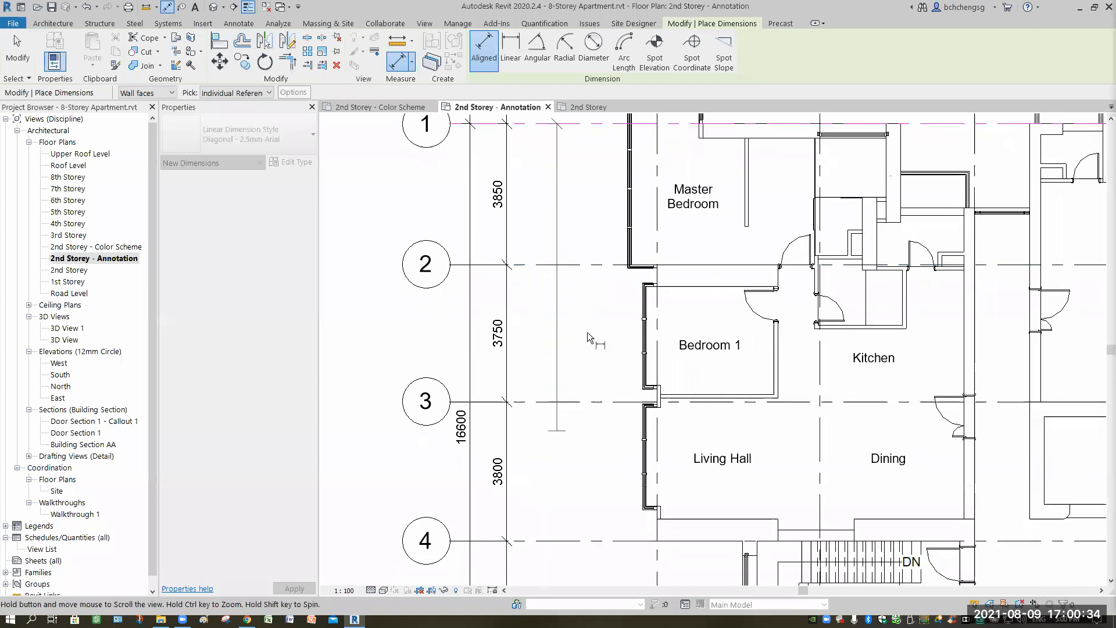
{"action": "scroll", "coordinate": [587, 332], "scroll_direction": "up", "scroll_amount": 1}
{"action": "scroll", "coordinate": [587, 332], "scroll_direction": "up", "scroll_amount": 2}
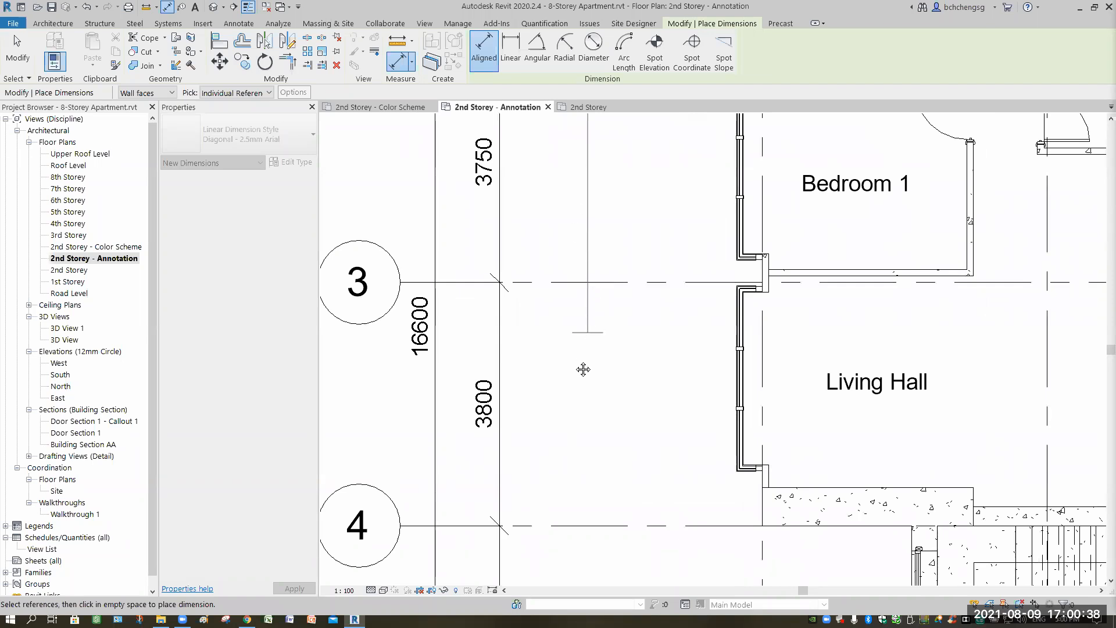
{"action": "scroll", "coordinate": [581, 332], "scroll_direction": "down", "scroll_amount": 3}
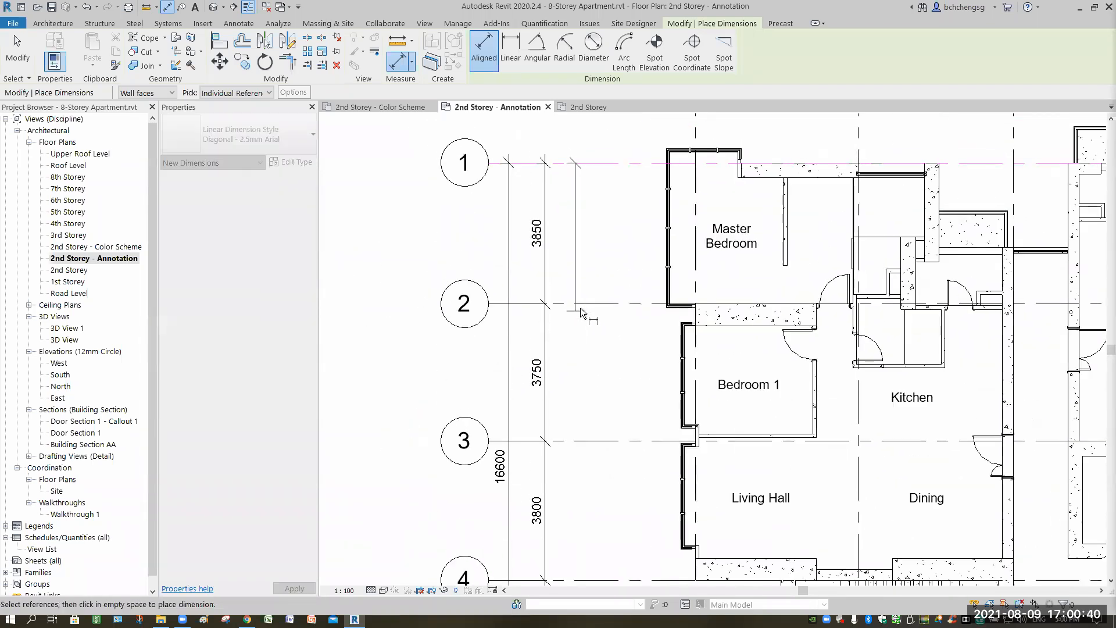
{"action": "middle_click_drag", "start_coordinate": [620, 411], "coordinate": [627, 337]}
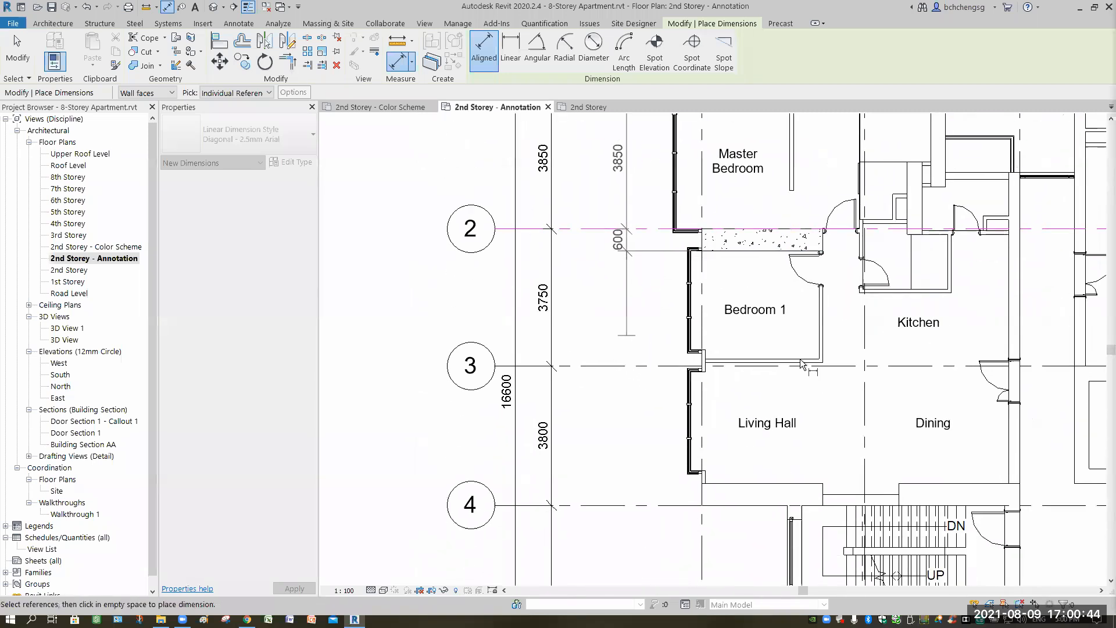
Step: Continue the chain through both faces of the Bedroom 1/Living Hall wall and the column at grid 4, and place it inside the grid dimensions
{"action": "scroll", "coordinate": [801, 363], "scroll_direction": "up", "scroll_amount": 2}
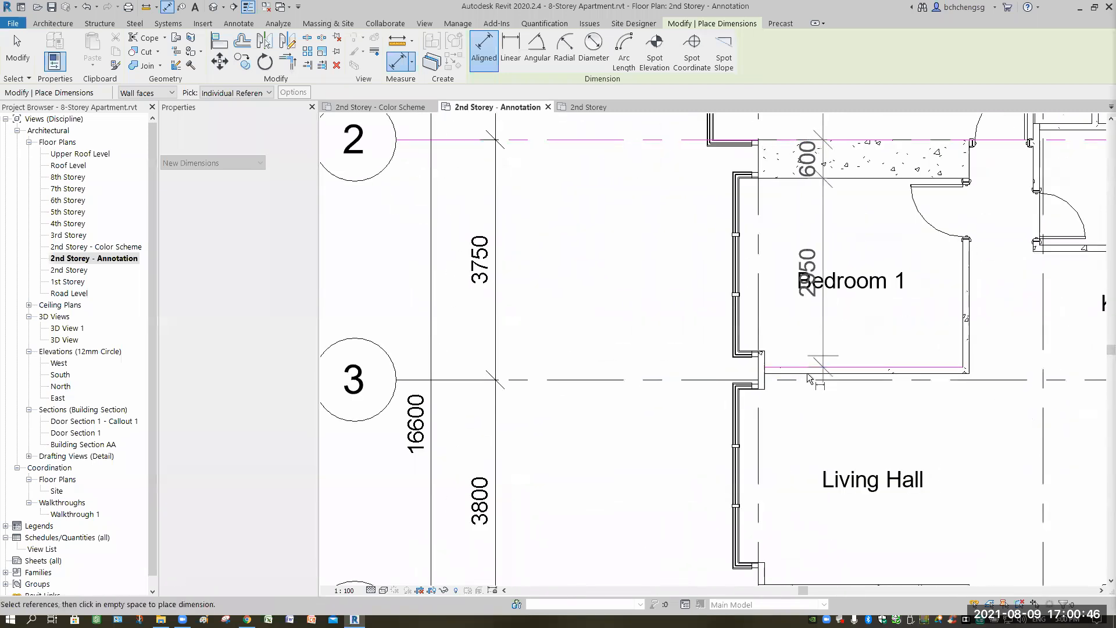
{"action": "left_click", "coordinate": [807, 377]}
{"action": "middle_click_drag", "start_coordinate": [790, 393], "coordinate": [785, 180]}
{"action": "left_click", "coordinate": [780, 372]}
{"action": "left_click", "coordinate": [790, 413]}
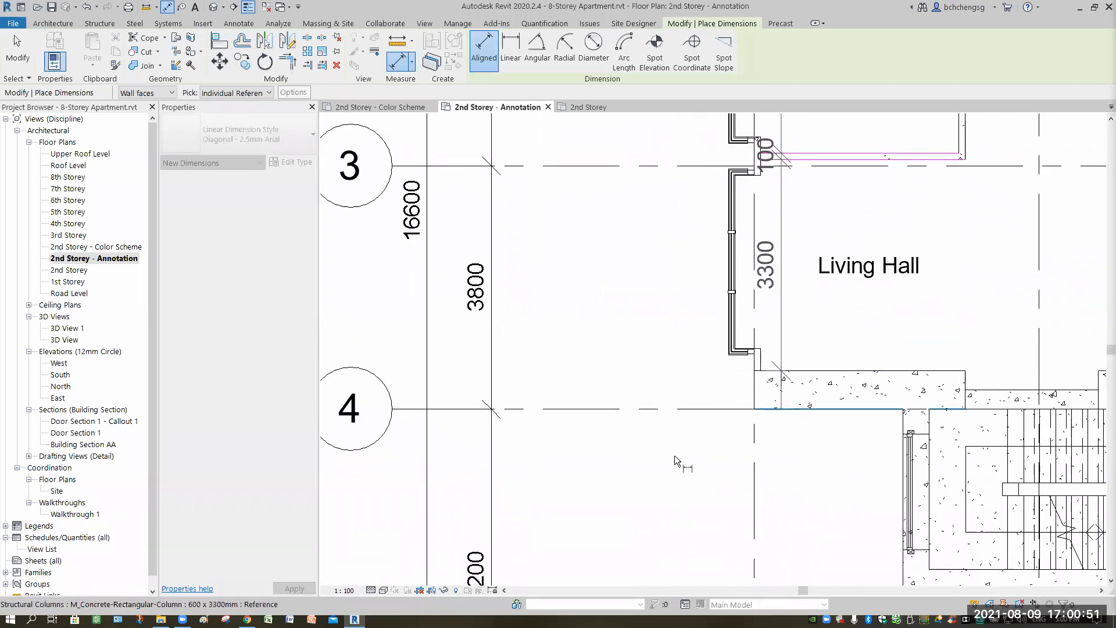
{"action": "left_click", "coordinate": [555, 472]}
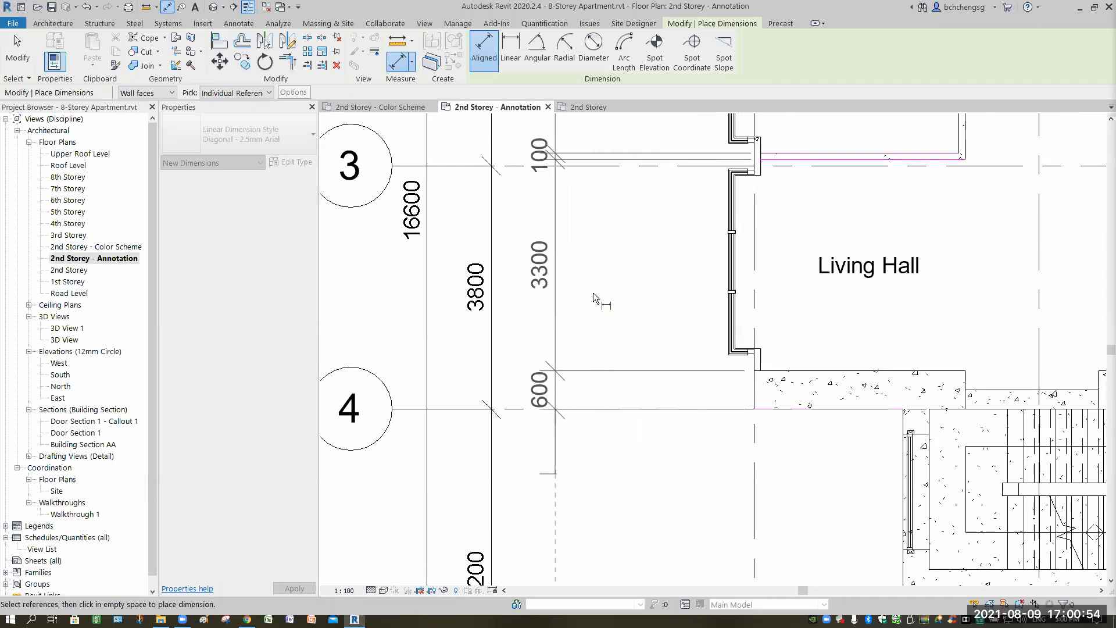
{"action": "scroll", "coordinate": [625, 378], "scroll_direction": "down", "scroll_amount": 5}
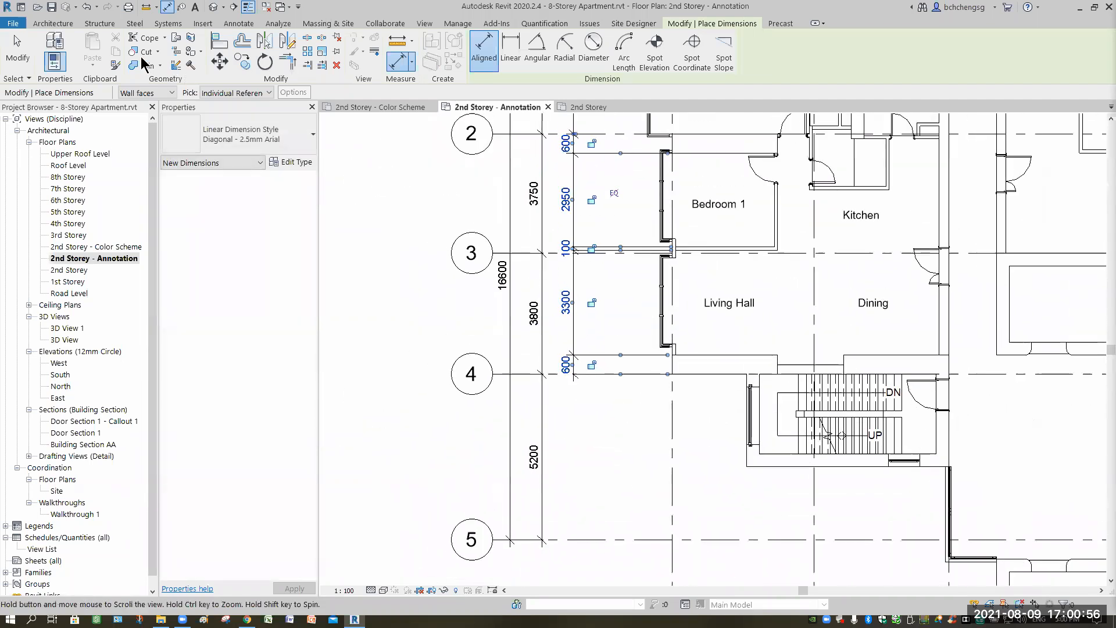
{"action": "left_click", "coordinate": [19, 44]}
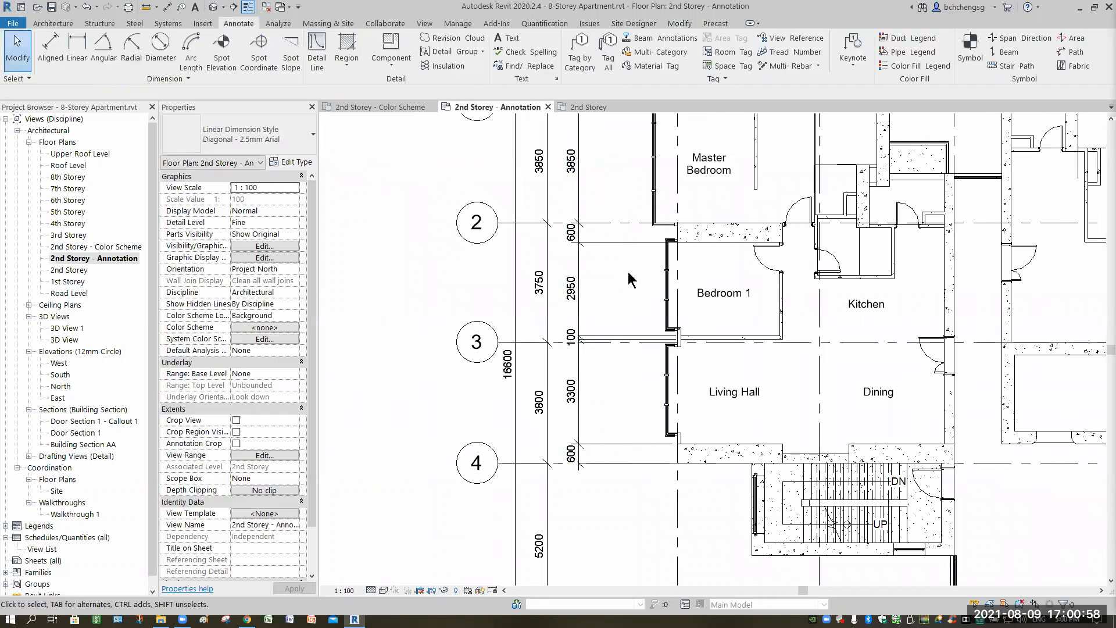
Step: Shorten the chain's witness line at the lower face of the column above Bedroom 1 so it ends near the dimension line
{"action": "scroll", "coordinate": [629, 279], "scroll_direction": "up", "scroll_amount": 2}
{"action": "left_click", "coordinate": [692, 281]}
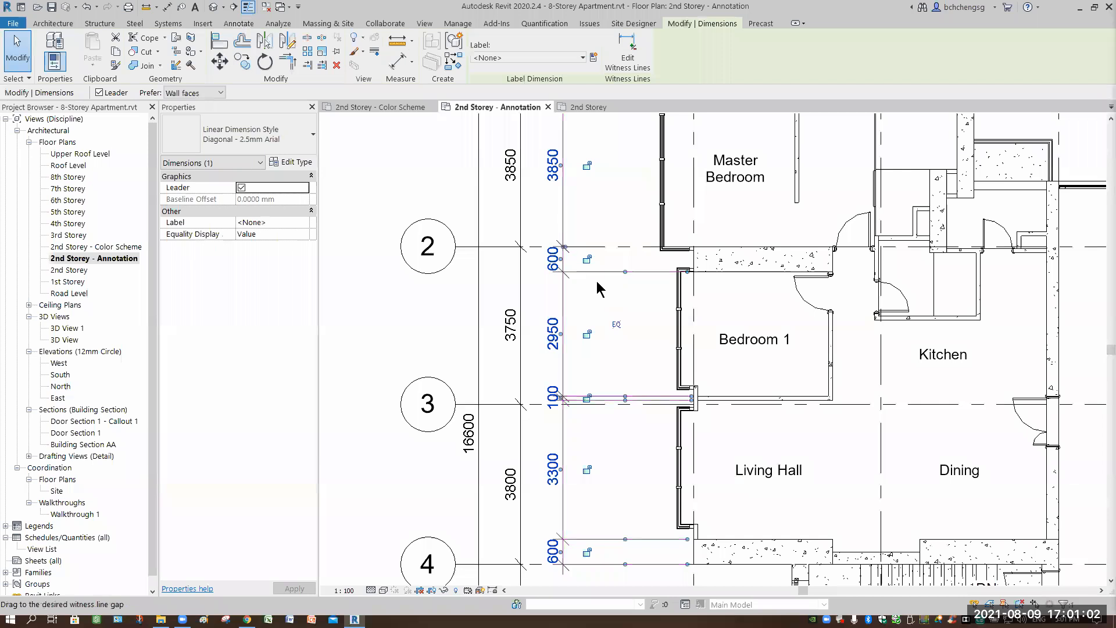
{"action": "left_click", "coordinate": [733, 428]}
{"action": "scroll", "coordinate": [578, 449], "scroll_direction": "up", "scroll_amount": 1}
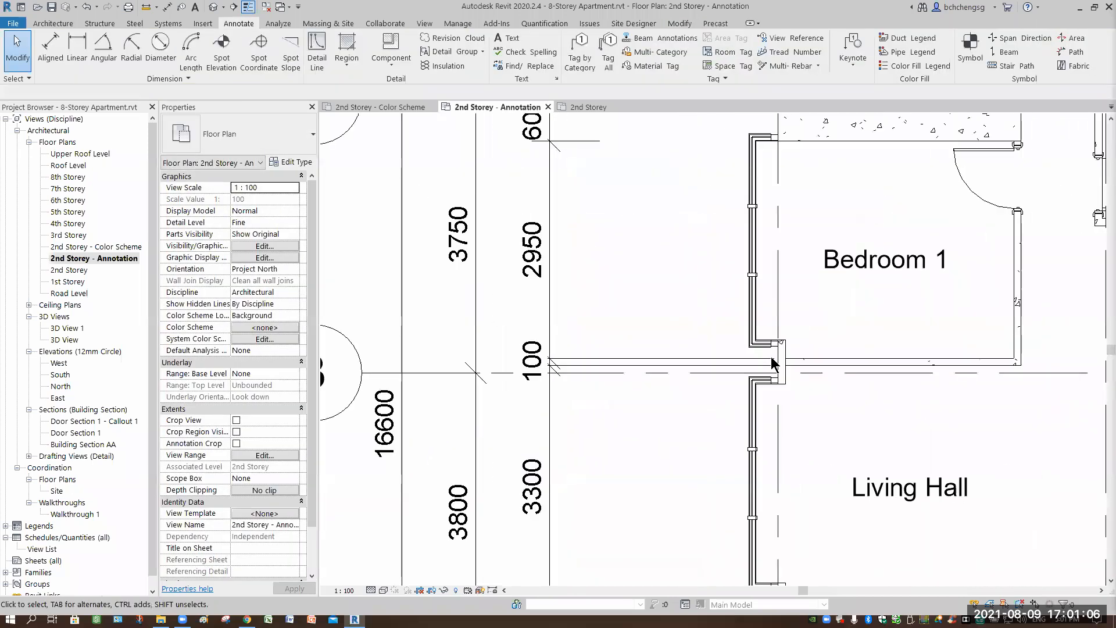
{"action": "scroll", "coordinate": [645, 329], "scroll_direction": "down", "scroll_amount": 3}
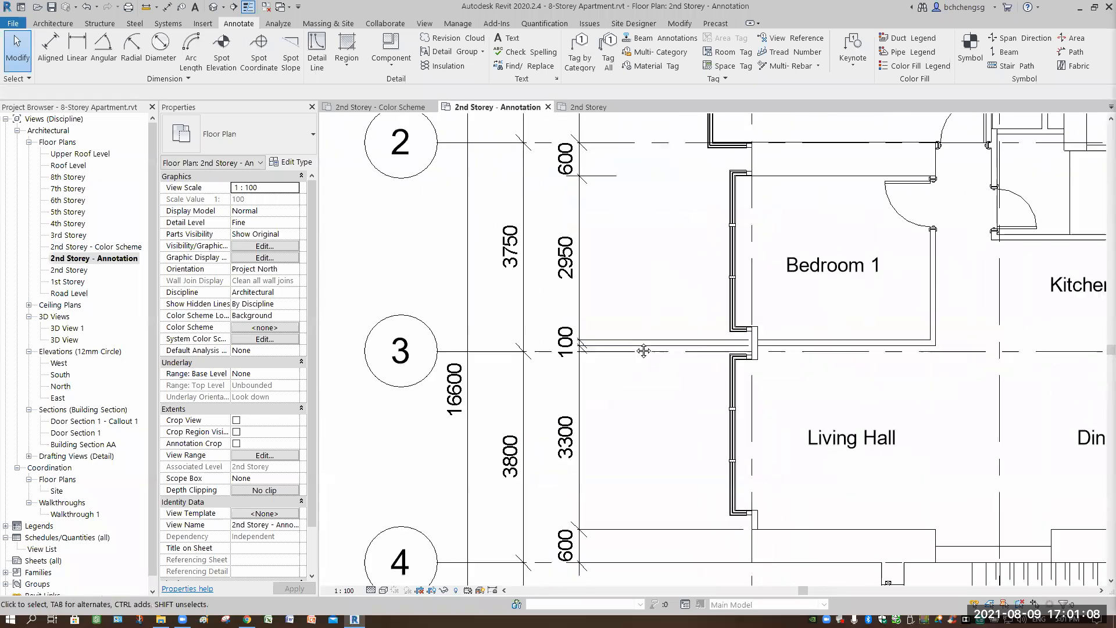
{"action": "middle_click_drag", "start_coordinate": [631, 346], "coordinate": [618, 389]}
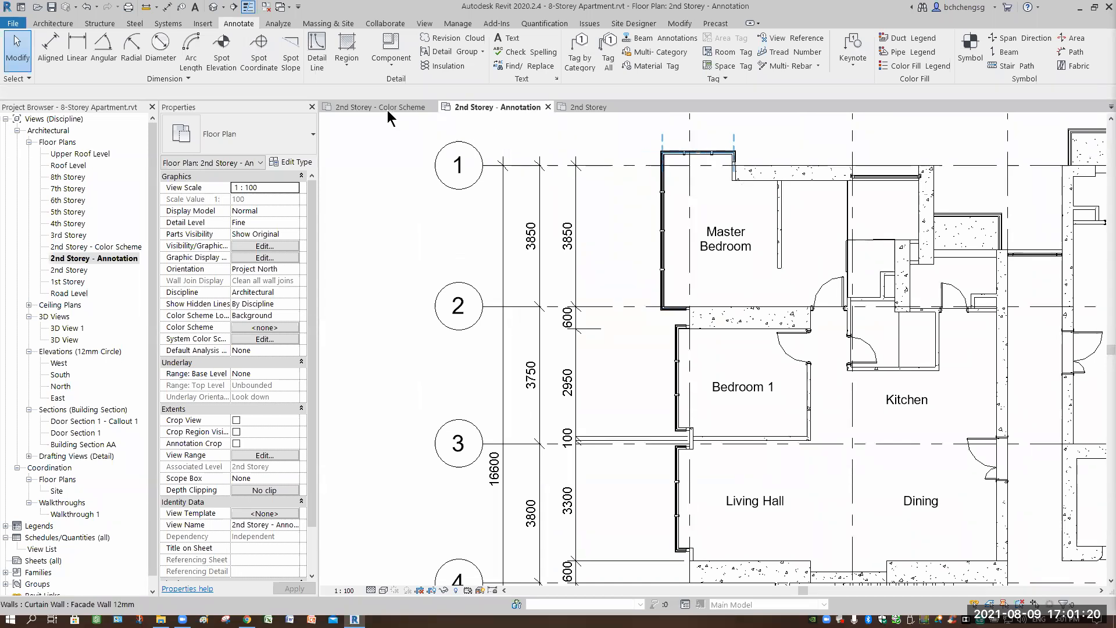
Step: Place a chained aligned dimension above the Master Bedroom facade from grid A through the nearest curtain grid line to the left facade wall
{"action": "left_click", "coordinate": [52, 51]}
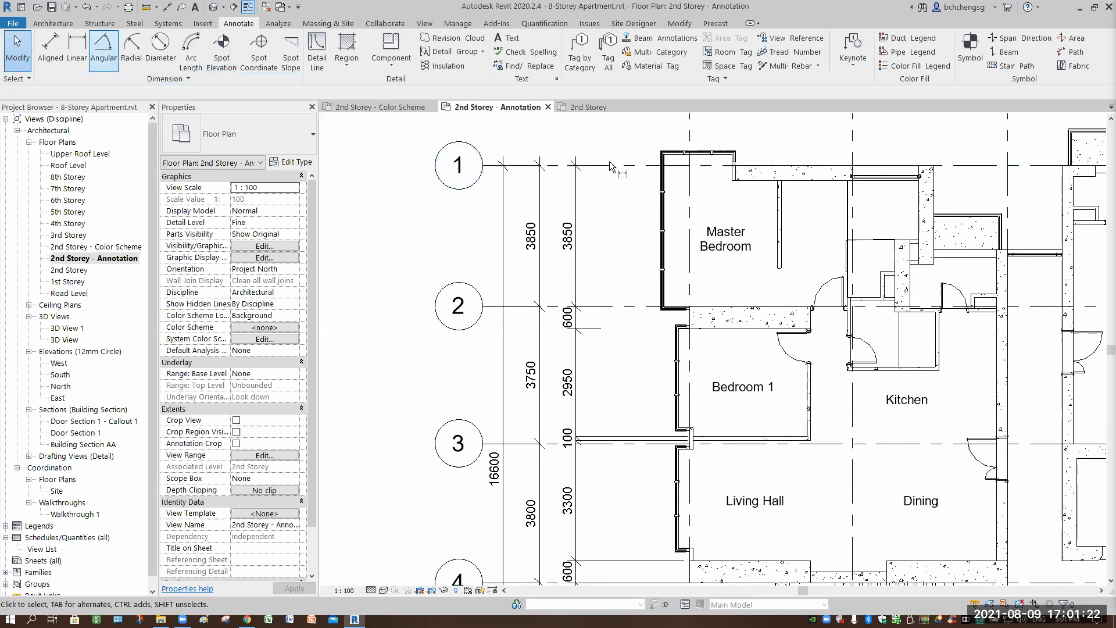
{"action": "scroll", "coordinate": [710, 238], "scroll_direction": "up", "scroll_amount": 5}
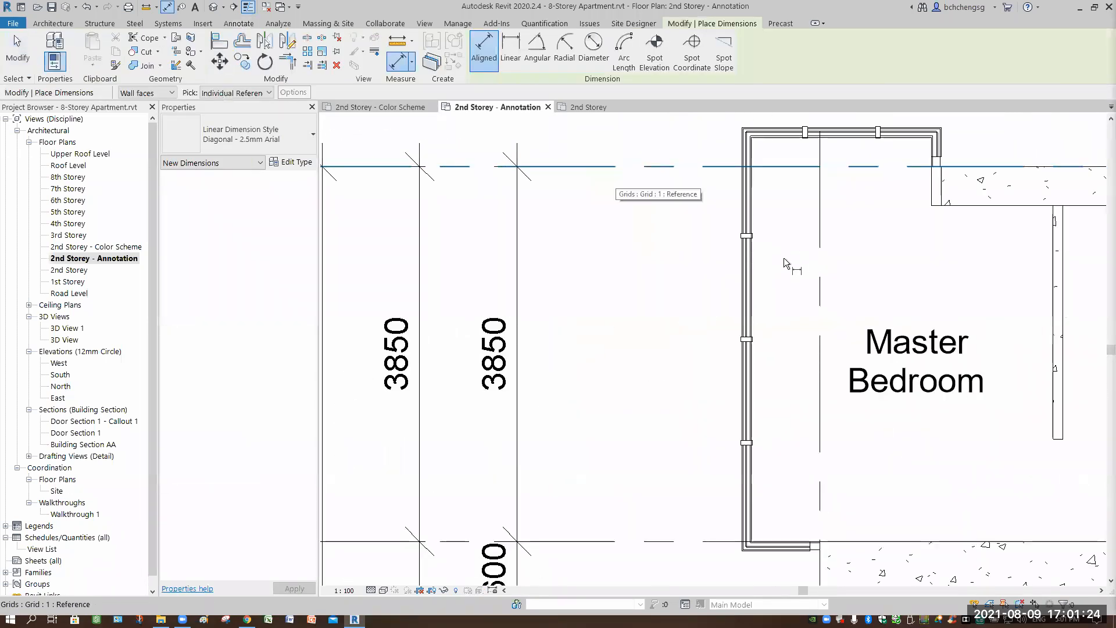
{"action": "scroll", "coordinate": [791, 180], "scroll_direction": "up", "scroll_amount": 1}
{"action": "middle_click_drag", "start_coordinate": [791, 181], "coordinate": [748, 251]}
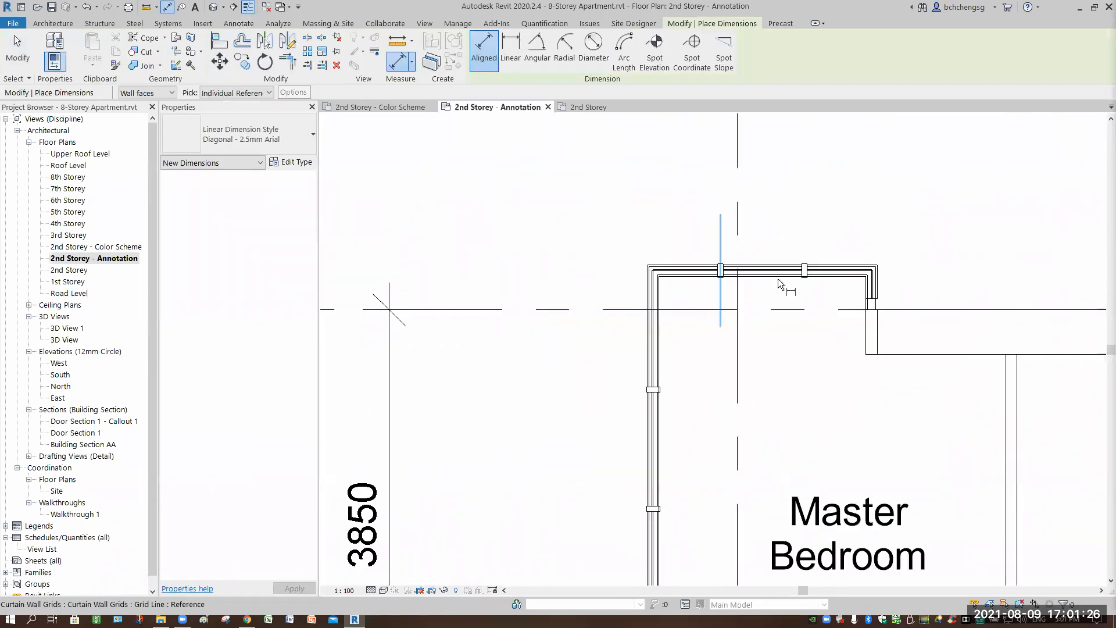
{"action": "mouse_move", "coordinate": [756, 175]}
{"action": "middle_mouse_down"}
{"action": "mouse_move", "coordinate": [745, 231]}
{"action": "mouse_move", "coordinate": [727, 225]}
{"action": "middle_mouse_up"}
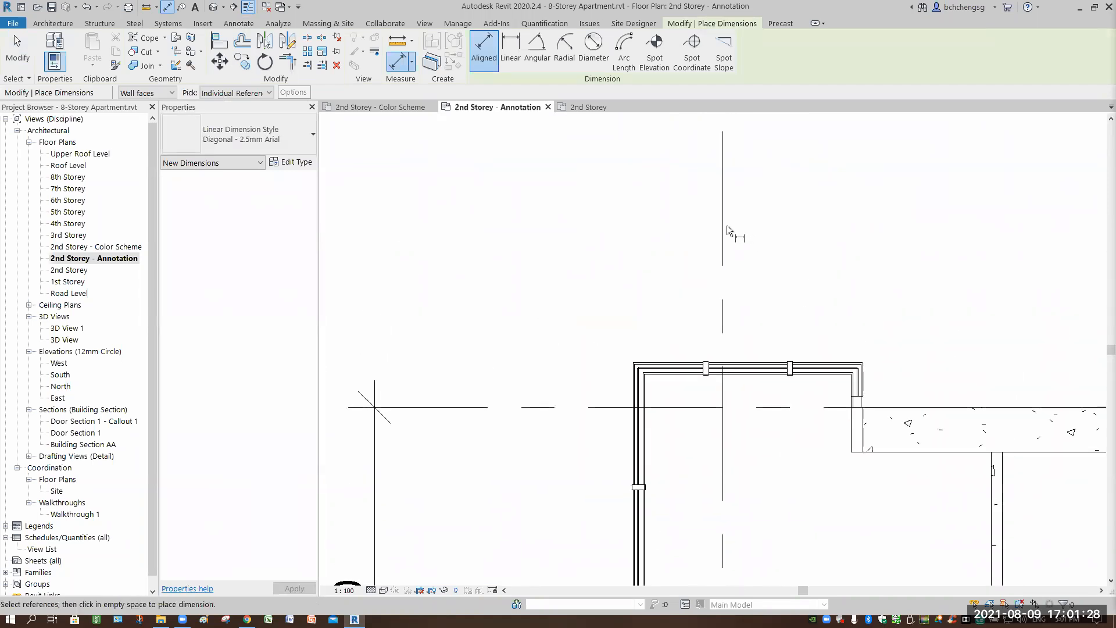
{"action": "left_click", "coordinate": [703, 346]}
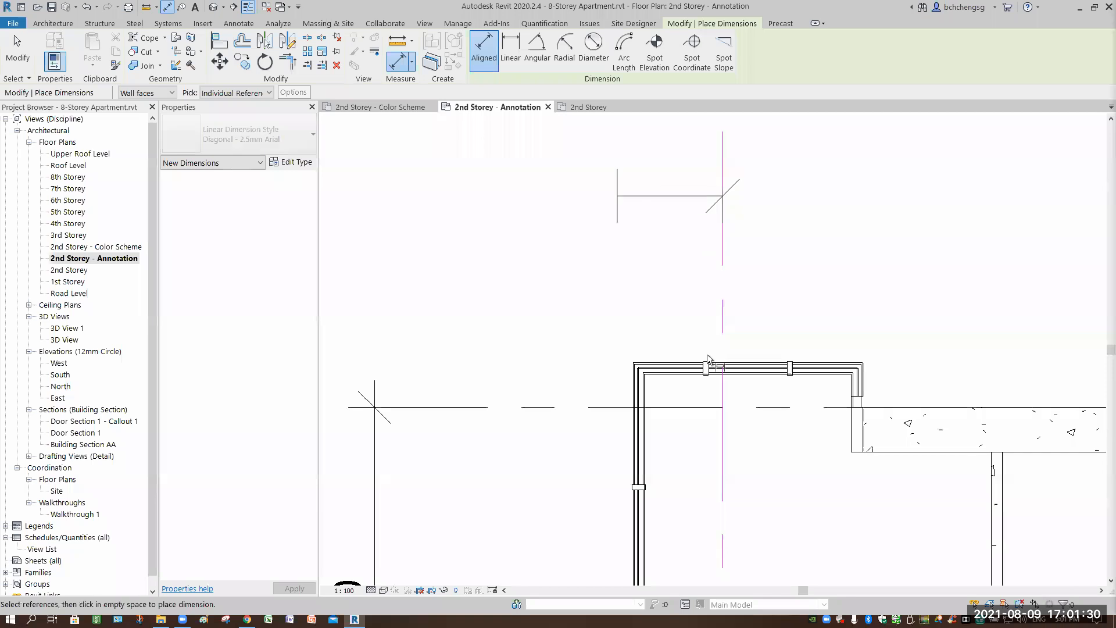
{"action": "left_click", "coordinate": [640, 326]}
{"action": "left_click", "coordinate": [535, 213]}
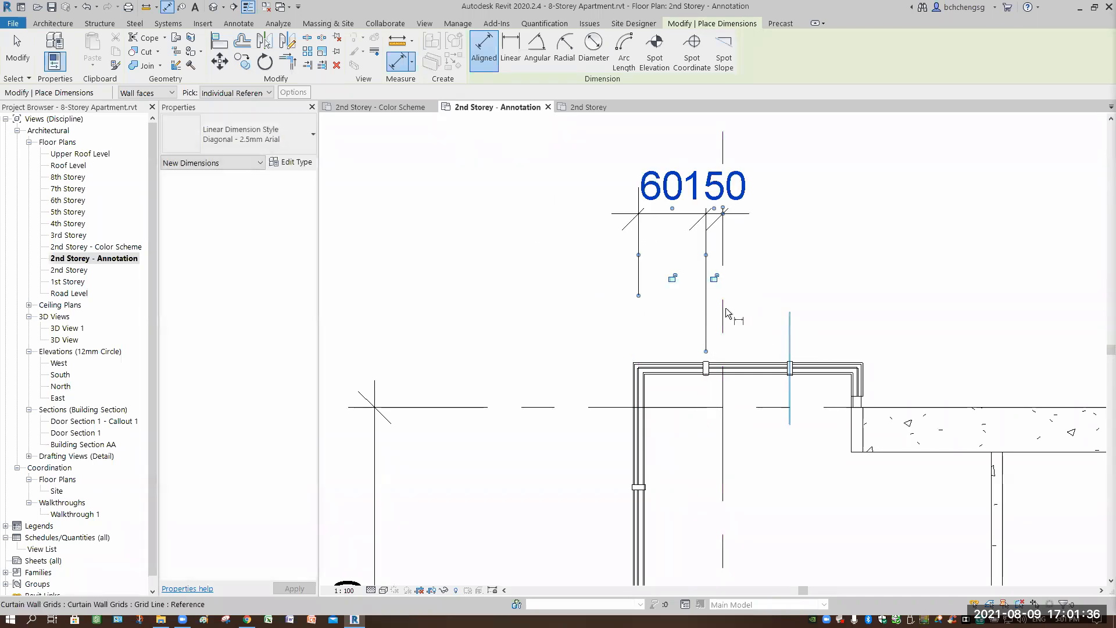
Step: Place a separate aligned dimension chain from grid A through the second curtain grid line to the right end of the Master Bedroom facade
{"action": "left_click", "coordinate": [791, 336]}
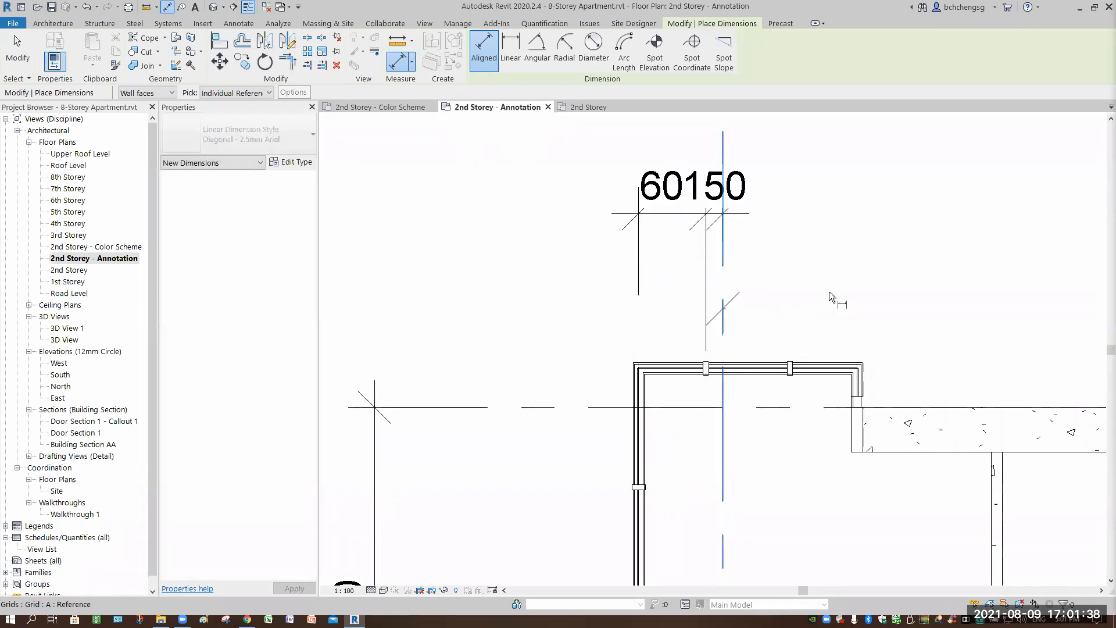
{"action": "left_click", "coordinate": [858, 330]}
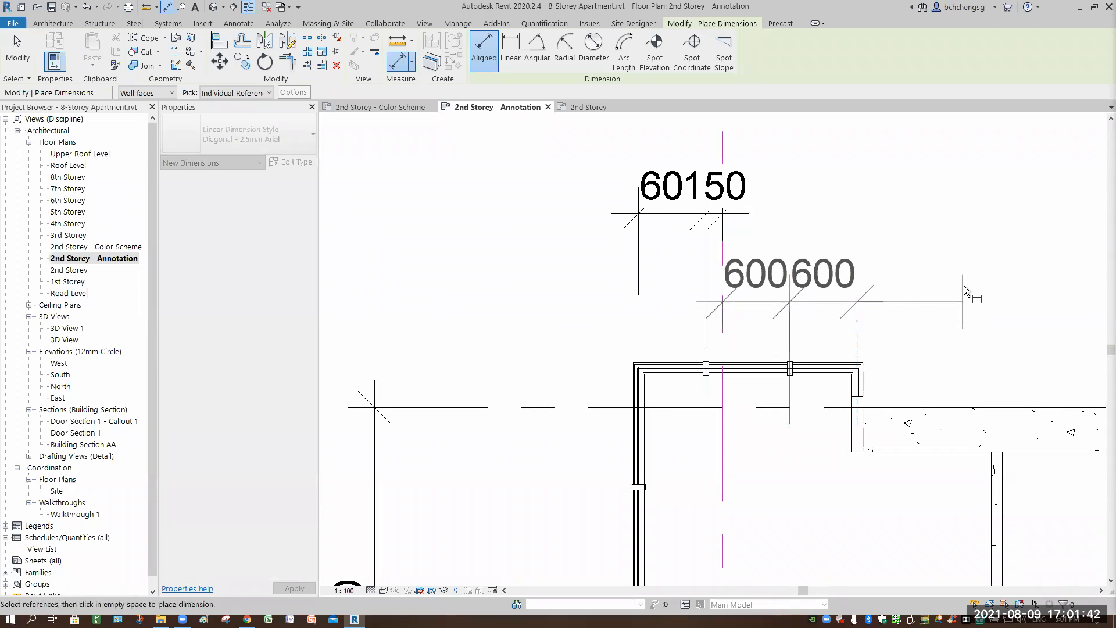
{"action": "left_click", "coordinate": [924, 306]}
{"action": "scroll", "coordinate": [924, 308], "scroll_direction": "down", "scroll_amount": 2}
{"action": "middle_click_drag", "start_coordinate": [27, 15], "coordinate": [7, 24]}
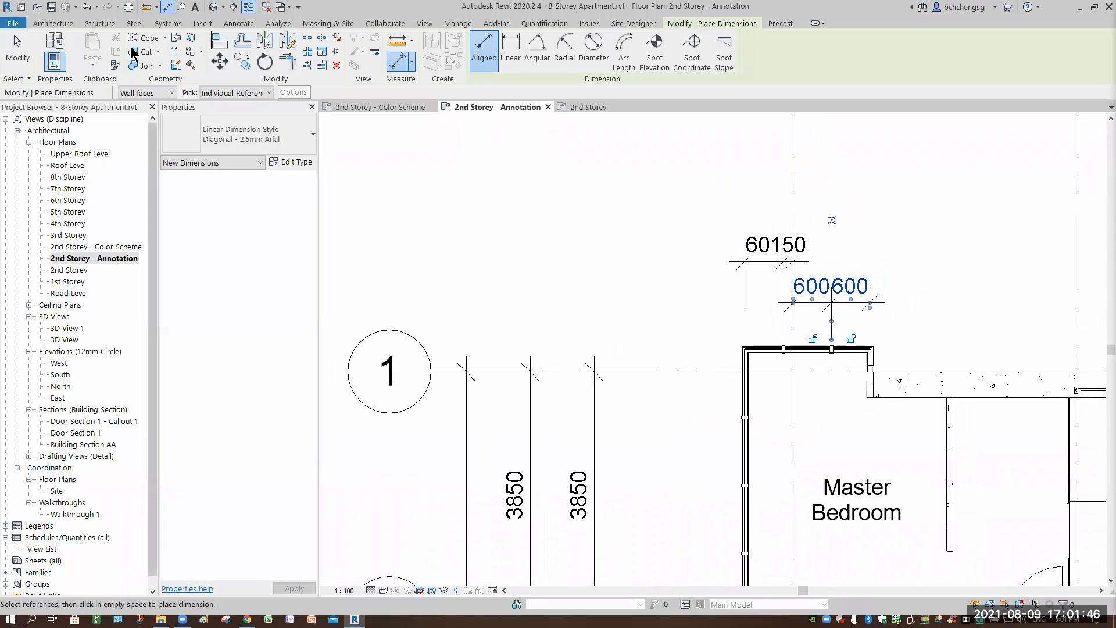
{"action": "key", "text": "Escape"}
{"action": "key", "text": "Escape"}
Step: Move the right-hand facade dimension chain up so it lines up with the chain left of grid A
{"action": "scroll", "coordinate": [819, 298], "scroll_direction": "up", "scroll_amount": 1}
{"action": "scroll", "coordinate": [819, 301], "scroll_direction": "up", "scroll_amount": 1}
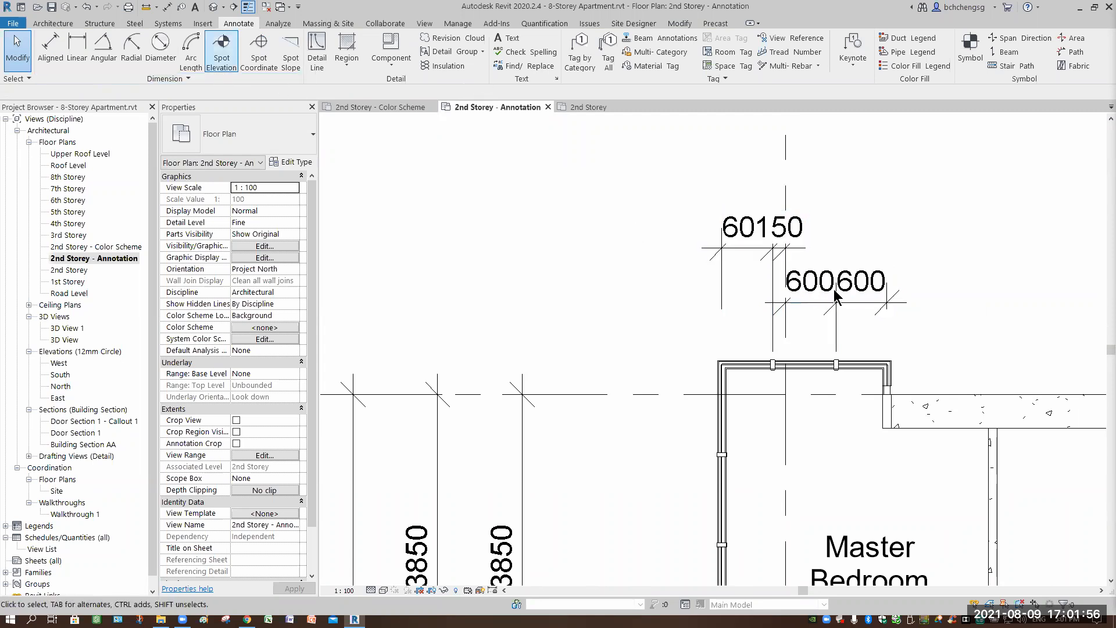
{"action": "left_click", "coordinate": [219, 56]}
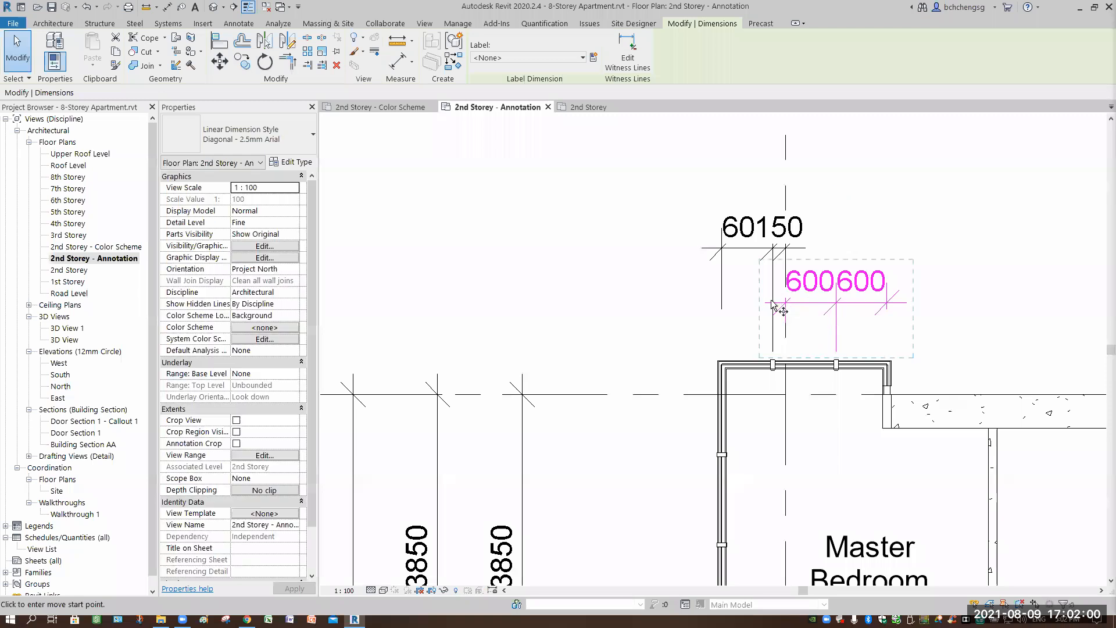
{"action": "left_click", "coordinate": [769, 267]}
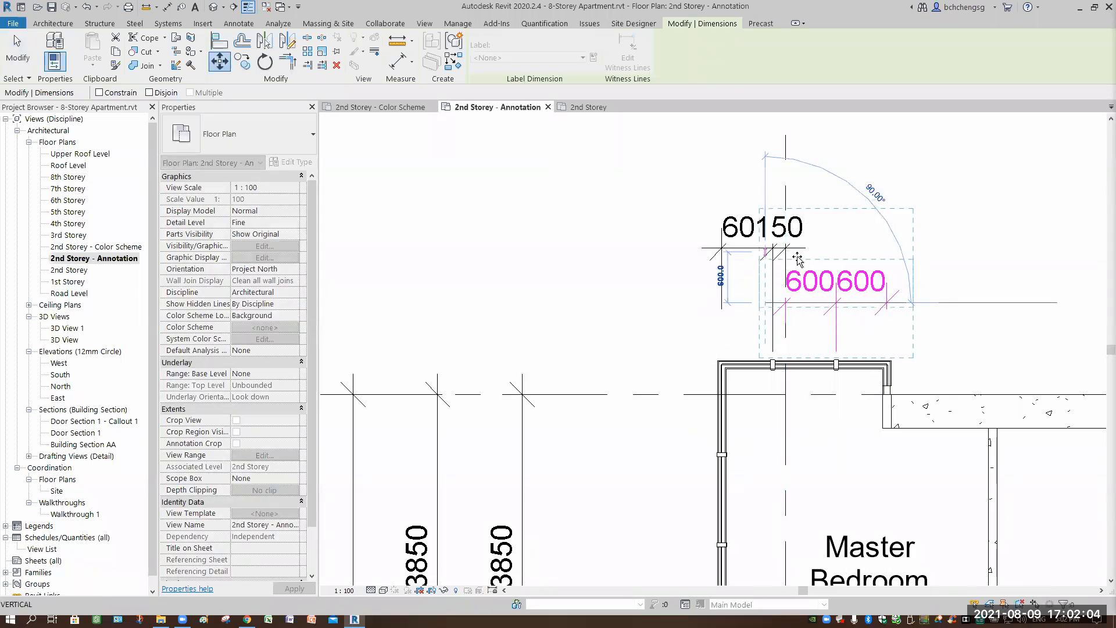
{"action": "scroll", "coordinate": [747, 238], "scroll_direction": "up", "scroll_amount": 5}
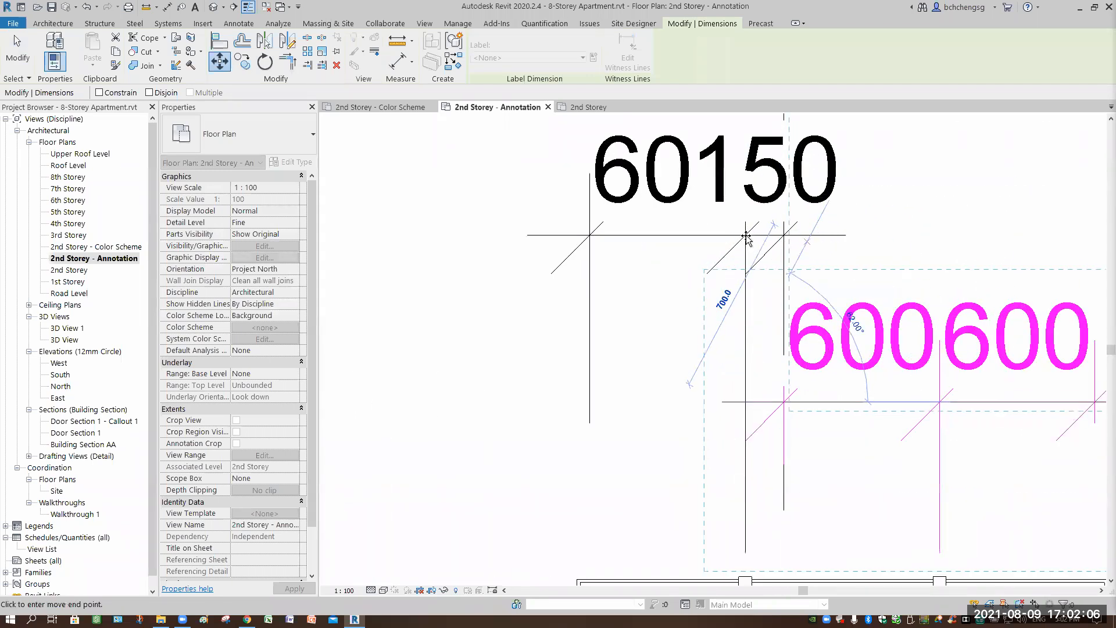
{"action": "left_click", "coordinate": [746, 235]}
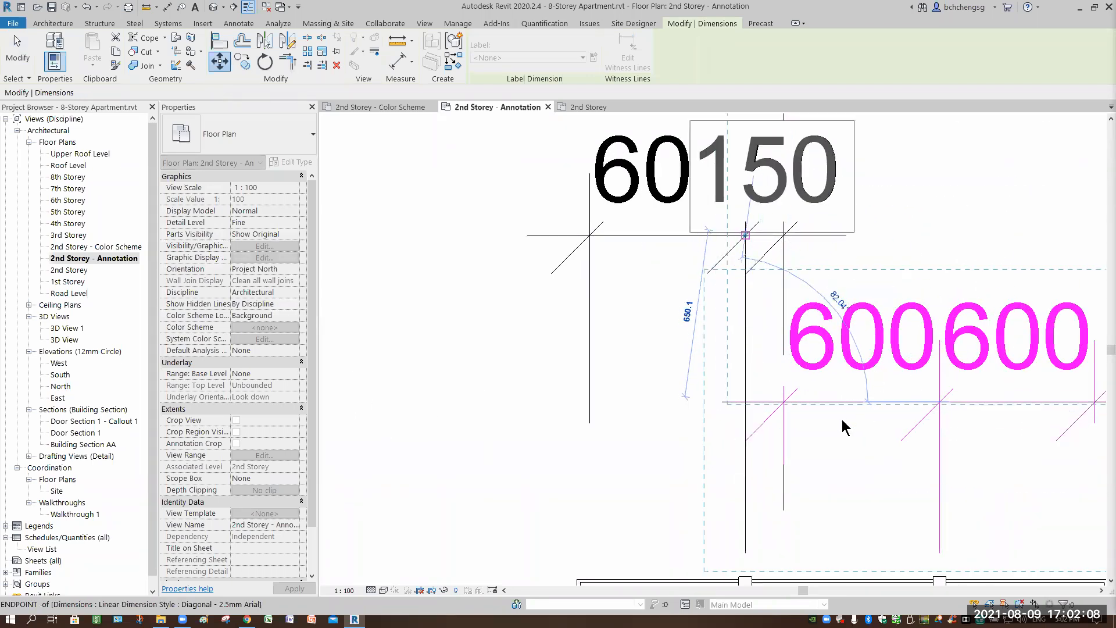
{"action": "key", "text": "Escape"}
{"action": "scroll", "coordinate": [835, 414], "scroll_direction": "down", "scroll_amount": 3}
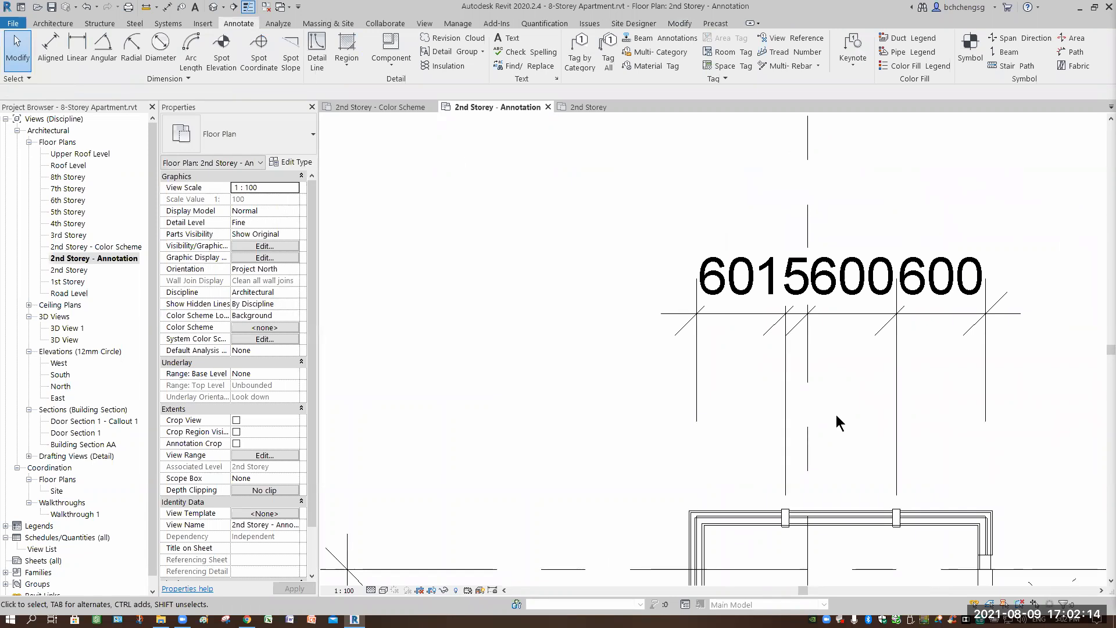
Step: Delete the separate dimension chain to the right of grid A above the Master Bedroom facade
{"action": "left_click", "coordinate": [953, 366]}
{"action": "key", "text": "Delete"}
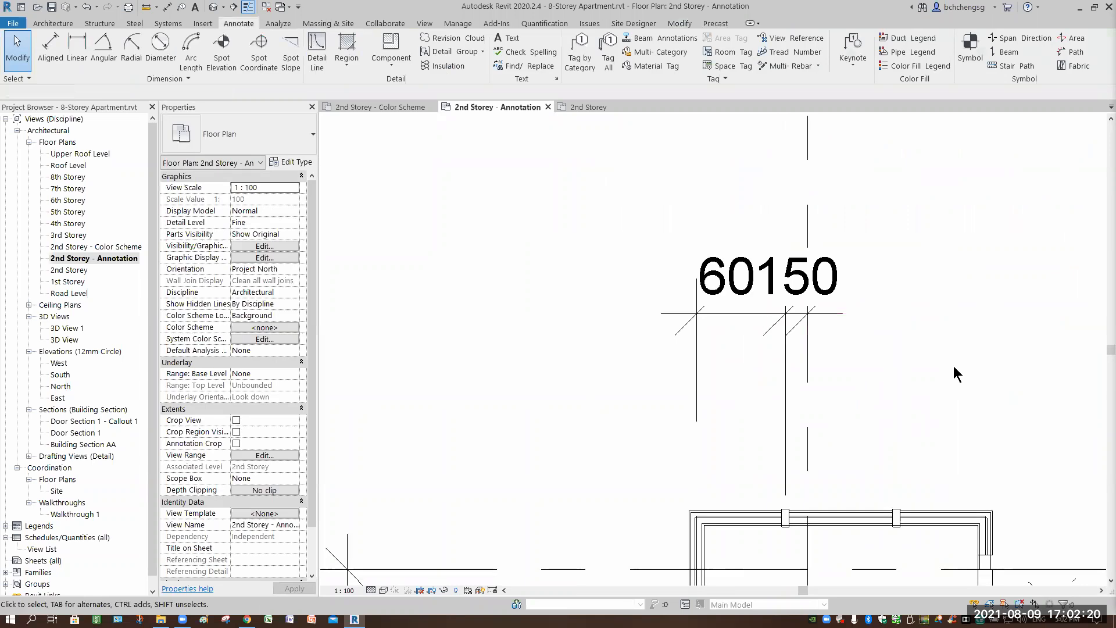
Step: Extend the dimension chain above the Master Bedroom facade with witness lines to the second curtain grid line and the facade's right end
{"action": "left_click", "coordinate": [792, 365]}
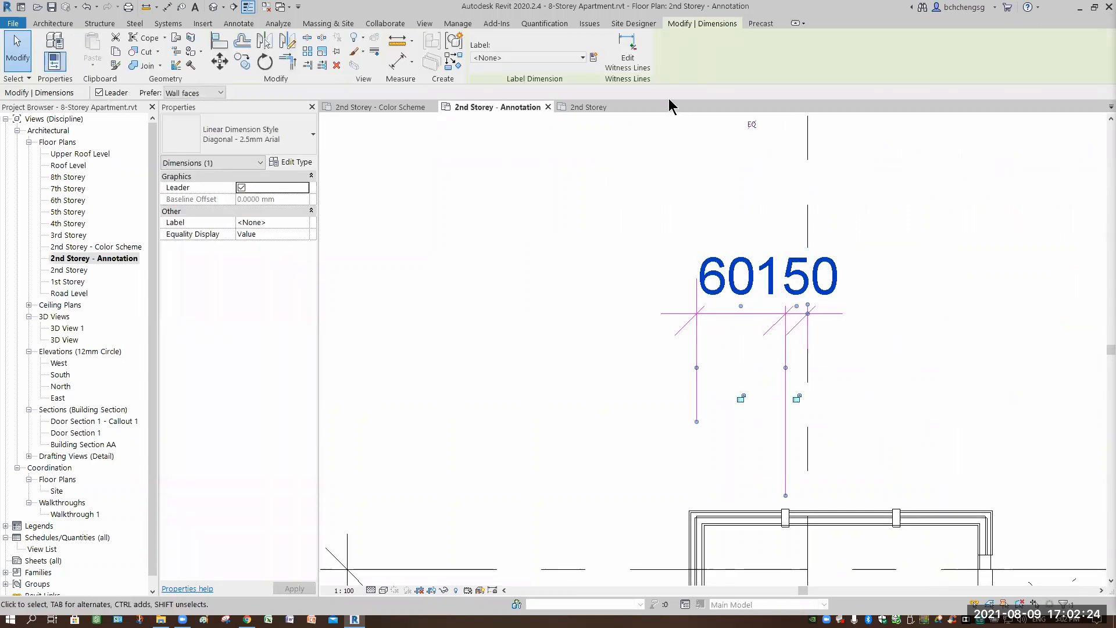
{"action": "left_click", "coordinate": [629, 58]}
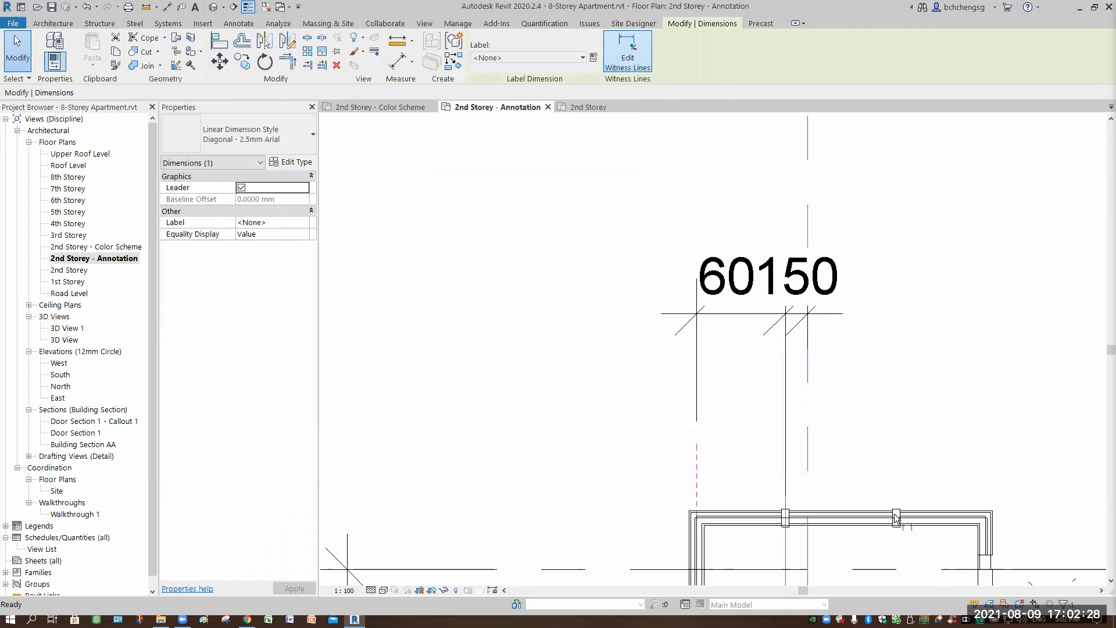
{"action": "left_click", "coordinate": [984, 497]}
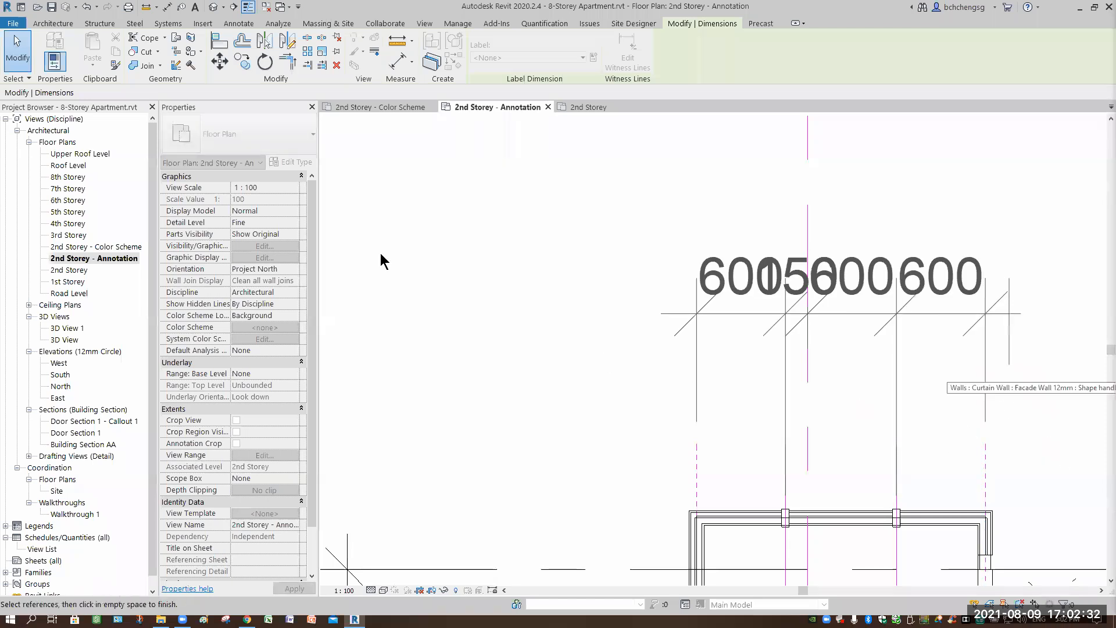
{"action": "left_click", "coordinate": [22, 57]}
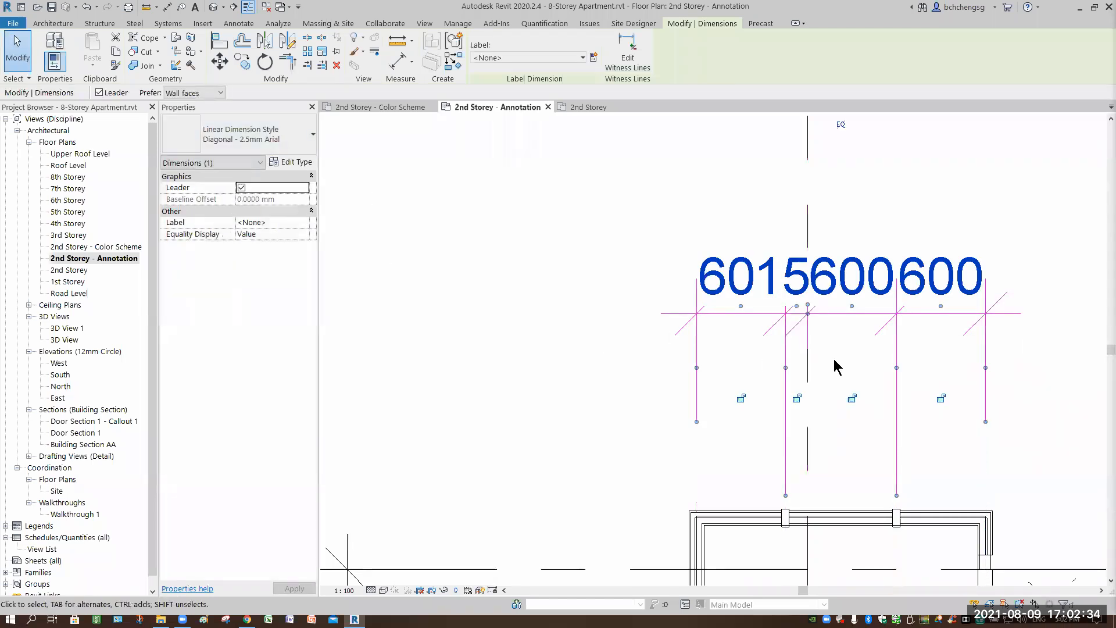
{"action": "left_click", "coordinate": [648, 318]}
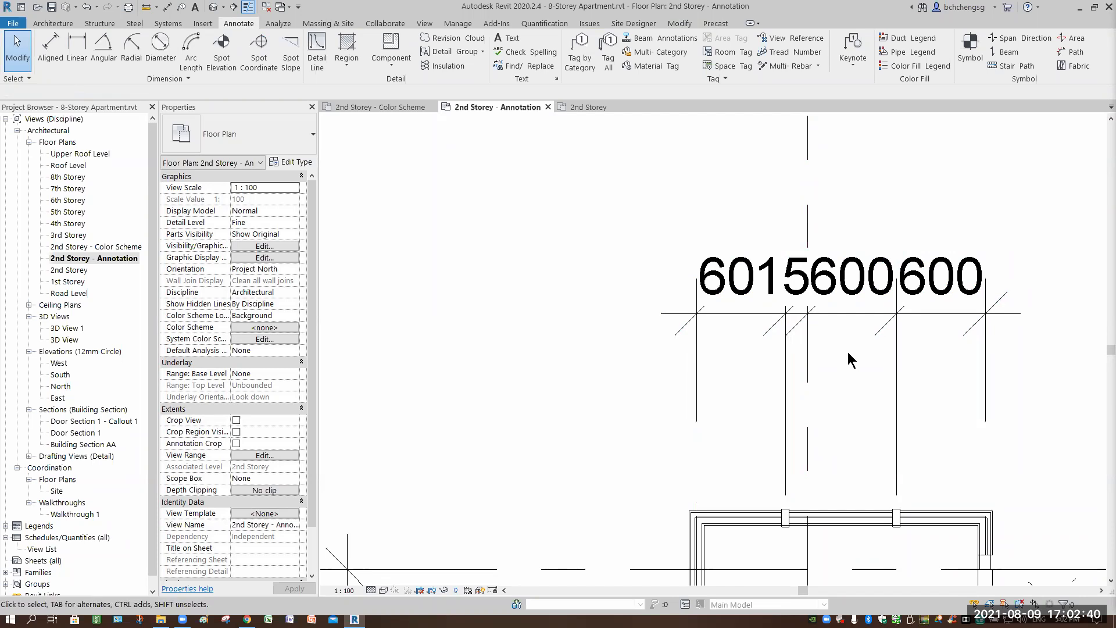
Step: Move the overlapping 150 dimension text up and to the left of grid A, clear of the chain
{"action": "scroll", "coordinate": [821, 349], "scroll_direction": "down", "scroll_amount": 1}
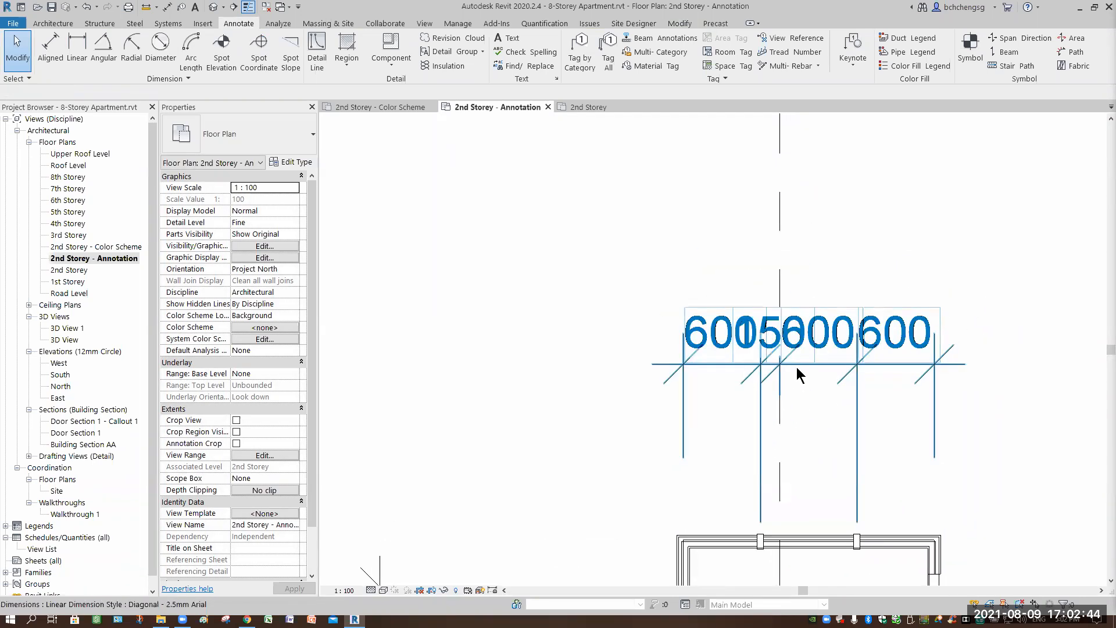
{"action": "scroll", "coordinate": [740, 382], "scroll_direction": "up", "scroll_amount": 2}
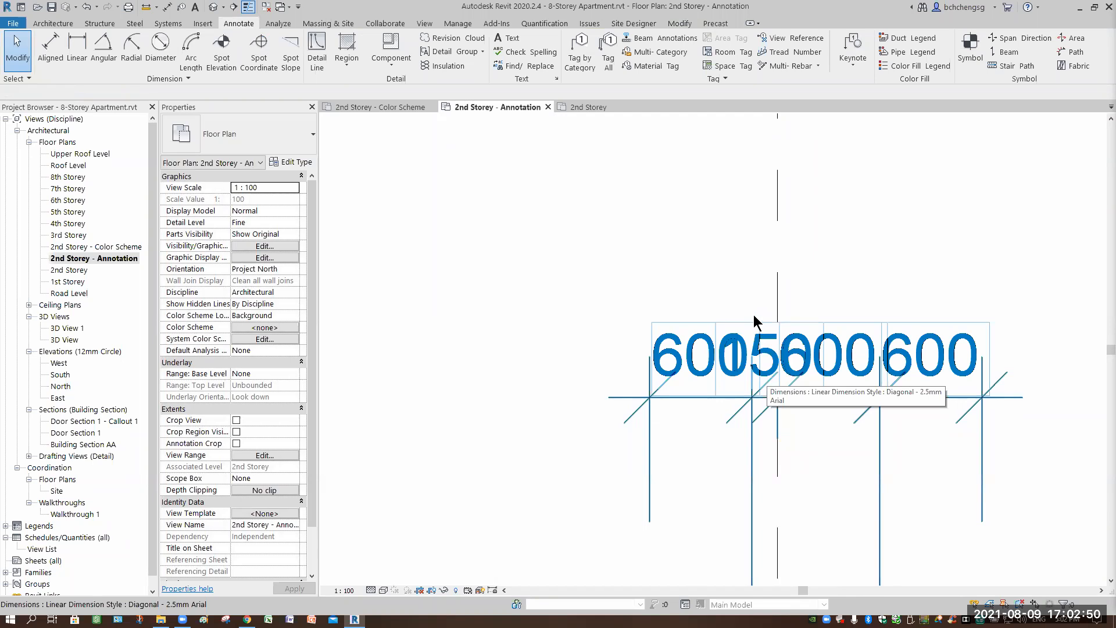
{"action": "left_click", "coordinate": [763, 395]}
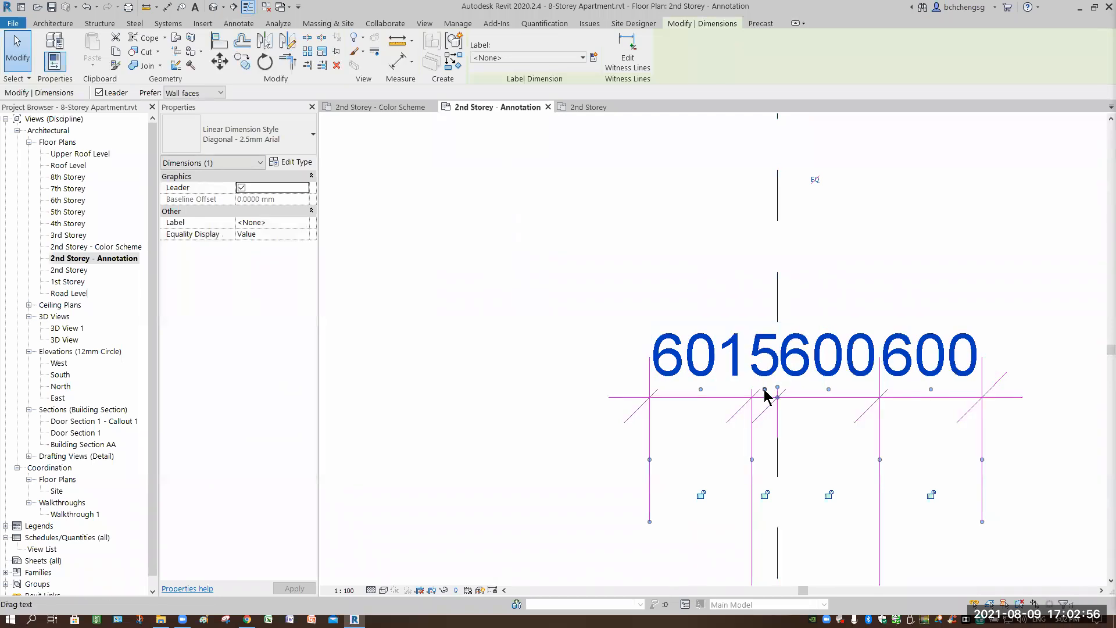
{"action": "left_click_drag", "start_coordinate": [735, 277], "coordinate": [689, 280]}
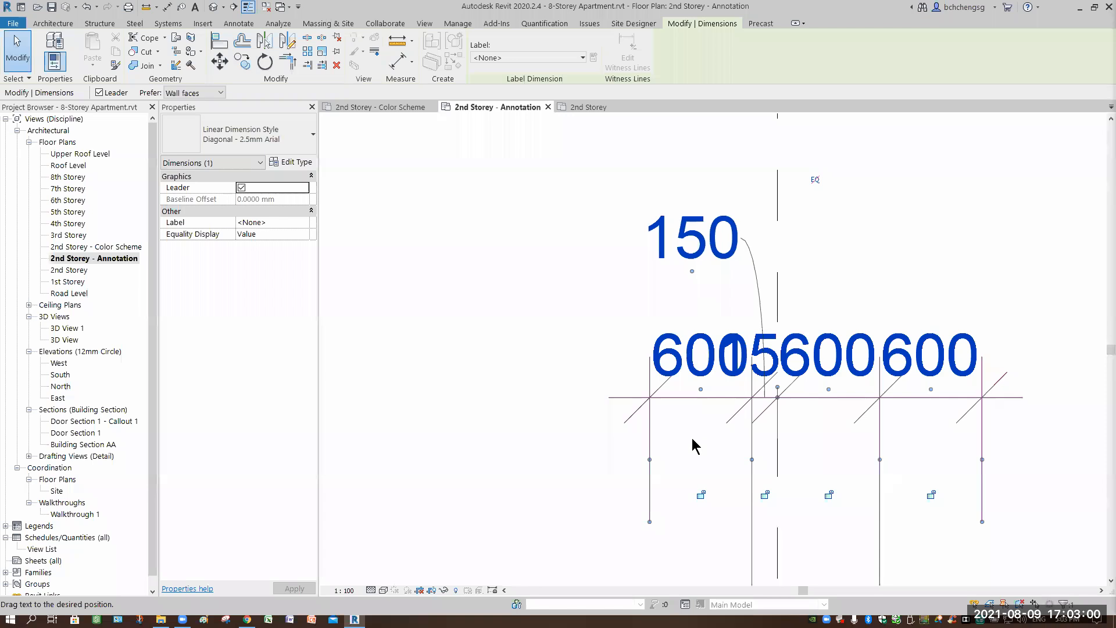
{"action": "left_click", "coordinate": [922, 462]}
Step: Move the 600 dimension text just right of grid A up and to the right, level with the raised 150 text
{"action": "middle_click_drag", "start_coordinate": [752, 459], "coordinate": [650, 464]}
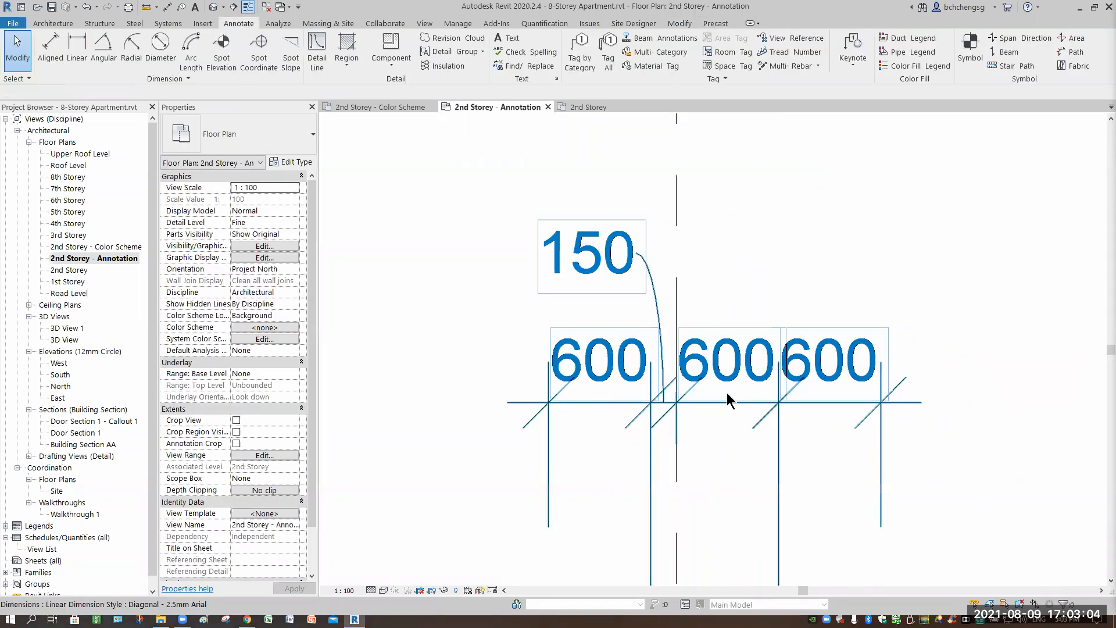
{"action": "left_click", "coordinate": [727, 392]}
{"action": "mouse_move", "coordinate": [804, 296]}
{"action": "left_mouse_down"}
{"action": "mouse_move", "coordinate": [811, 304]}
{"action": "mouse_move", "coordinate": [814, 286]}
{"action": "left_mouse_up"}
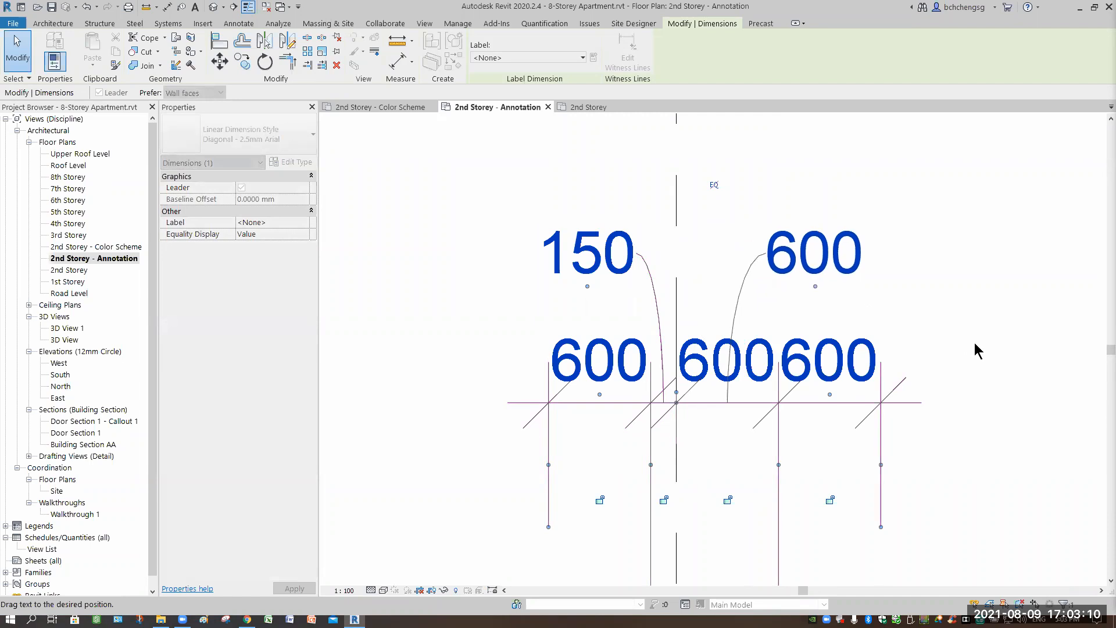
{"action": "left_click", "coordinate": [982, 433]}
{"action": "scroll", "coordinate": [991, 454], "scroll_direction": "down", "scroll_amount": 2}
{"action": "scroll", "coordinate": [813, 430], "scroll_direction": "down", "scroll_amount": 3}
{"action": "scroll", "coordinate": [718, 352], "scroll_direction": "up", "scroll_amount": 3}
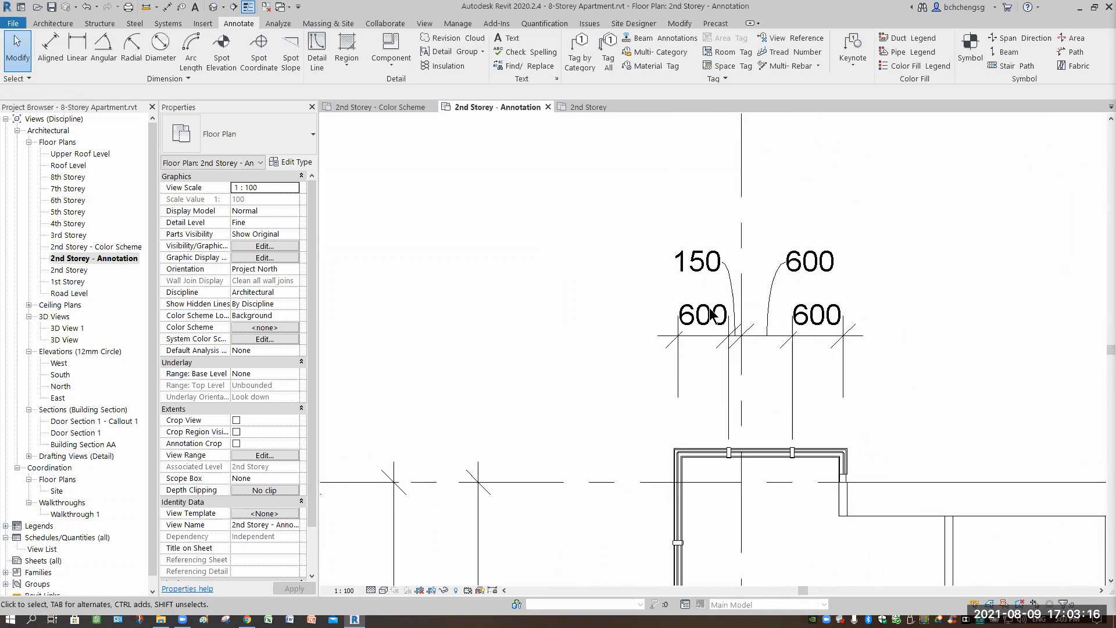
Step: Move the facade dimension chain closer to the Master Bedroom wall and adjust its witness lines to end just short of the facade
{"action": "left_click", "coordinate": [708, 309]}
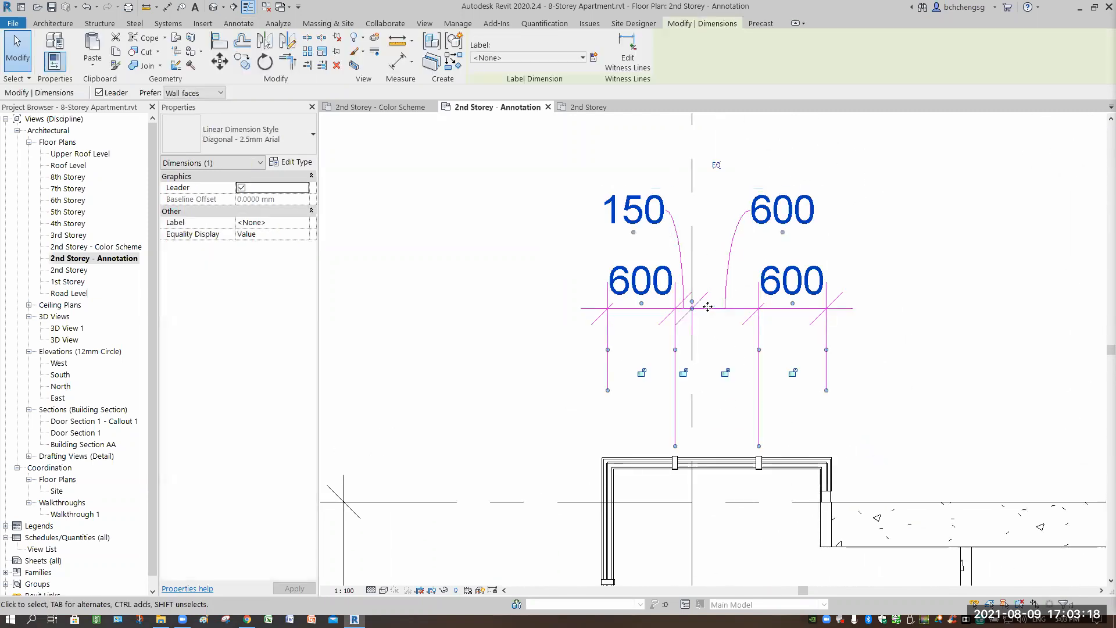
{"action": "left_click_drag", "start_coordinate": [709, 362], "coordinate": [824, 392]}
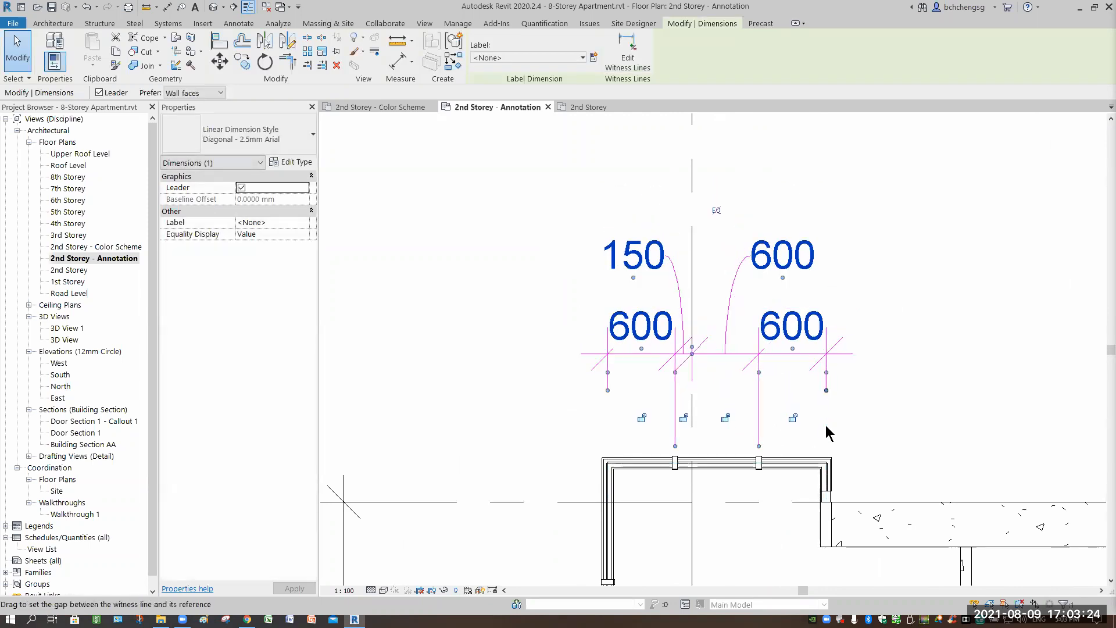
{"action": "left_click_drag", "start_coordinate": [610, 416], "coordinate": [615, 442]}
{"action": "left_click_drag", "start_coordinate": [759, 446], "coordinate": [760, 439]}
{"action": "left_click_drag", "start_coordinate": [674, 446], "coordinate": [674, 437]}
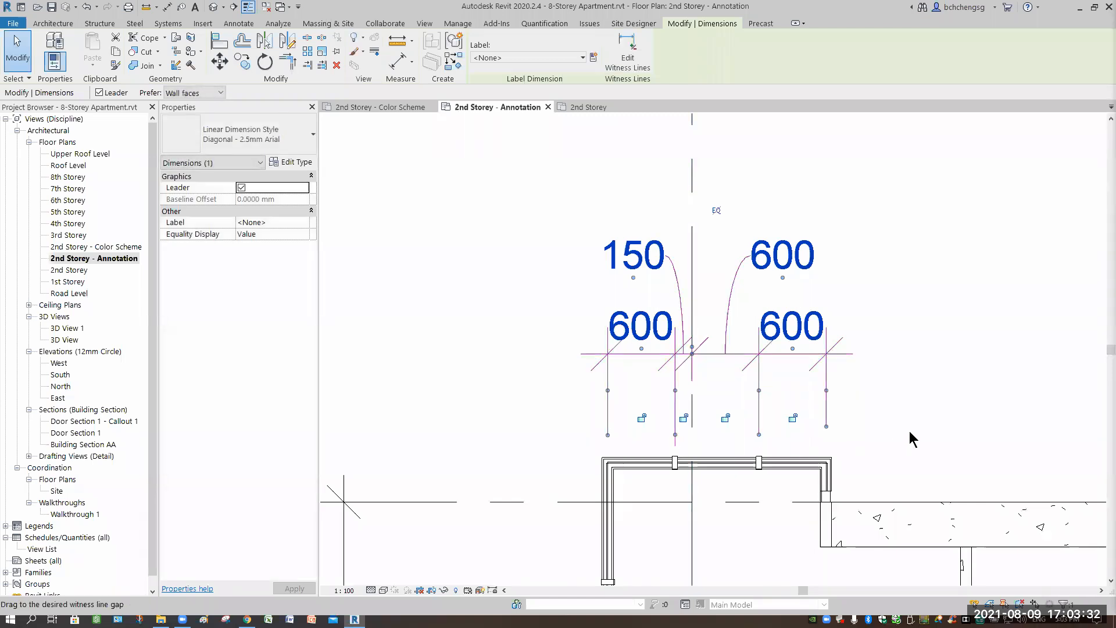
{"action": "left_click", "coordinate": [911, 440]}
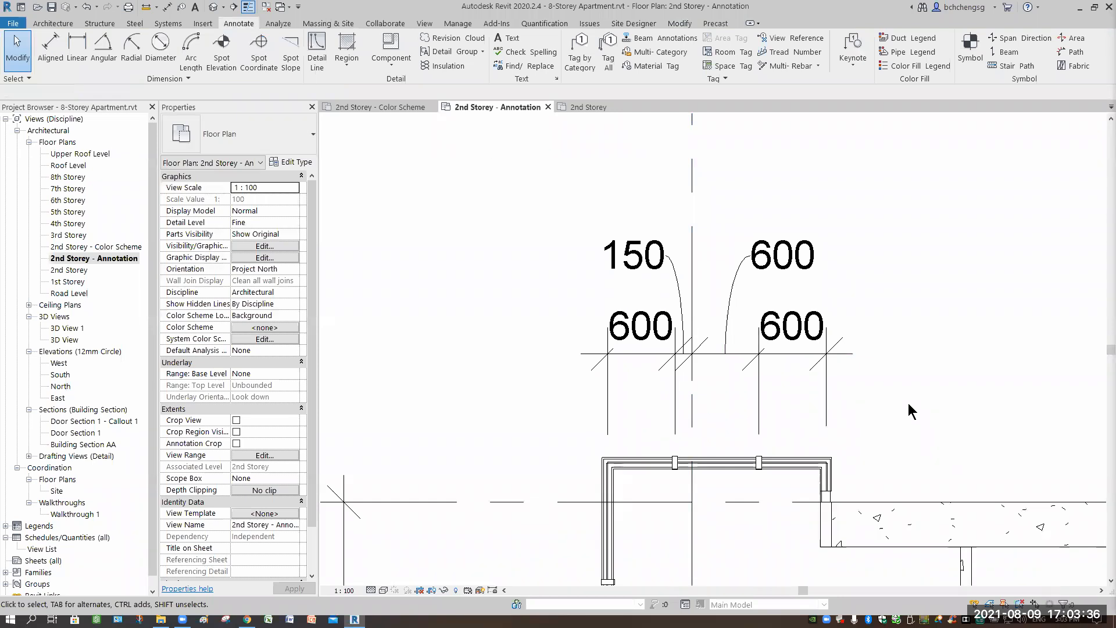
Step: Place an aligned dimension between the Master Bedroom's top facade wall and grid 1, left of the facade
{"action": "scroll", "coordinate": [776, 416], "scroll_direction": "down", "scroll_amount": 5}
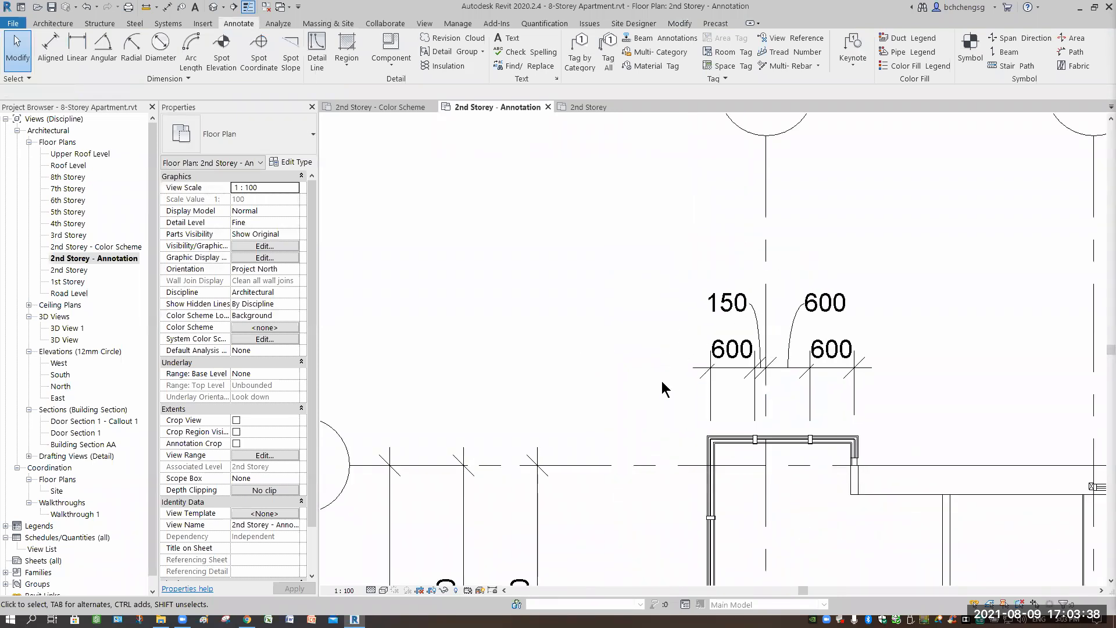
{"action": "middle_click_drag", "start_coordinate": [726, 517], "coordinate": [711, 399]}
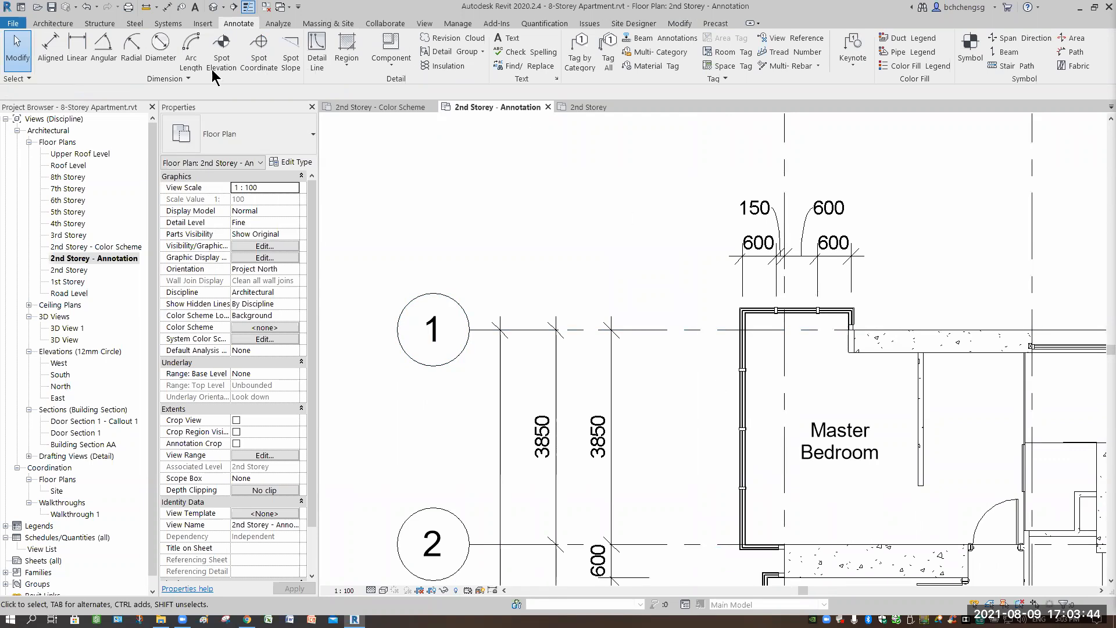
{"action": "left_click", "coordinate": [47, 53]}
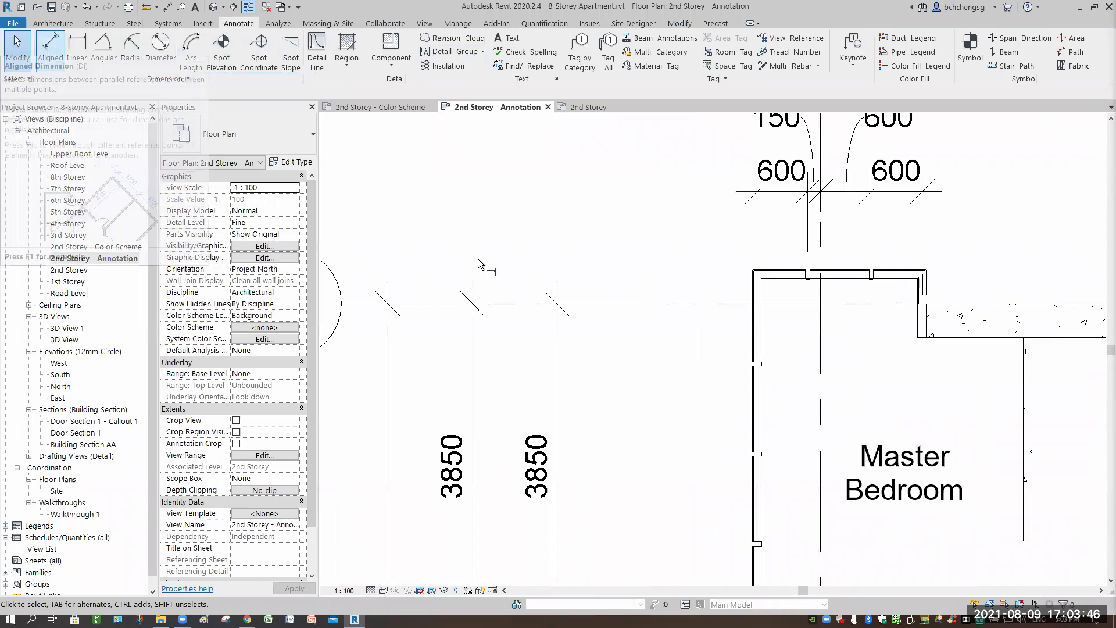
{"action": "left_click", "coordinate": [704, 274]}
{"action": "left_click", "coordinate": [714, 269]}
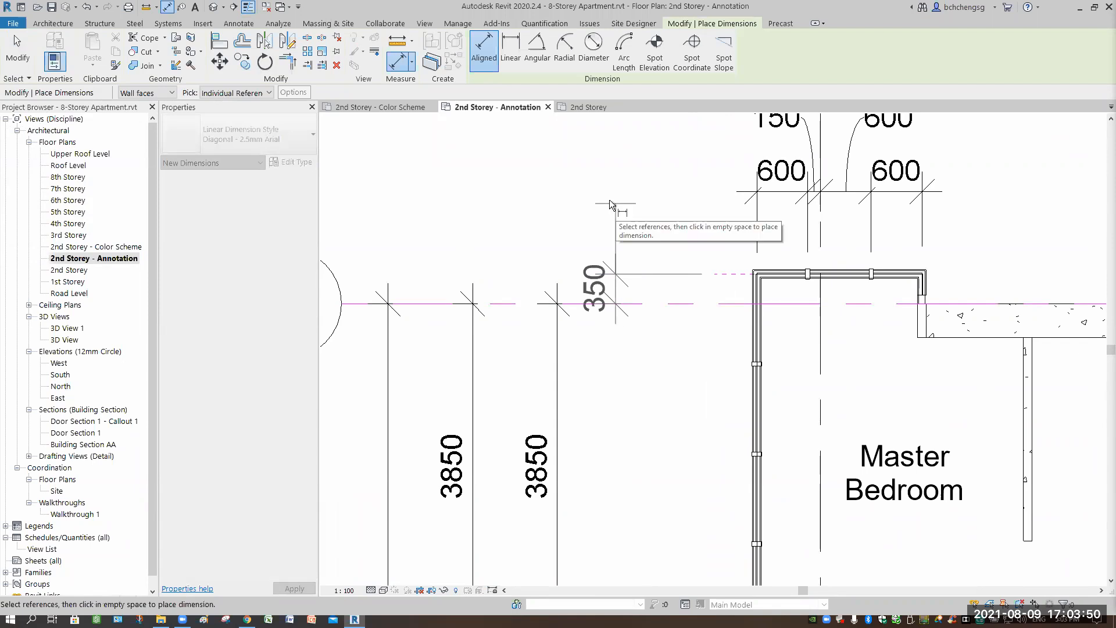
{"action": "left_click", "coordinate": [639, 207]}
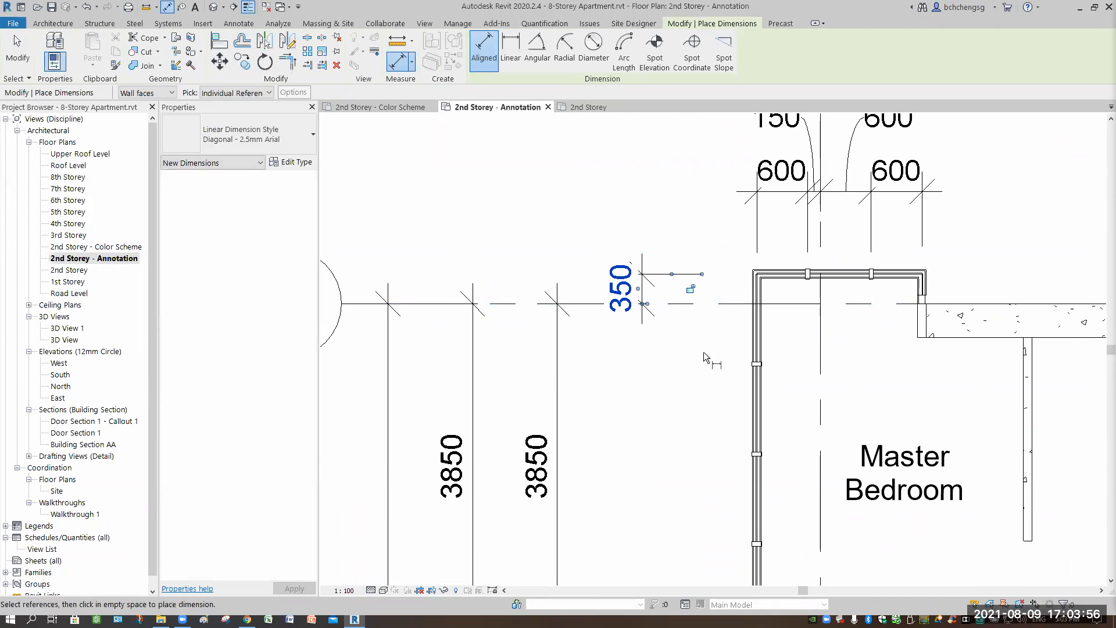
{"action": "left_click", "coordinate": [21, 58]}
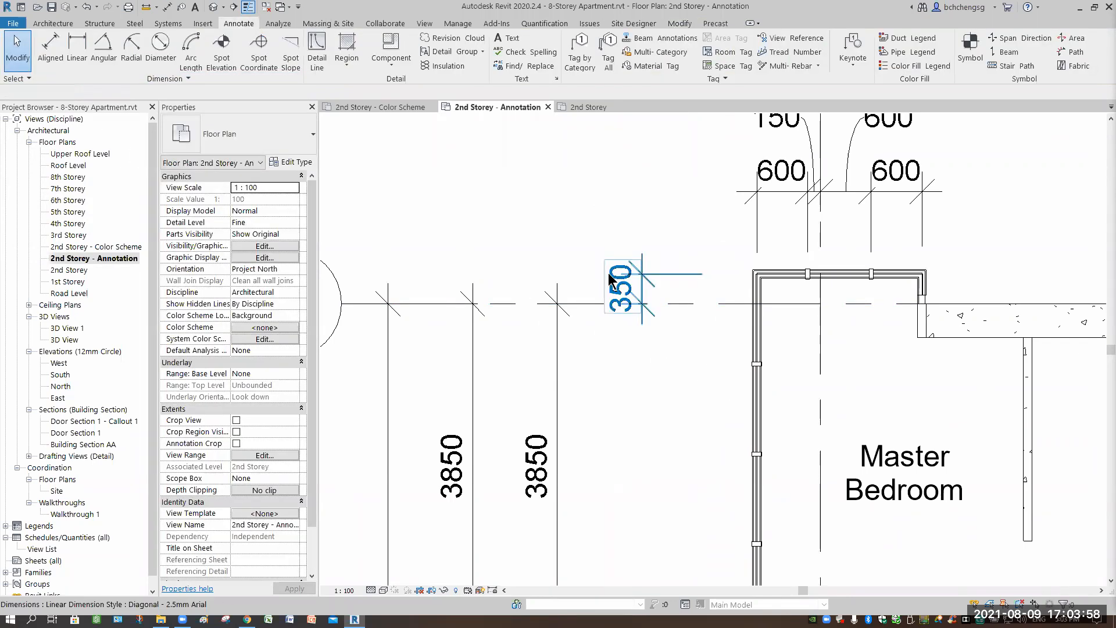
Step: Try to extend the 350 dimension down the Master Bedroom's left facade through its three curtain grid lines to the lower wall end
{"action": "left_click", "coordinate": [610, 278]}
{"action": "left_click", "coordinate": [627, 57]}
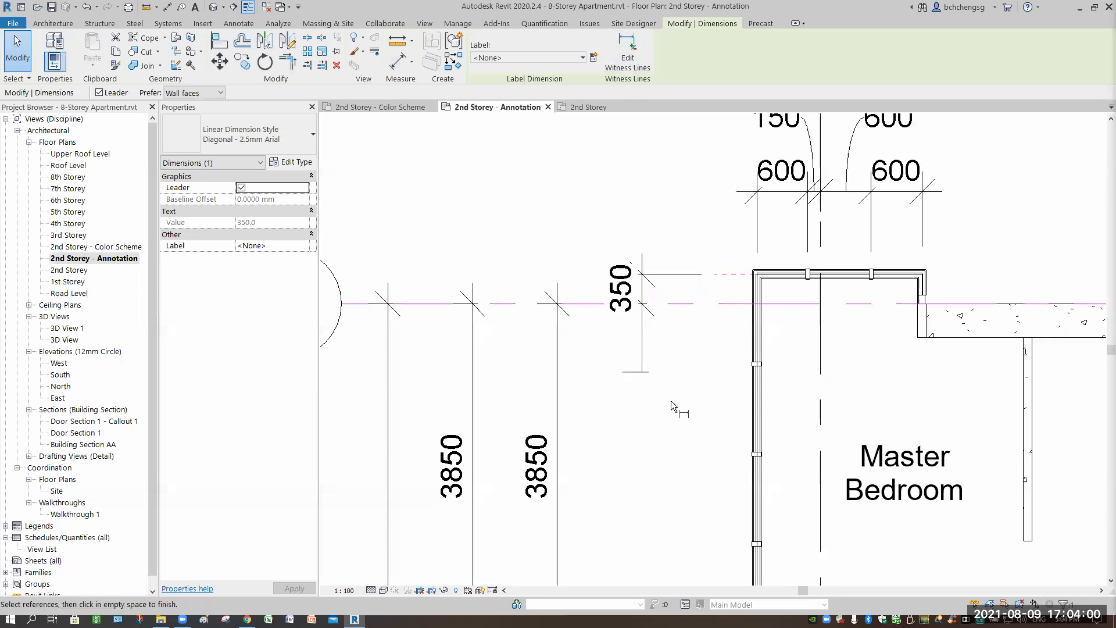
{"action": "scroll", "coordinate": [706, 381], "scroll_direction": "up", "scroll_amount": 2}
{"action": "middle_click_drag", "start_coordinate": [705, 351], "coordinate": [690, 330]}
{"action": "left_click", "coordinate": [763, 302]}
{"action": "middle_click_drag", "start_coordinate": [706, 390], "coordinate": [702, 300]}
{"action": "left_click", "coordinate": [724, 360]}
{"action": "middle_click_drag", "start_coordinate": [700, 427], "coordinate": [712, 278]}
{"action": "left_click", "coordinate": [727, 374]}
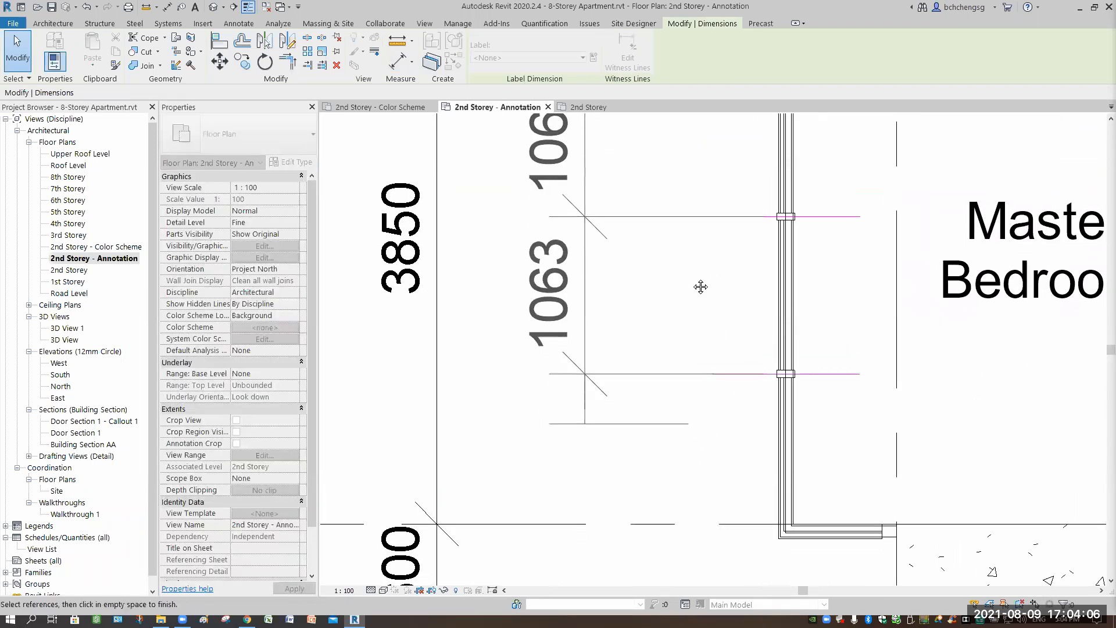
{"action": "middle_click_drag", "start_coordinate": [629, 505], "coordinate": [633, 336]}
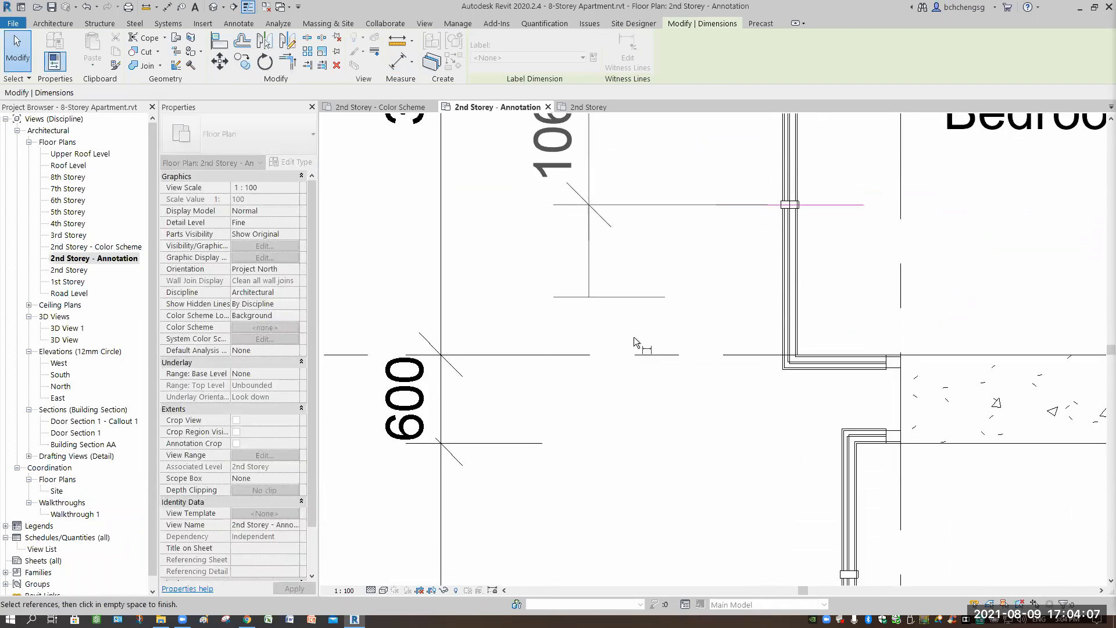
{"action": "left_click", "coordinate": [740, 364]}
Step: Try to continue the chain down the Bedroom facade through its upper end, both curtain grid lines and lower end
{"action": "middle_click_drag", "start_coordinate": [759, 445], "coordinate": [747, 350]}
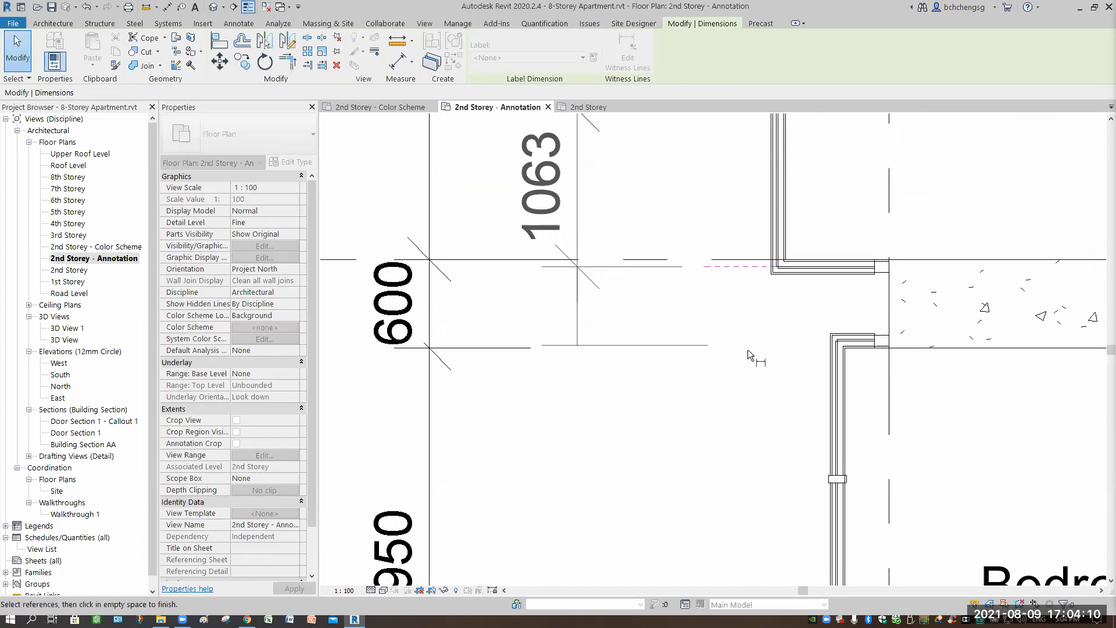
{"action": "left_click", "coordinate": [814, 345]}
{"action": "middle_click_drag", "start_coordinate": [658, 449], "coordinate": [664, 265]}
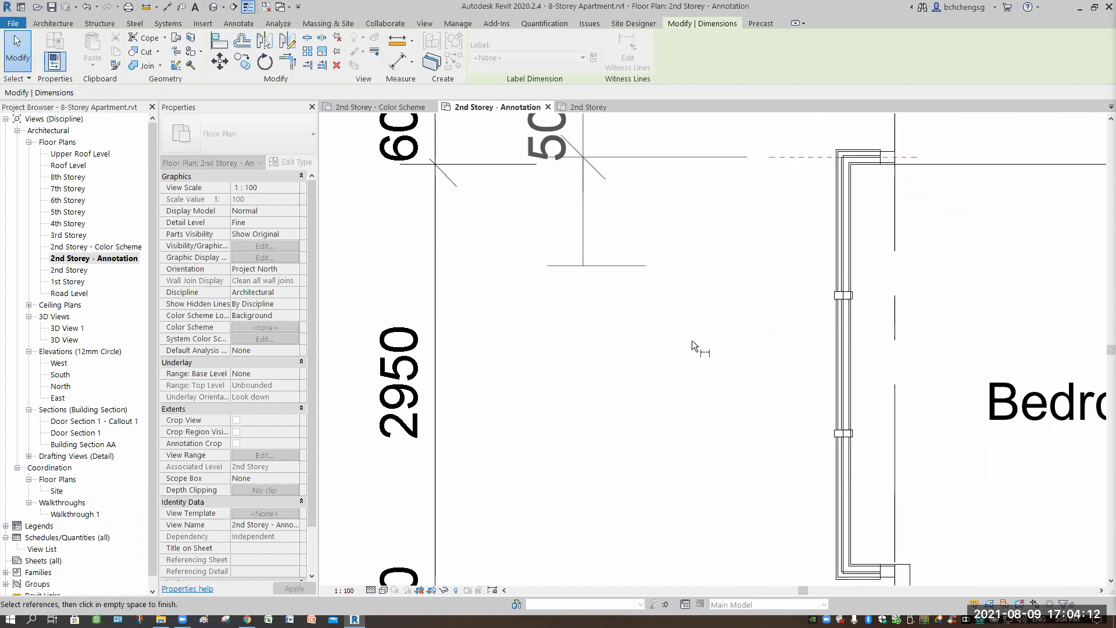
{"action": "left_click", "coordinate": [807, 297]}
{"action": "left_click", "coordinate": [807, 432]}
{"action": "middle_click_drag", "start_coordinate": [770, 551], "coordinate": [738, 365]}
{"action": "left_click", "coordinate": [774, 385]}
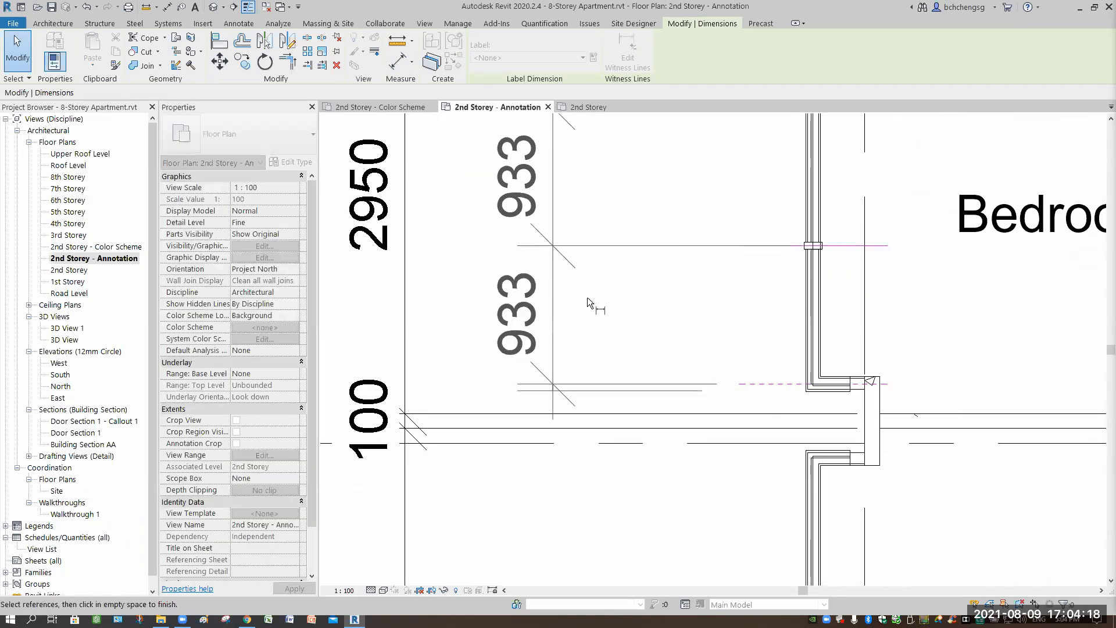
Step: Try to continue the chain down the Living room facade through its upper end, both curtain grid lines and lower end, and leave the edit
{"action": "scroll", "coordinate": [680, 365], "scroll_direction": "down", "scroll_amount": 5}
{"action": "middle_click_drag", "start_coordinate": [675, 470], "coordinate": [669, 406]}
{"action": "scroll", "coordinate": [690, 375], "scroll_direction": "up", "scroll_amount": 6}
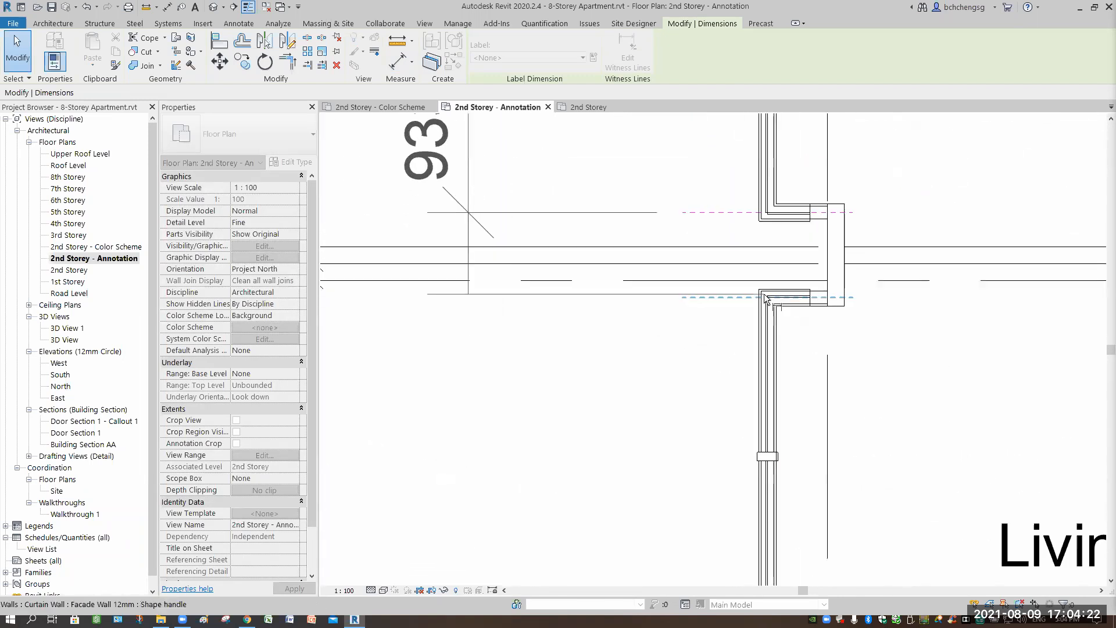
{"action": "middle_click_drag", "start_coordinate": [719, 461], "coordinate": [727, 309]}
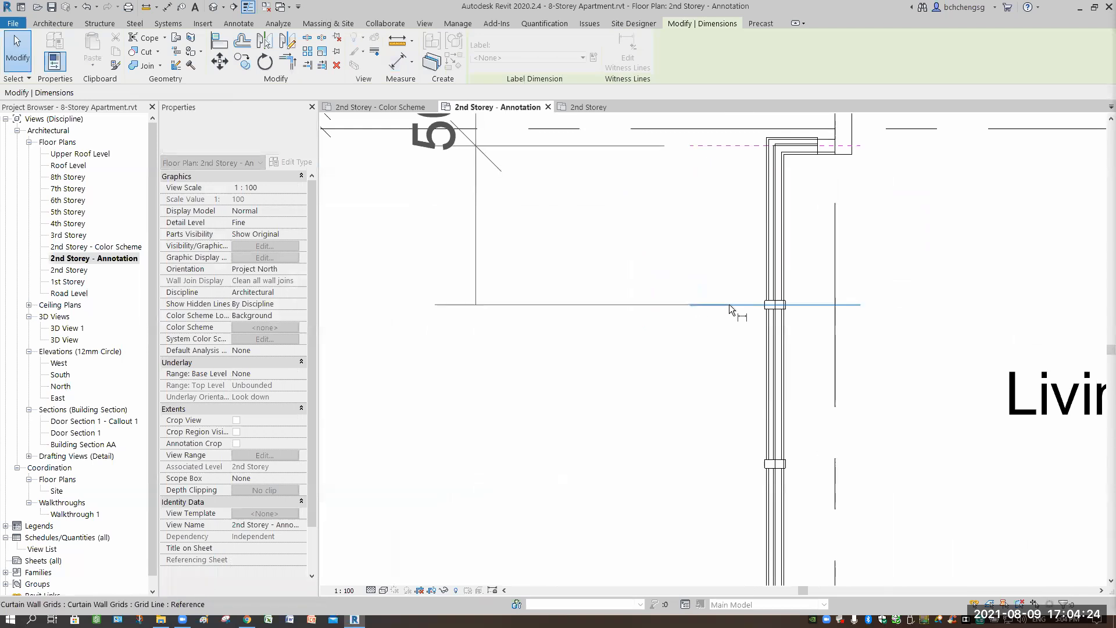
{"action": "left_click", "coordinate": [729, 305]}
{"action": "left_click", "coordinate": [727, 466]}
{"action": "middle_click_drag", "start_coordinate": [720, 465], "coordinate": [681, 236]}
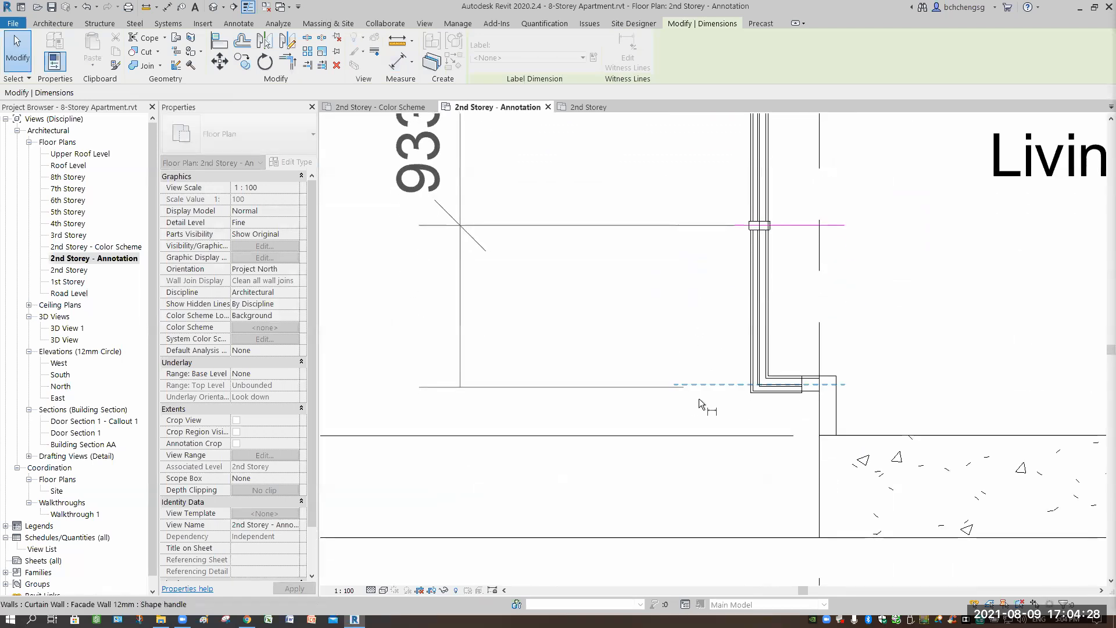
{"action": "left_click", "coordinate": [698, 399]}
{"action": "scroll", "coordinate": [541, 348], "scroll_direction": "down", "scroll_amount": 5}
{"action": "scroll", "coordinate": [544, 331], "scroll_direction": "down", "scroll_amount": 1}
{"action": "middle_click_drag", "start_coordinate": [362, 273], "coordinate": [445, 365]}
{"action": "left_click", "coordinate": [18, 51]}
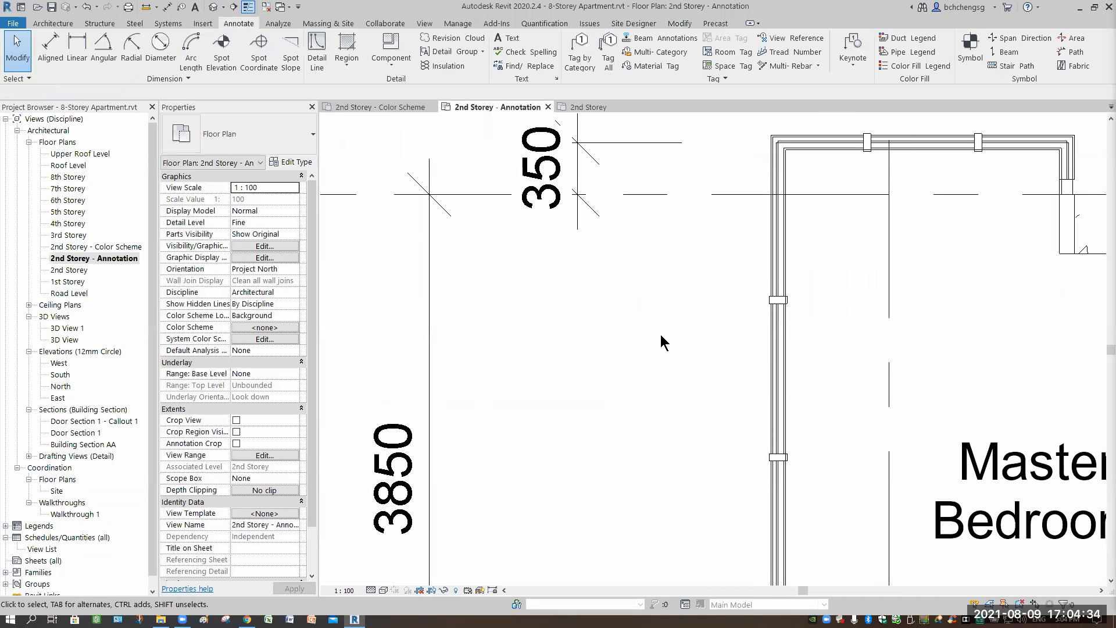
Step: Extend the 350 dimension's witness lines down the Master Bedroom's left facade through its three curtain grid lines to the lower wall end
{"action": "left_click", "coordinate": [575, 219]}
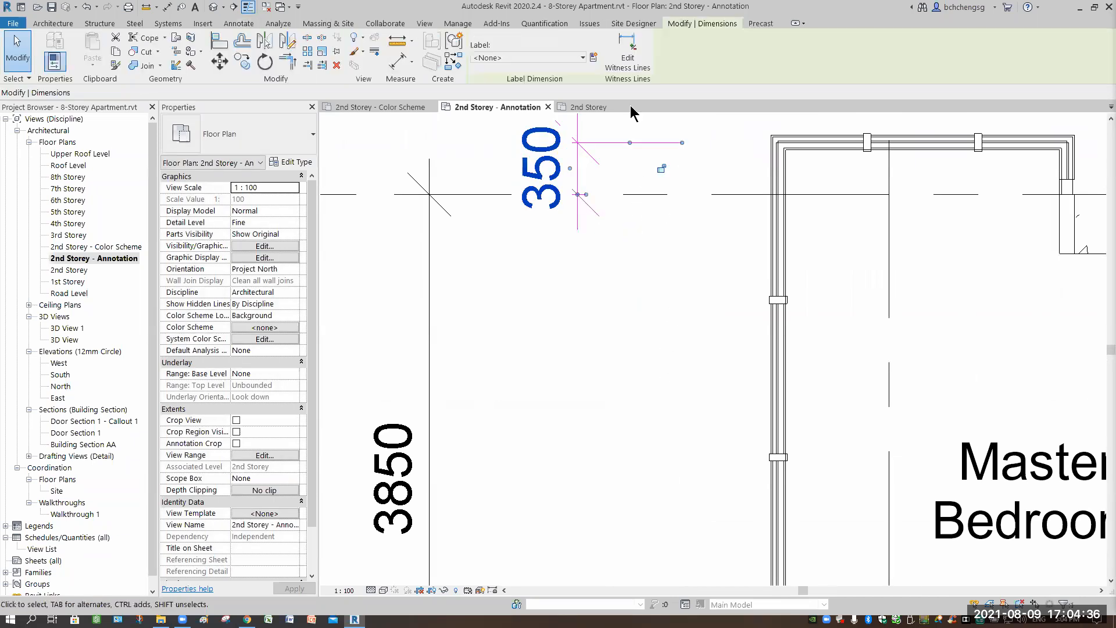
{"action": "left_click", "coordinate": [741, 300]}
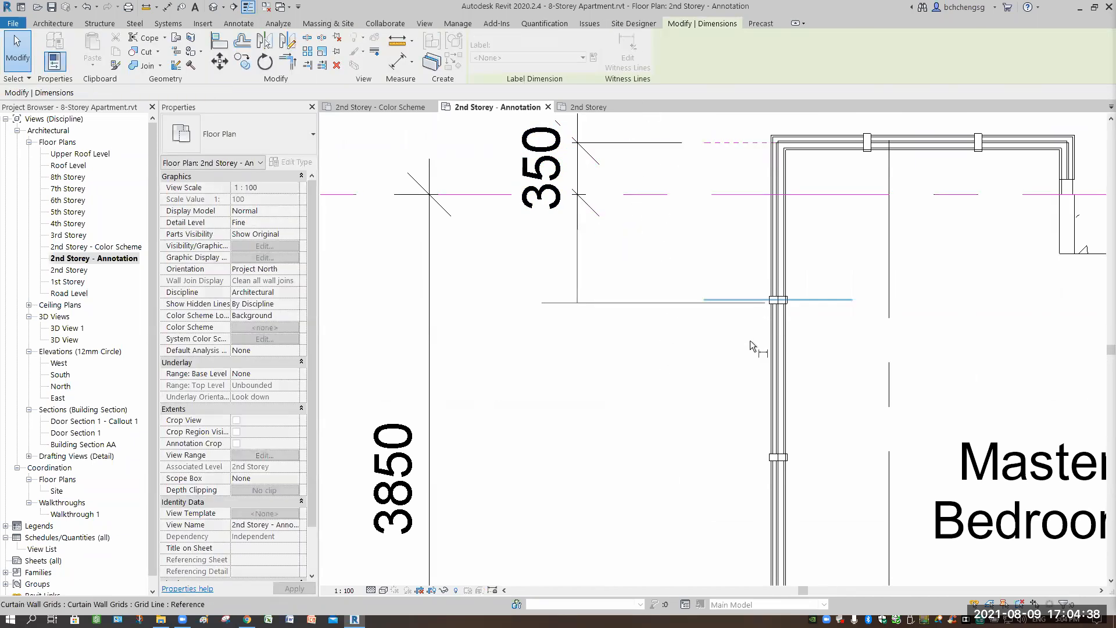
{"action": "left_click", "coordinate": [746, 455]}
{"action": "left_click", "coordinate": [746, 456]}
{"action": "scroll", "coordinate": [694, 484], "scroll_direction": "down", "scroll_amount": 1}
{"action": "middle_click_drag", "start_coordinate": [694, 483], "coordinate": [653, 263]}
{"action": "left_click", "coordinate": [668, 361]}
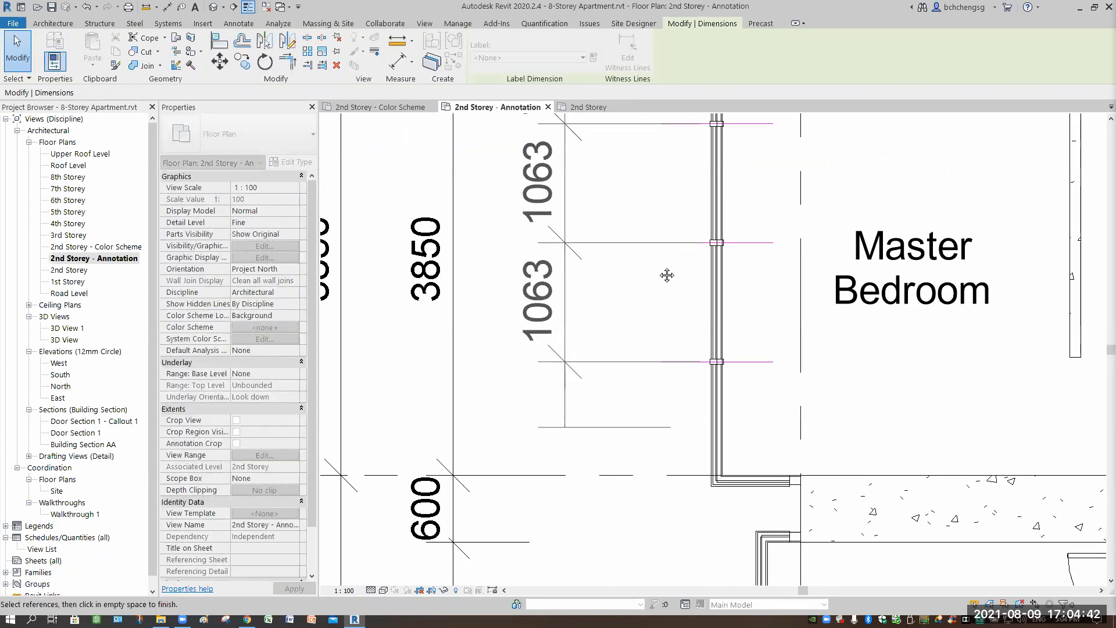
{"action": "middle_click_drag", "start_coordinate": [673, 489], "coordinate": [657, 336]}
{"action": "left_click", "coordinate": [659, 332]}
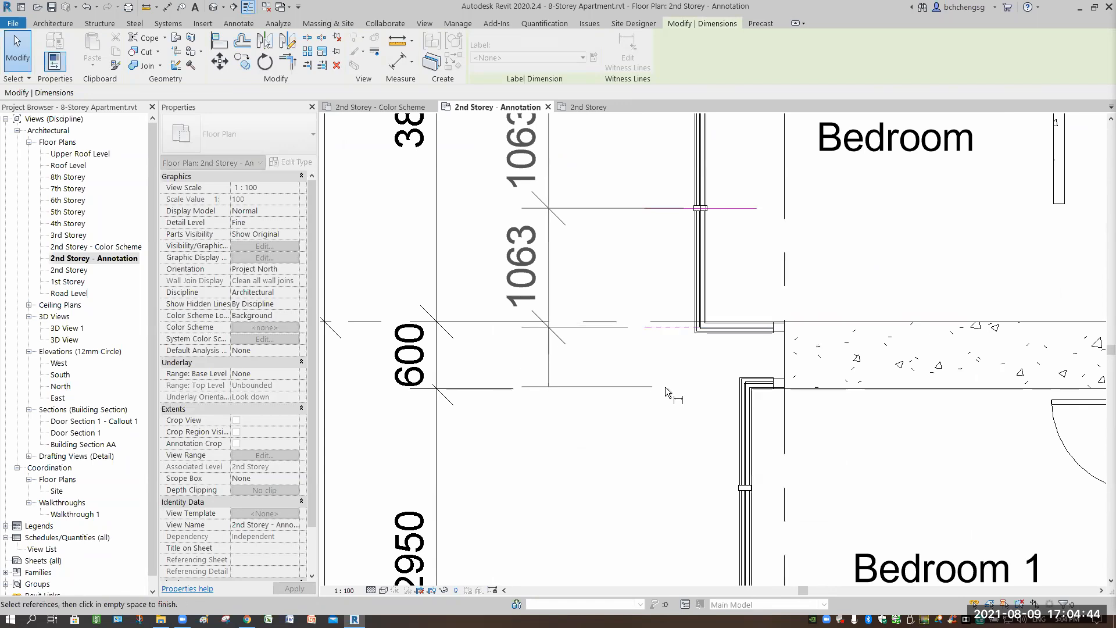
Step: Continue the chain down the Bedroom 1 facade through its upper end, both curtain grid lines and lower end
{"action": "left_click", "coordinate": [724, 385]}
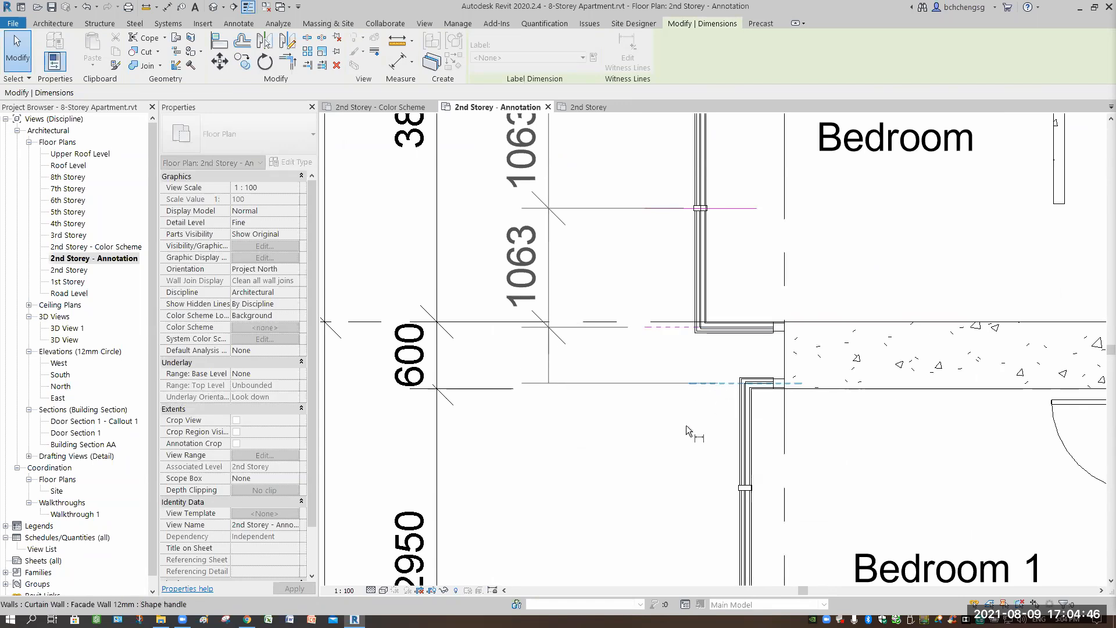
{"action": "middle_click_drag", "start_coordinate": [674, 489], "coordinate": [676, 280]}
{"action": "left_click", "coordinate": [675, 281]}
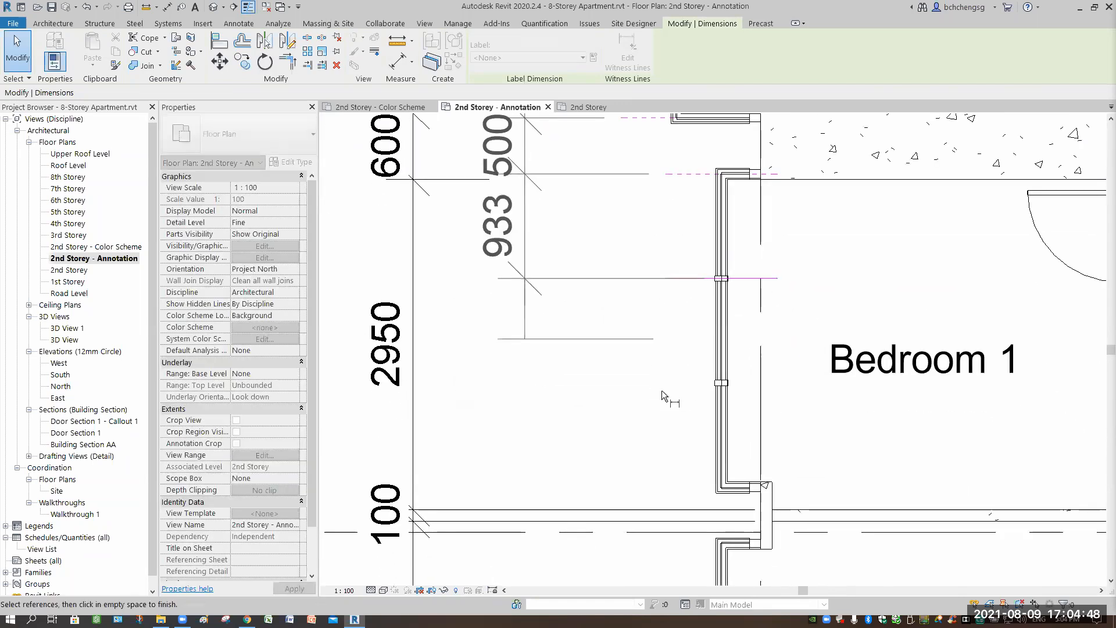
{"action": "middle_click_drag", "start_coordinate": [637, 479], "coordinate": [635, 323]}
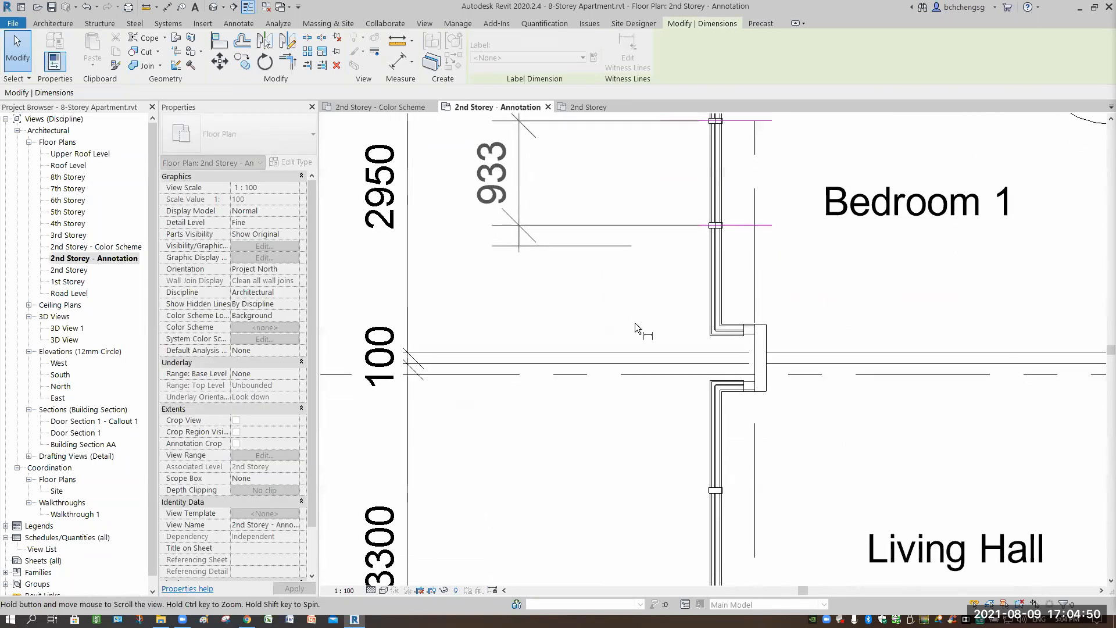
{"action": "left_click", "coordinate": [681, 332]}
Step: Continue the chain down the Living Hall facade through both curtain grid lines to its lower end, and finish the witness line edit
{"action": "middle_click_drag", "start_coordinate": [670, 486], "coordinate": [671, 339]}
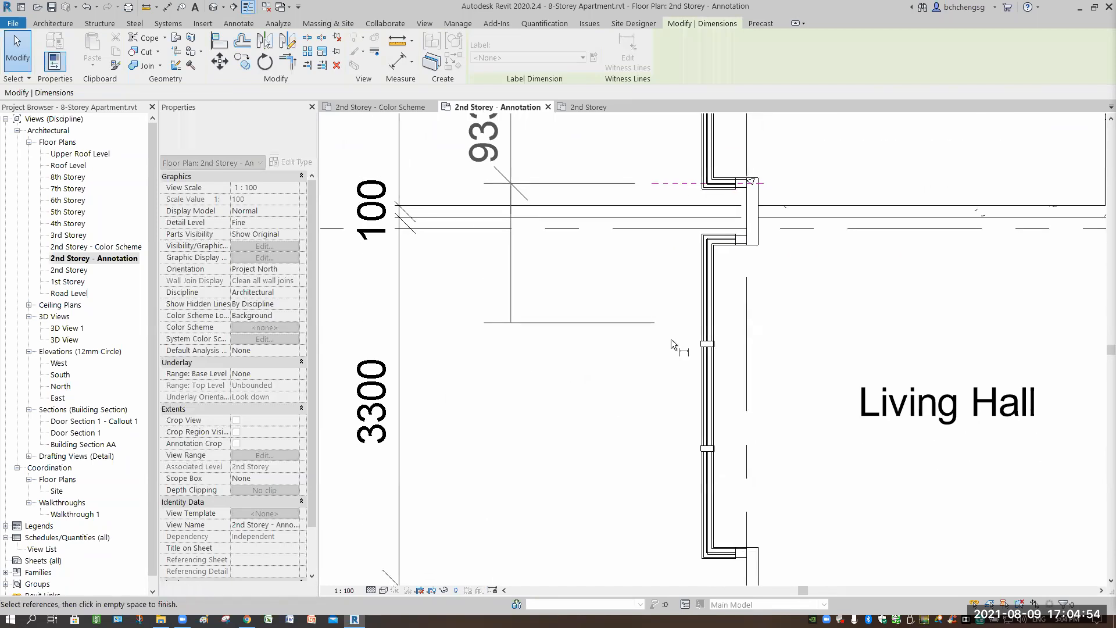
{"action": "left_click", "coordinate": [667, 343]}
{"action": "middle_click_drag", "start_coordinate": [660, 399], "coordinate": [648, 296]}
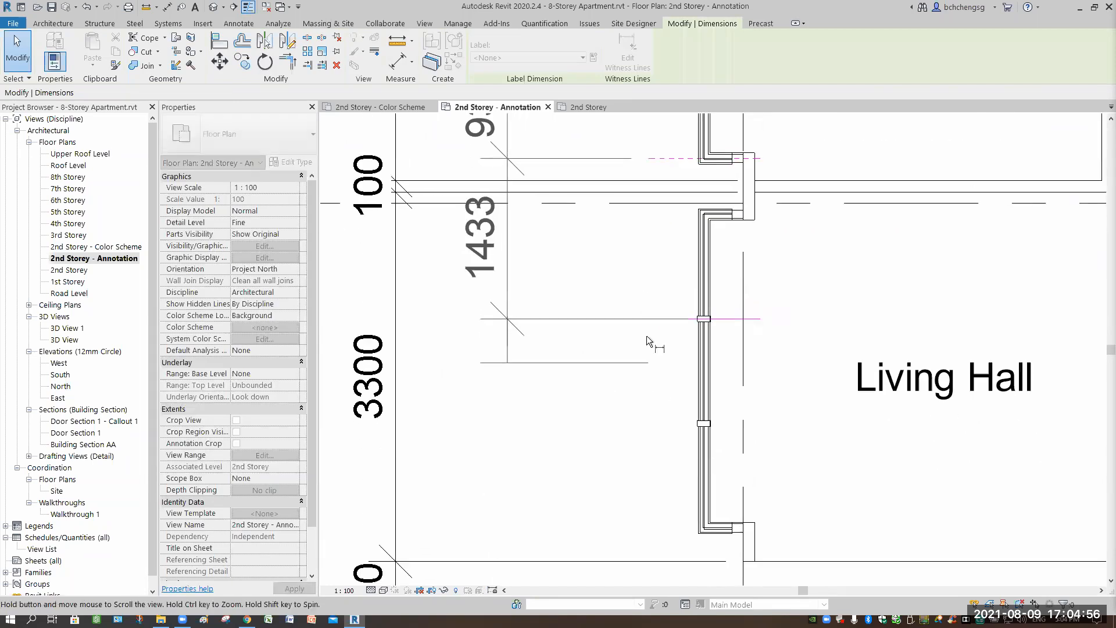
{"action": "left_click", "coordinate": [657, 343]}
{"action": "middle_click_drag", "start_coordinate": [629, 386], "coordinate": [614, 279]}
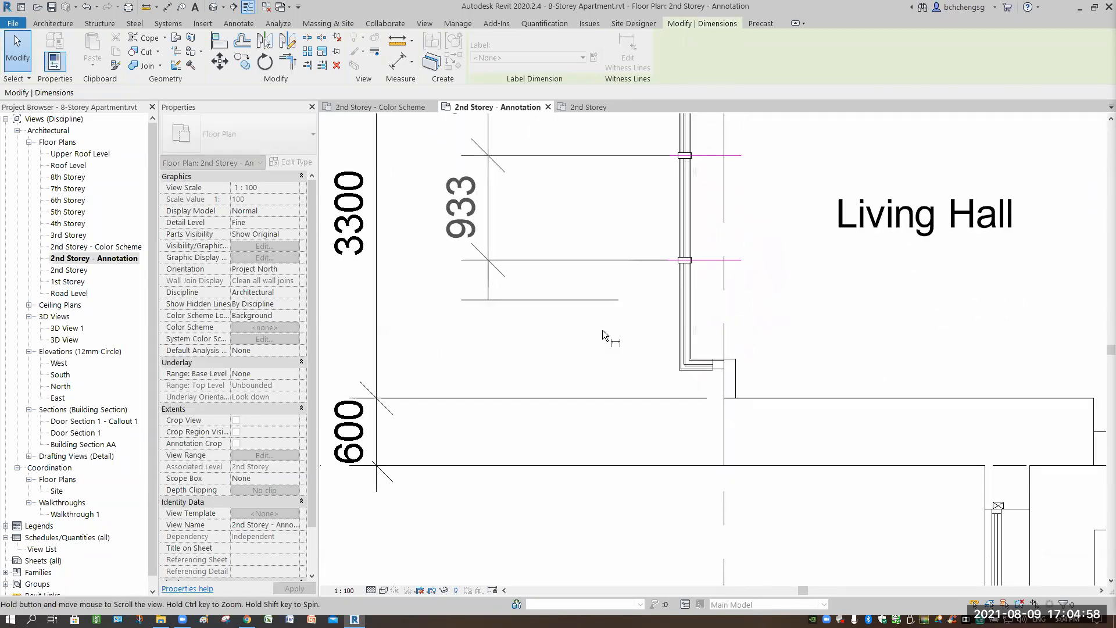
{"action": "left_click", "coordinate": [638, 342]}
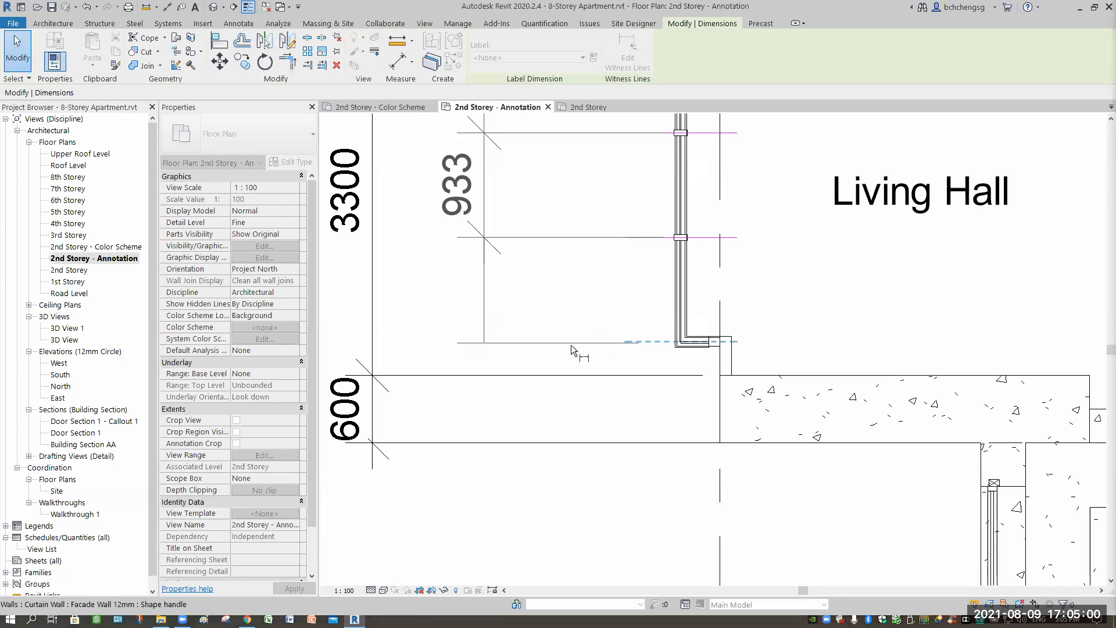
{"action": "left_click", "coordinate": [527, 481]}
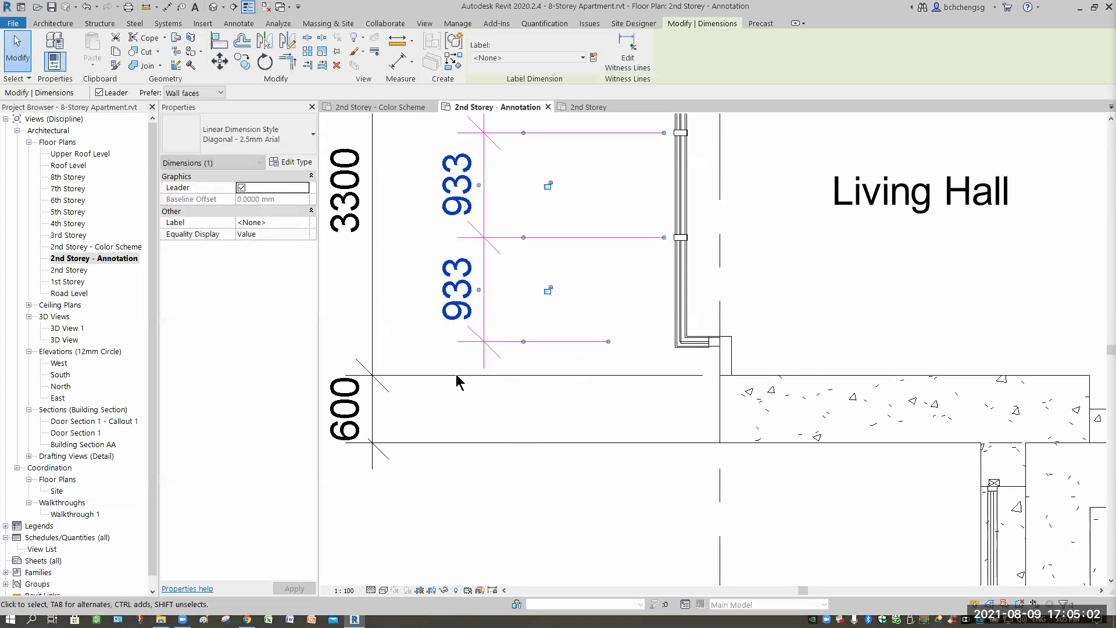
{"action": "key", "text": "Escape"}
Step: Move the 350 text of the facade chain upward, clear of the neighbouring 713 text
{"action": "scroll", "coordinate": [529, 242], "scroll_direction": "down", "scroll_amount": 3}
{"action": "scroll", "coordinate": [529, 243], "scroll_direction": "down", "scroll_amount": 2}
{"action": "middle_click_drag", "start_coordinate": [549, 146], "coordinate": [553, 349]}
{"action": "middle_click_drag", "start_coordinate": [542, 250], "coordinate": [558, 324]}
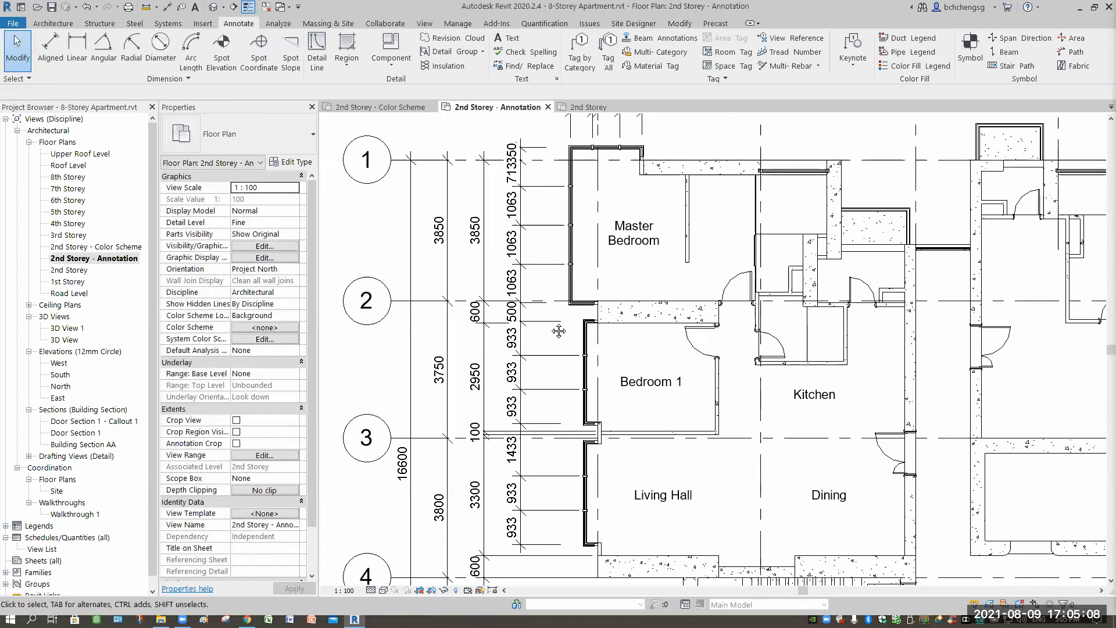
{"action": "scroll", "coordinate": [496, 190], "scroll_direction": "up", "scroll_amount": 4}
{"action": "left_click", "coordinate": [575, 290]}
{"action": "left_click_drag", "start_coordinate": [547, 251], "coordinate": [567, 218]}
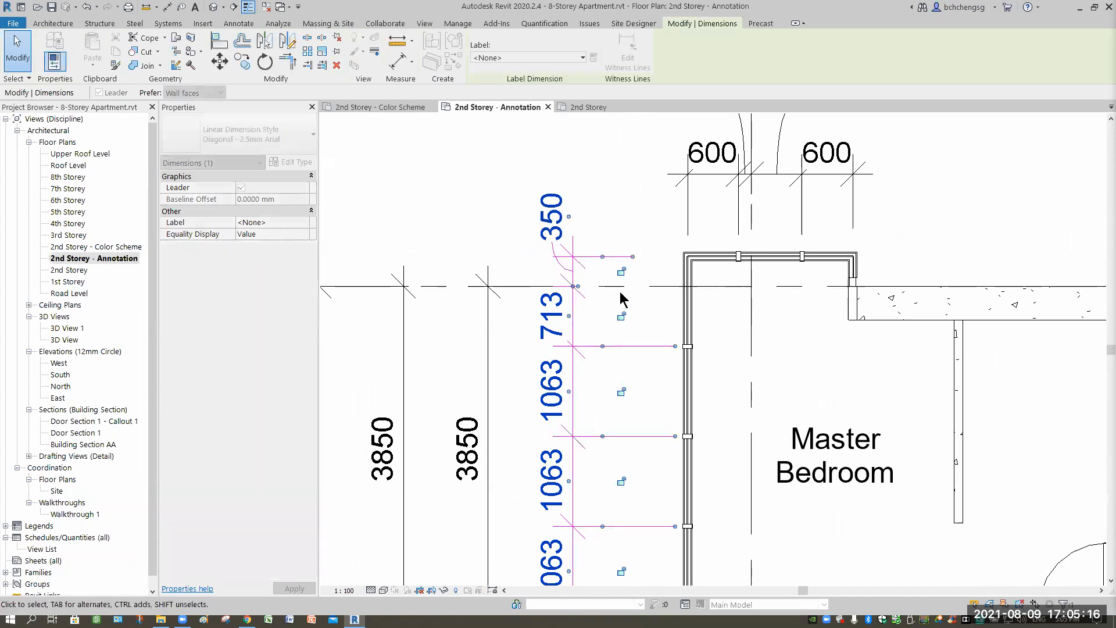
{"action": "left_click", "coordinate": [628, 302]}
Step: Review the overall, grid, wall and facade dimension chains beside grids 1 to 4
{"action": "scroll", "coordinate": [649, 349], "scroll_direction": "down", "scroll_amount": 2}
{"action": "scroll", "coordinate": [650, 357], "scroll_direction": "down", "scroll_amount": 1}
{"action": "middle_click_drag", "start_coordinate": [650, 358], "coordinate": [630, 161]}
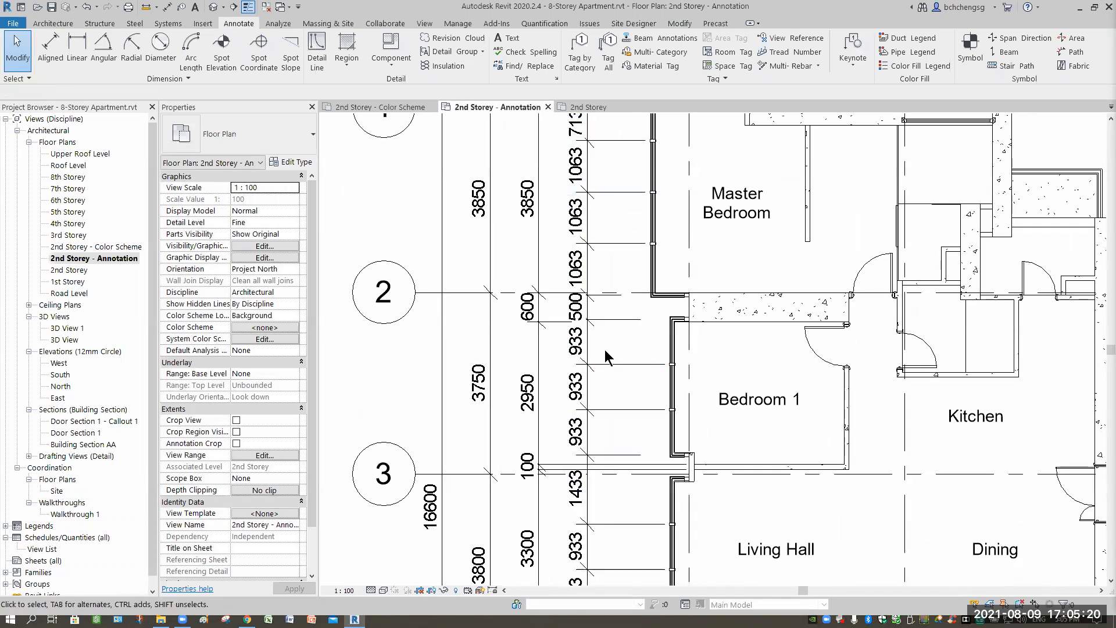
{"action": "scroll", "coordinate": [604, 381], "scroll_direction": "down", "scroll_amount": 1}
{"action": "middle_click_drag", "start_coordinate": [608, 460], "coordinate": [572, 390]}
{"action": "scroll", "coordinate": [612, 462], "scroll_direction": "down", "scroll_amount": 2}
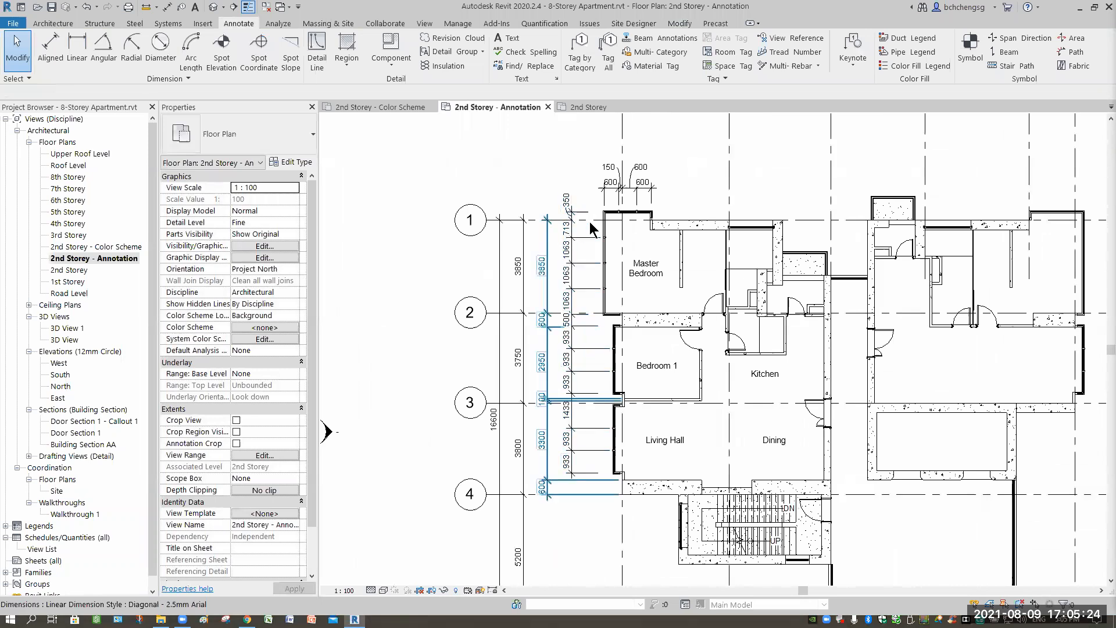
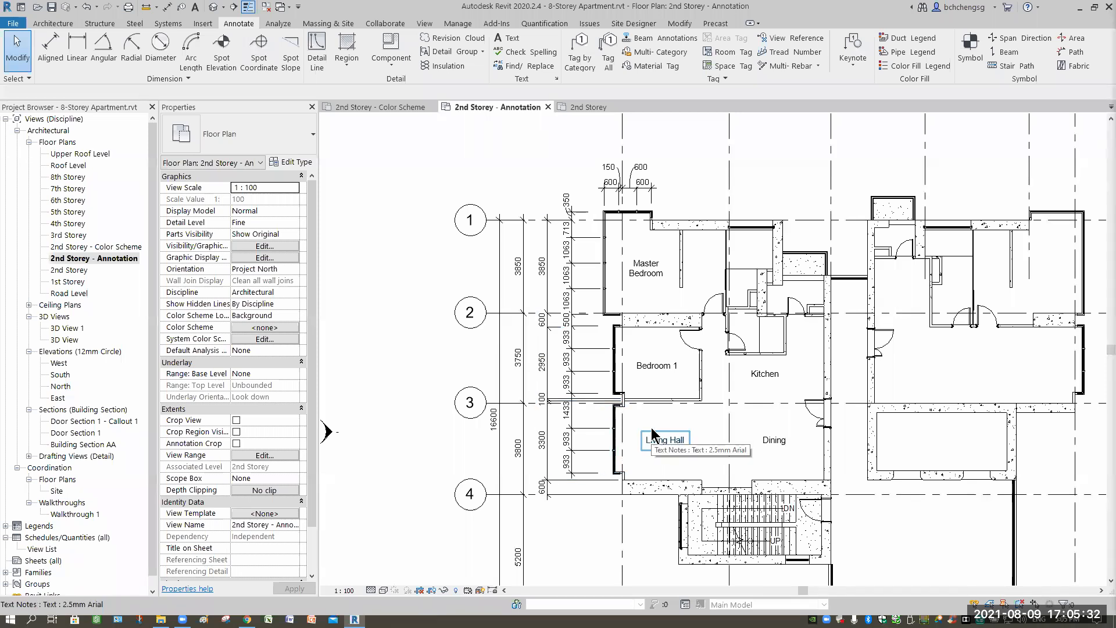
{"action": "scroll", "coordinate": [625, 405], "scroll_direction": "up", "scroll_amount": 3}
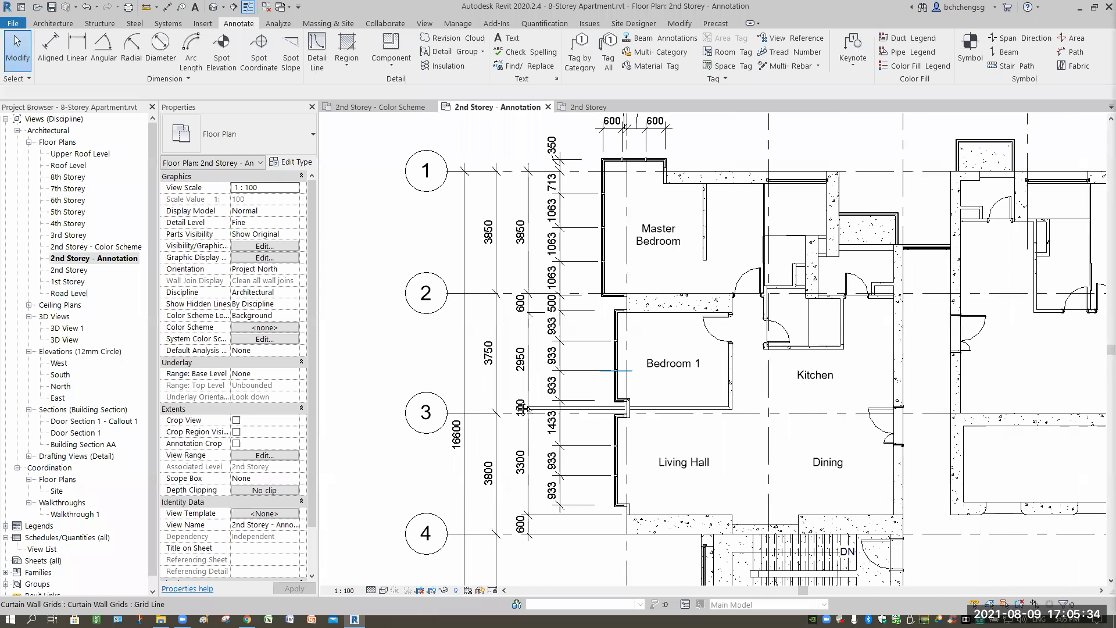
Step: Place an aligned dimension chain through grids A, B, C, D, E and F between the grid bubbles and the facade dimensions
{"action": "middle_click_drag", "start_coordinate": [611, 270], "coordinate": [559, 405]}
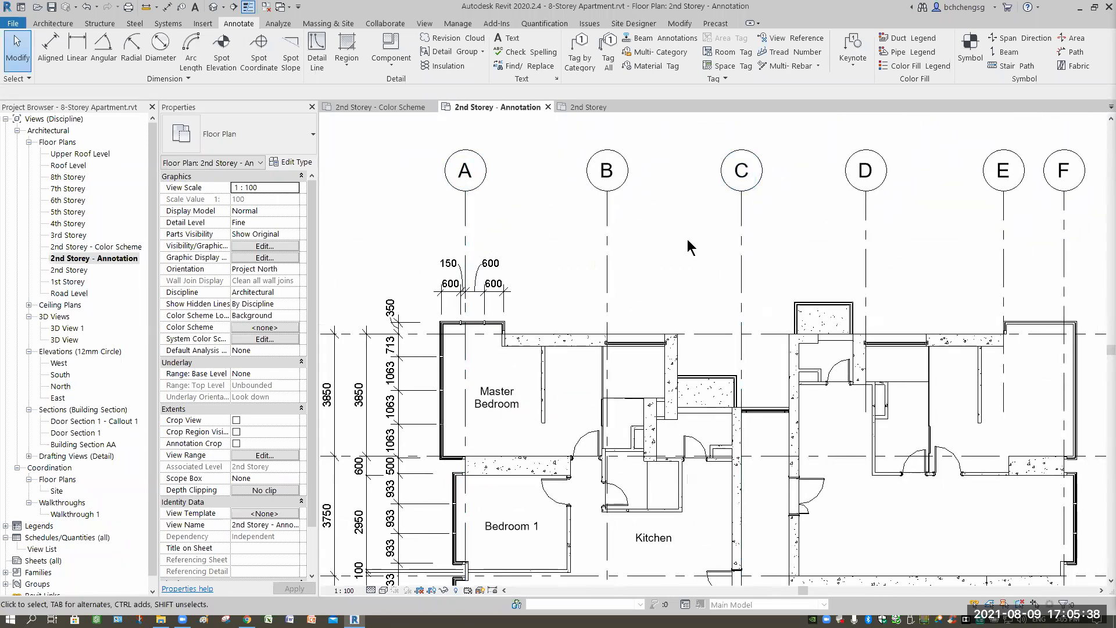
{"action": "middle_click_drag", "start_coordinate": [612, 244], "coordinate": [530, 240]}
{"action": "left_click", "coordinate": [49, 46]}
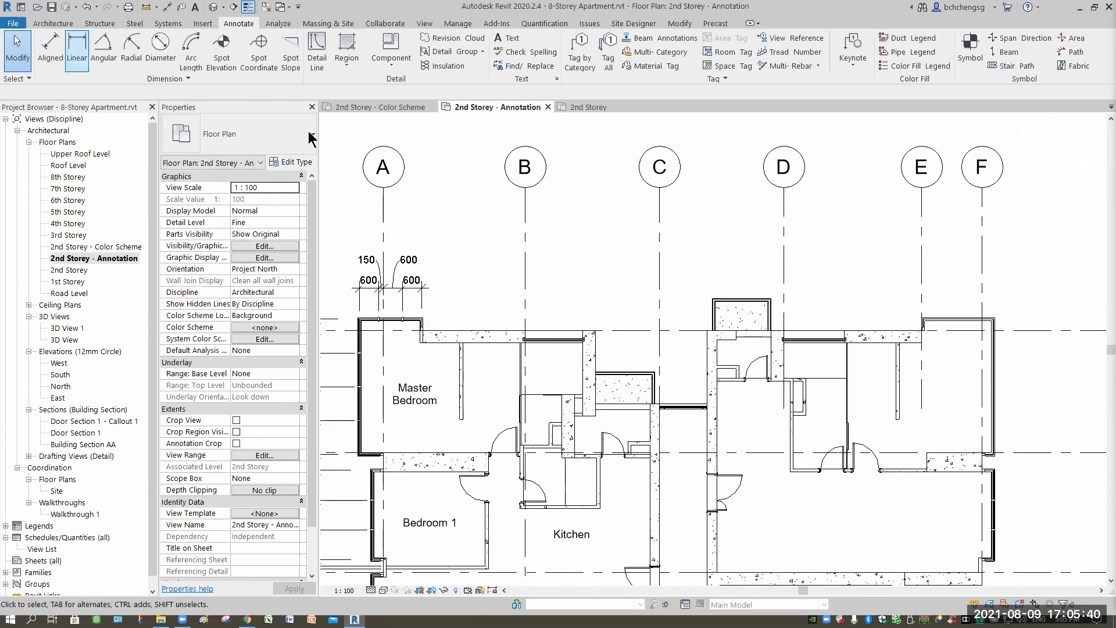
{"action": "left_click", "coordinate": [381, 199]}
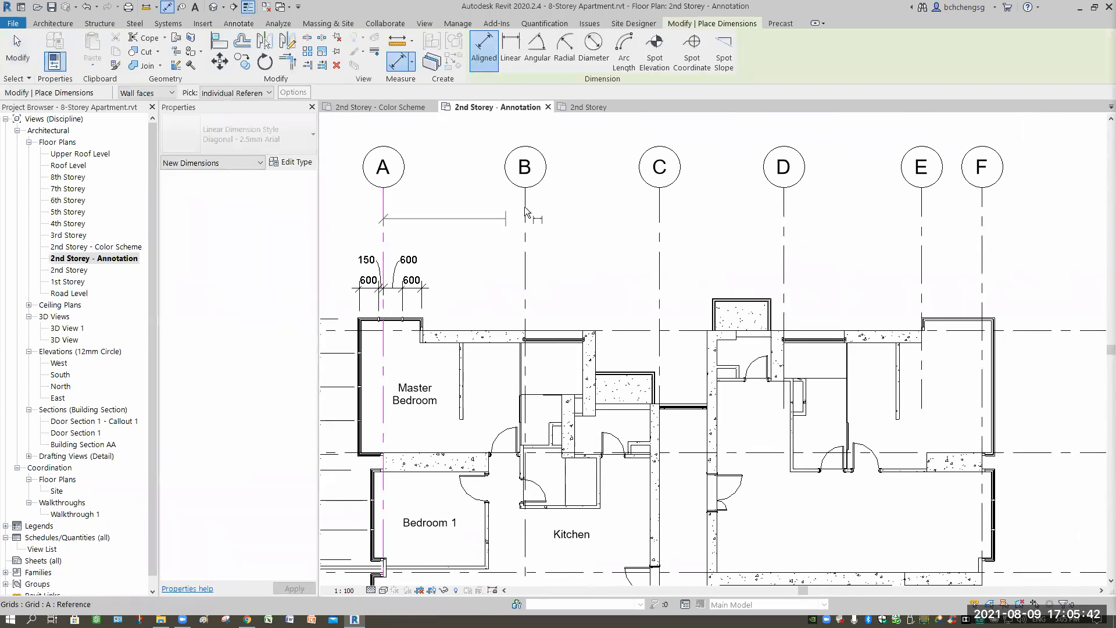
{"action": "left_click", "coordinate": [673, 203]}
{"action": "left_click", "coordinate": [782, 207]}
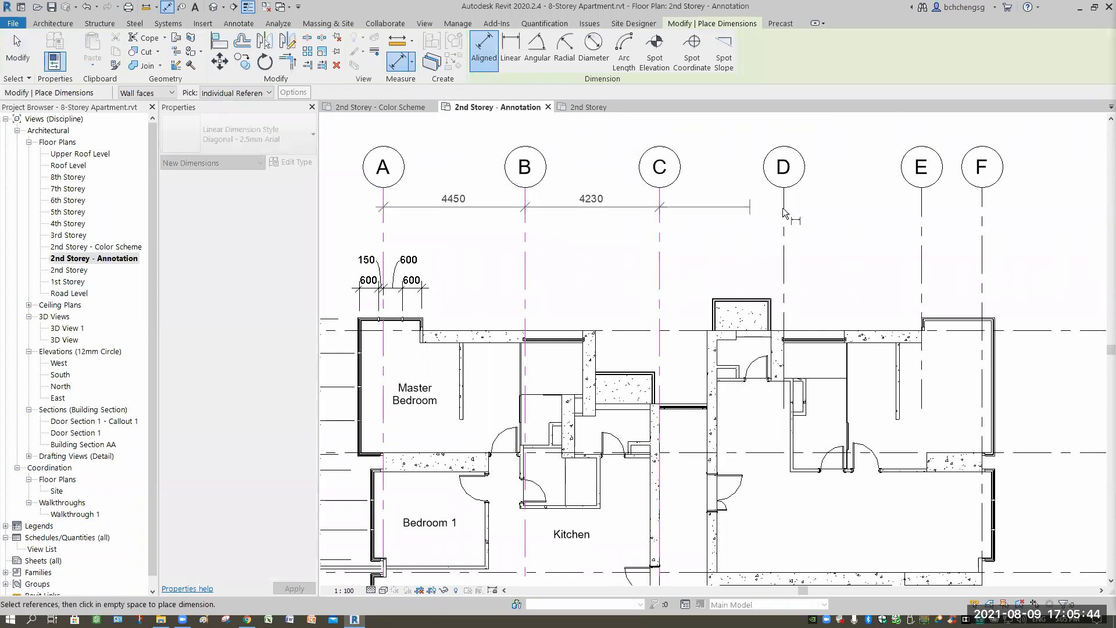
{"action": "left_click", "coordinate": [921, 207]}
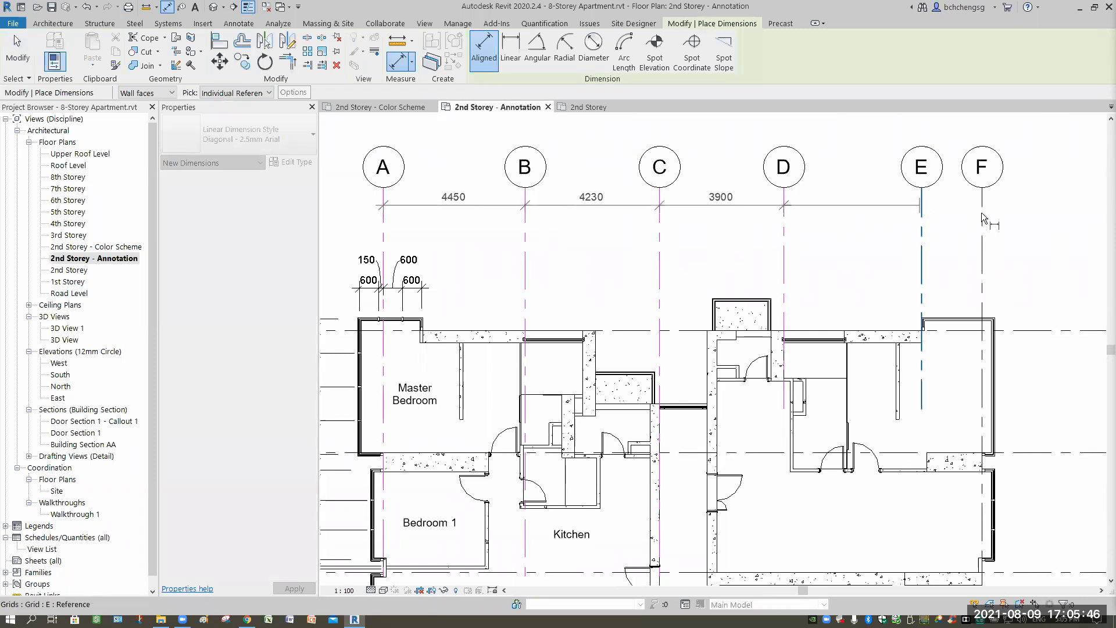
{"action": "left_click", "coordinate": [1036, 231]}
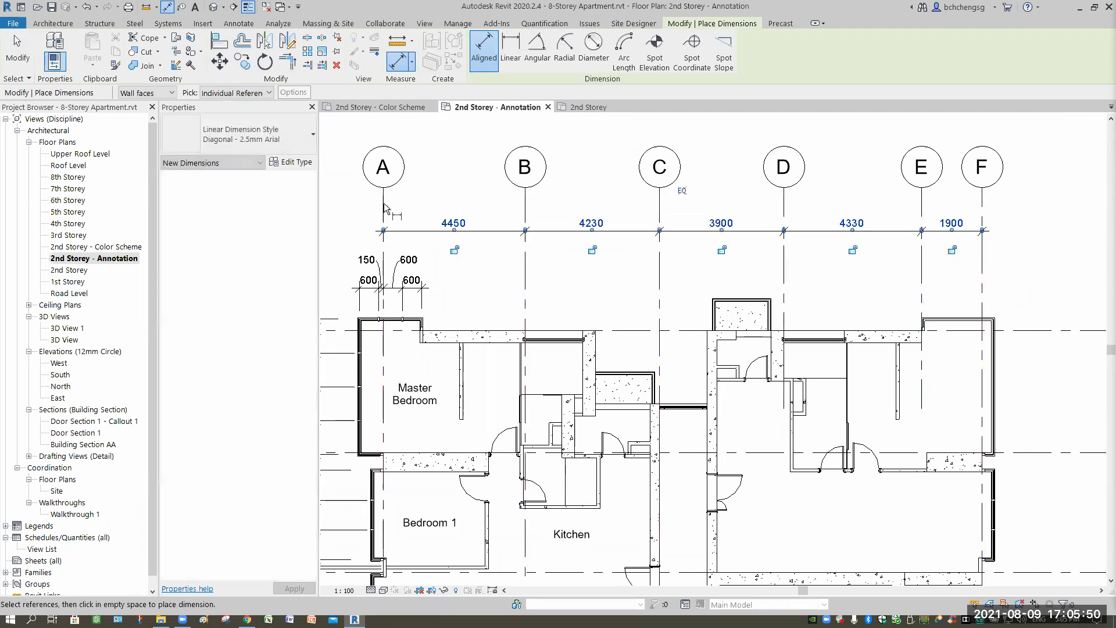
Step: Add an overall aligned dimension from grid A to grid F above the grid chain and leave the dimension command
{"action": "left_click", "coordinate": [383, 200]}
{"action": "left_click", "coordinate": [982, 200]}
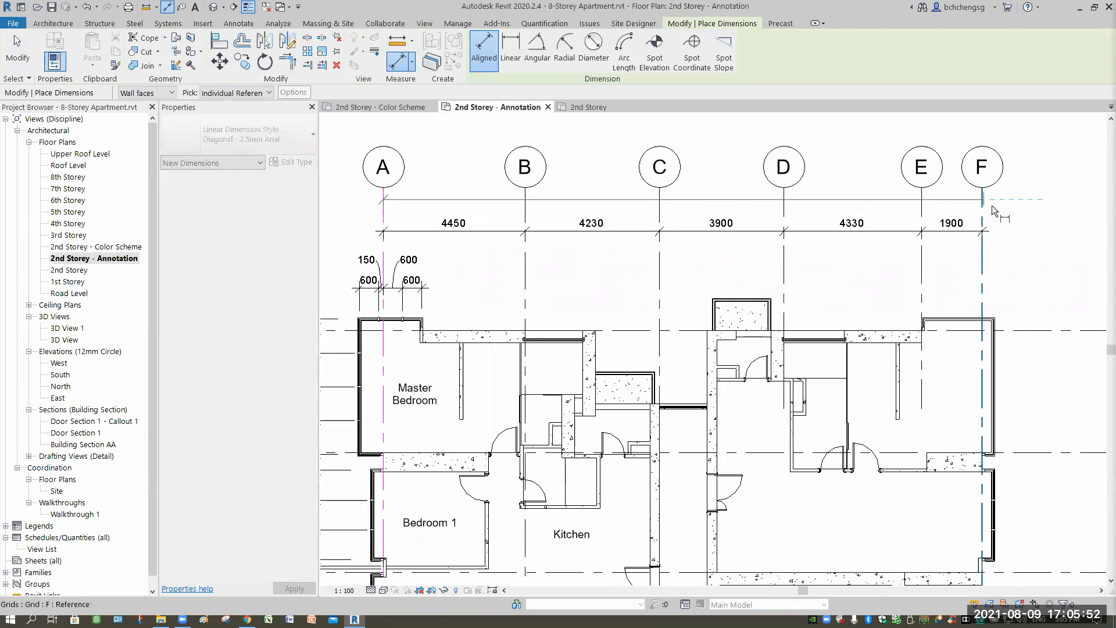
{"action": "left_click", "coordinate": [1064, 199]}
{"action": "left_click", "coordinate": [857, 314]}
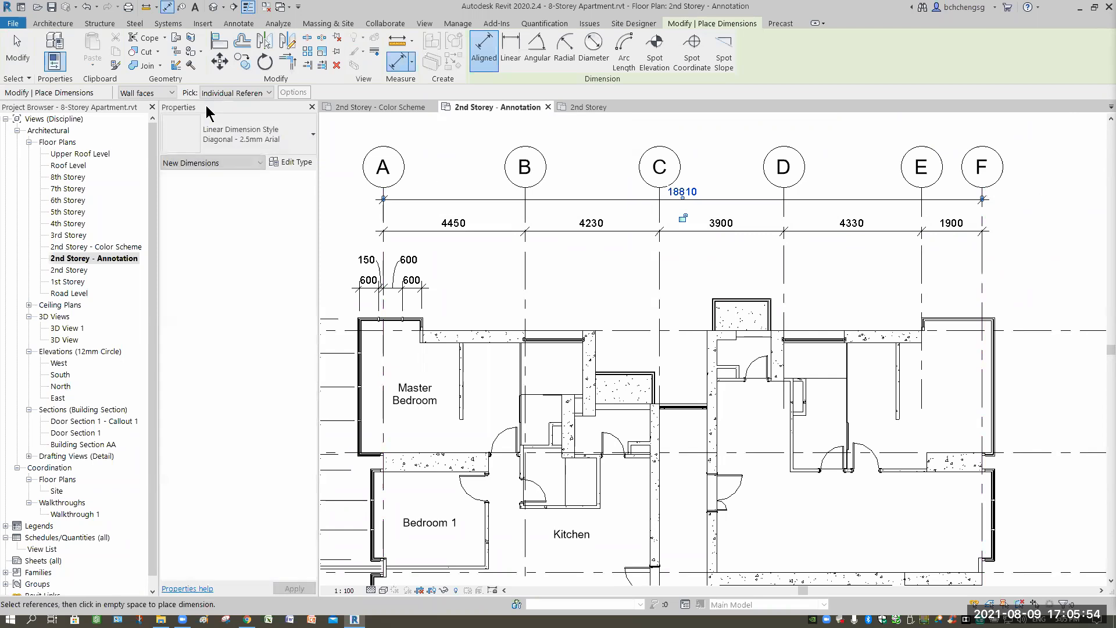
{"action": "key", "text": "Escape"}
{"action": "key", "text": "Escape"}
{"action": "key", "text": "Escape"}
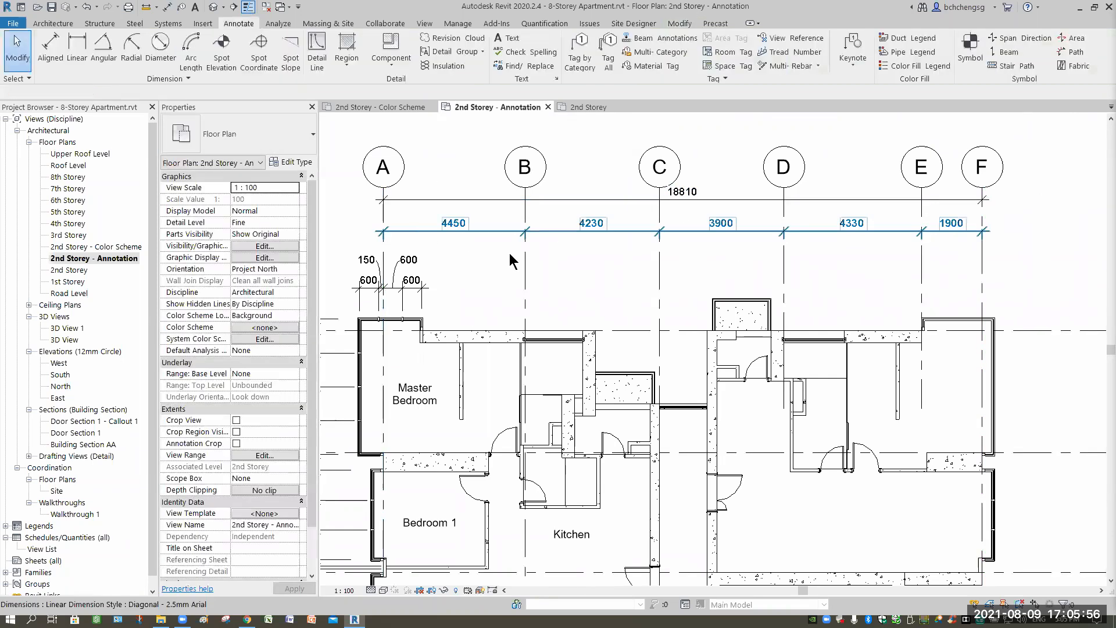
Step: Move the A to F grid dimension chain up, closer to the overall dimension
{"action": "left_click", "coordinate": [557, 232]}
{"action": "mouse_move", "coordinate": [561, 232]}
{"action": "left_mouse_down"}
{"action": "mouse_move", "coordinate": [563, 273]}
{"action": "mouse_move", "coordinate": [566, 221]}
{"action": "mouse_move", "coordinate": [571, 234]}
{"action": "left_mouse_up"}
{"action": "left_click_drag", "start_coordinate": [567, 282], "coordinate": [581, 288]}
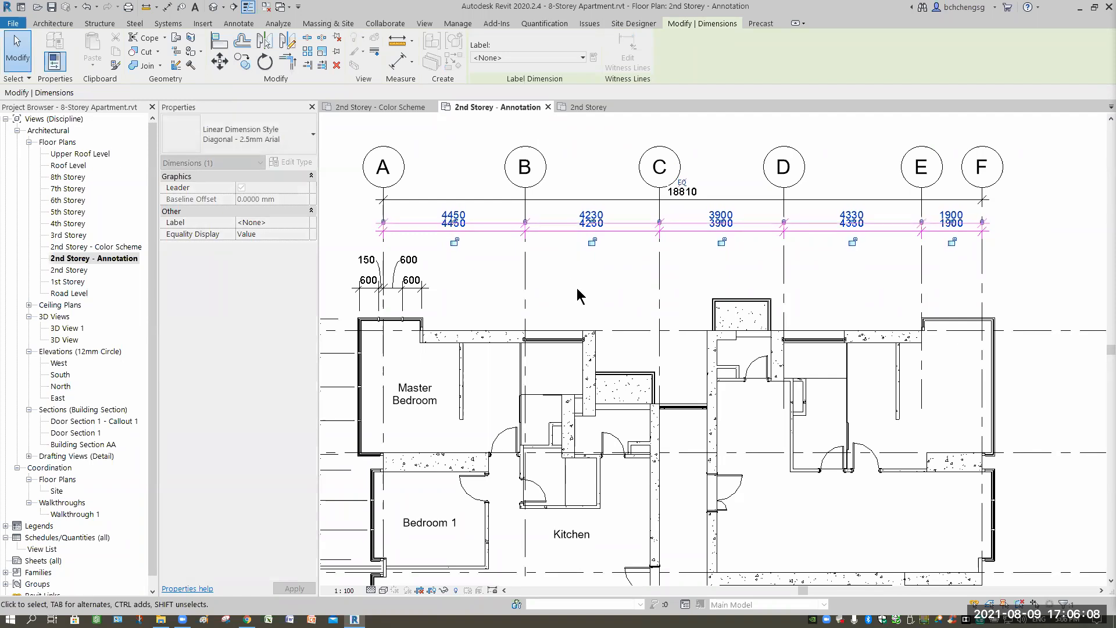
{"action": "left_click", "coordinate": [582, 287]}
Step: Place an aligned dimension chain from grid B to both faces of the Master Bedroom's interior partition, above the plan
{"action": "scroll", "coordinate": [582, 287], "scroll_direction": "down", "scroll_amount": 3}
{"action": "scroll", "coordinate": [628, 263], "scroll_direction": "up", "scroll_amount": 3}
{"action": "middle_click_drag", "start_coordinate": [592, 297], "coordinate": [623, 286]}
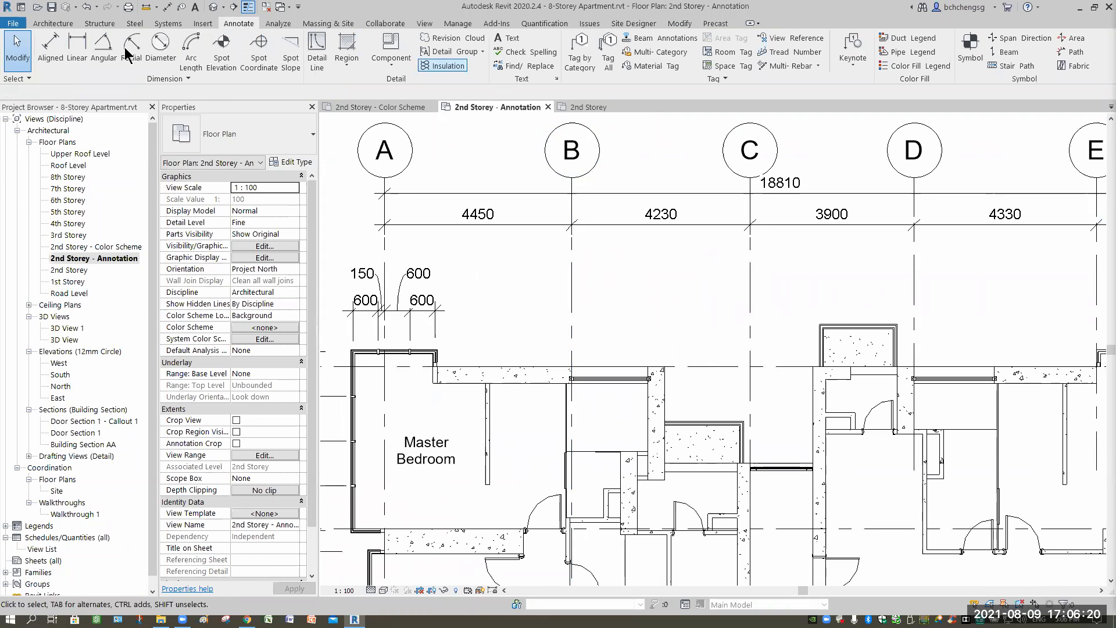
{"action": "left_click", "coordinate": [59, 47]}
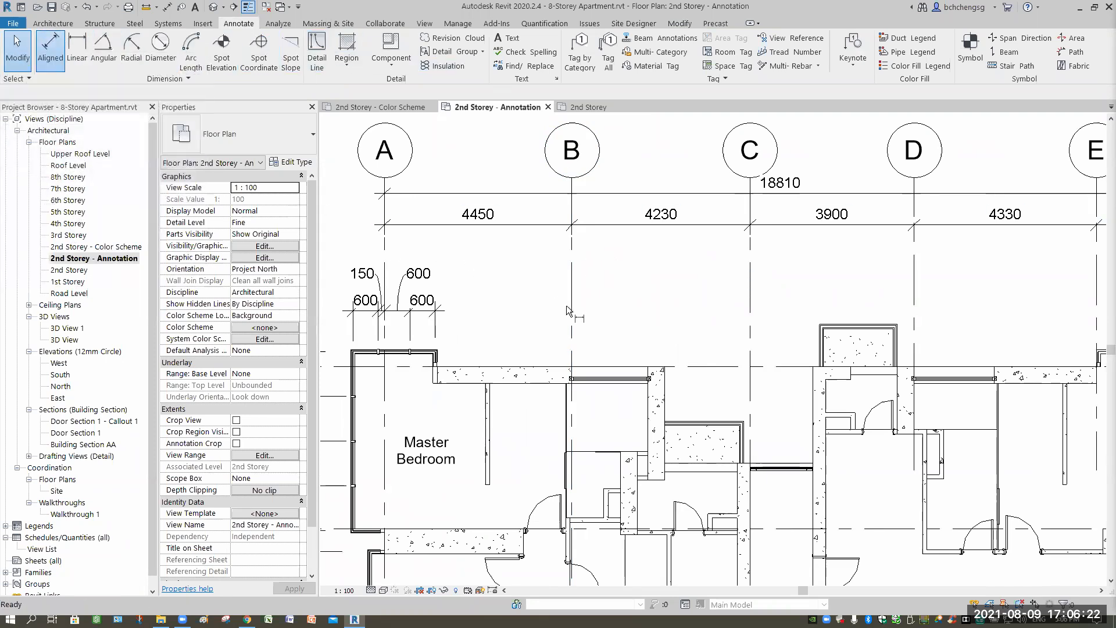
{"action": "scroll", "coordinate": [475, 400], "scroll_direction": "up", "scroll_amount": 4}
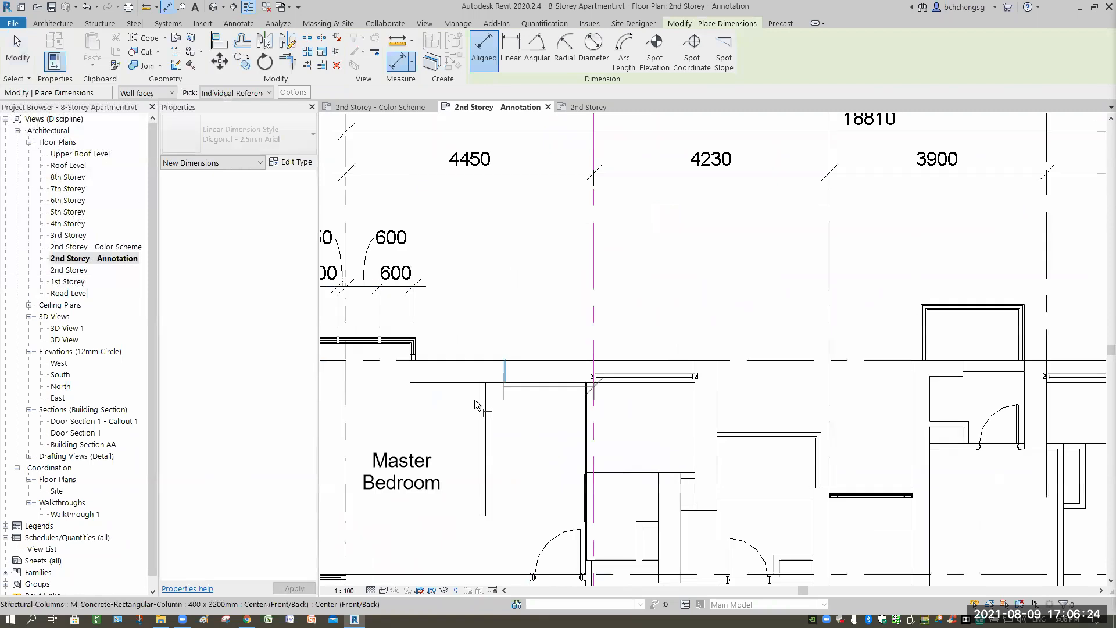
{"action": "left_click", "coordinate": [469, 399]}
{"action": "left_click", "coordinate": [460, 420]}
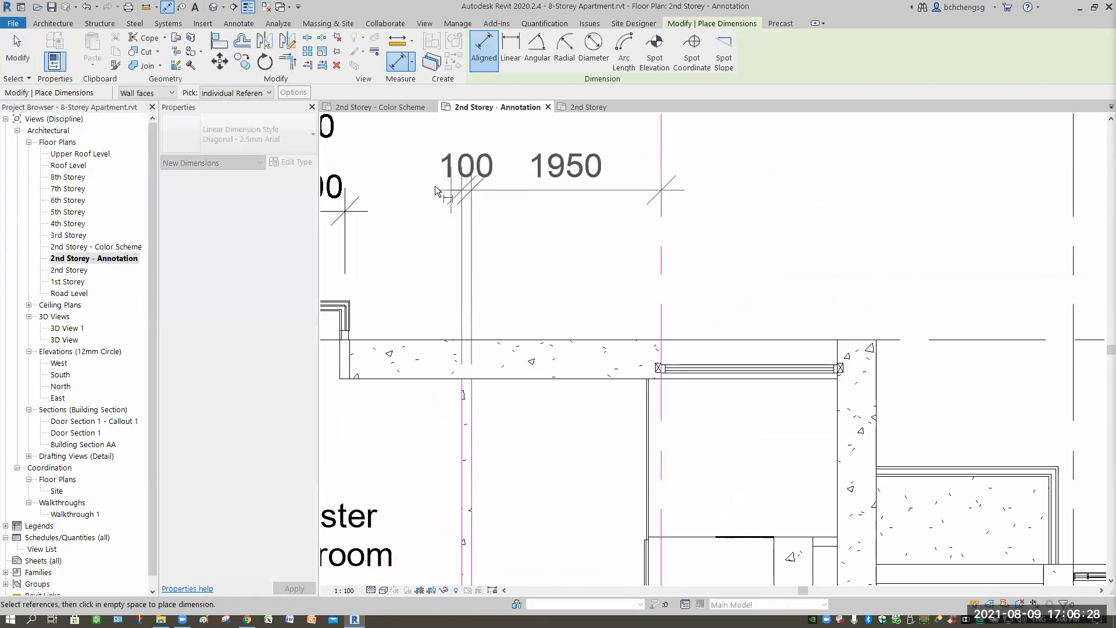
{"action": "scroll", "coordinate": [443, 227], "scroll_direction": "down", "scroll_amount": 2}
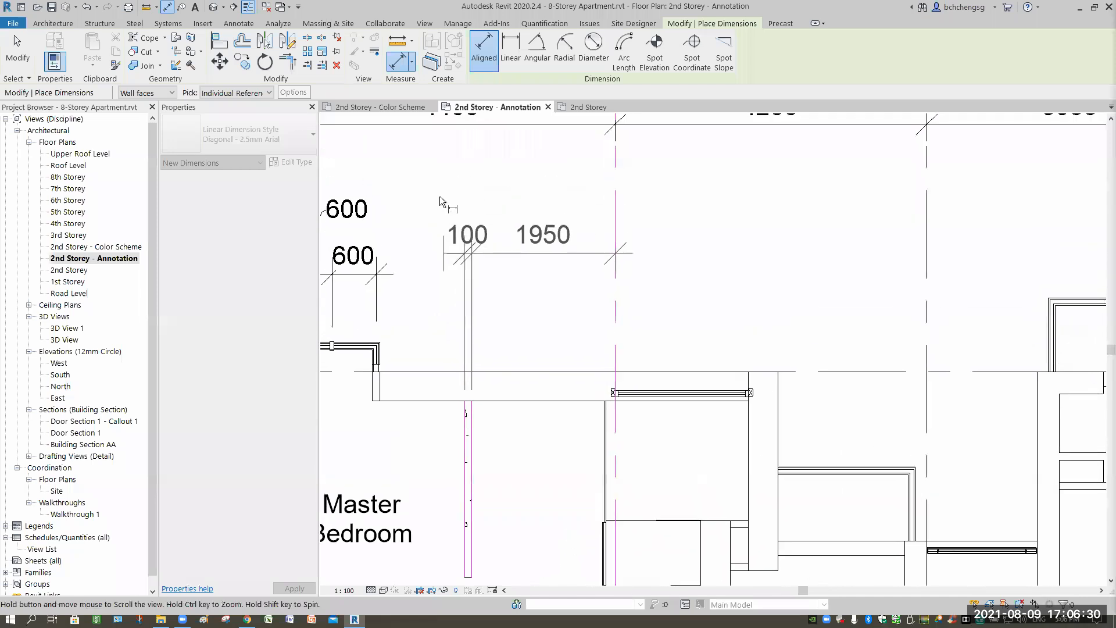
{"action": "left_click", "coordinate": [439, 197]}
Step: Place an aligned dimension chain from grid C to both faces of the concrete column between grids B and C, above the plan
{"action": "middle_click_drag", "start_coordinate": [817, 246], "coordinate": [611, 221]}
{"action": "scroll", "coordinate": [698, 226], "scroll_direction": "down", "scroll_amount": 1}
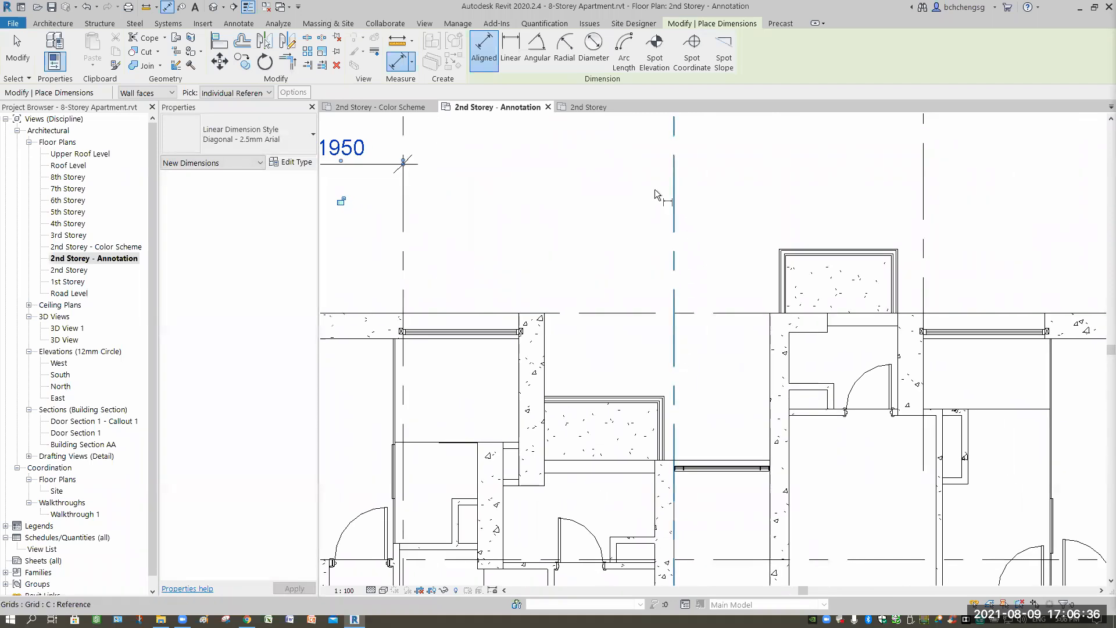
{"action": "left_click", "coordinate": [545, 332]}
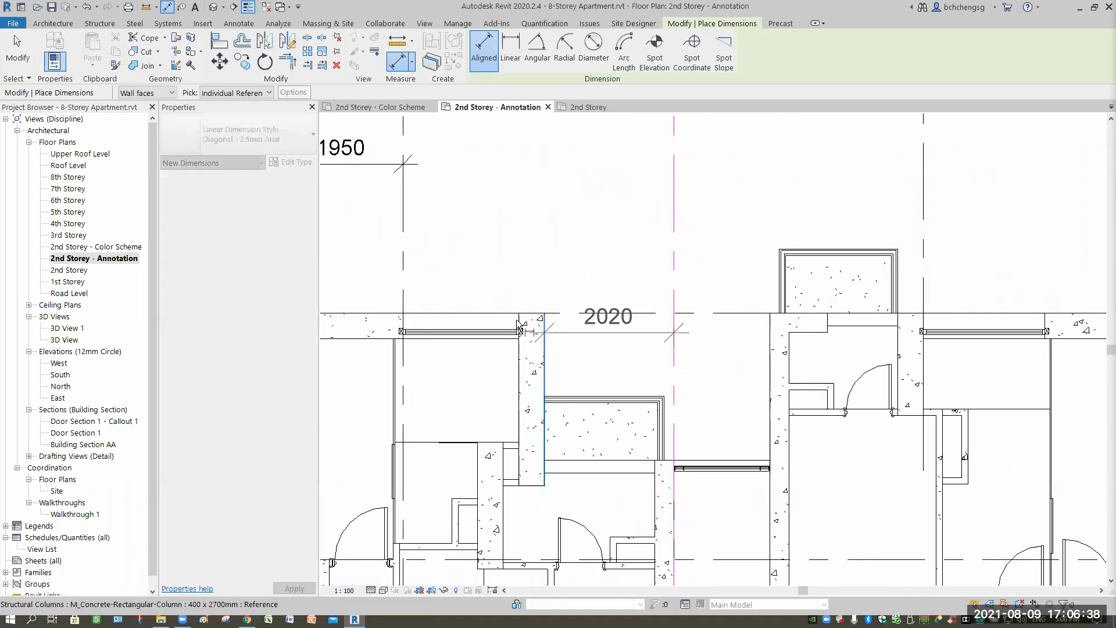
{"action": "left_click", "coordinate": [519, 366]}
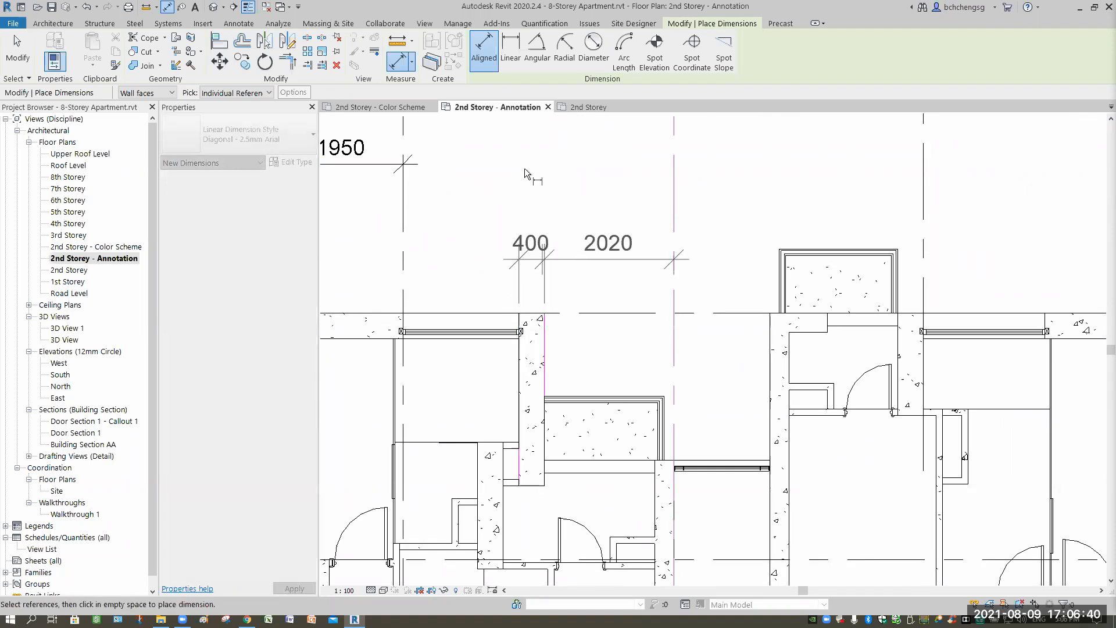
{"action": "left_click", "coordinate": [611, 171]}
Step: Place an aligned dimension chain from grid D through the near edge of the concrete column to grid E, above the plan
{"action": "middle_click_drag", "start_coordinate": [811, 187], "coordinate": [558, 209]}
{"action": "scroll", "coordinate": [662, 206], "scroll_direction": "down", "scroll_amount": 1}
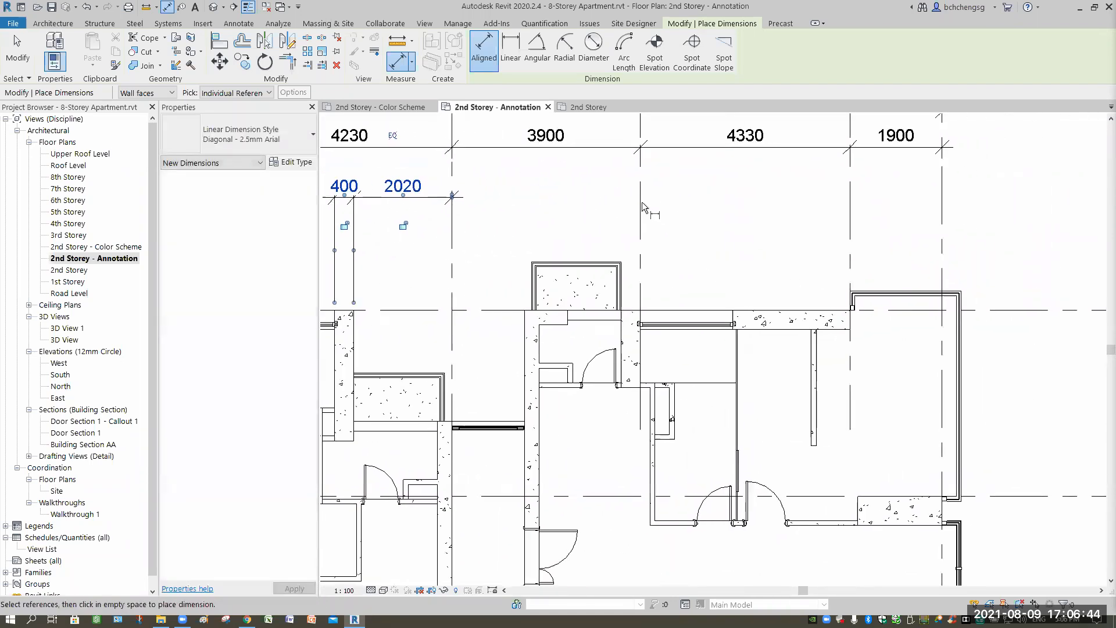
{"action": "left_click", "coordinate": [639, 296]}
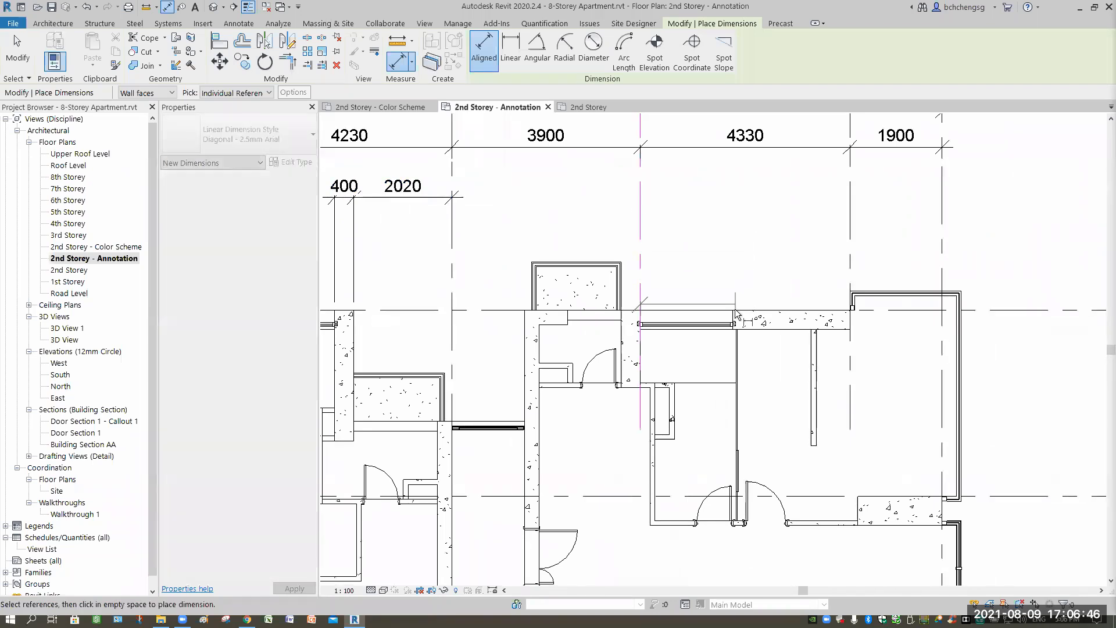
{"action": "left_click", "coordinate": [847, 226]}
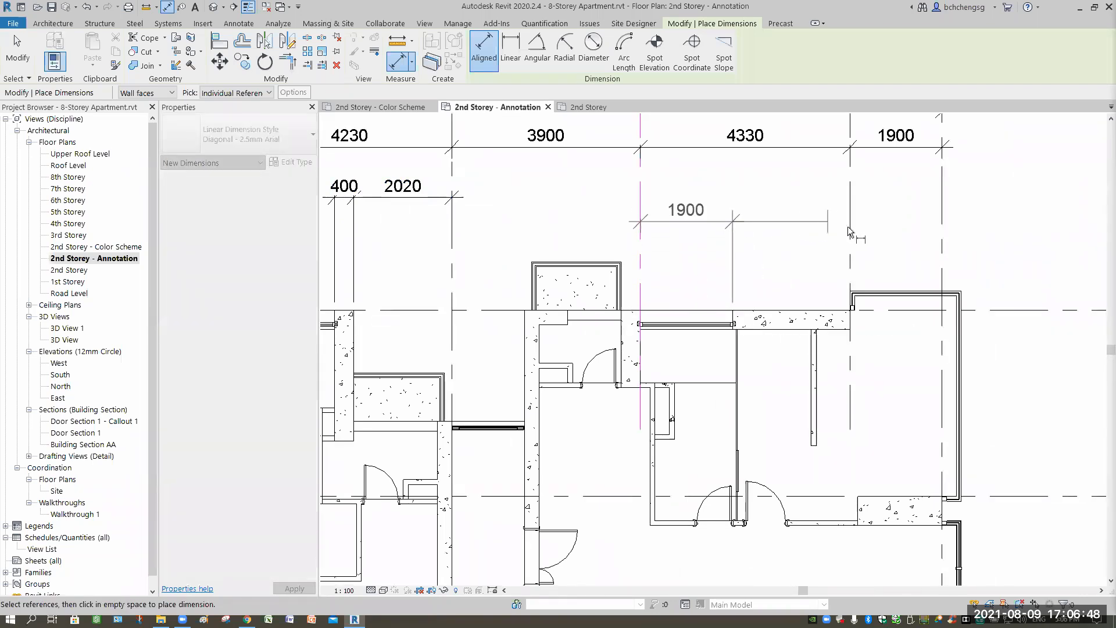
{"action": "left_click", "coordinate": [884, 190]}
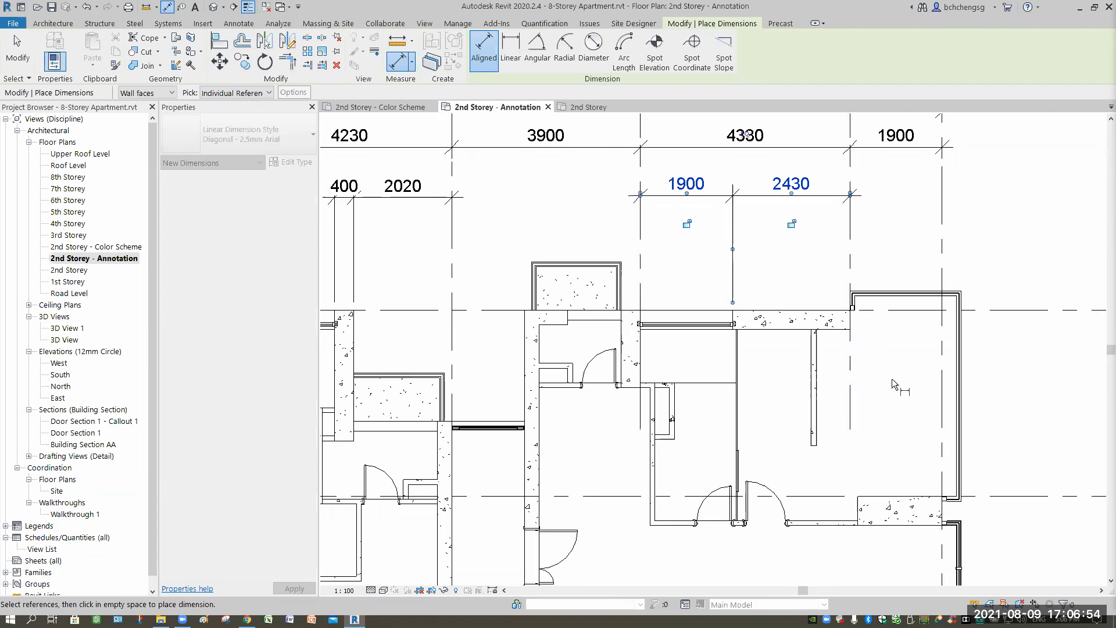
Step: Extend the D to E dimension chain with witness lines on both faces of the internal wall between grids C and D
{"action": "scroll", "coordinate": [821, 228], "scroll_direction": "down", "scroll_amount": 4}
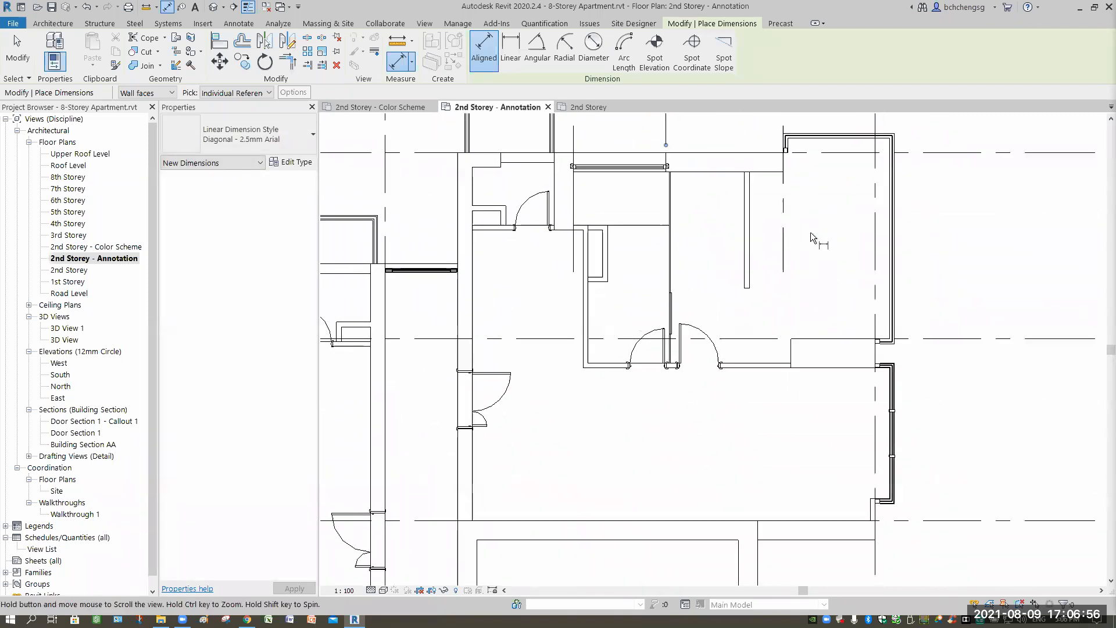
{"action": "middle_click_drag", "start_coordinate": [632, 169], "coordinate": [712, 285]}
{"action": "scroll", "coordinate": [712, 283], "scroll_direction": "up", "scroll_amount": 3}
{"action": "middle_click_drag", "start_coordinate": [762, 365], "coordinate": [714, 384]}
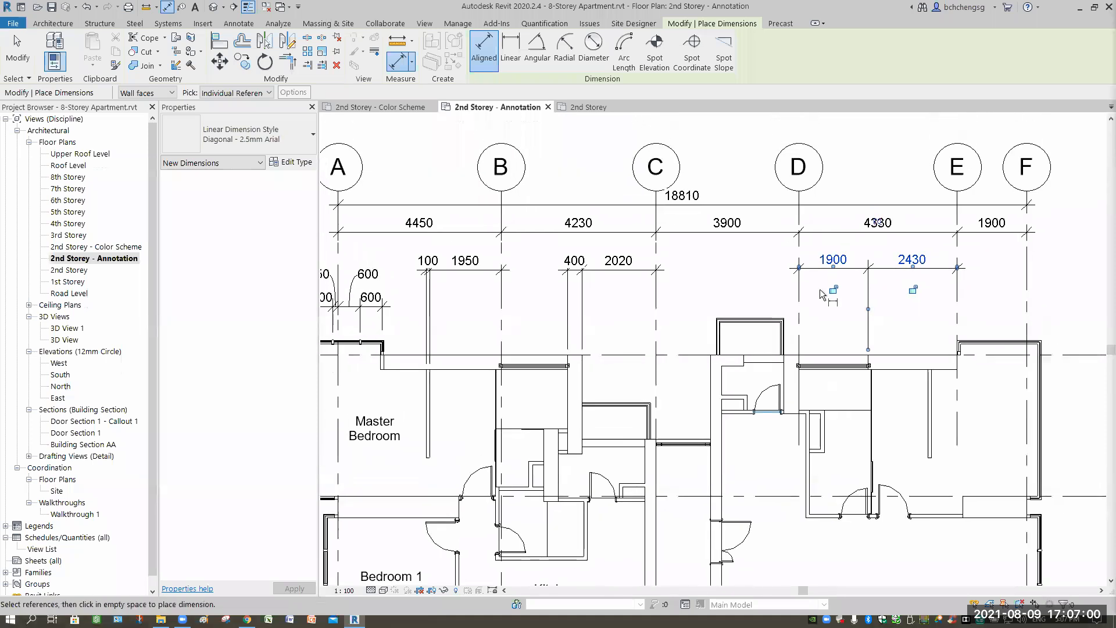
{"action": "scroll", "coordinate": [701, 328], "scroll_direction": "up", "scroll_amount": 3}
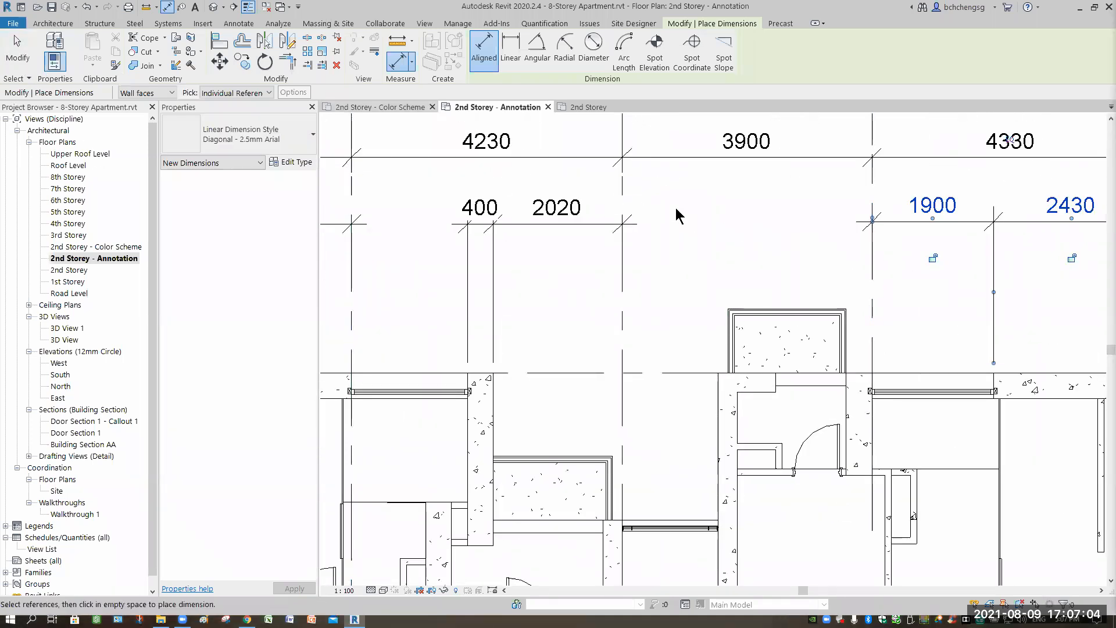
{"action": "key", "text": "Escape"}
{"action": "key", "text": "Escape"}
{"action": "left_click", "coordinate": [889, 222]}
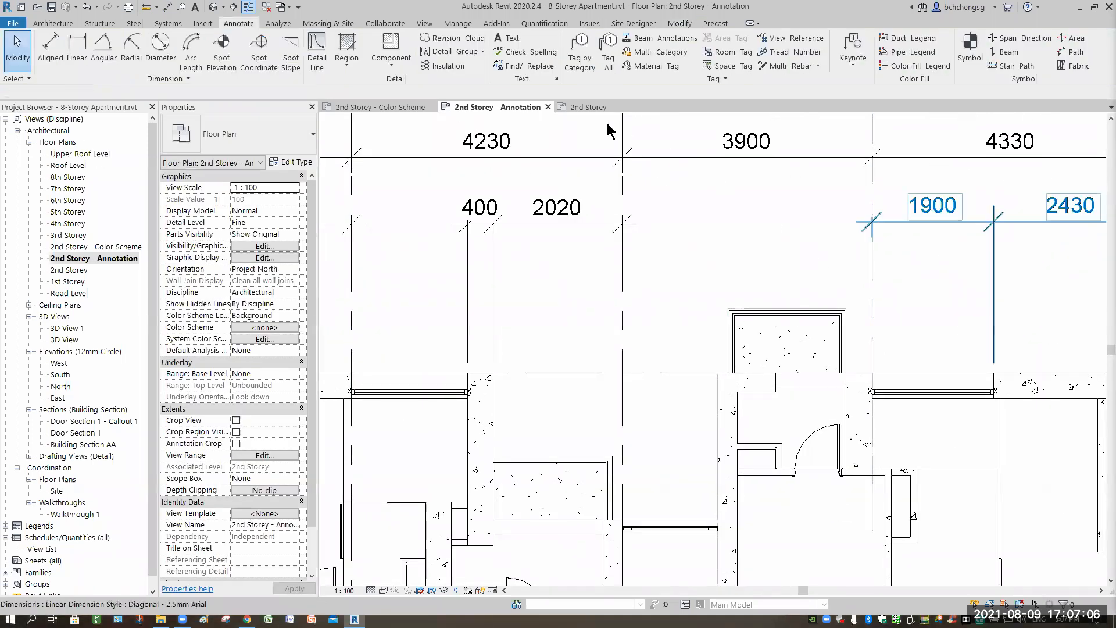
{"action": "left_click", "coordinate": [627, 59]}
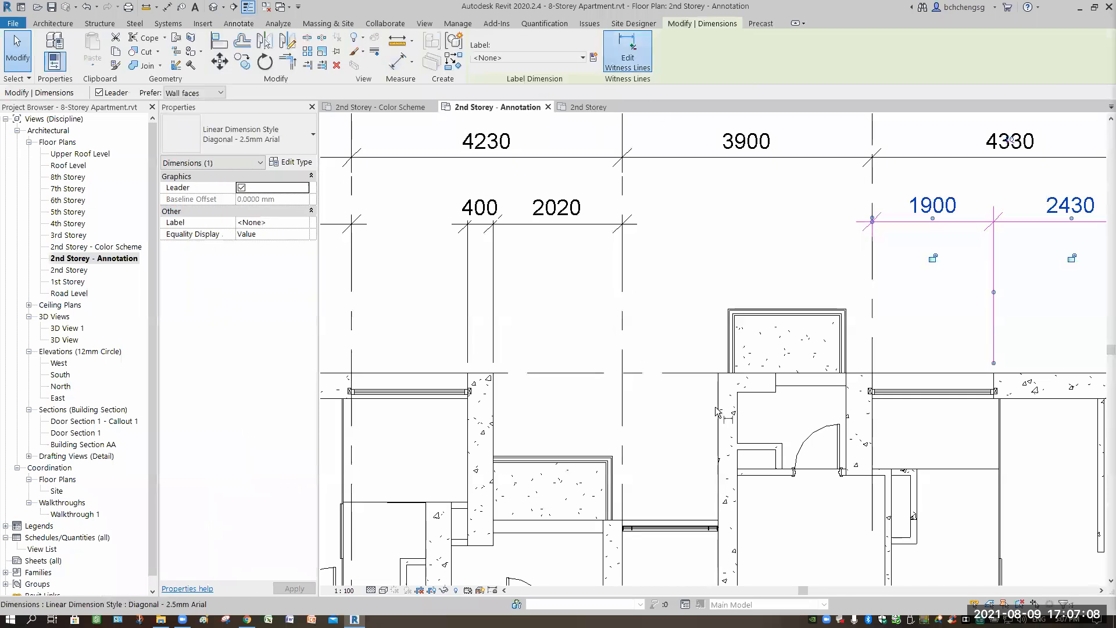
{"action": "left_click", "coordinate": [735, 415]}
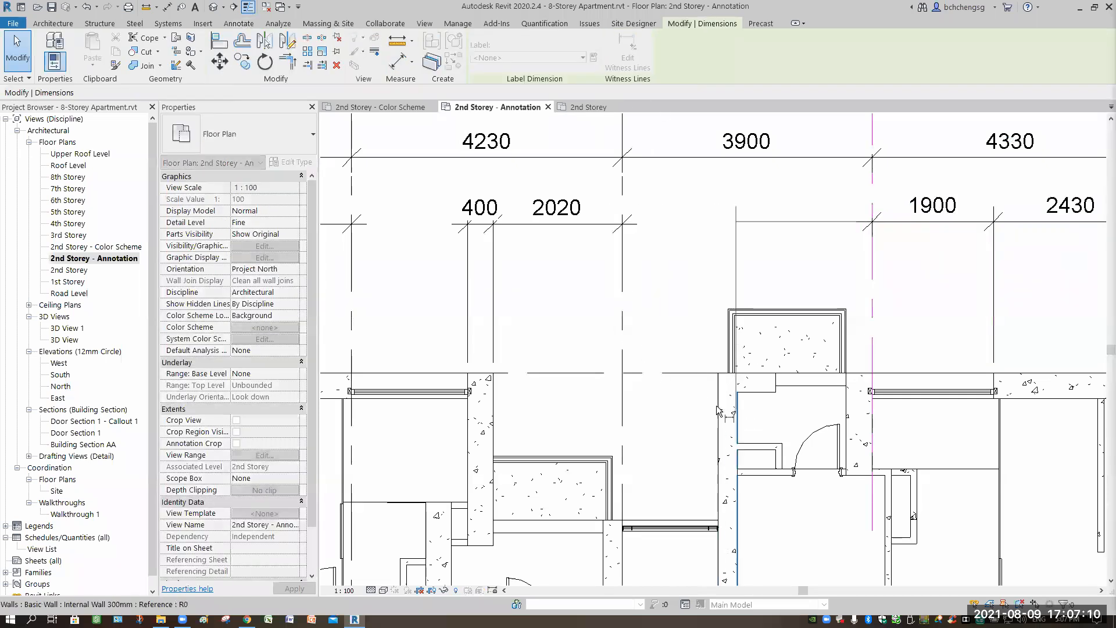
{"action": "left_click", "coordinate": [717, 410]}
{"action": "left_click", "coordinate": [681, 231]}
{"action": "left_click", "coordinate": [667, 331]}
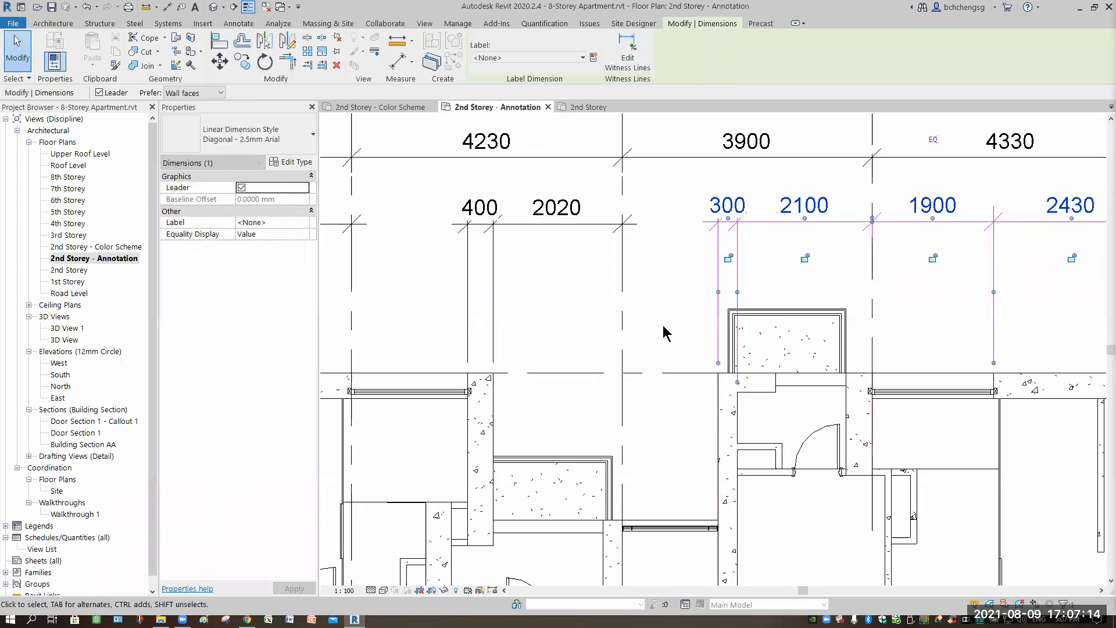
Step: Start a text note with a two-segment leader pointing at the louvre window beside grid B, with the text above the wall
{"action": "scroll", "coordinate": [657, 326], "scroll_direction": "down", "scroll_amount": 2}
{"action": "middle_click_drag", "start_coordinate": [610, 318], "coordinate": [600, 294]}
{"action": "left_click", "coordinate": [615, 299]}
{"action": "middle_click_drag", "start_coordinate": [463, 377], "coordinate": [626, 418]}
{"action": "left_click", "coordinate": [628, 405]}
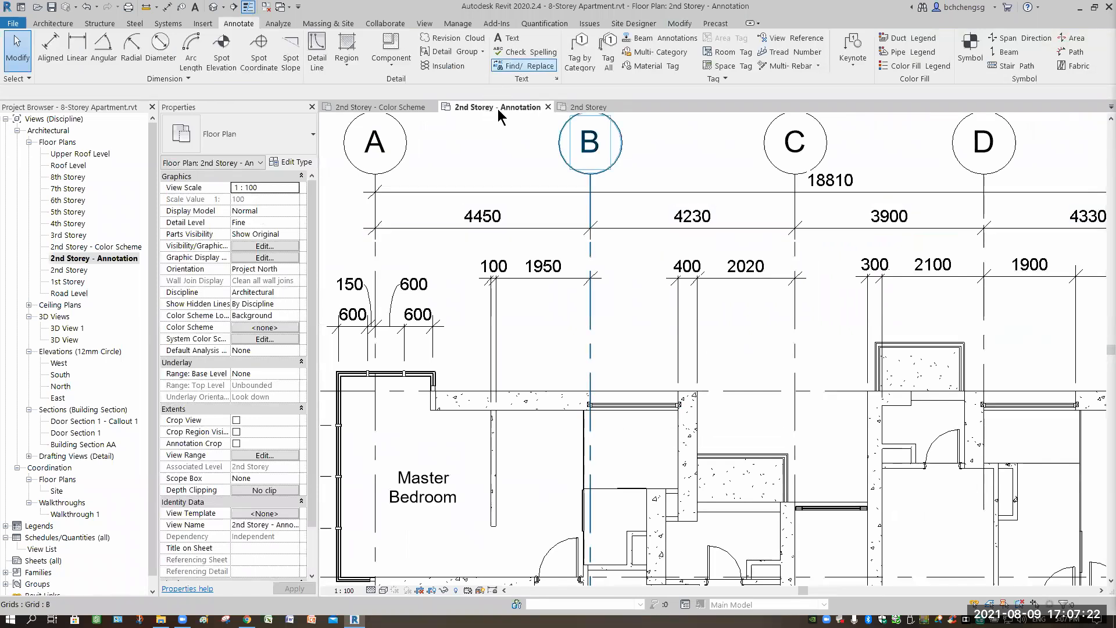
{"action": "left_click", "coordinate": [504, 38]}
{"action": "left_click", "coordinate": [475, 60]}
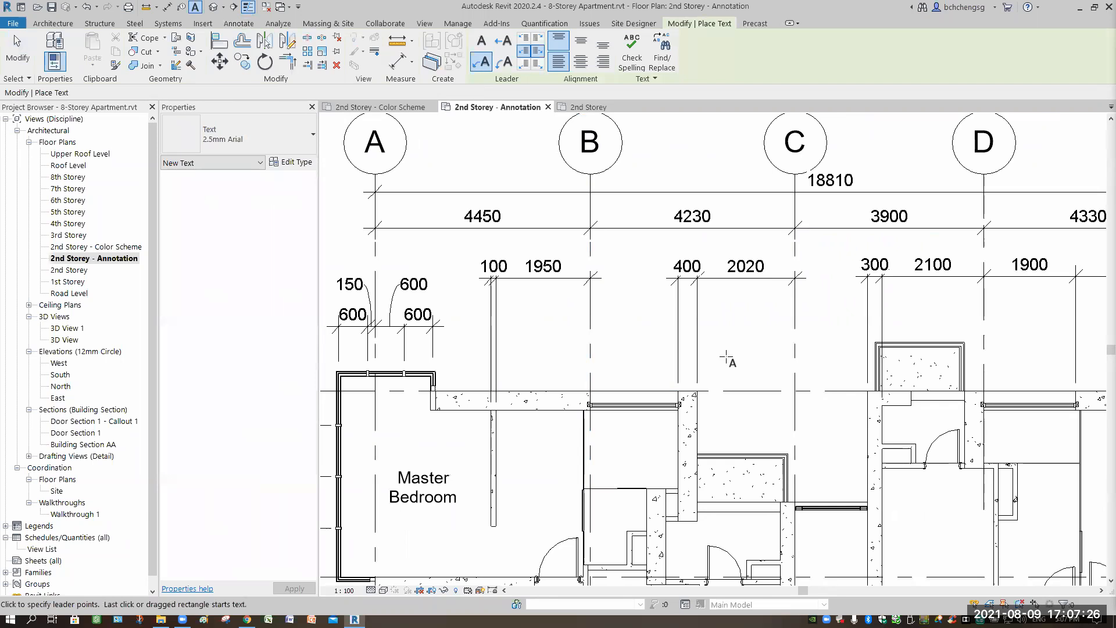
{"action": "scroll", "coordinate": [727, 358], "scroll_direction": "up", "scroll_amount": 3}
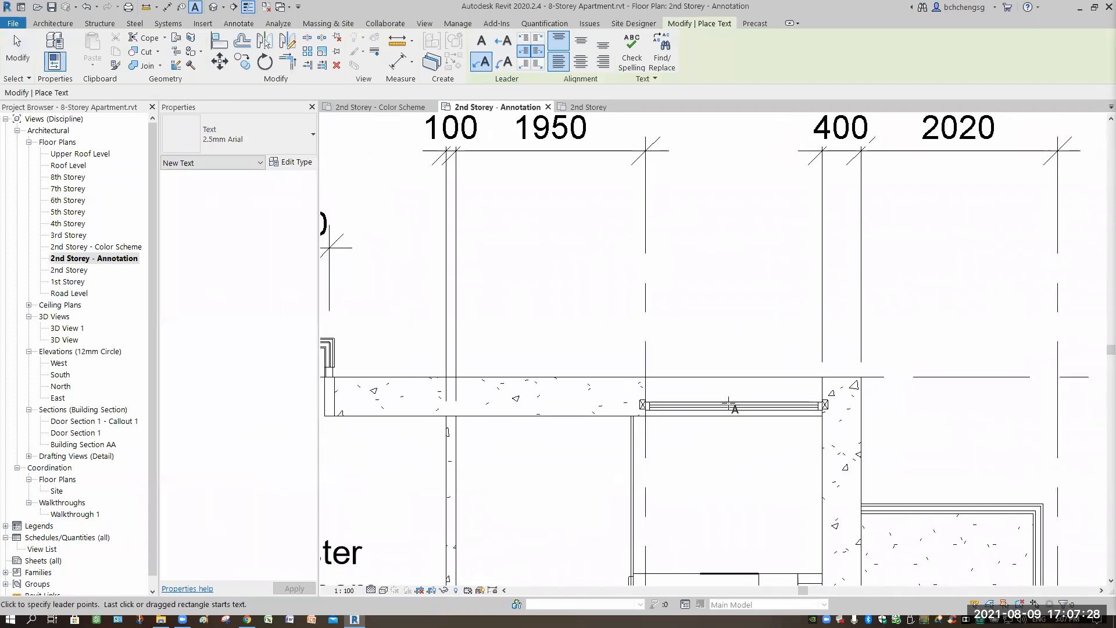
{"action": "left_click", "coordinate": [728, 289]}
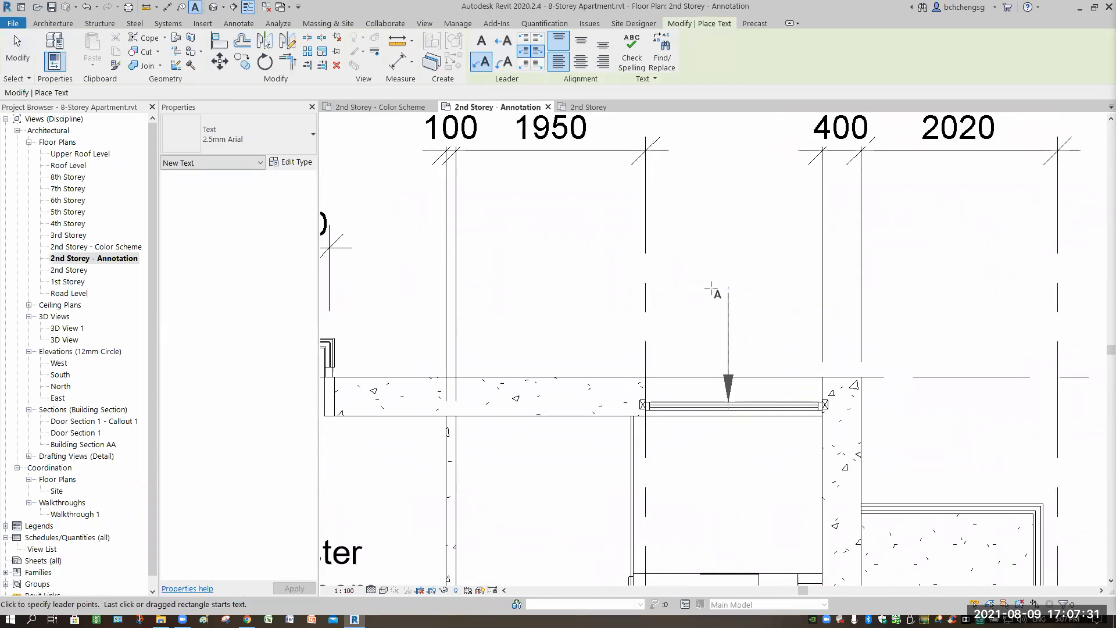
{"action": "left_click", "coordinate": [763, 333]}
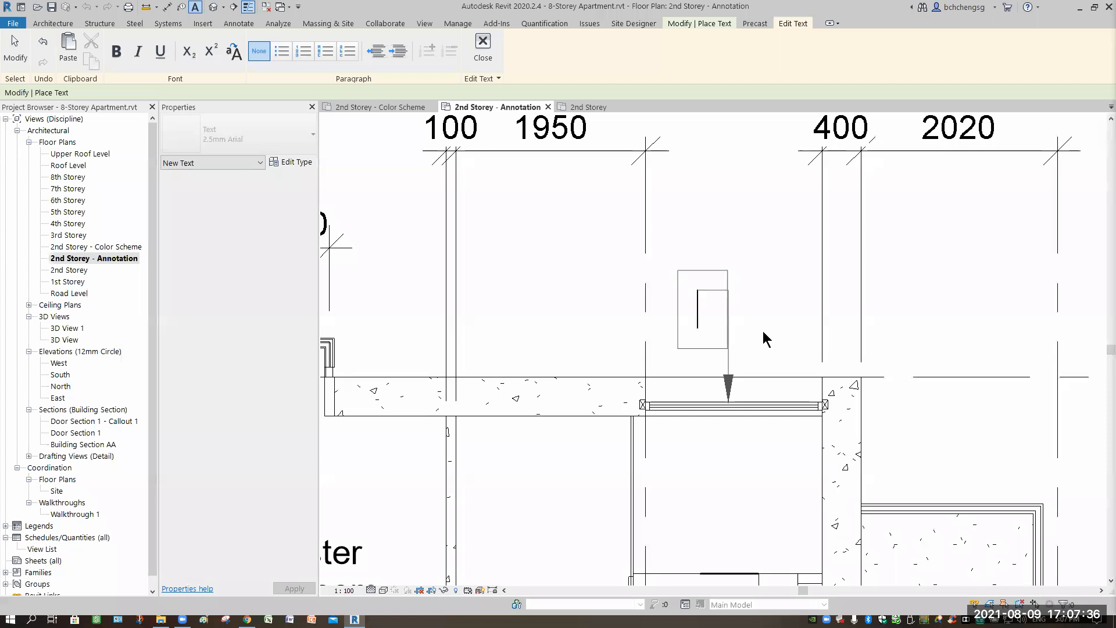
Step: Enter "Louvres Window" as the leader note's text and leave the text command
{"action": "type", "text": "Lo"}
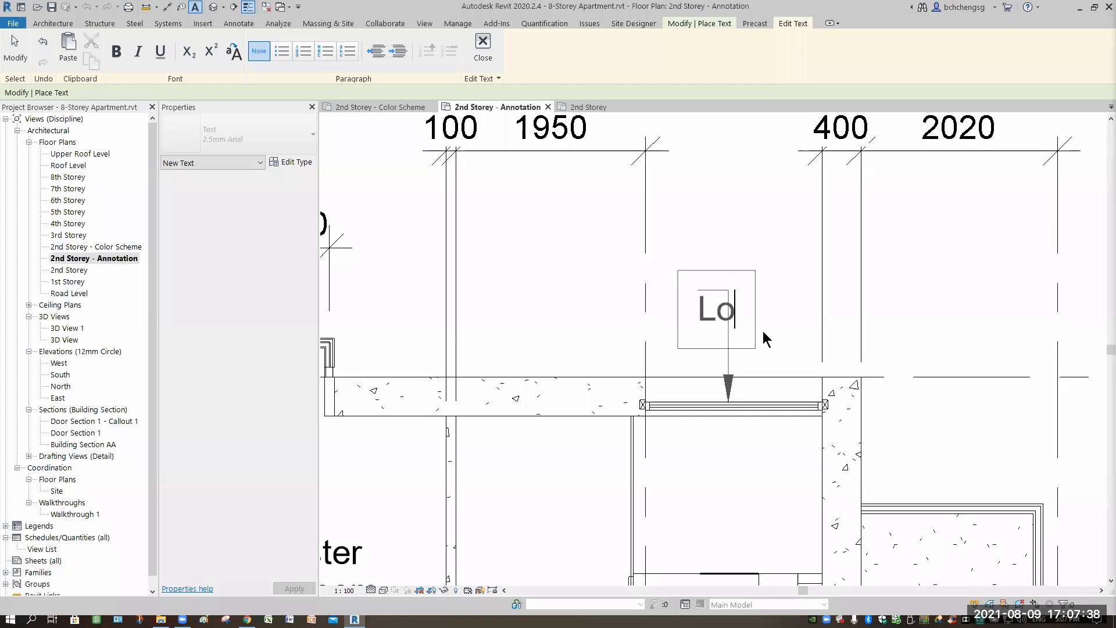
{"action": "type", "text": "uvres "}
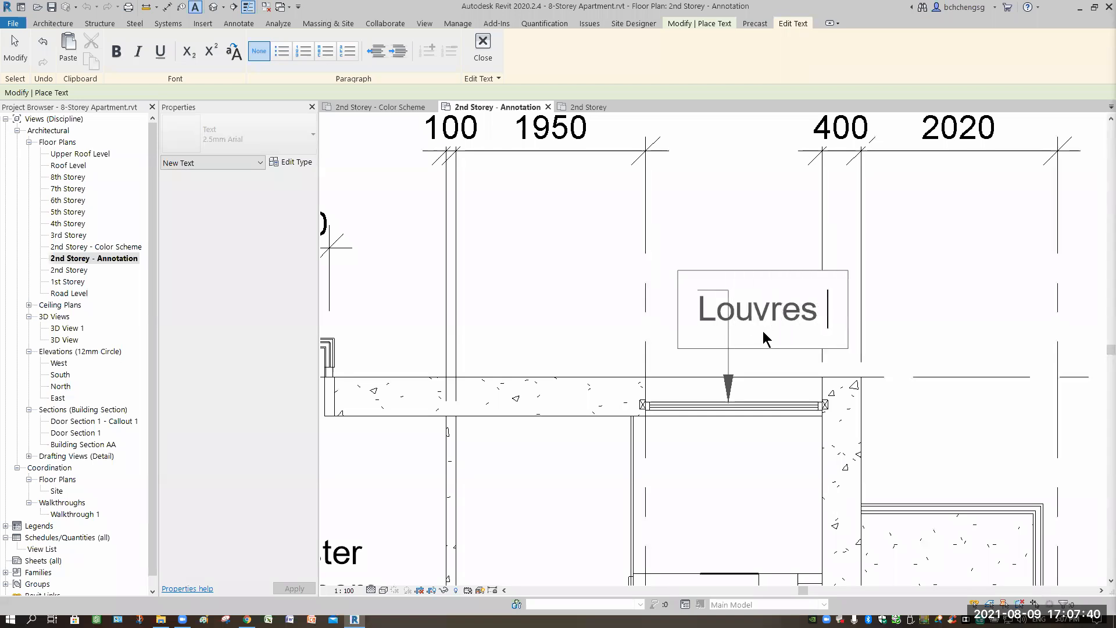
{"action": "type", "text": "W"}
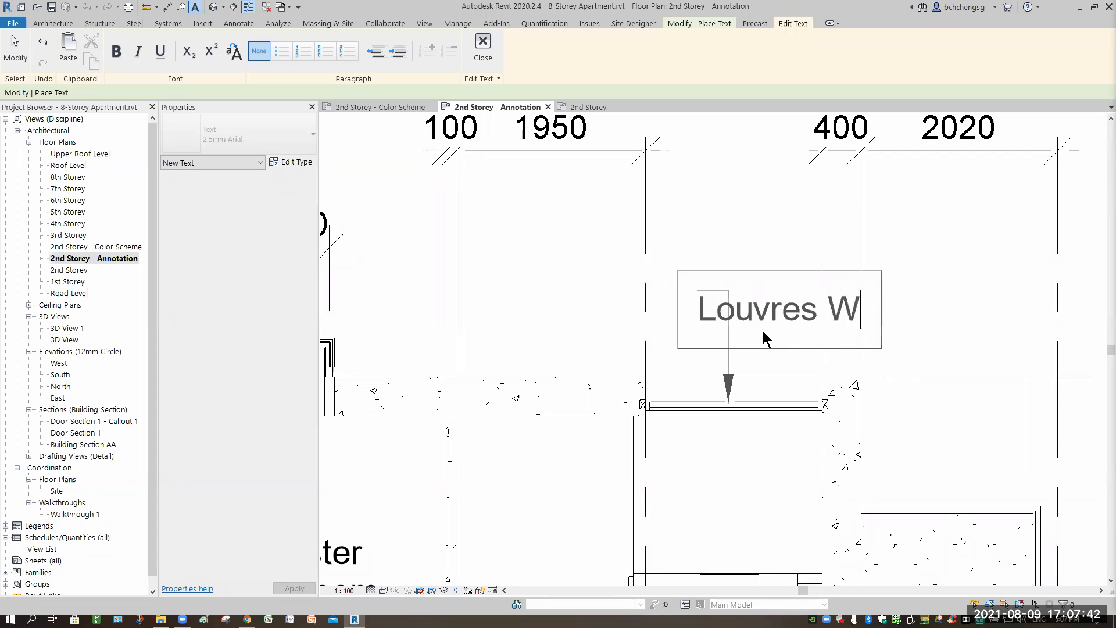
{"action": "type", "text": "indow"}
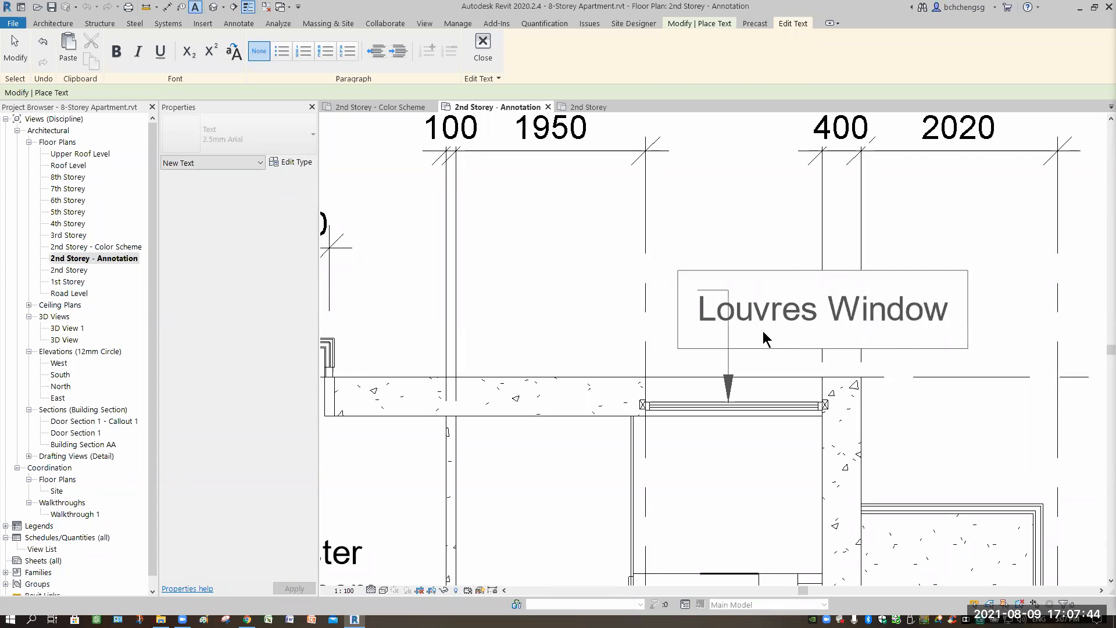
{"action": "key", "text": "Return"}
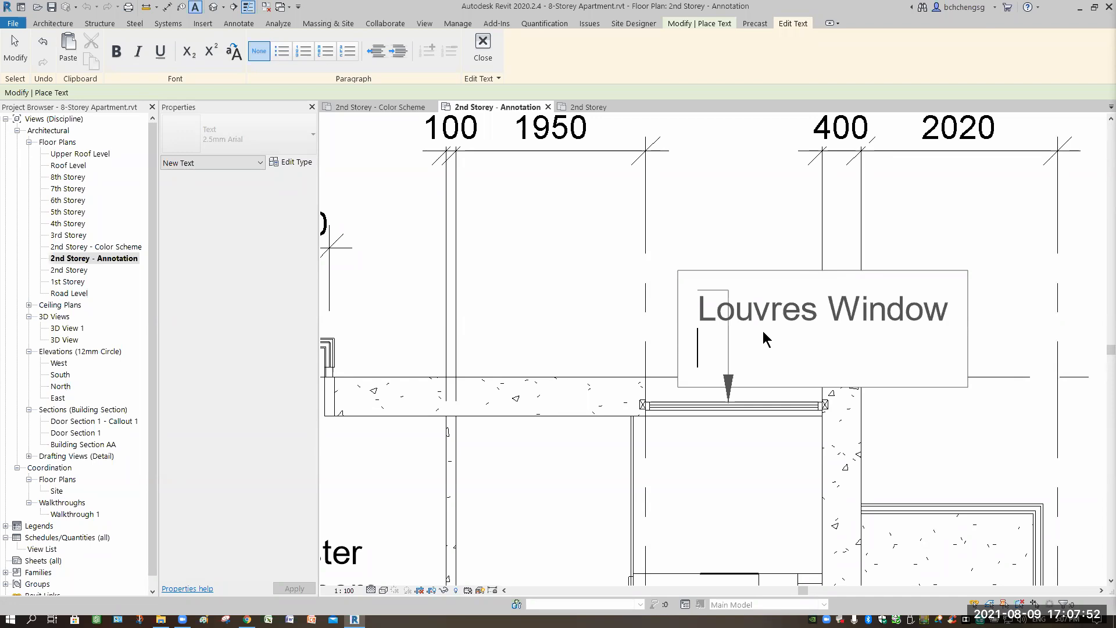
{"action": "key", "text": "BackSpace"}
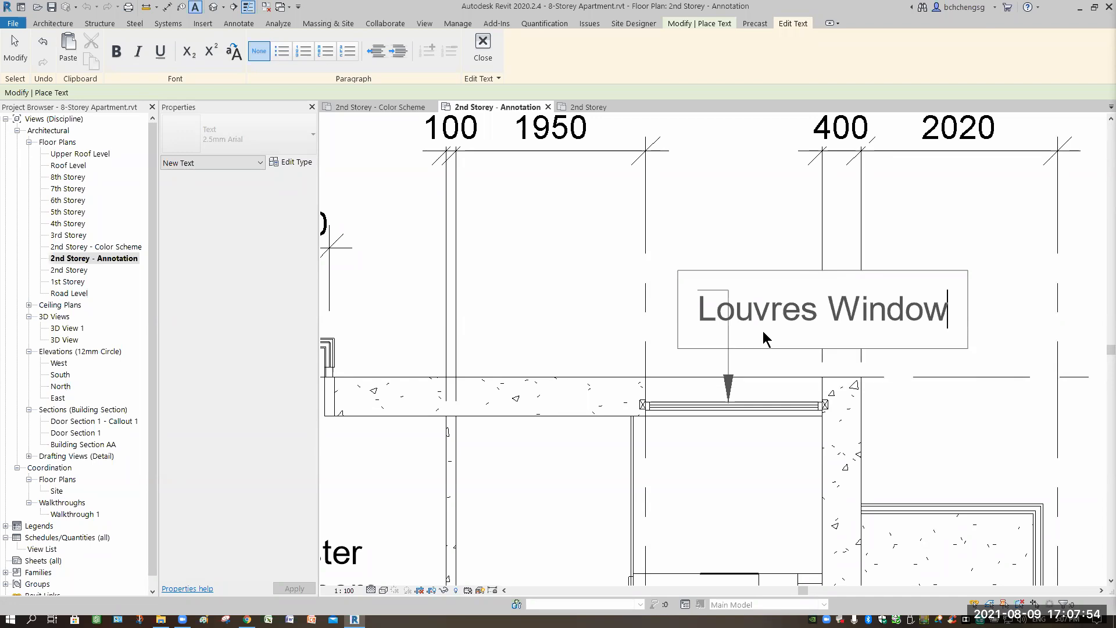
{"action": "left_click", "coordinate": [685, 483]}
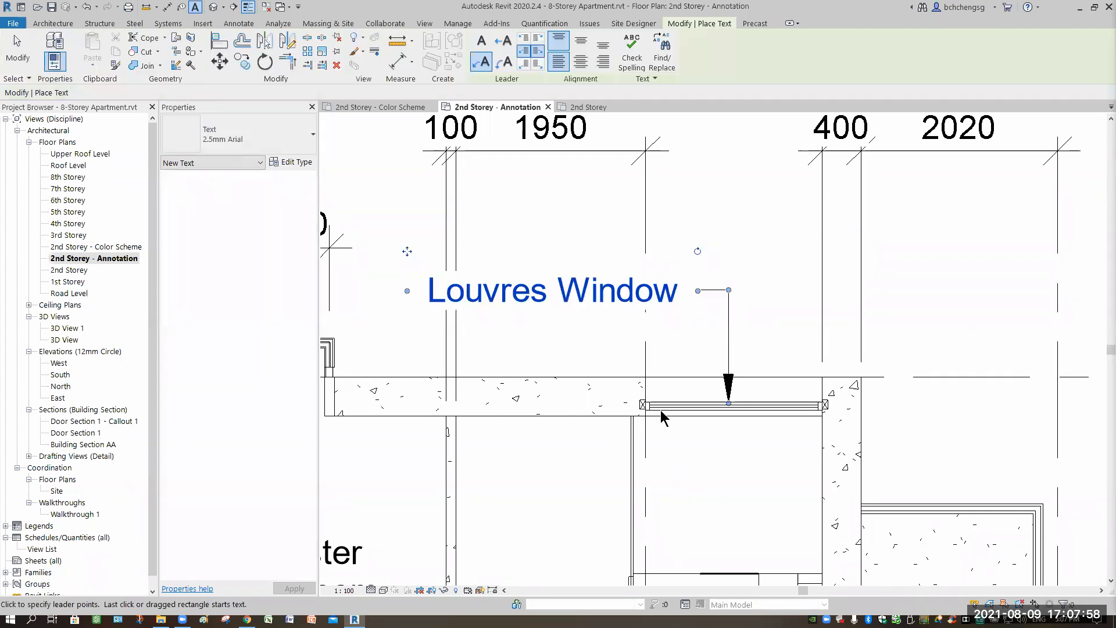
{"action": "key", "text": "Escape"}
{"action": "key", "text": "Escape"}
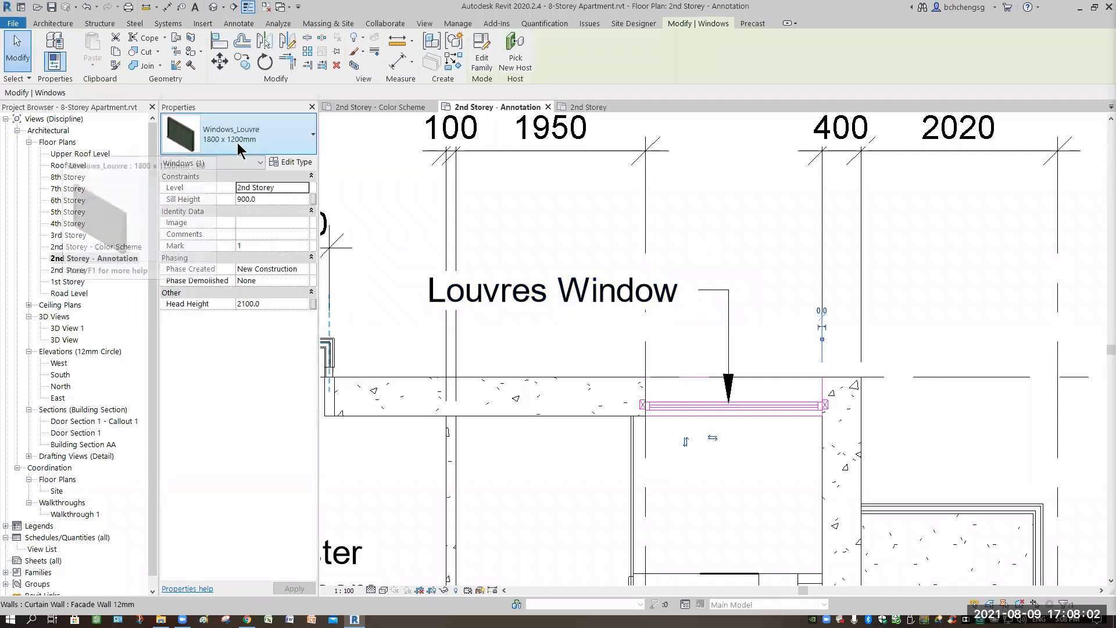
Step: Measure the width of the louvre window opening from grid B to the concrete column's face
{"action": "left_click", "coordinate": [392, 43]}
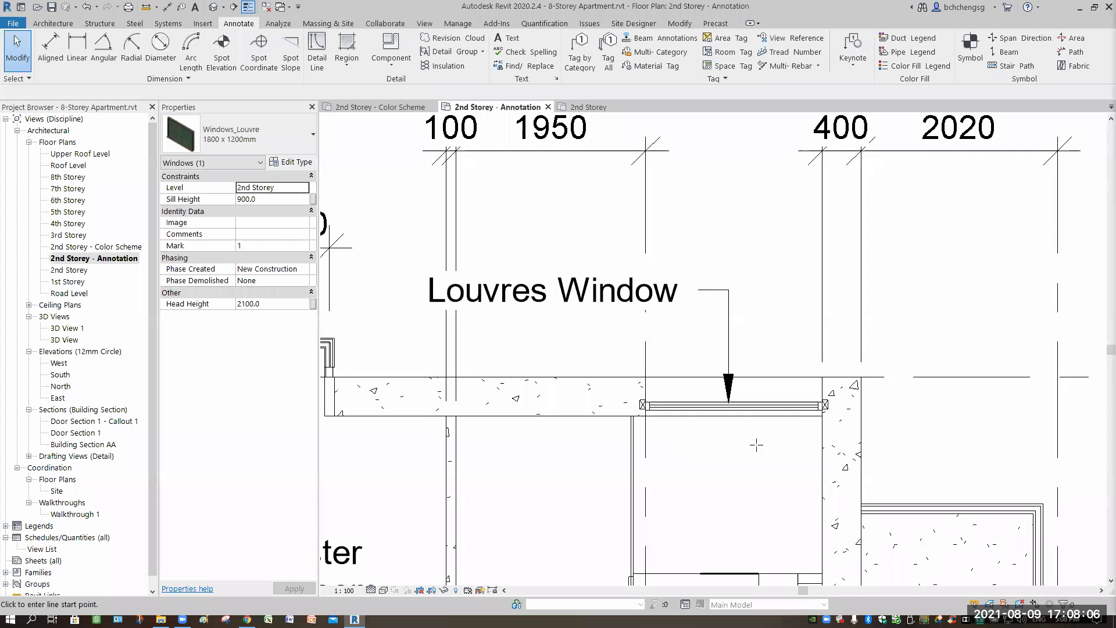
{"action": "left_click", "coordinate": [645, 425]}
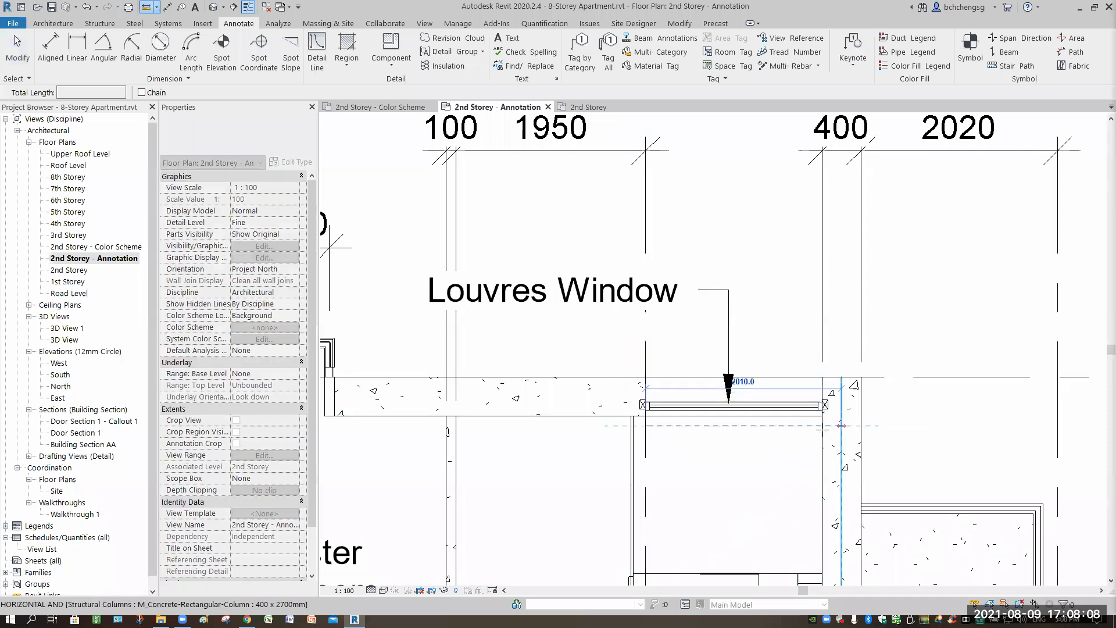
{"action": "left_click", "coordinate": [822, 426]}
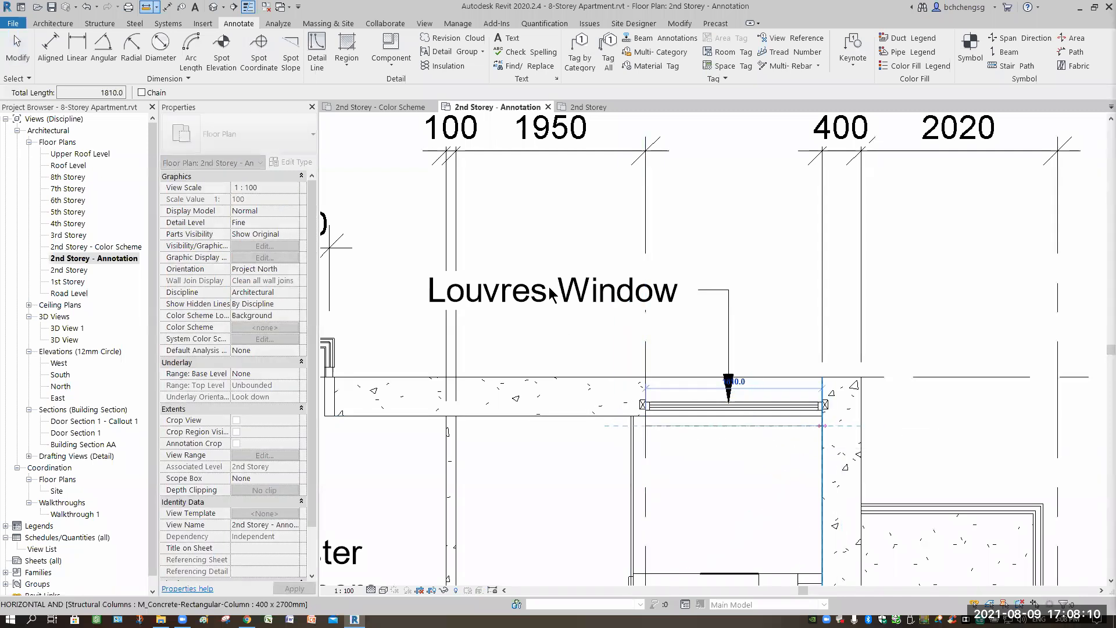
{"action": "key", "text": "Escape"}
{"action": "key", "text": "Escape"}
Step: Add a second line reading "1800 x 1200mm" to the Louvres Window note
{"action": "left_click", "coordinate": [677, 314]}
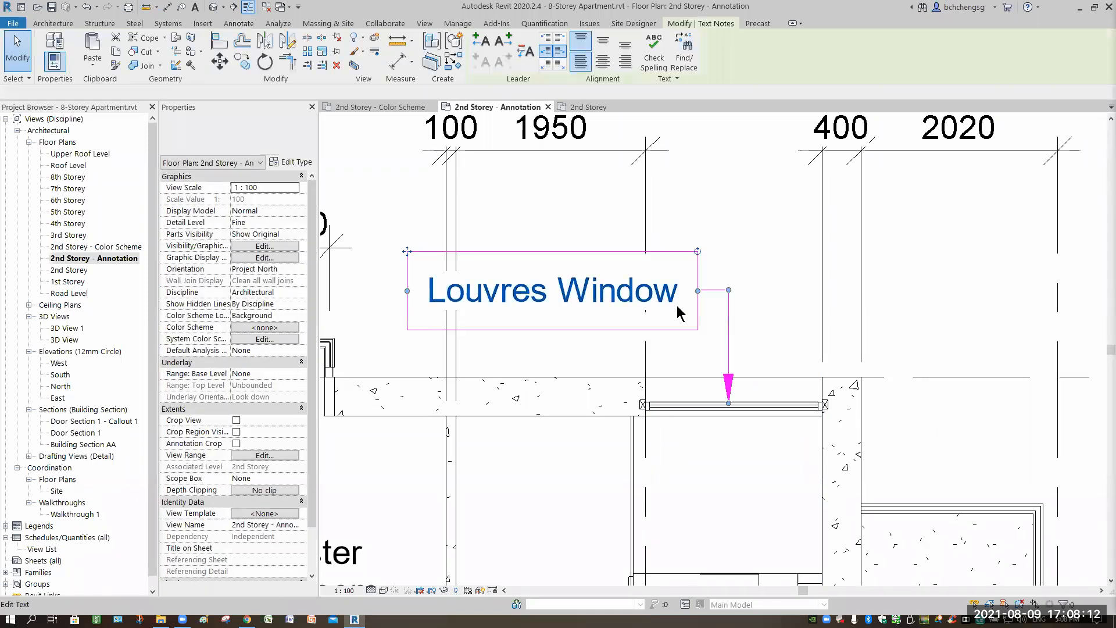
{"action": "left_click", "coordinate": [677, 296]}
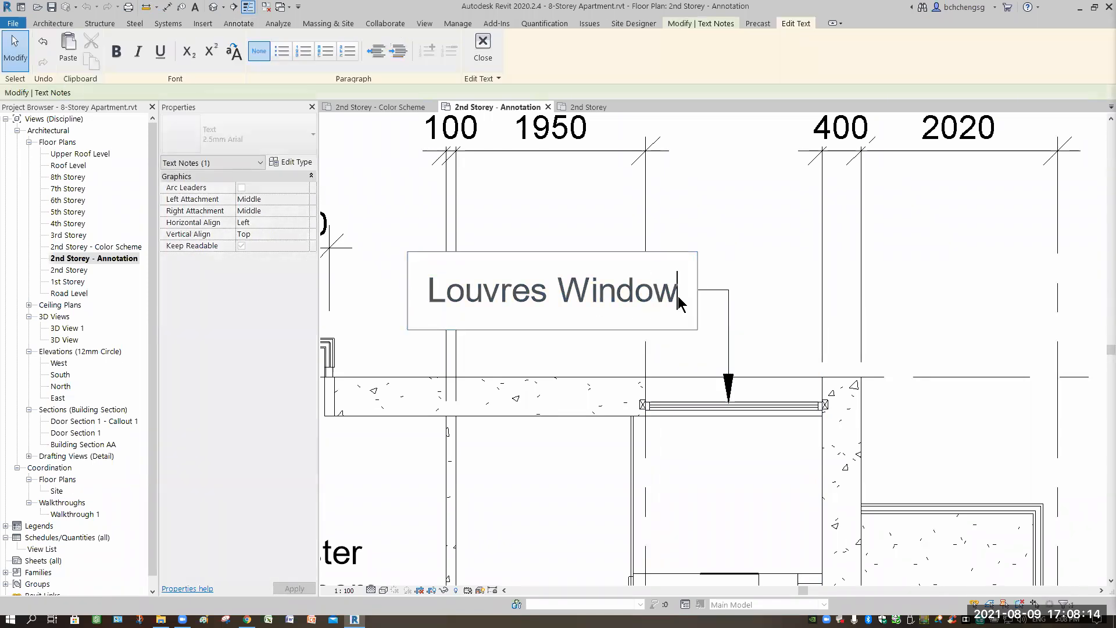
{"action": "key", "text": "Return"}
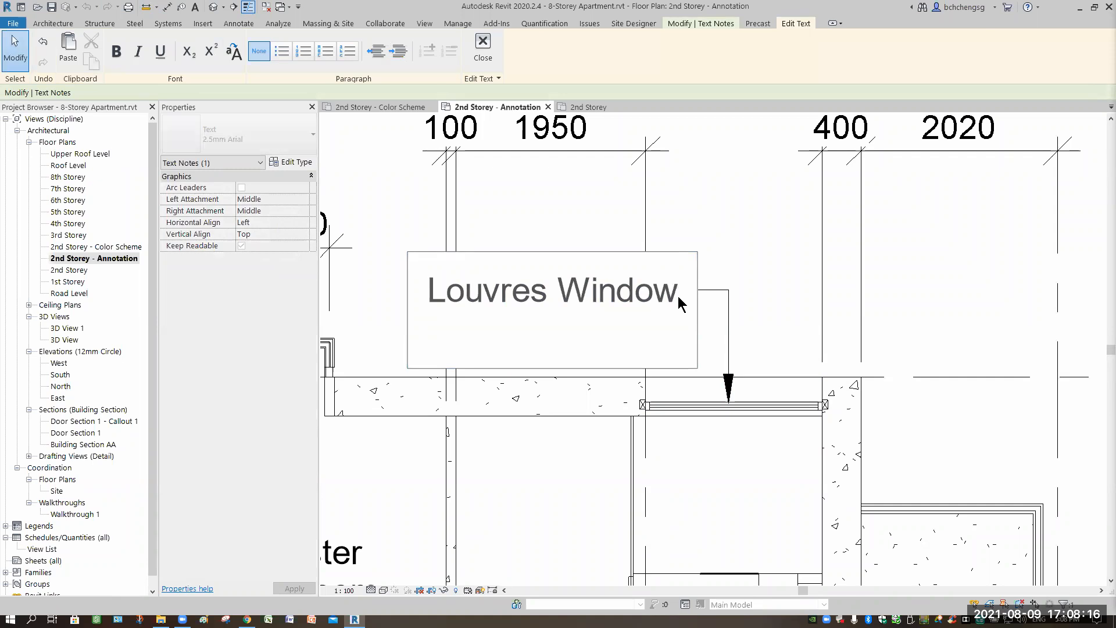
{"action": "type", "text": "1800 "}
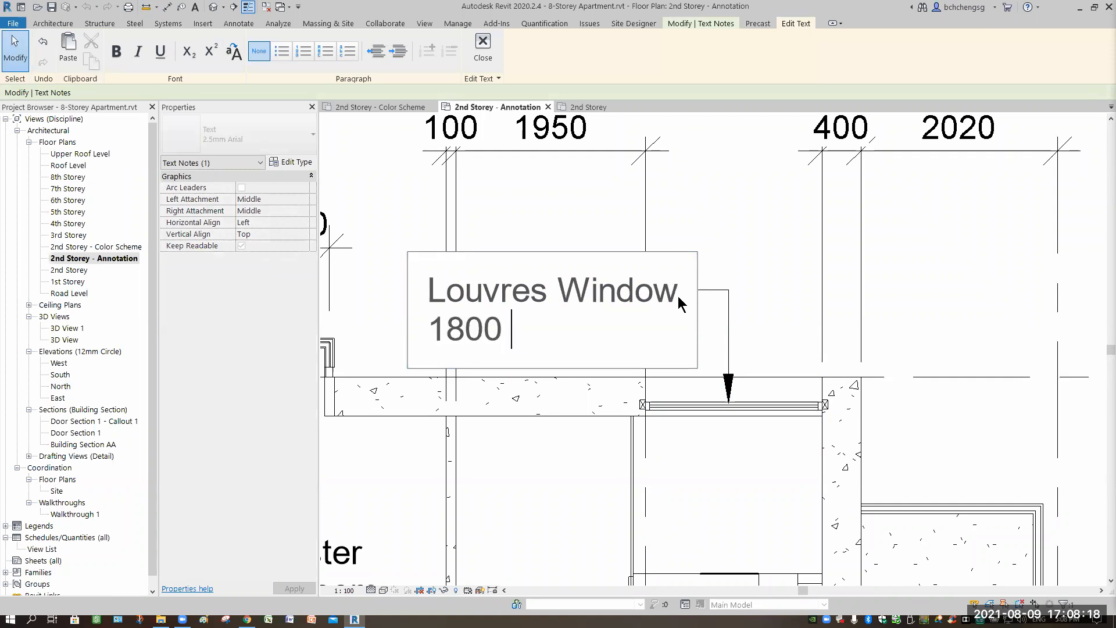
{"action": "type", "text": "x 1200mm"}
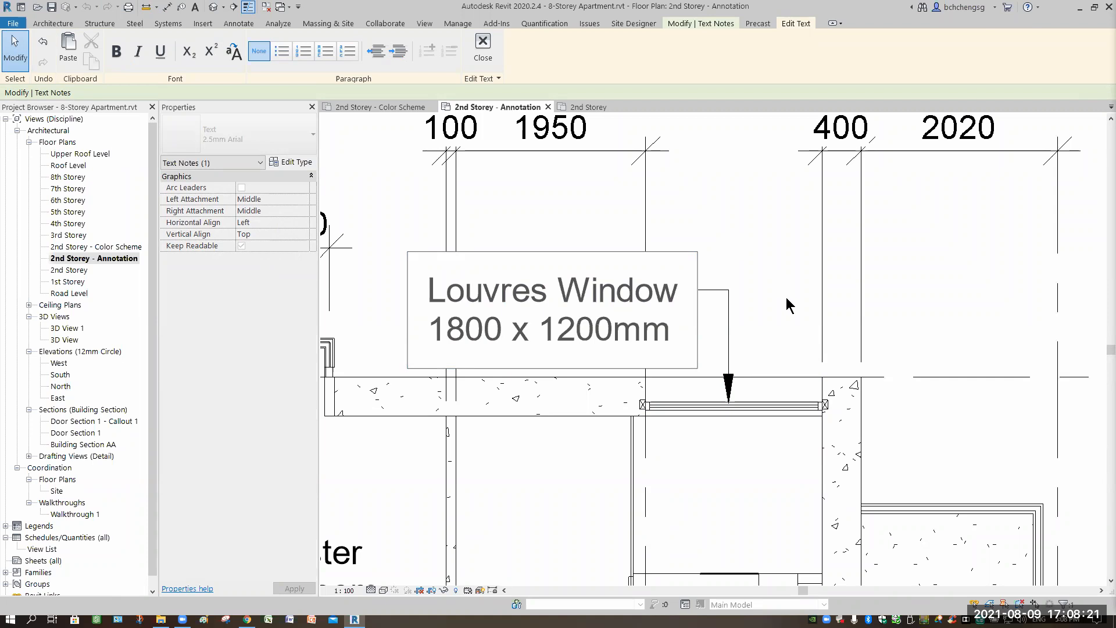
Step: Finish editing the Louvres Window note and move its text box slightly farther above the wall
{"action": "left_click", "coordinate": [785, 333]}
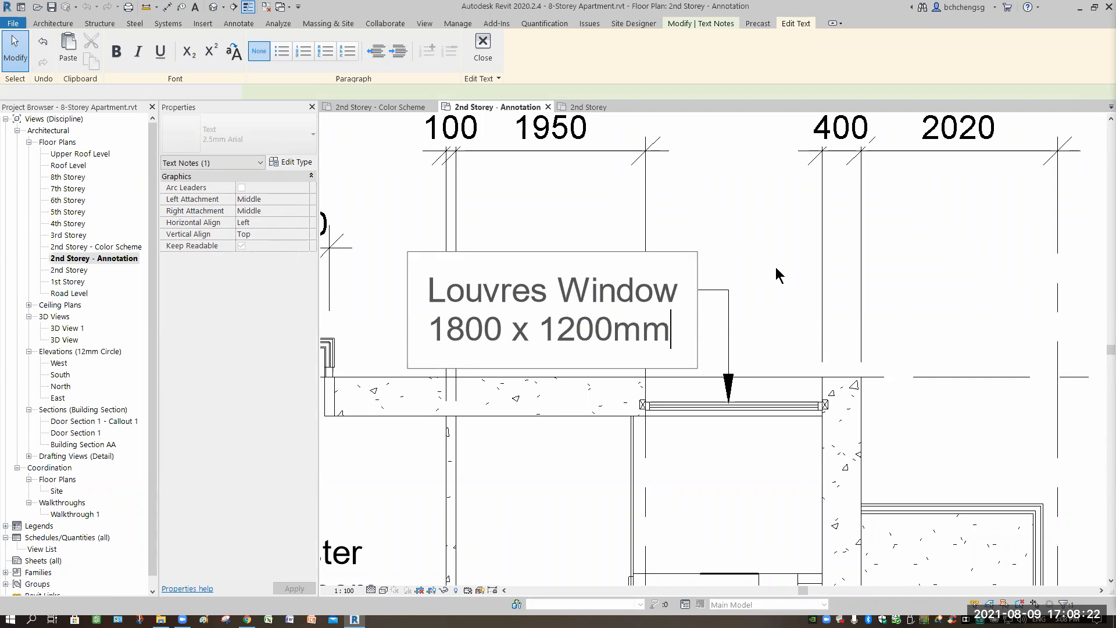
{"action": "left_click", "coordinate": [749, 357]}
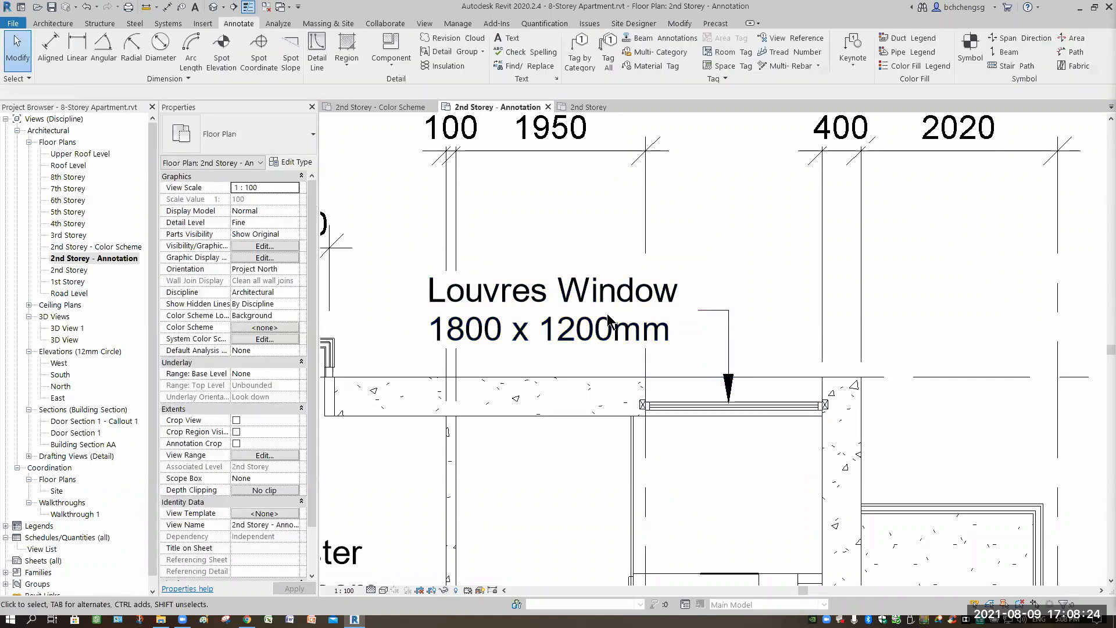
{"action": "scroll", "coordinate": [513, 283], "scroll_direction": "down", "scroll_amount": 1}
{"action": "left_click", "coordinate": [455, 269]}
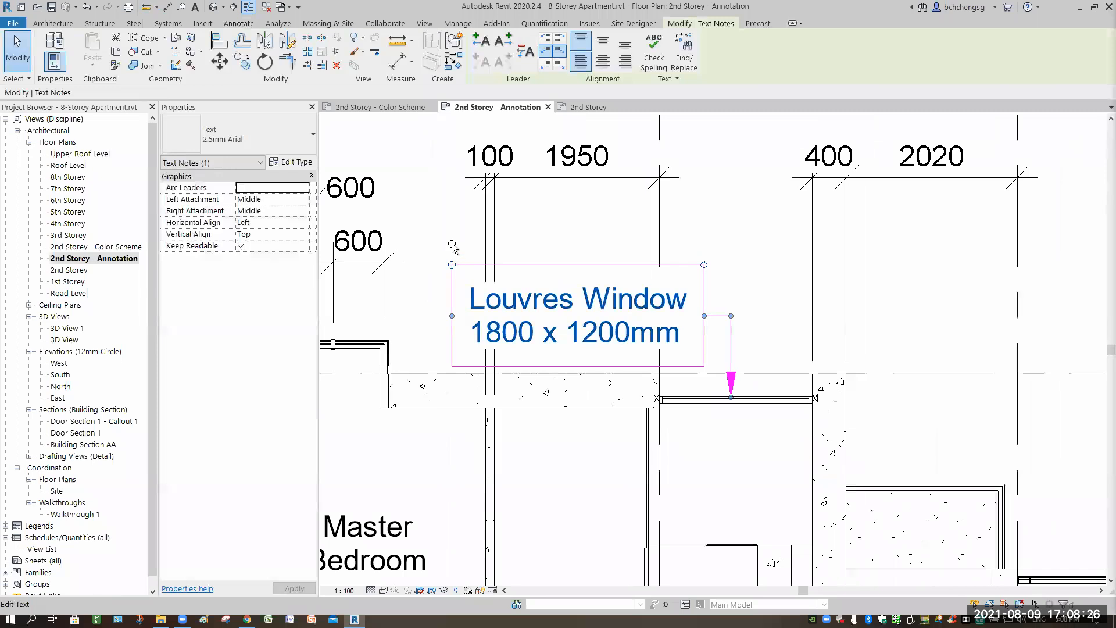
{"action": "left_click_drag", "start_coordinate": [451, 264], "coordinate": [452, 232]}
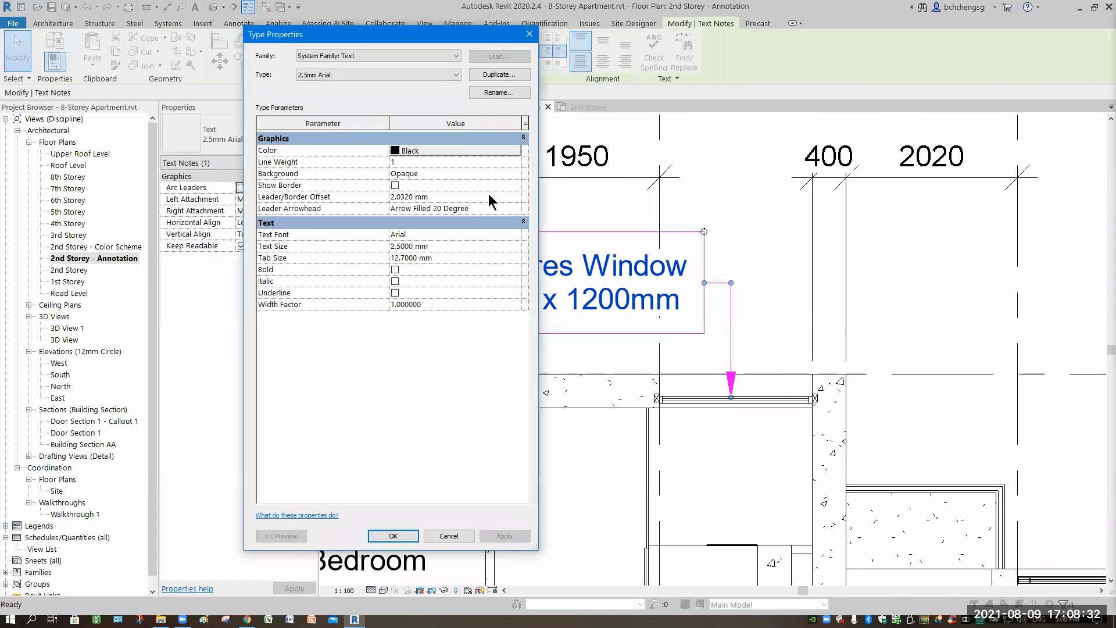
Step: Set the Leader/Border Offset of the 2.5mm Arial text type to 0.5 mm and apply it
{"action": "left_click", "coordinate": [489, 195]}
{"action": "type", "text": ".5"}
{"action": "left_click", "coordinate": [505, 536]}
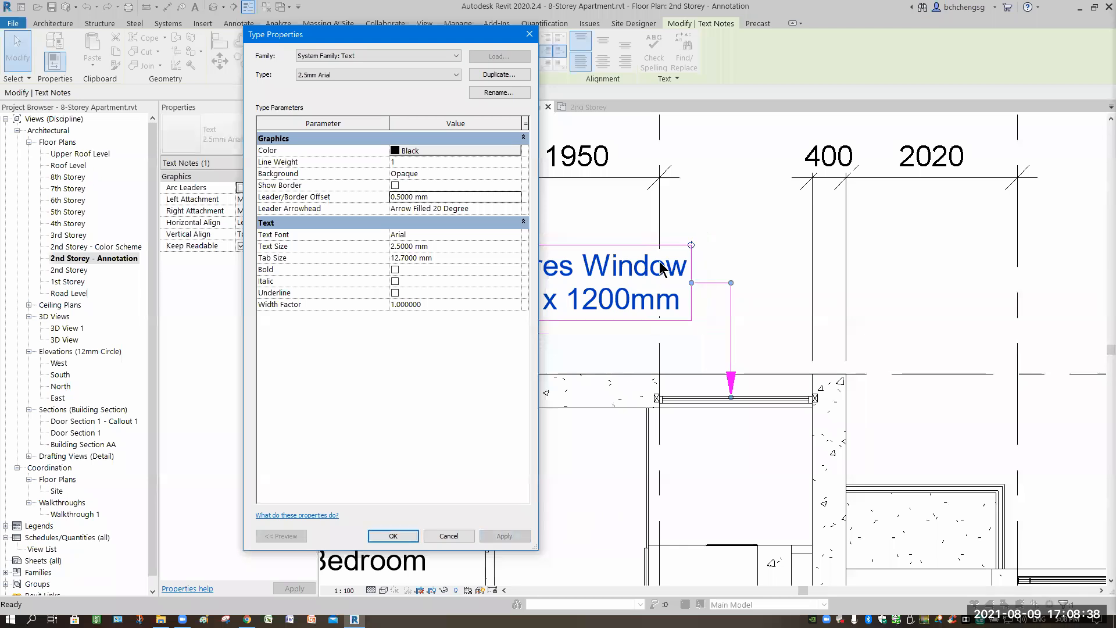
Step: Try the Transparent background for the 2.5mm Arial text type and set it back to Opaque
{"action": "left_click", "coordinate": [410, 175]}
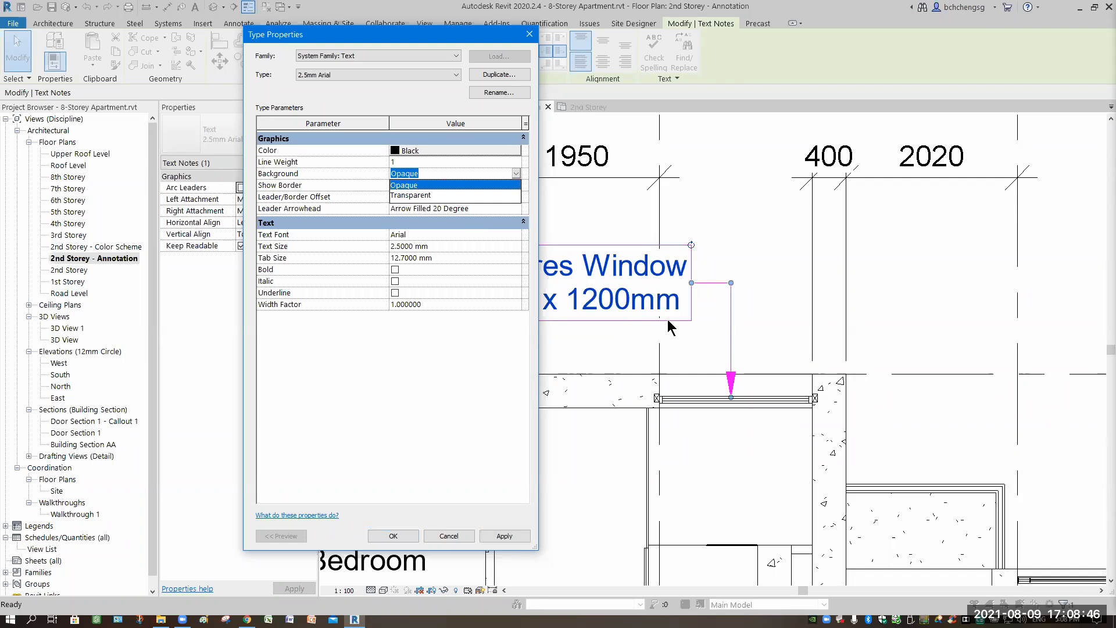
{"action": "left_click", "coordinate": [441, 195]}
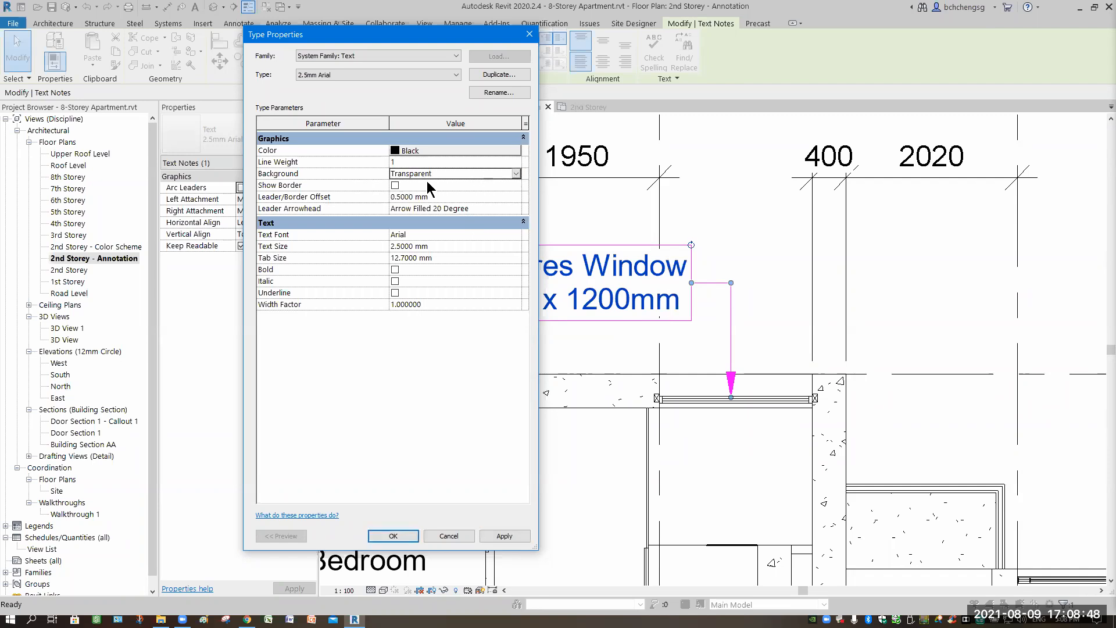
{"action": "left_click", "coordinate": [516, 174]}
{"action": "left_click", "coordinate": [429, 184]}
Step: Accept the 2.5mm Arial type properties and deselect the Louvres Window note
{"action": "left_click", "coordinate": [500, 535]}
{"action": "left_click", "coordinate": [401, 536]}
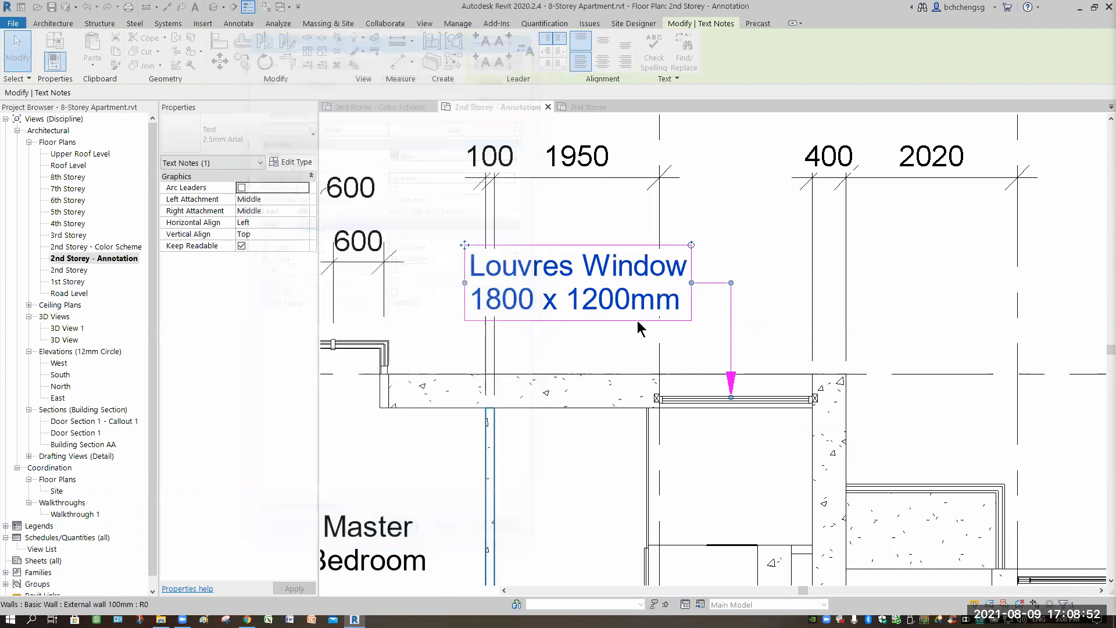
{"action": "left_click", "coordinate": [648, 347]}
Step: Review the annotated 2nd Storey plan, including the window note, dimension chains, room labels and the unlabelled unit between grids D and F
{"action": "scroll", "coordinate": [646, 343], "scroll_direction": "down", "scroll_amount": 4}
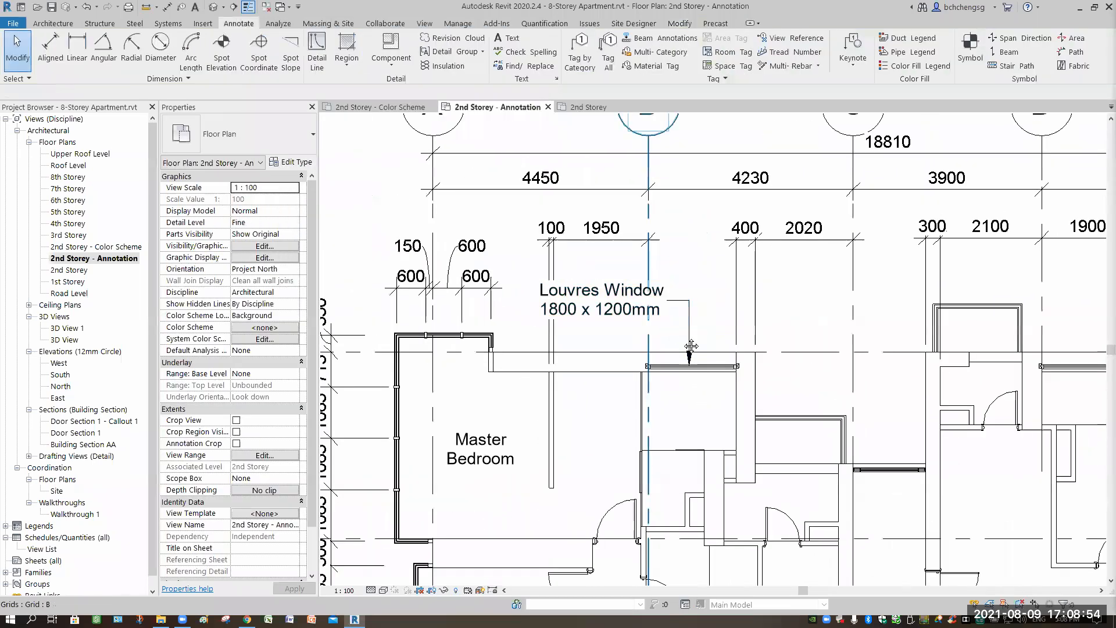
{"action": "scroll", "coordinate": [675, 288], "scroll_direction": "down", "scroll_amount": 1}
{"action": "middle_click_drag", "start_coordinate": [778, 372], "coordinate": [753, 268]}
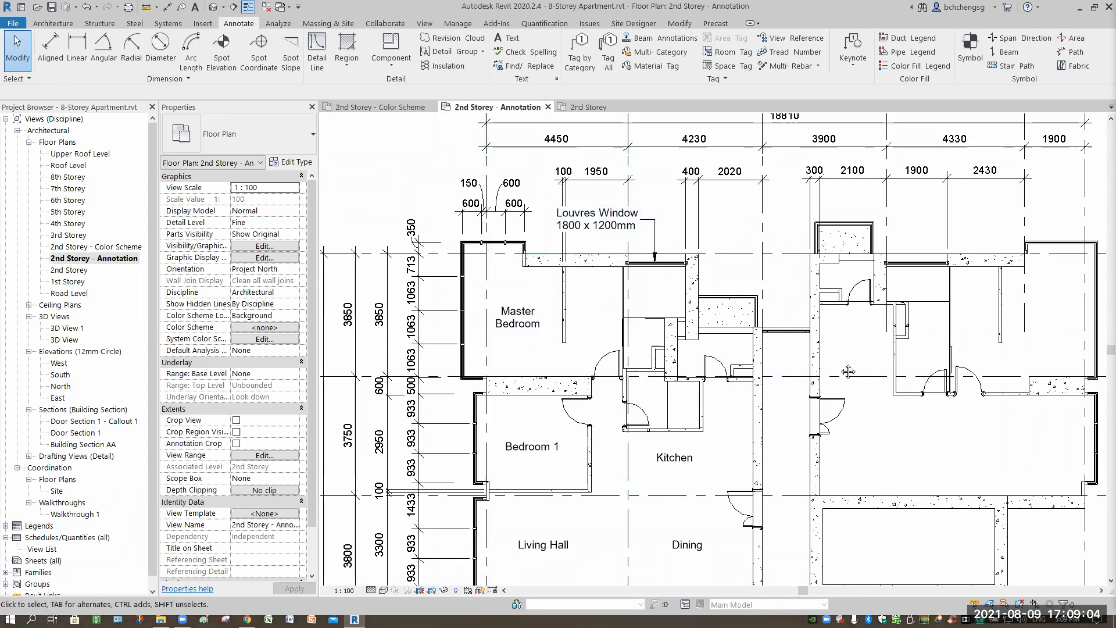
{"action": "scroll", "coordinate": [820, 333], "scroll_direction": "down", "scroll_amount": 3}
{"action": "middle_click_drag", "start_coordinate": [819, 400], "coordinate": [753, 315]}
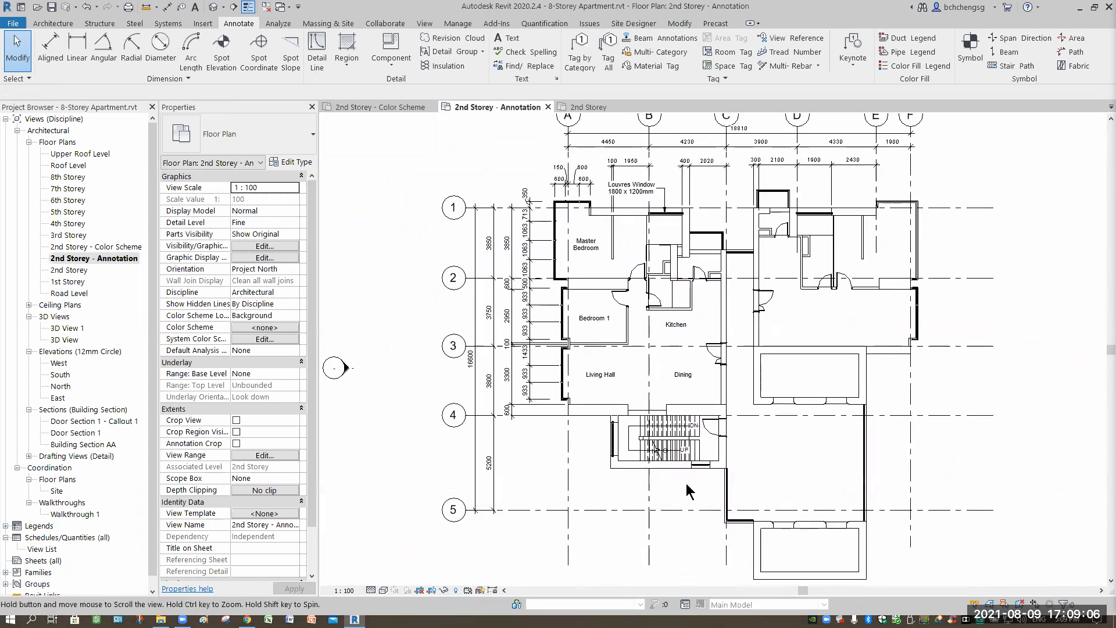
{"action": "left_click", "coordinate": [511, 381]}
{"action": "left_click", "coordinate": [687, 176]}
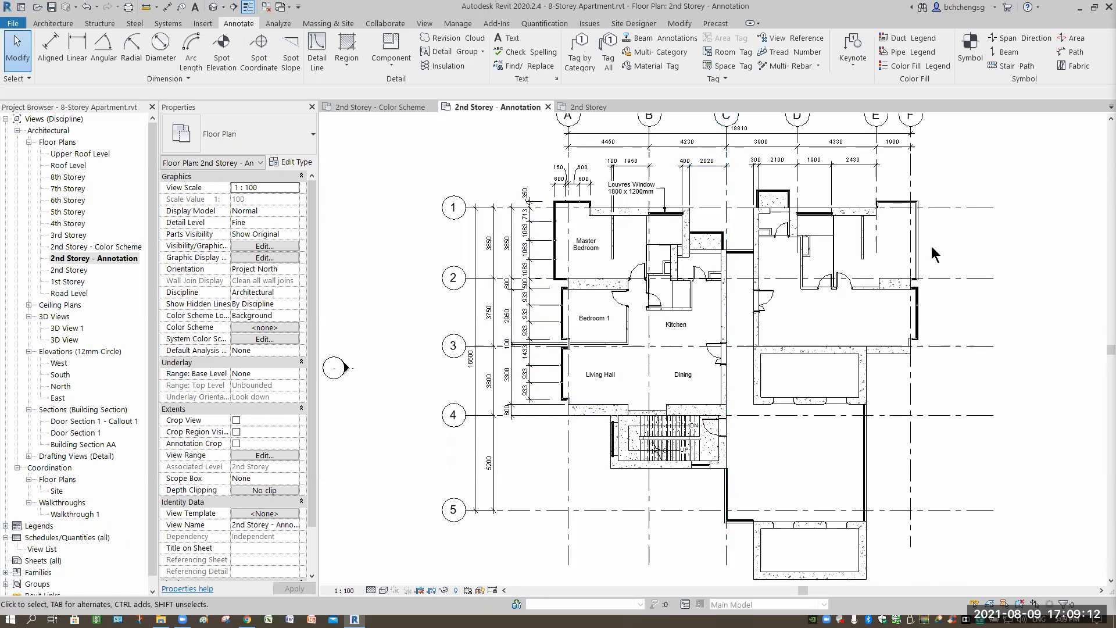
{"action": "scroll", "coordinate": [937, 249], "scroll_direction": "up", "scroll_amount": 5}
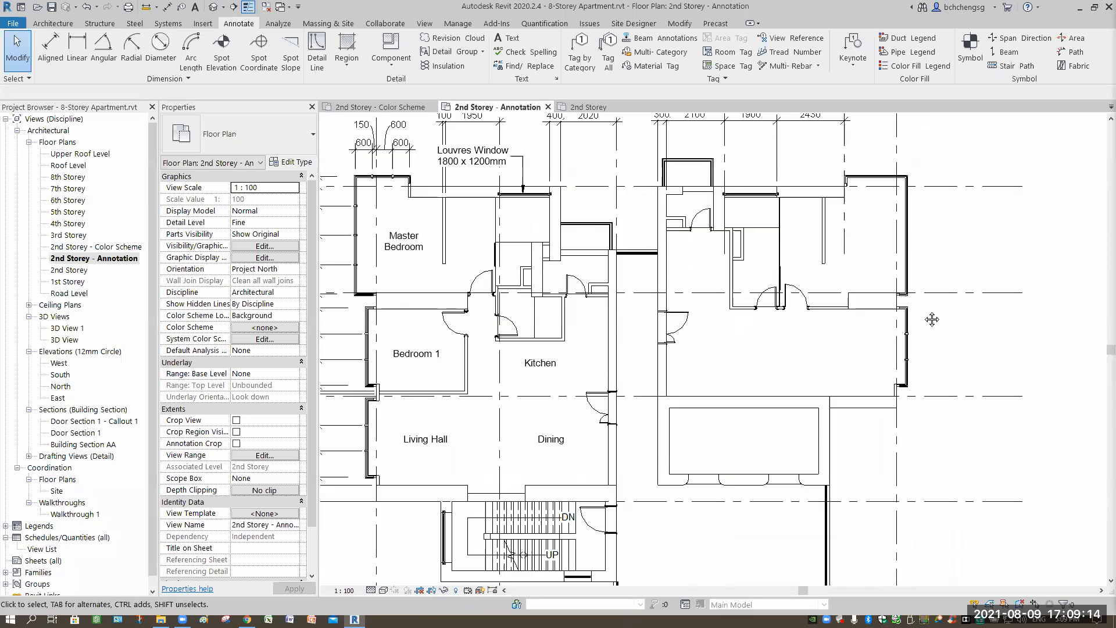
{"action": "middle_click_drag", "start_coordinate": [912, 241], "coordinate": [900, 302]}
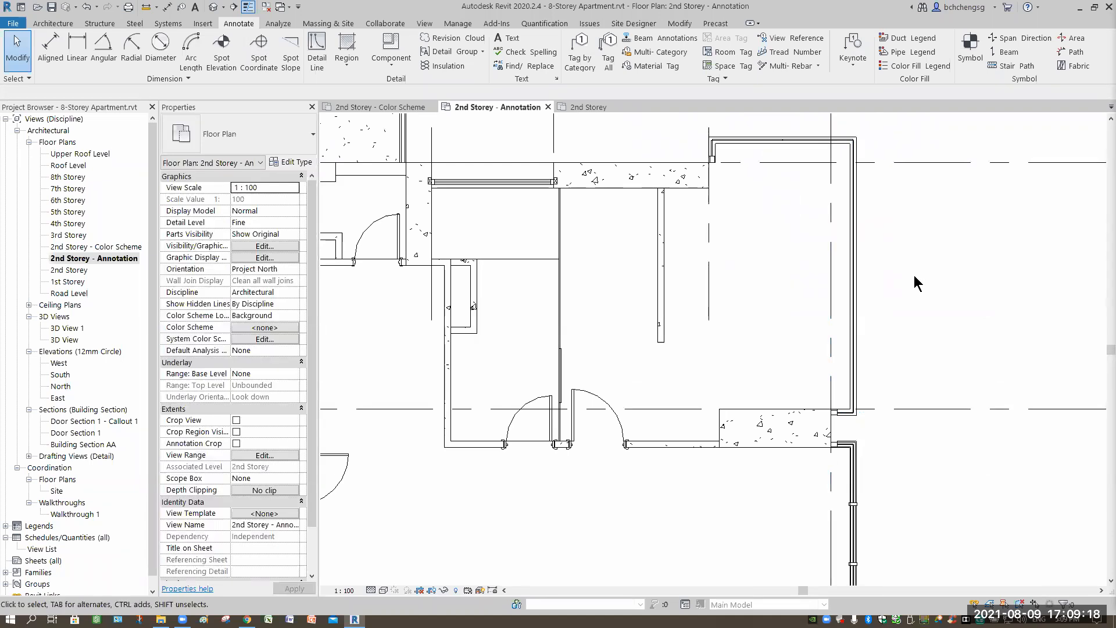
{"action": "scroll", "coordinate": [914, 275], "scroll_direction": "down", "scroll_amount": 2}
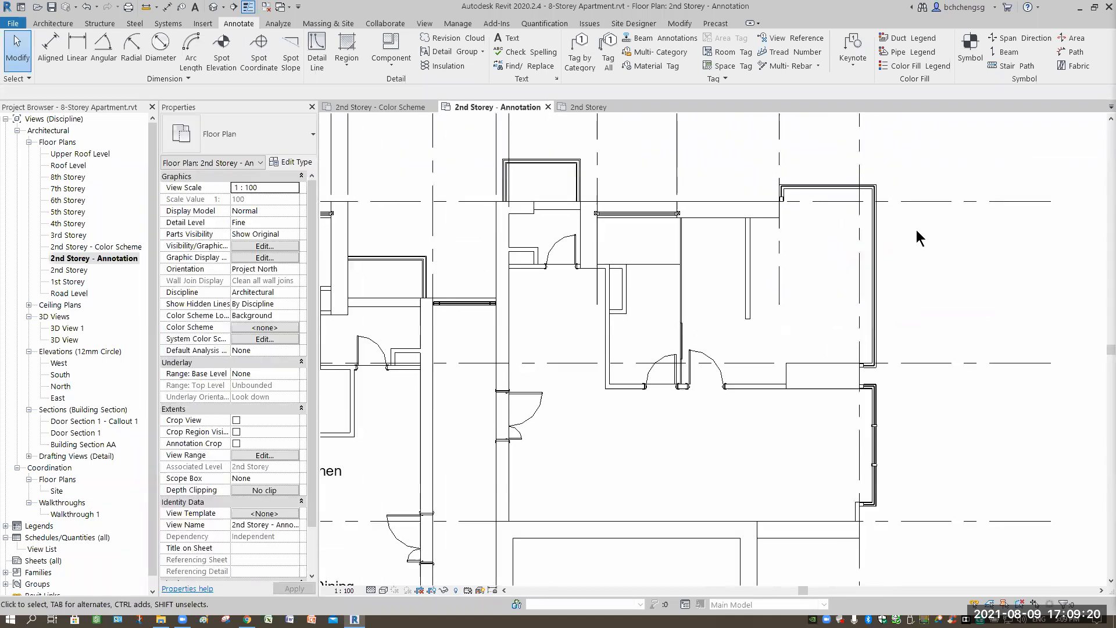
{"action": "scroll", "coordinate": [804, 281], "scroll_direction": "down", "scroll_amount": 4}
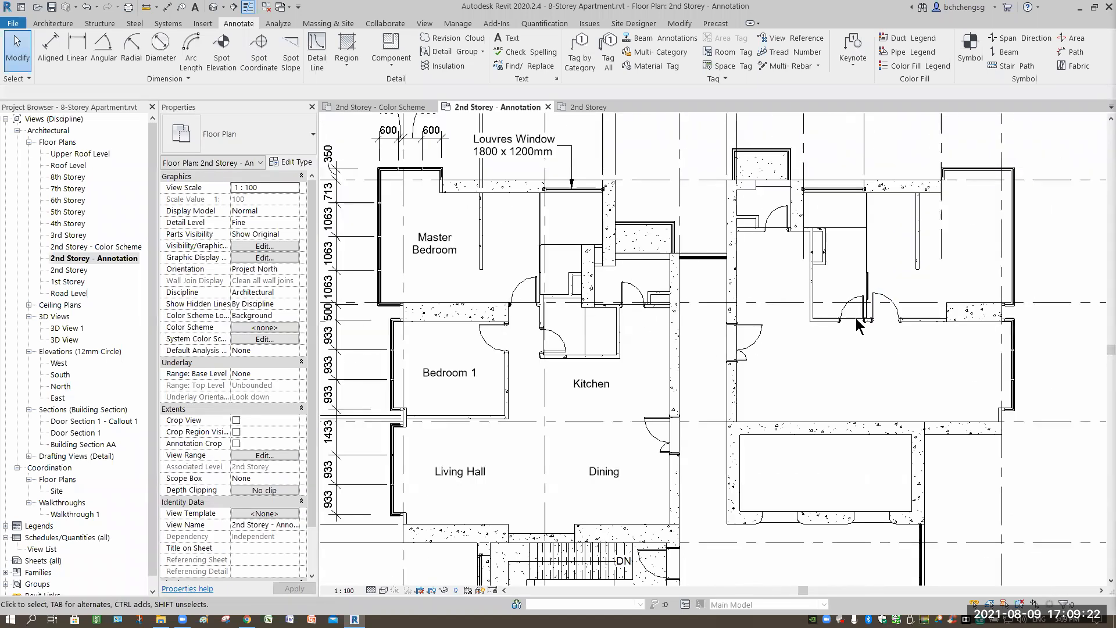
Step: Open the 2nd Storey - Color Scheme floor plan and examine its coloured rooms and Room Name Legend
{"action": "left_click", "coordinate": [118, 250]}
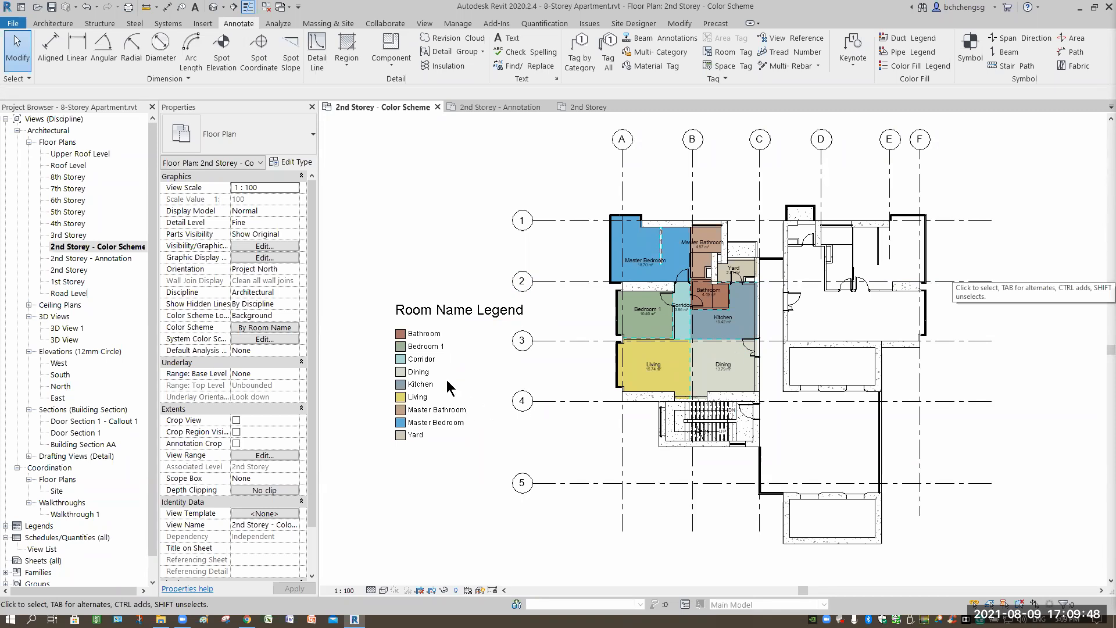
{"action": "scroll", "coordinate": [466, 400], "scroll_direction": "up", "scroll_amount": 3}
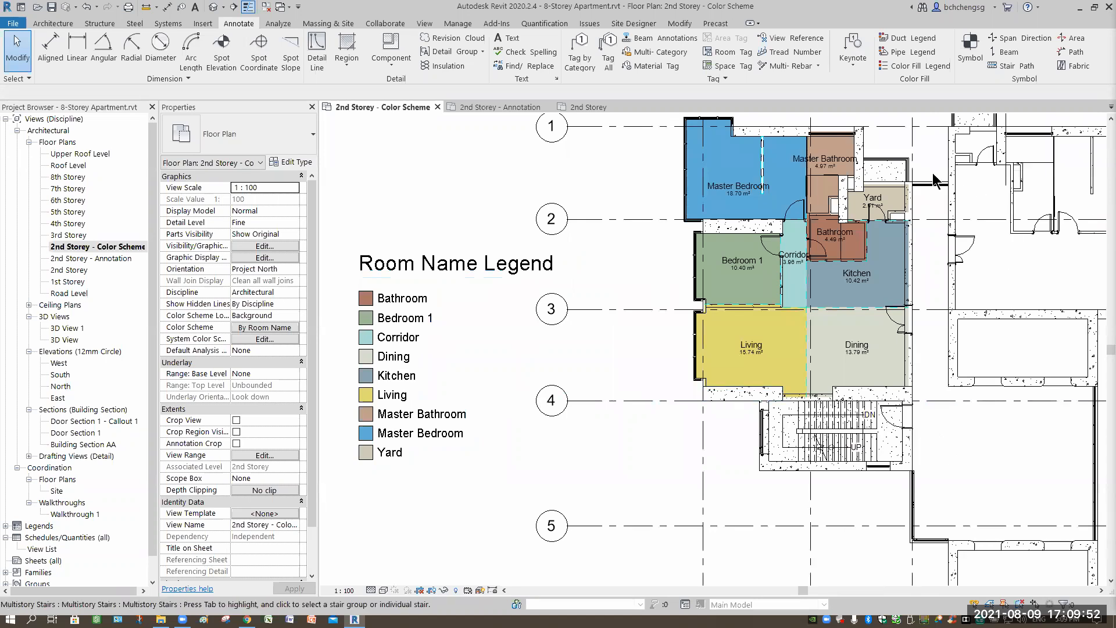
{"action": "middle_click_drag", "start_coordinate": [881, 335], "coordinate": [767, 412]}
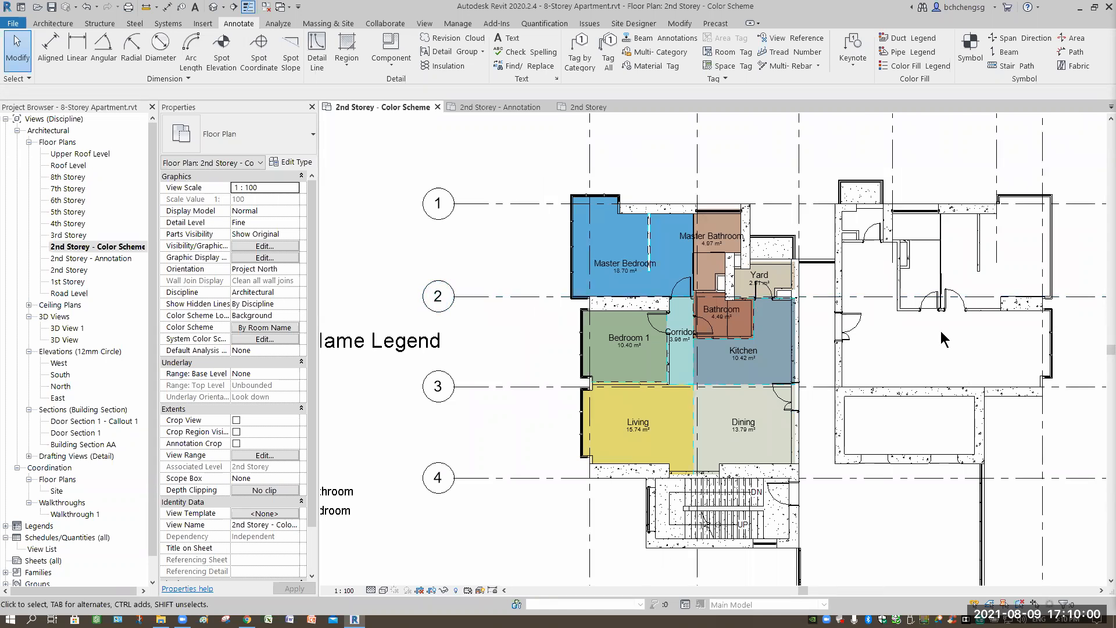
{"action": "left_click", "coordinate": [99, 250]}
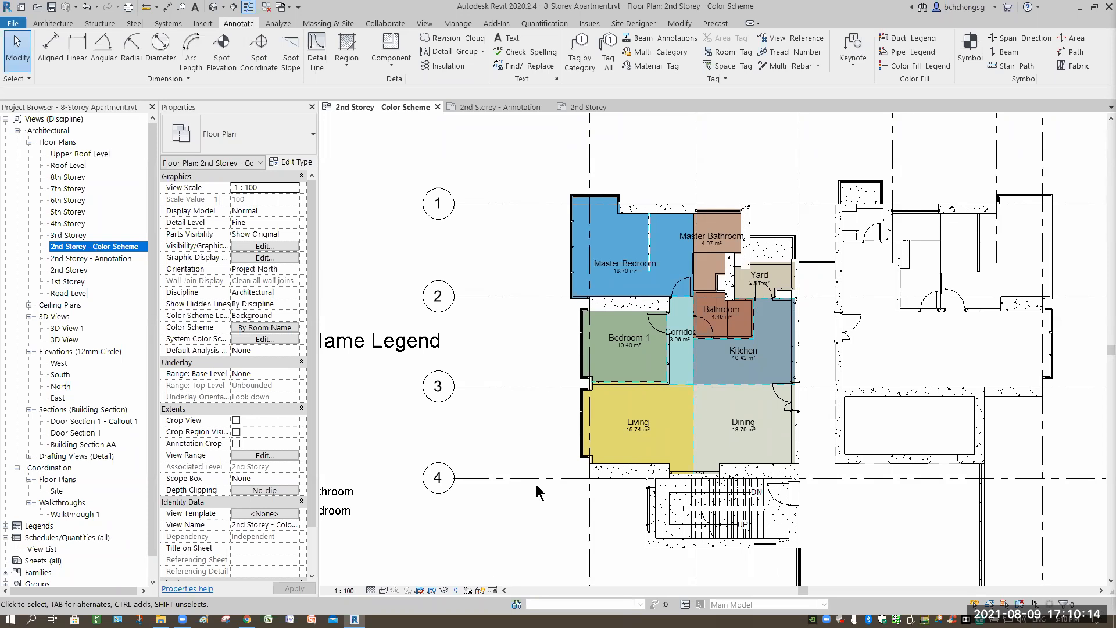
Step: Turn on the crop view with its region visible and narrow its sides around the coloured unit between grids A and C
{"action": "scroll", "coordinate": [551, 390], "scroll_direction": "down", "scroll_amount": 4}
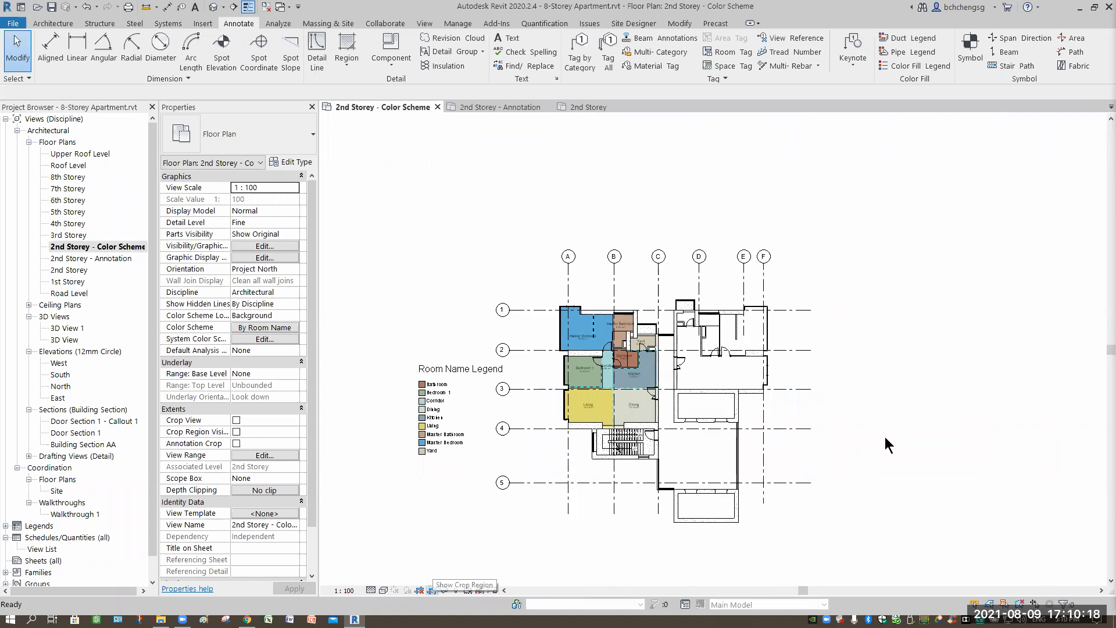
{"action": "scroll", "coordinate": [901, 402], "scroll_direction": "down", "scroll_amount": 3}
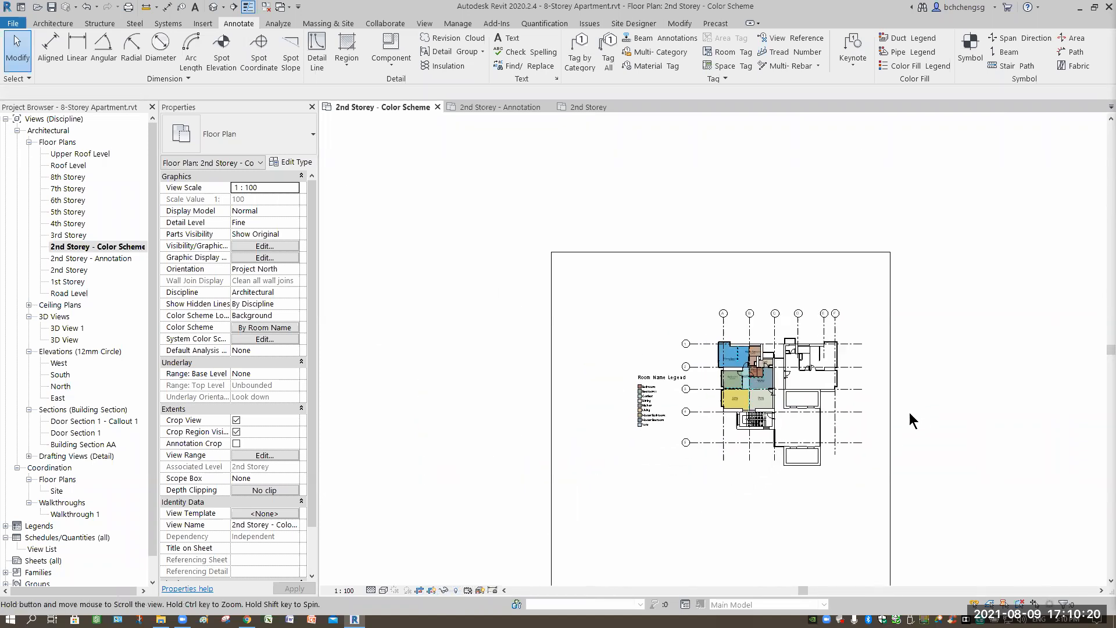
{"action": "middle_click_drag", "start_coordinate": [909, 413], "coordinate": [902, 381]}
{"action": "left_click", "coordinate": [900, 528]}
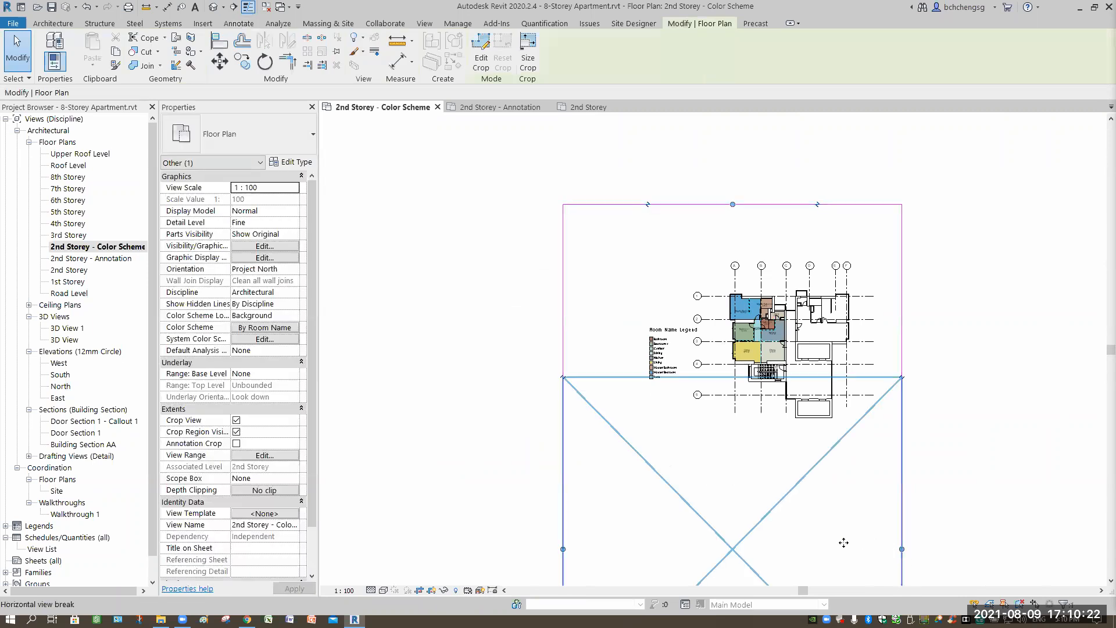
{"action": "left_click_drag", "start_coordinate": [902, 549], "coordinate": [802, 505]}
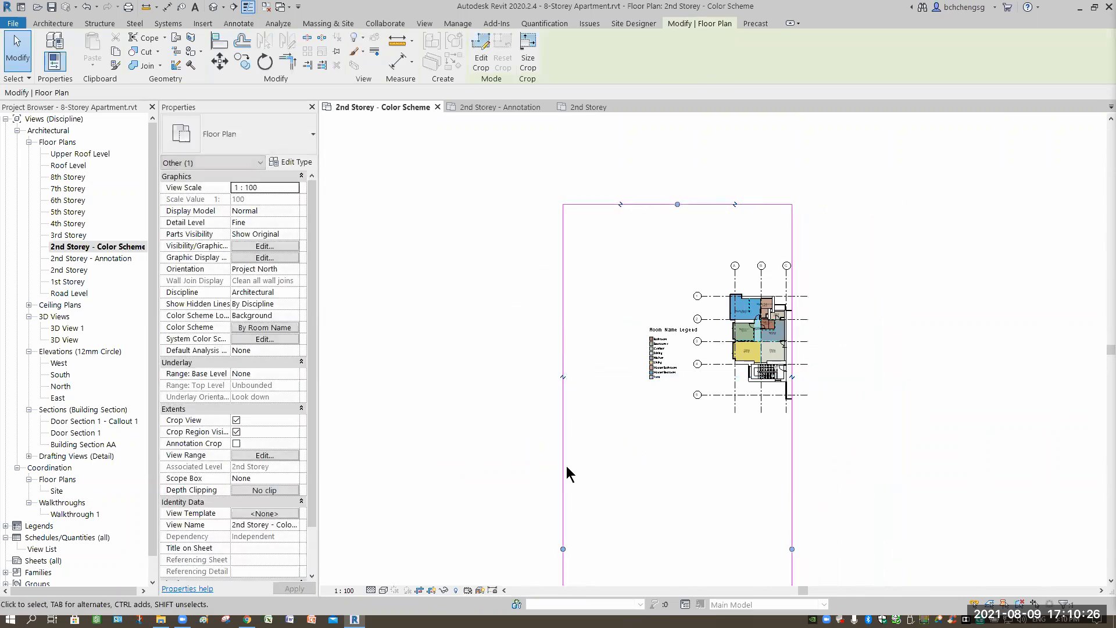
{"action": "left_click_drag", "start_coordinate": [563, 548], "coordinate": [680, 541]}
{"action": "left_click_drag", "start_coordinate": [763, 270], "coordinate": [753, 206]}
{"action": "left_click_drag", "start_coordinate": [737, 254], "coordinate": [862, 250]}
Step: Bring the crop region's lower edge up to just below grid 5, then hide the crop region boundary
{"action": "middle_click_drag", "start_coordinate": [849, 511], "coordinate": [861, 358]}
{"action": "scroll", "coordinate": [750, 569], "scroll_direction": "down", "scroll_amount": 1}
{"action": "middle_click_drag", "start_coordinate": [747, 570], "coordinate": [767, 433]}
{"action": "left_click_drag", "start_coordinate": [767, 433], "coordinate": [768, 198]}
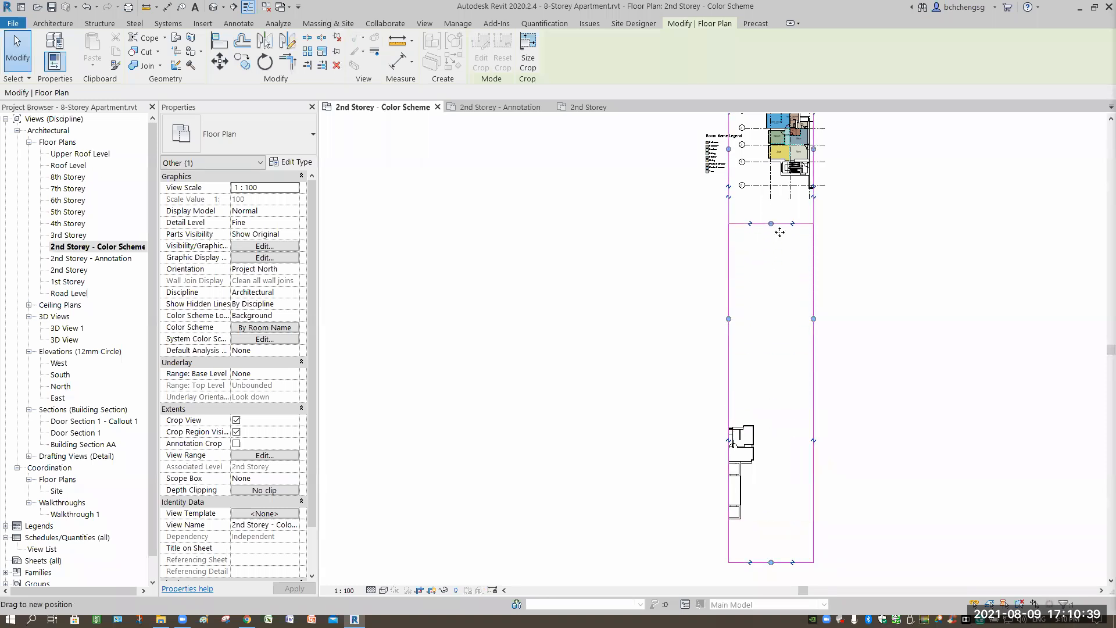
{"action": "left_click", "coordinate": [943, 315]}
{"action": "middle_click", "coordinate": [597, 490]}
{"action": "middle_click", "coordinate": [597, 489]}
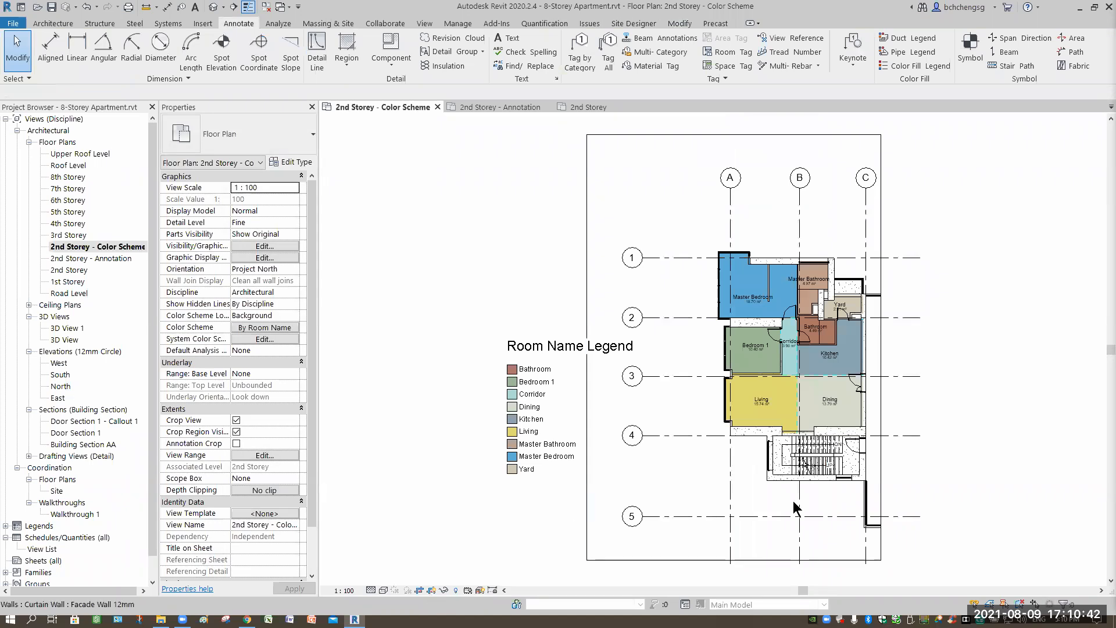
{"action": "left_click", "coordinate": [236, 431]}
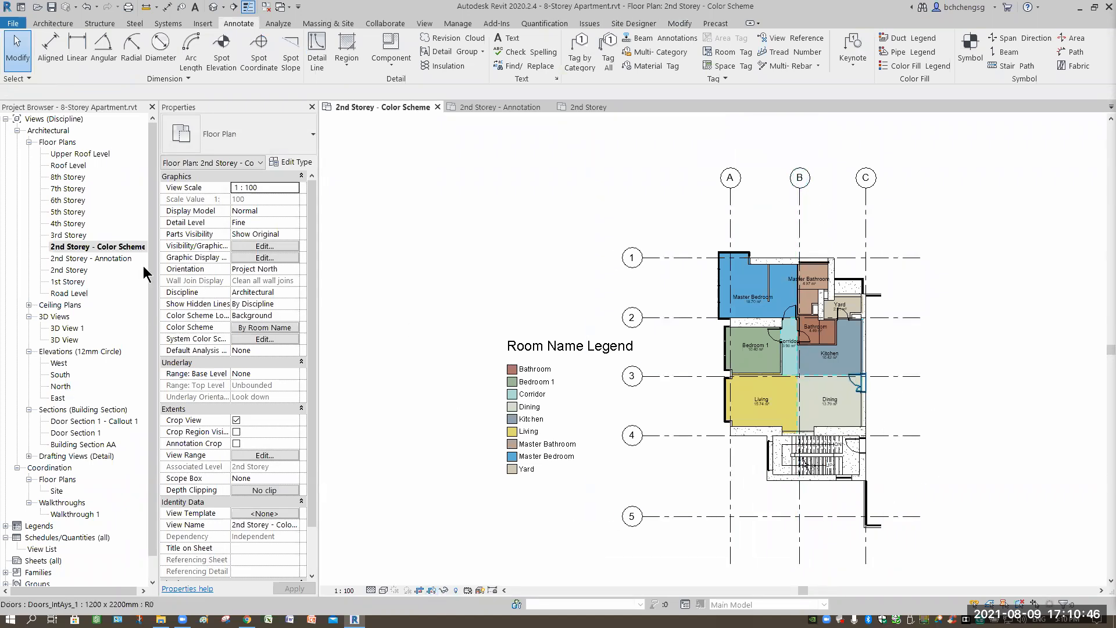
Step: Switch back to the 2nd Storey - Annotation floor plan
{"action": "left_click", "coordinate": [111, 247]}
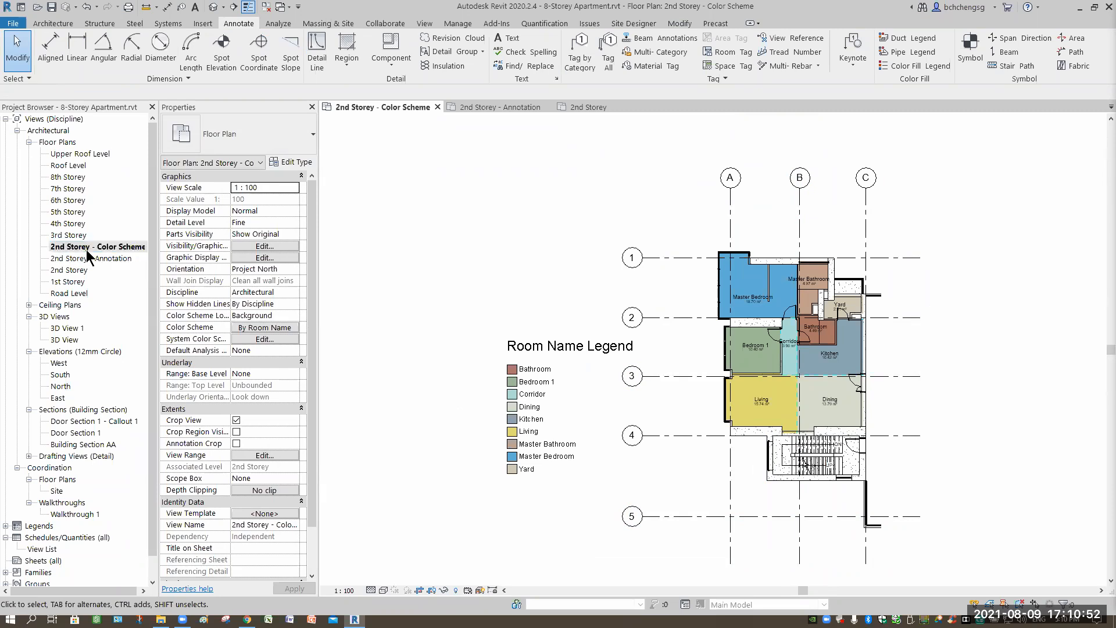
{"action": "left_click", "coordinate": [562, 395]}
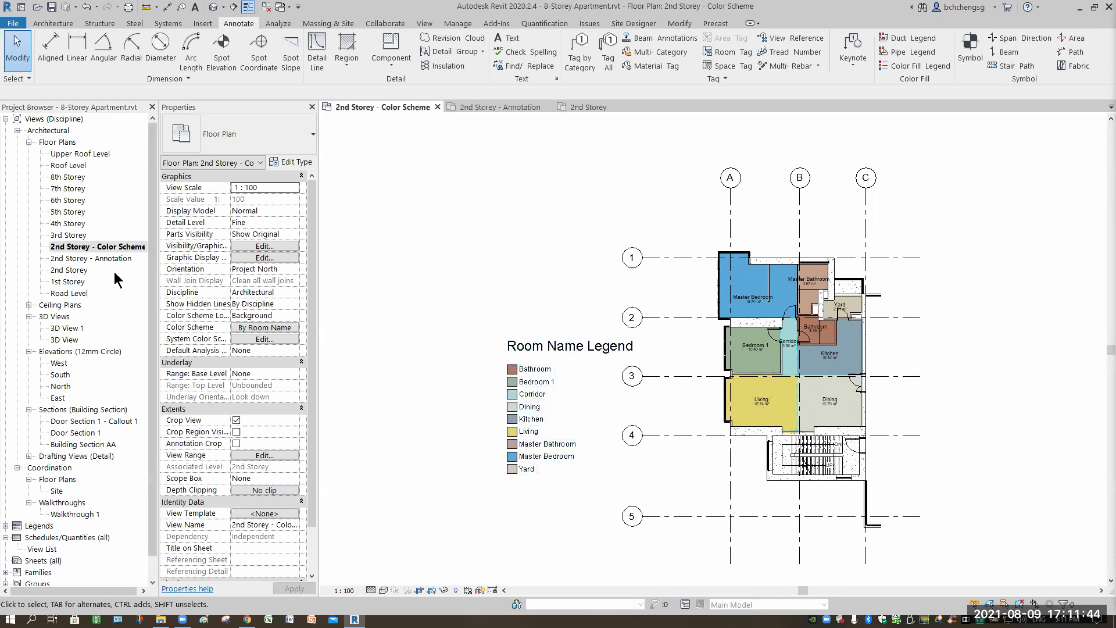
{"action": "double_click", "coordinate": [107, 258]}
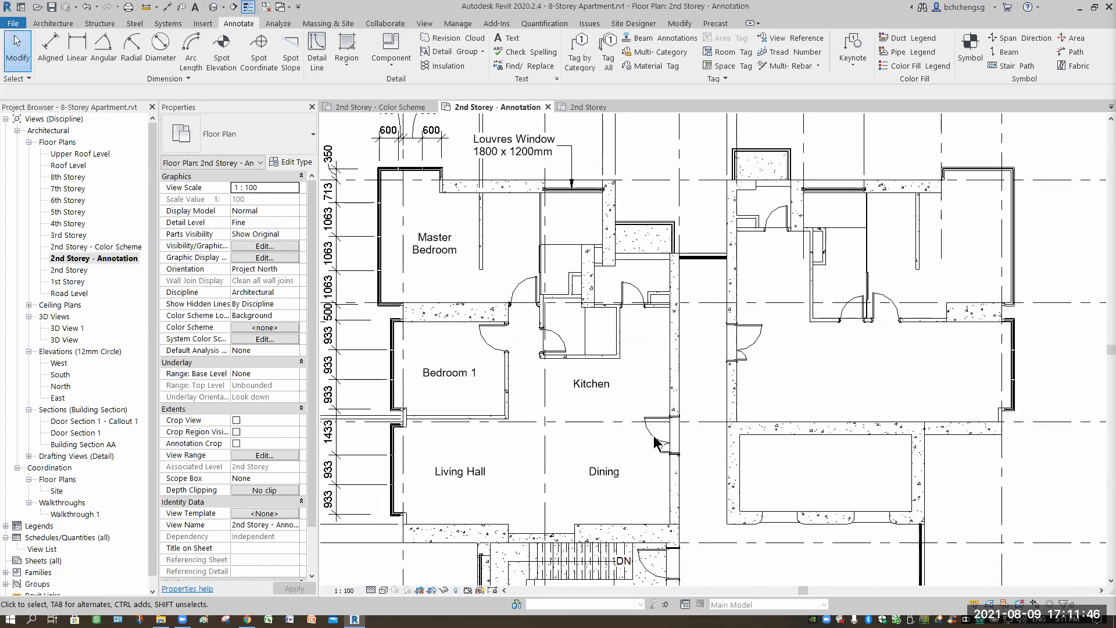
Step: Examine the annotation plan's extent, from the labelled rooms and dimension chains to the staircase, railings and area around grid 5
{"action": "scroll", "coordinate": [654, 439], "scroll_direction": "down", "scroll_amount": 5}
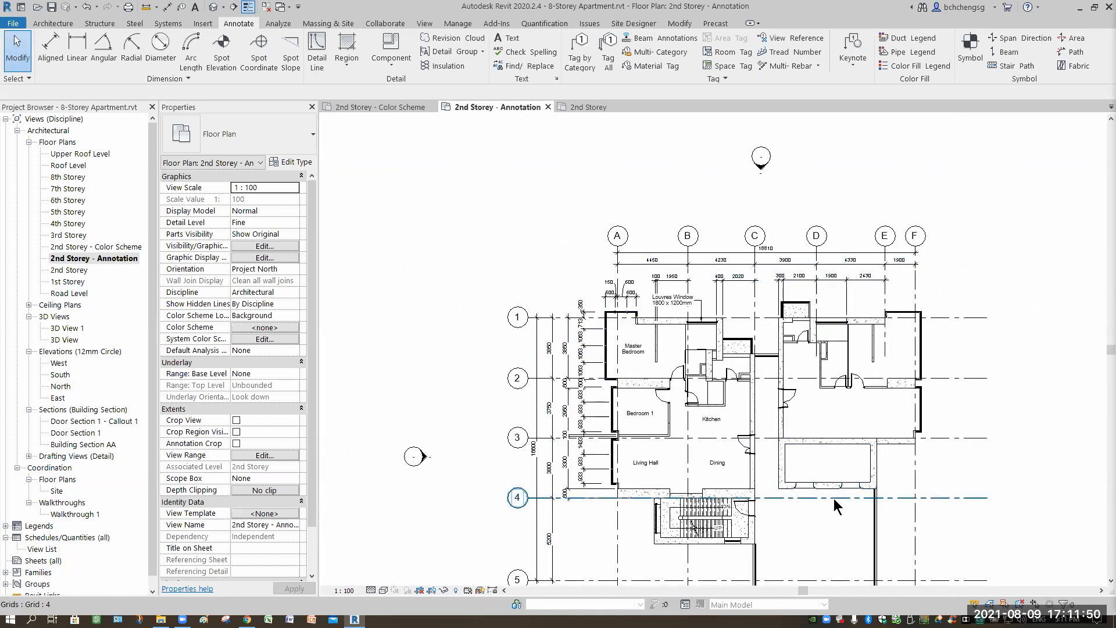
{"action": "scroll", "coordinate": [777, 480], "scroll_direction": "up", "scroll_amount": 3}
{"action": "scroll", "coordinate": [780, 483], "scroll_direction": "up", "scroll_amount": 2}
{"action": "scroll", "coordinate": [814, 347], "scroll_direction": "down", "scroll_amount": 1}
{"action": "mouse_move", "coordinate": [815, 347]}
{"action": "middle_mouse_down"}
{"action": "mouse_move", "coordinate": [807, 359]}
{"action": "mouse_move", "coordinate": [798, 349]}
{"action": "middle_mouse_up"}
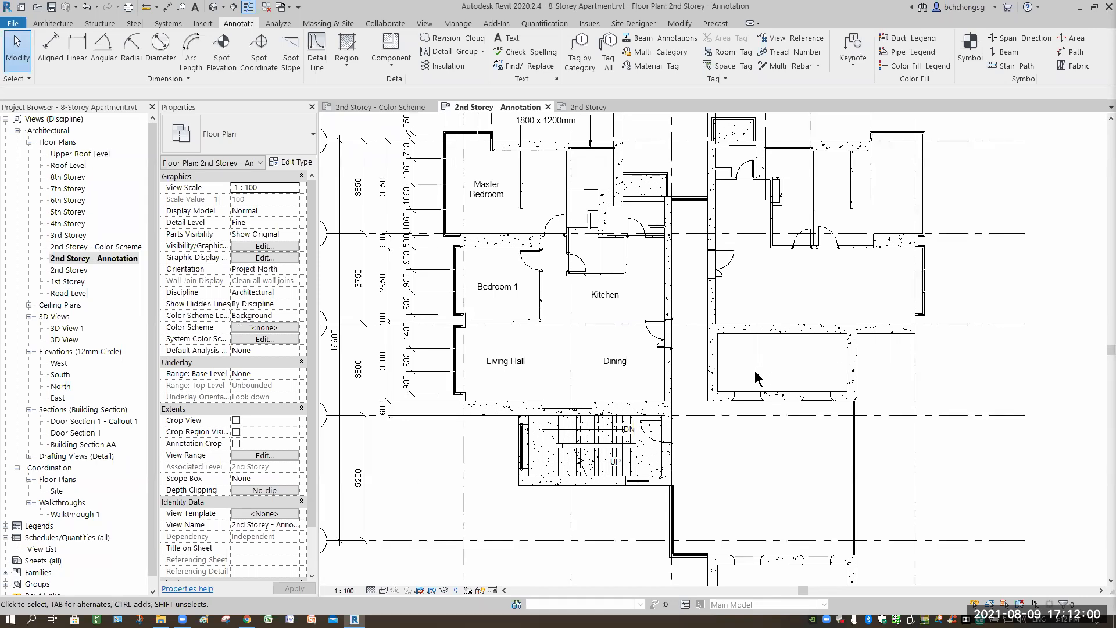
{"action": "middle_click_drag", "start_coordinate": [765, 478], "coordinate": [774, 399]}
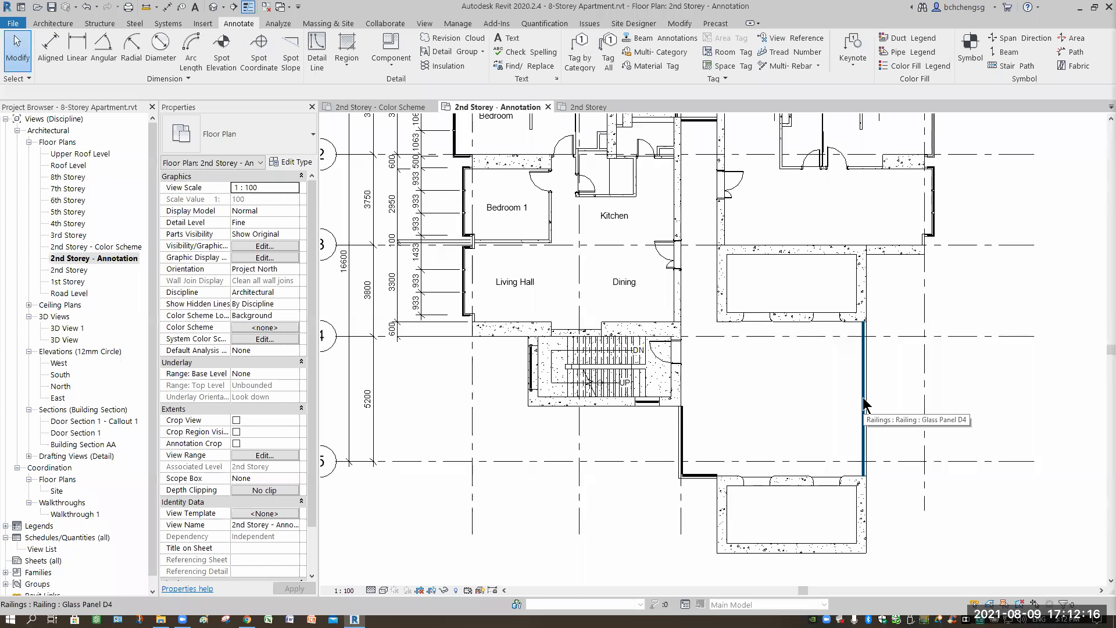
{"action": "middle_click_drag", "start_coordinate": [750, 401], "coordinate": [810, 496]}
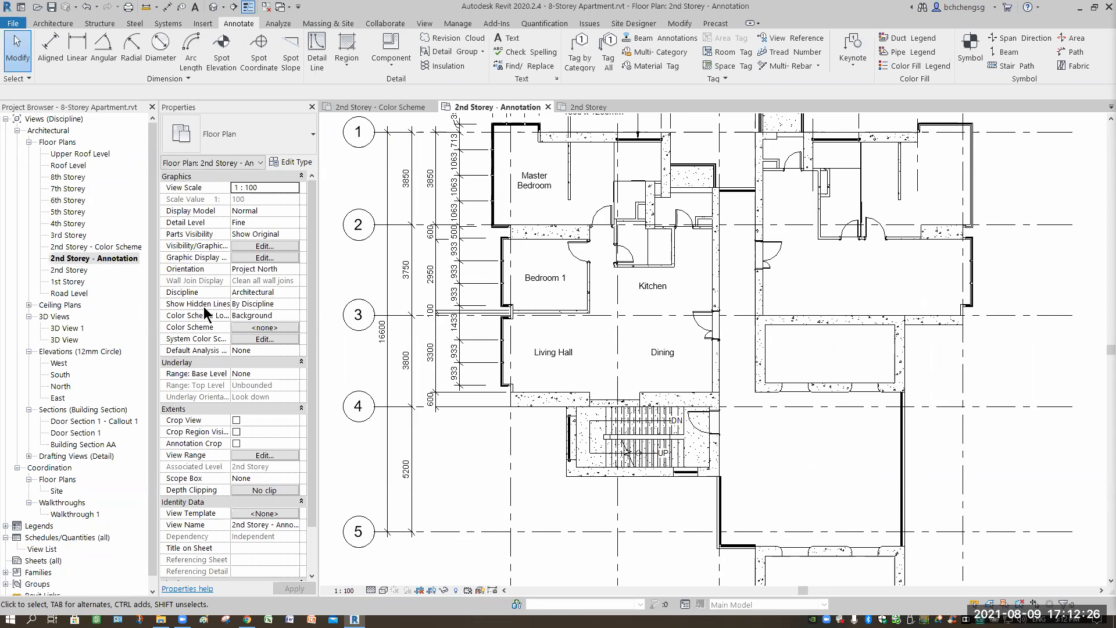
{"action": "middle_click_drag", "start_coordinate": [550, 431], "coordinate": [560, 359]}
{"action": "middle_click_drag", "start_coordinate": [631, 578], "coordinate": [647, 471]}
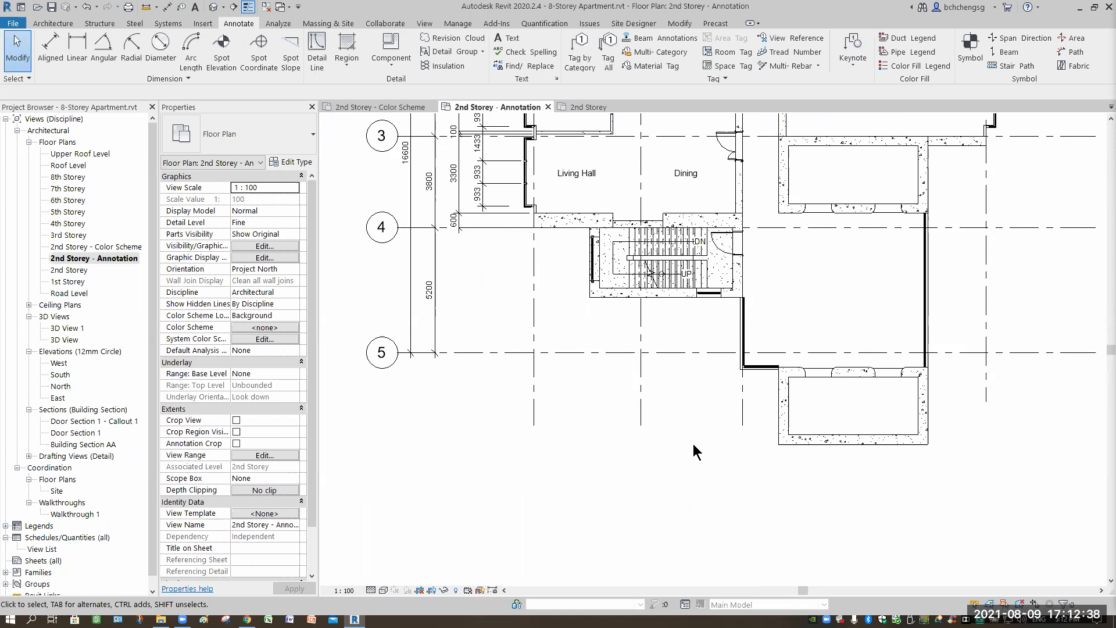
{"action": "mouse_move", "coordinate": [664, 459]}
{"action": "middle_mouse_down"}
{"action": "mouse_move", "coordinate": [561, 467]}
{"action": "mouse_move", "coordinate": [583, 473]}
{"action": "mouse_move", "coordinate": [549, 490]}
{"action": "middle_mouse_up"}
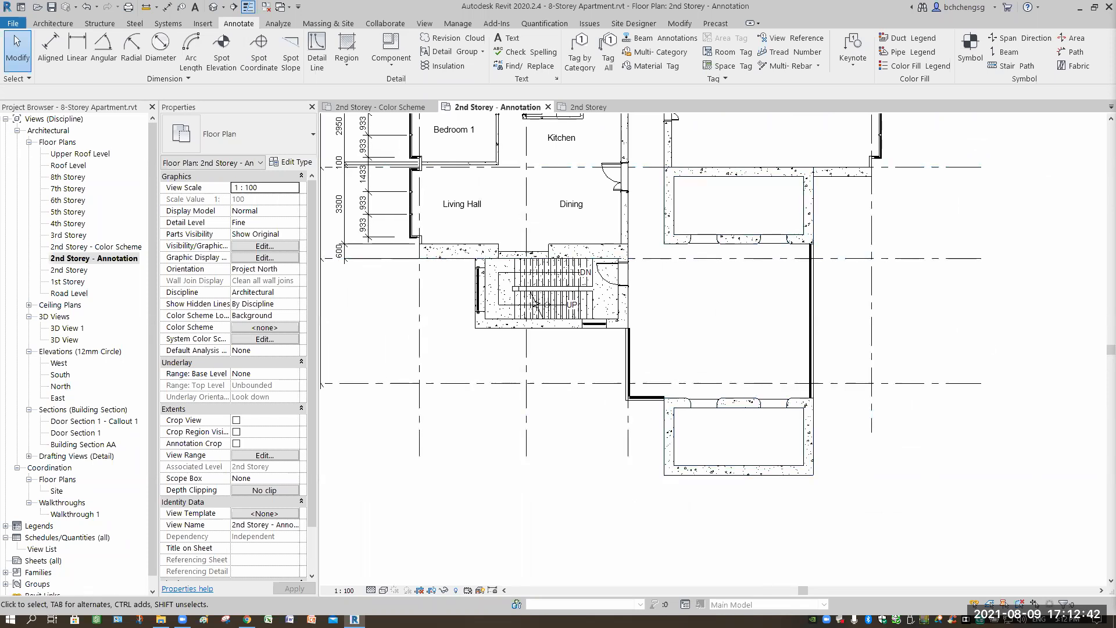